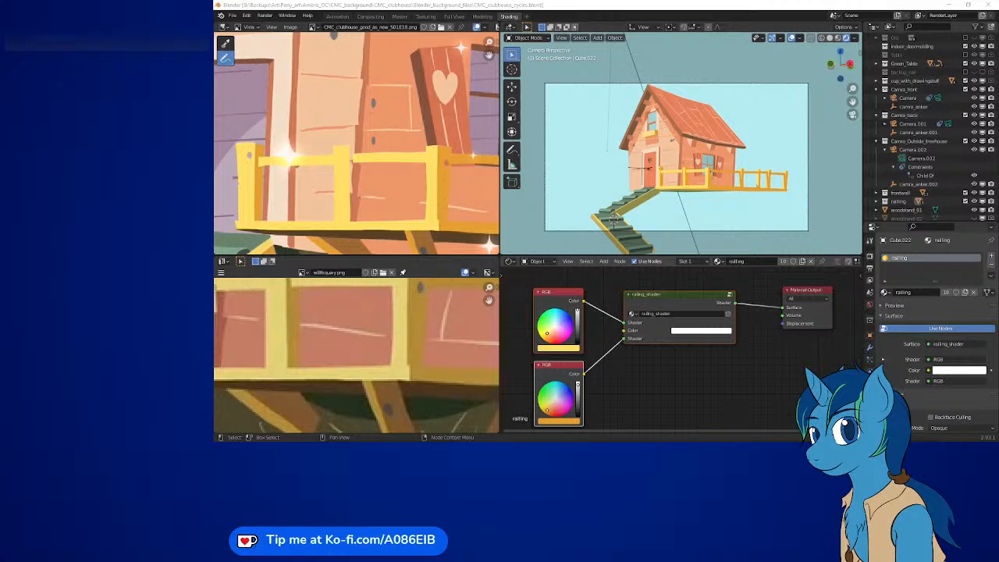
Play the clubhouse scenes of the reference episode in the video player and examine the treehouse, stairs and railing, then return to Blender.
left_click_drag(703, 442, 683, 43)
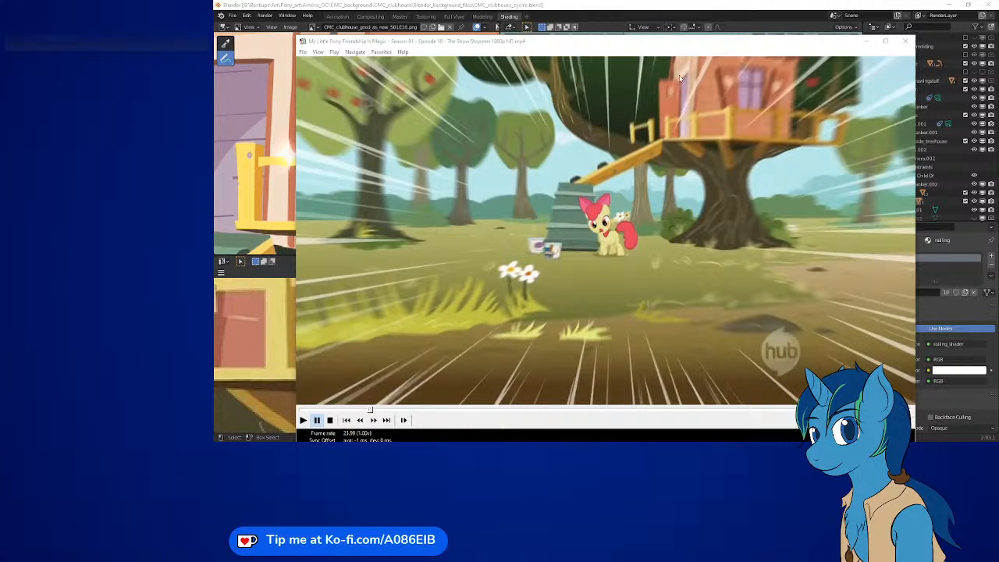
left_click(683, 220)
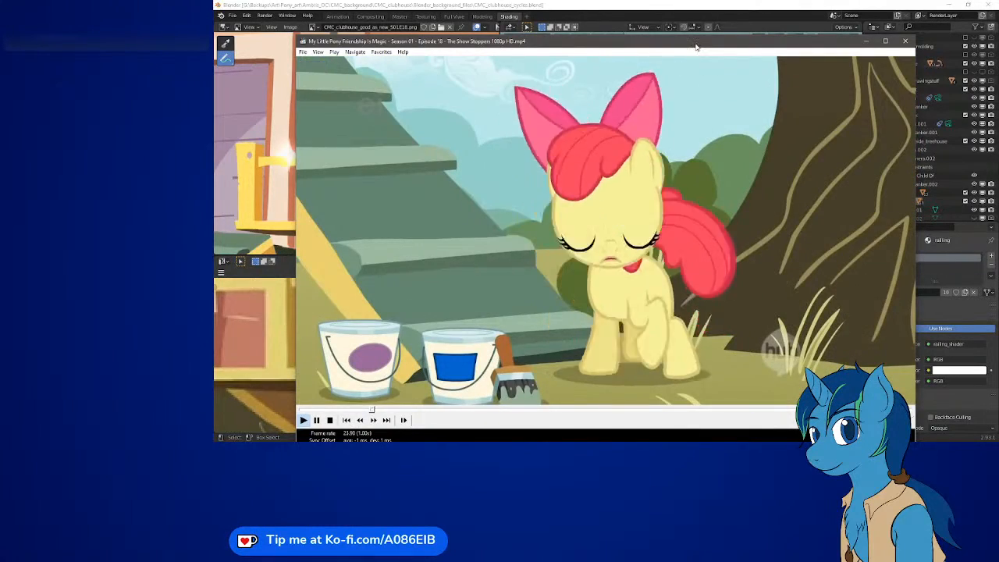
left_click_drag(696, 43, 683, 447)
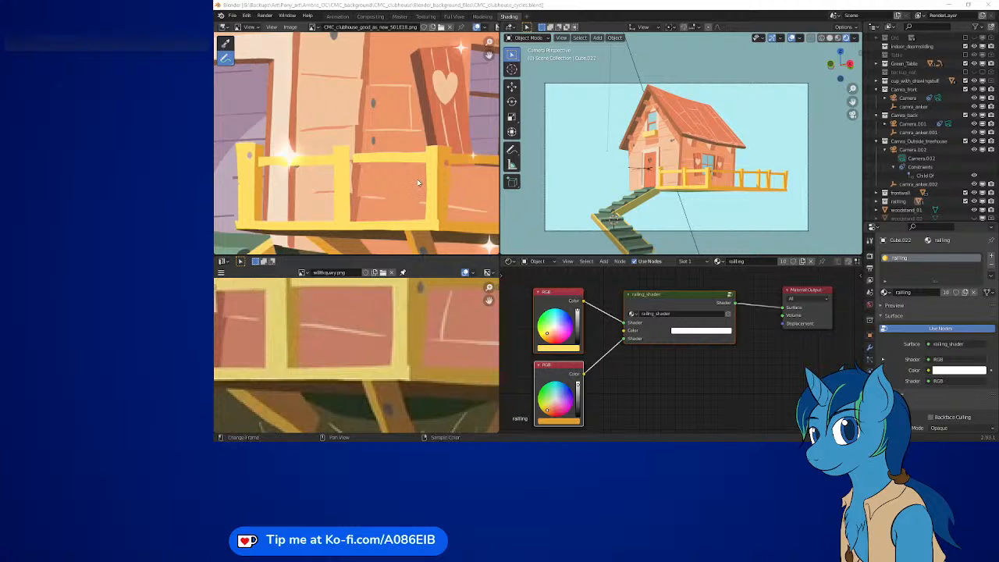
scroll(420, 181, "down", 6)
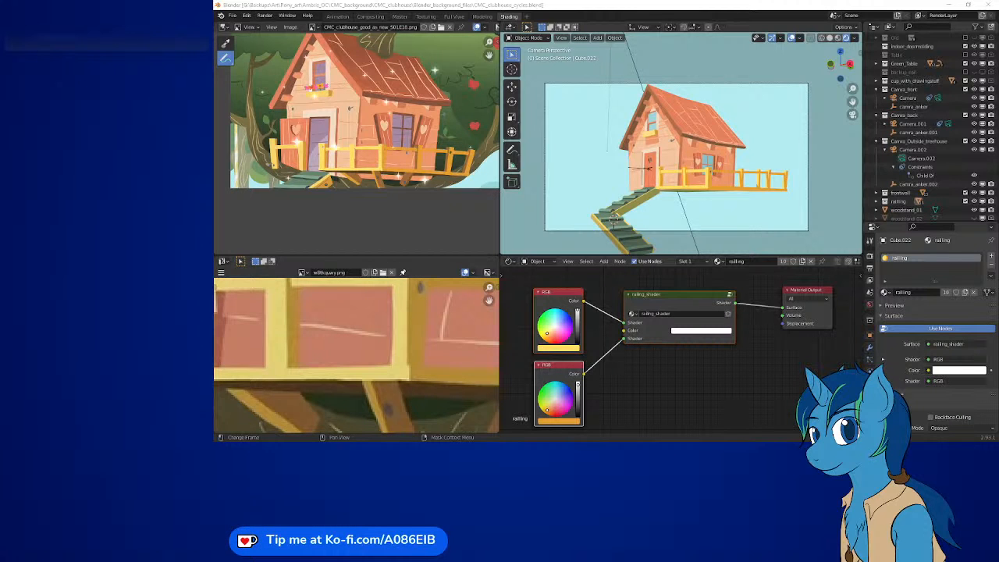
left_click_drag(674, 441, 691, 60)
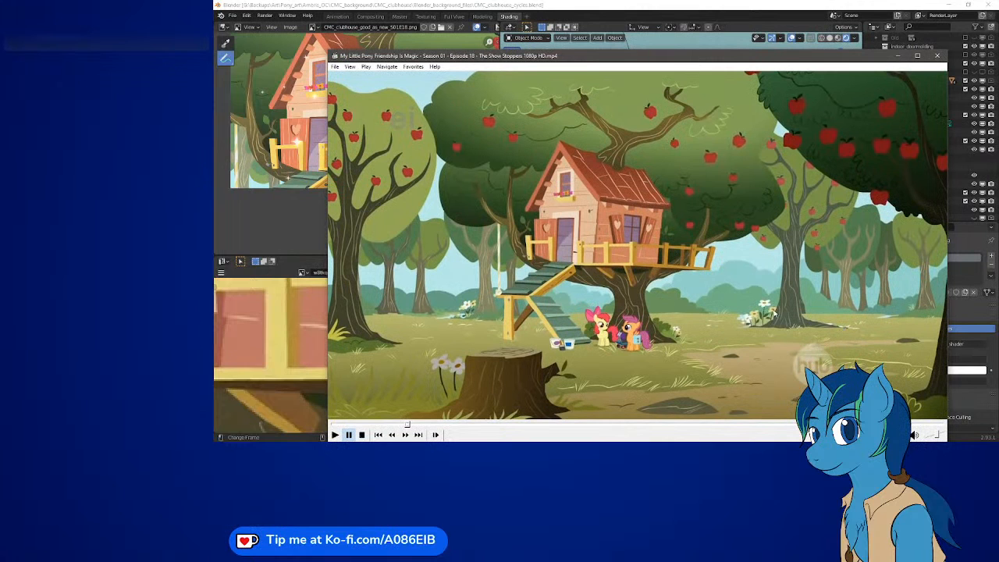
key("space")
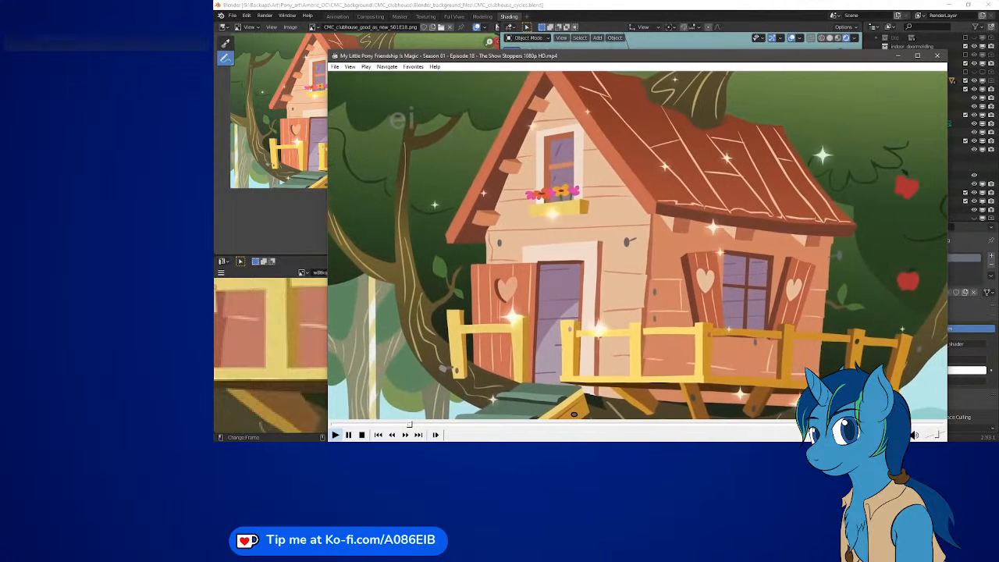
key("space")
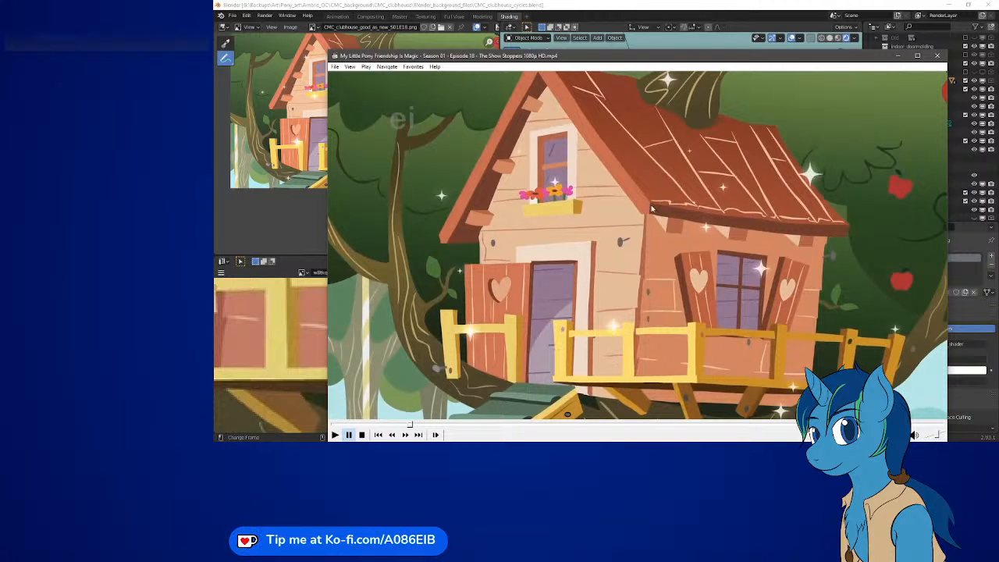
left_click_drag(675, 61, 605, 449)
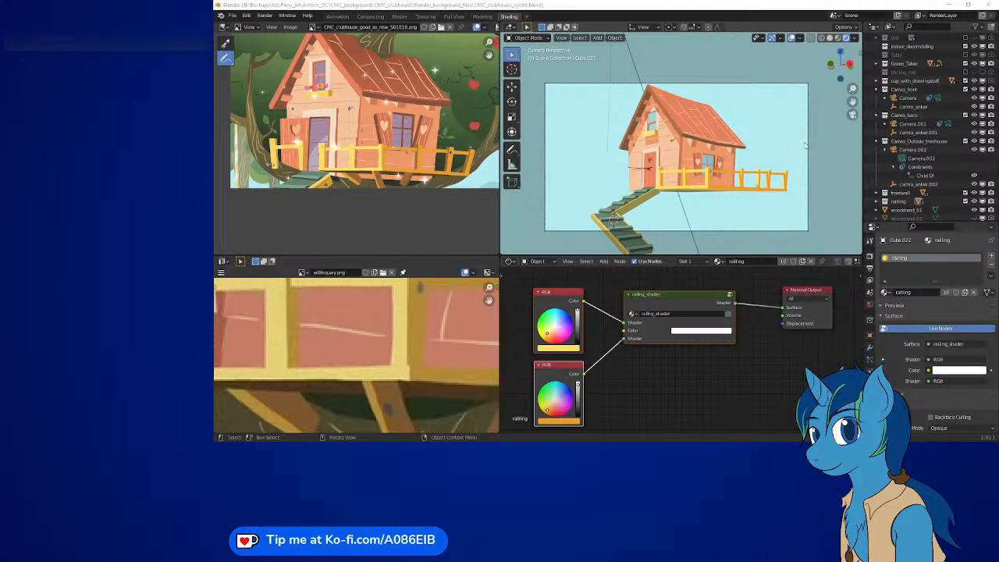
Save the file and select Camera.002 together with its camra_anker.002 empty in the Camra_Outside_treehouse collection.
key("ctrl+s")
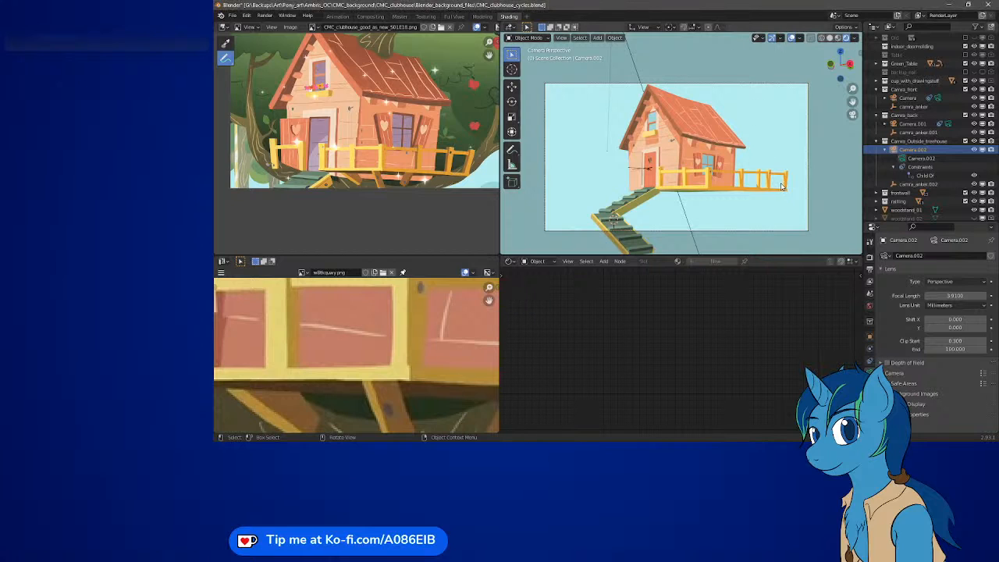
left_click(911, 176)
left_click(910, 185)
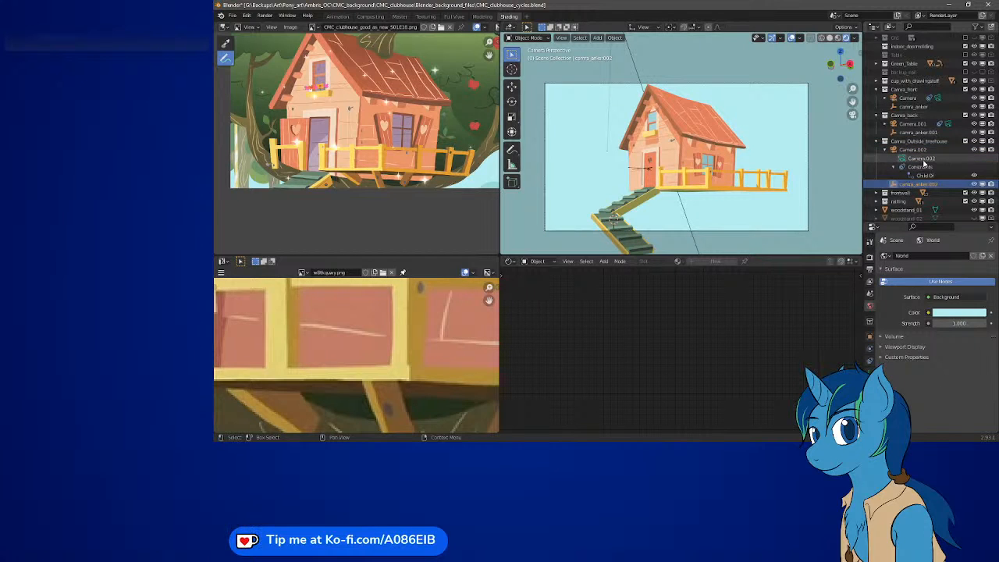
left_click(924, 159)
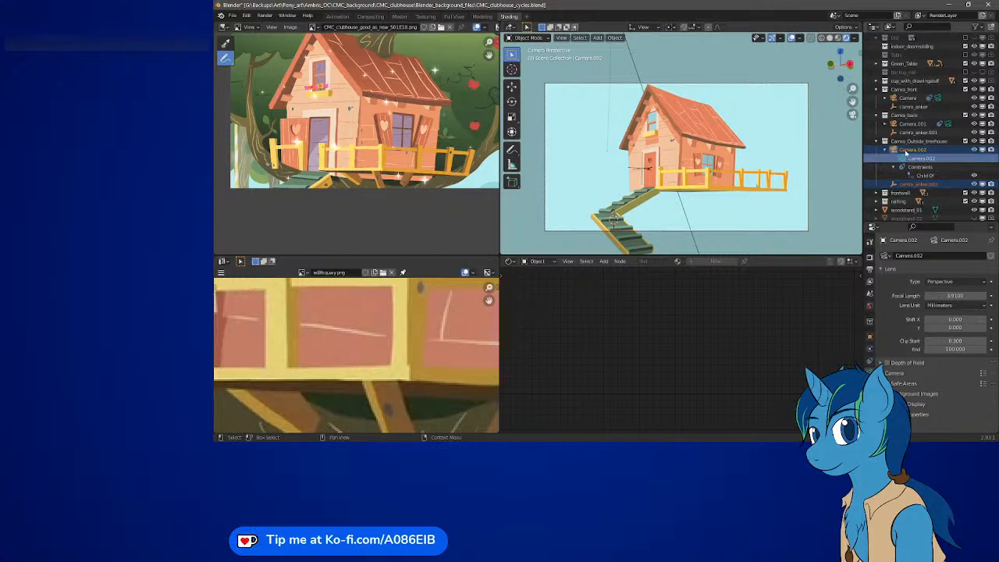
left_click(914, 150)
left_click(929, 184)
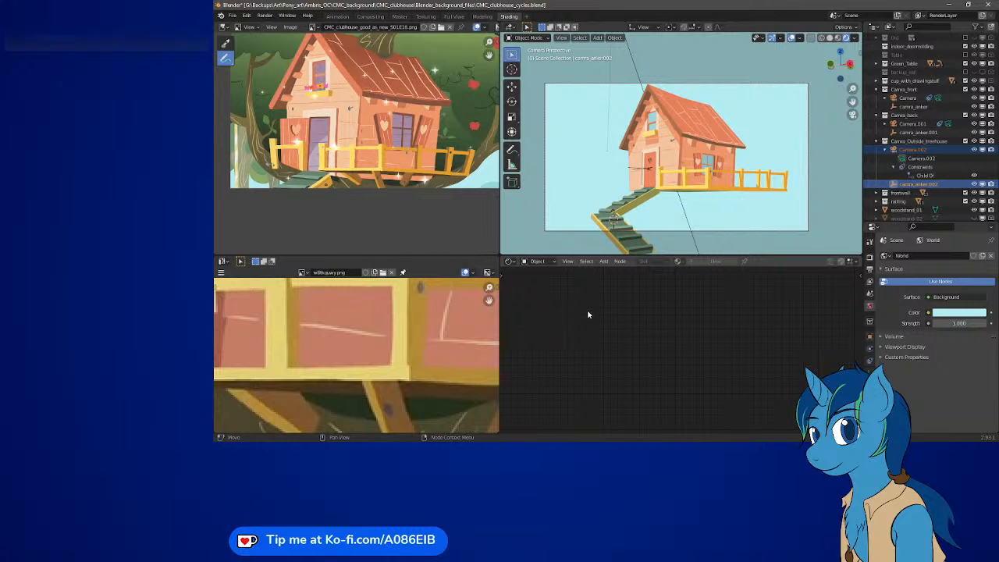
Switch to the Modeling workspace and set the camera viewport's shading to Rendered.
left_click(481, 15)
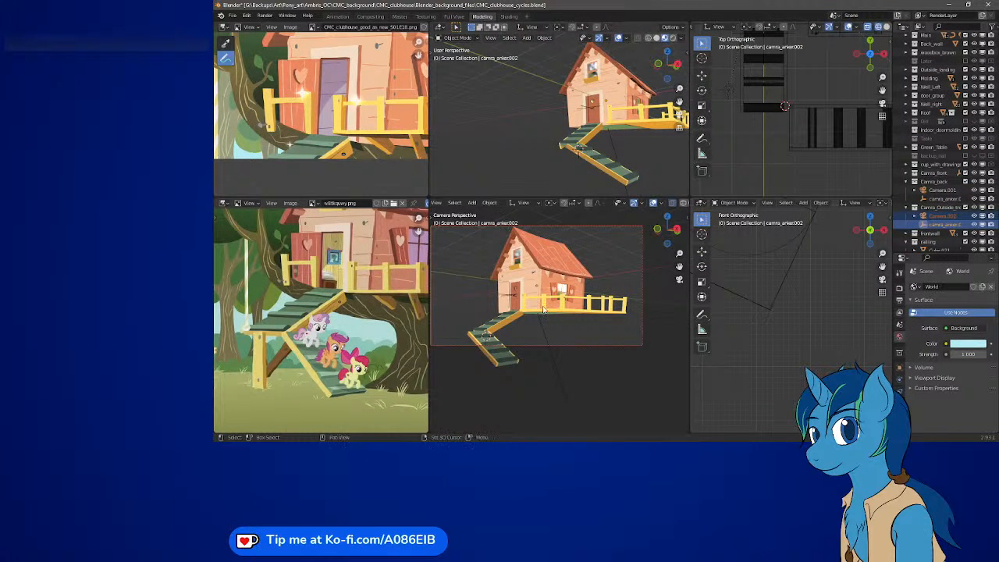
middle_click_drag(544, 310, 576, 324, "shift")
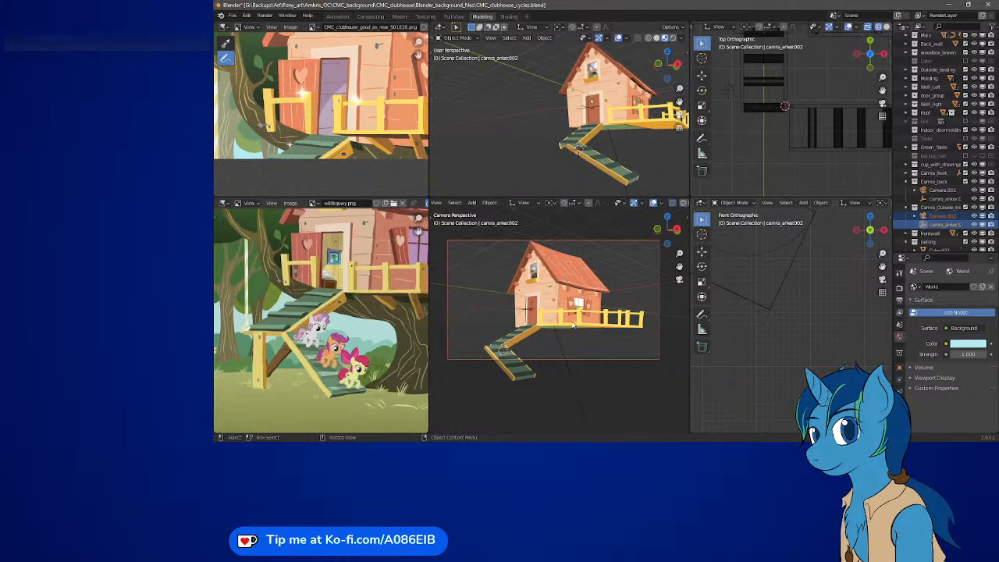
key("w")
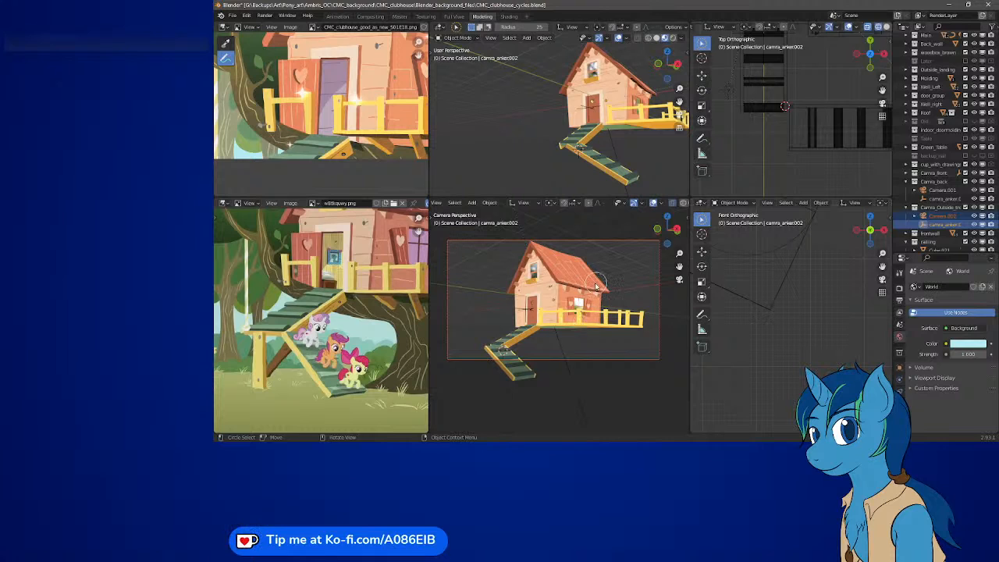
key("w")
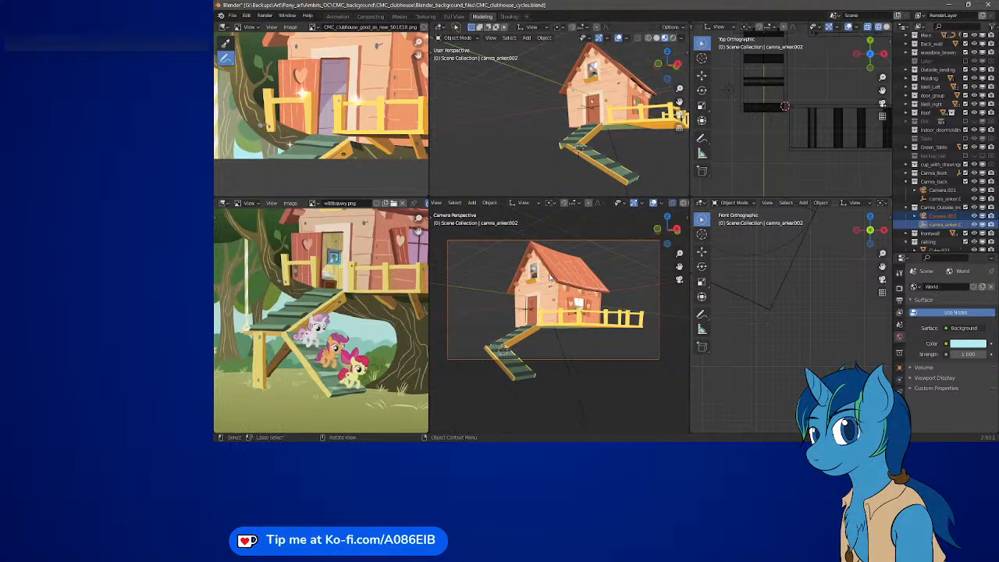
key("w")
key("w")
key("z")
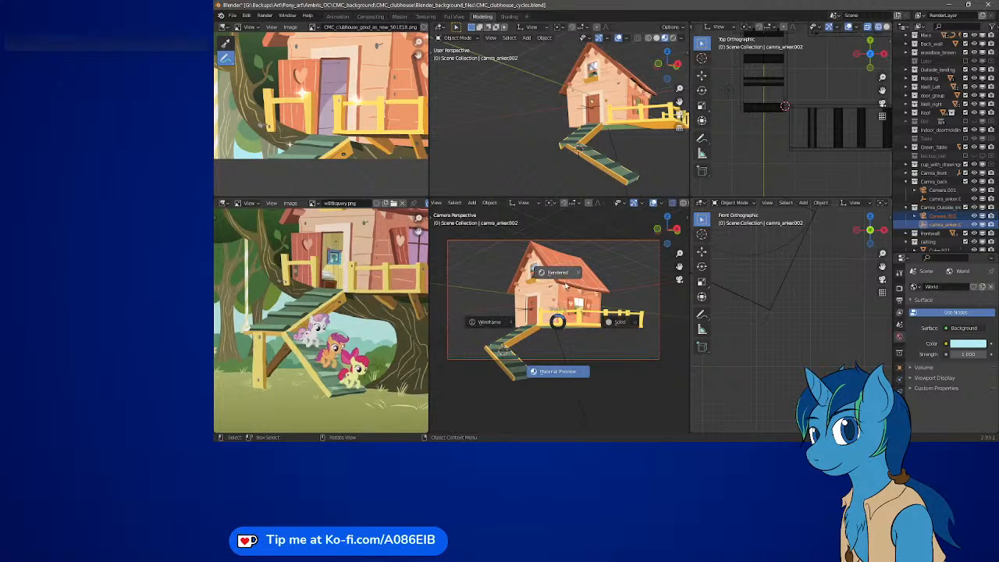
left_click(566, 284)
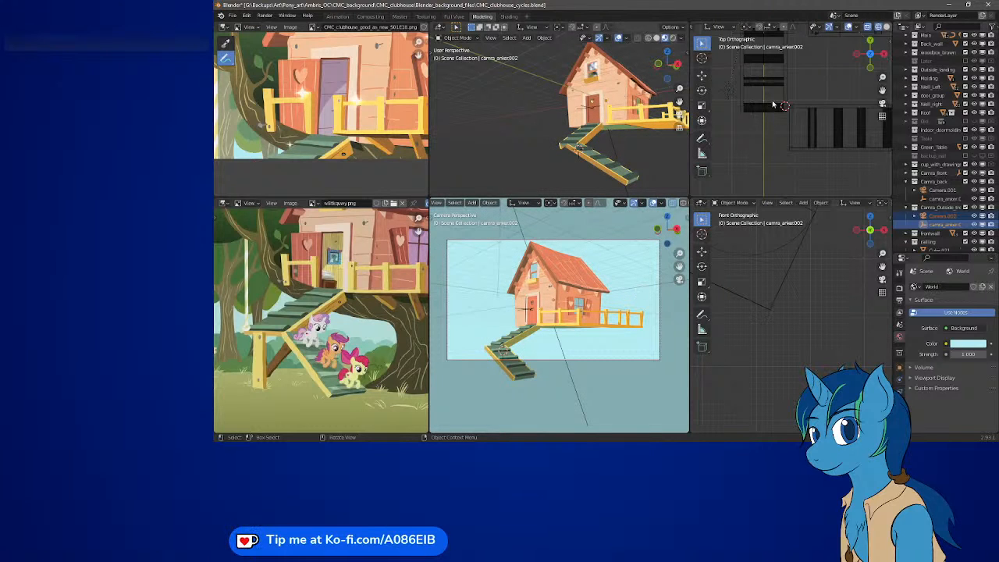
Try moving Camera.002 and its anchor empty together in the top view.
scroll(779, 118, "down", 6)
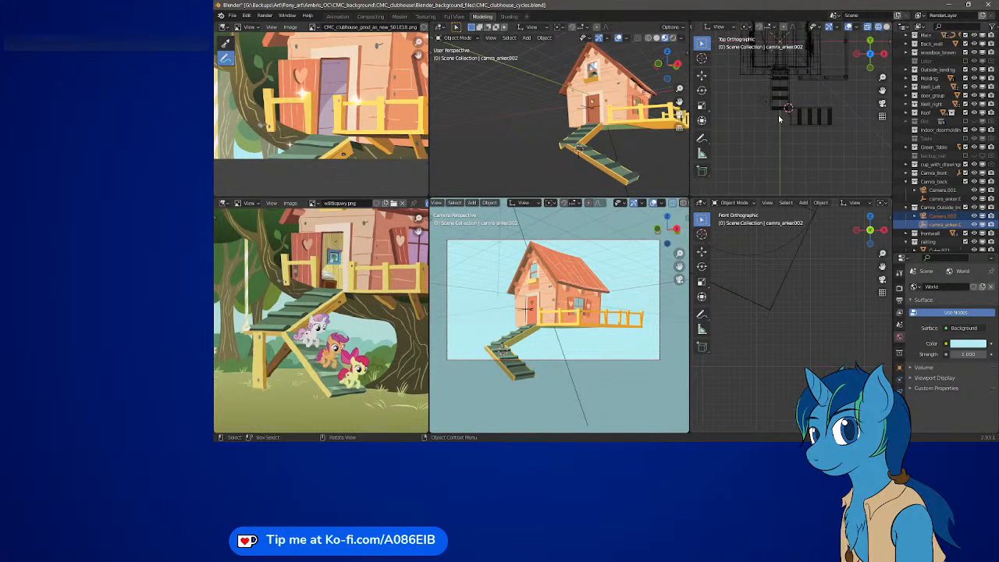
scroll(787, 129, "down", 1)
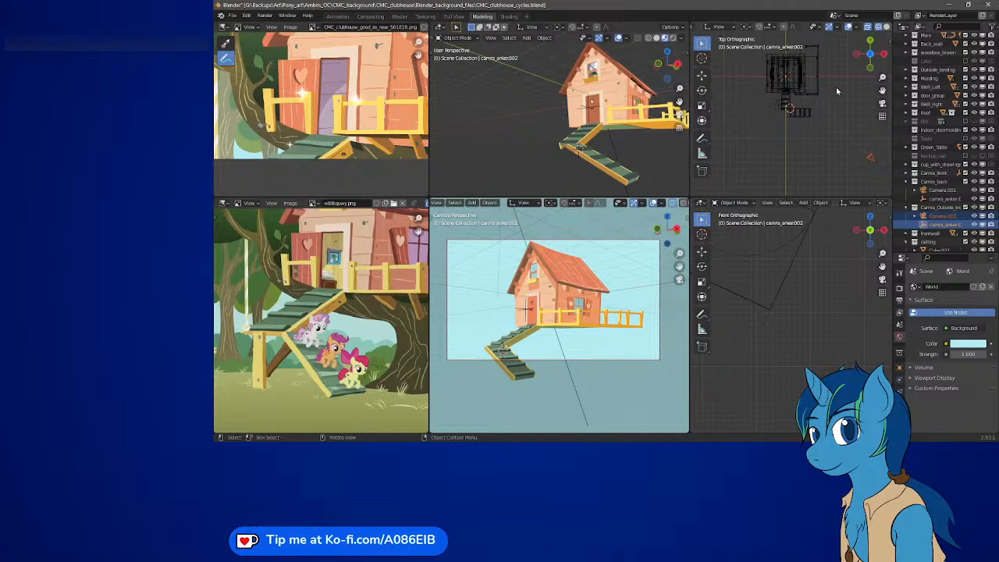
middle_click_drag(836, 87, 802, 112, "shift")
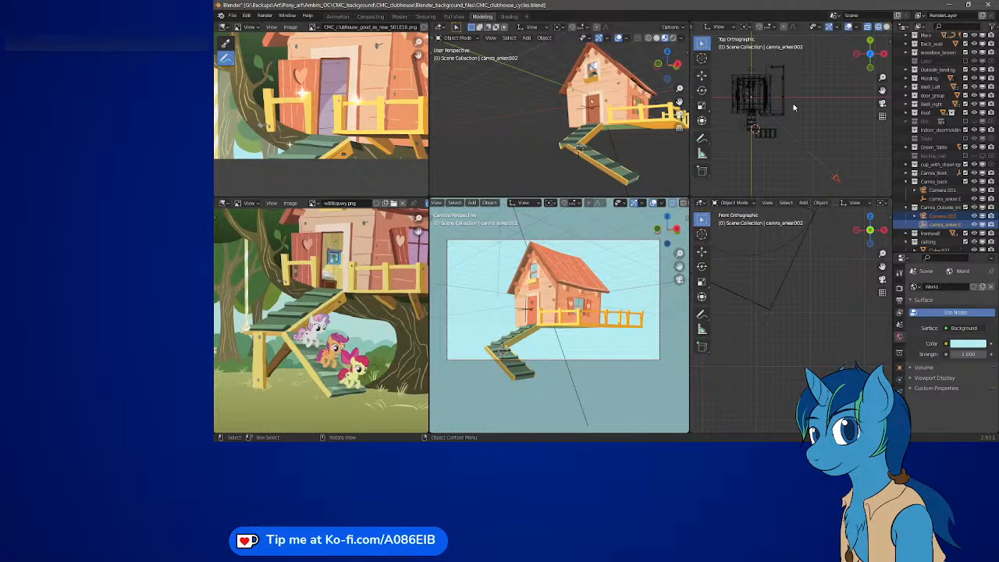
key("g")
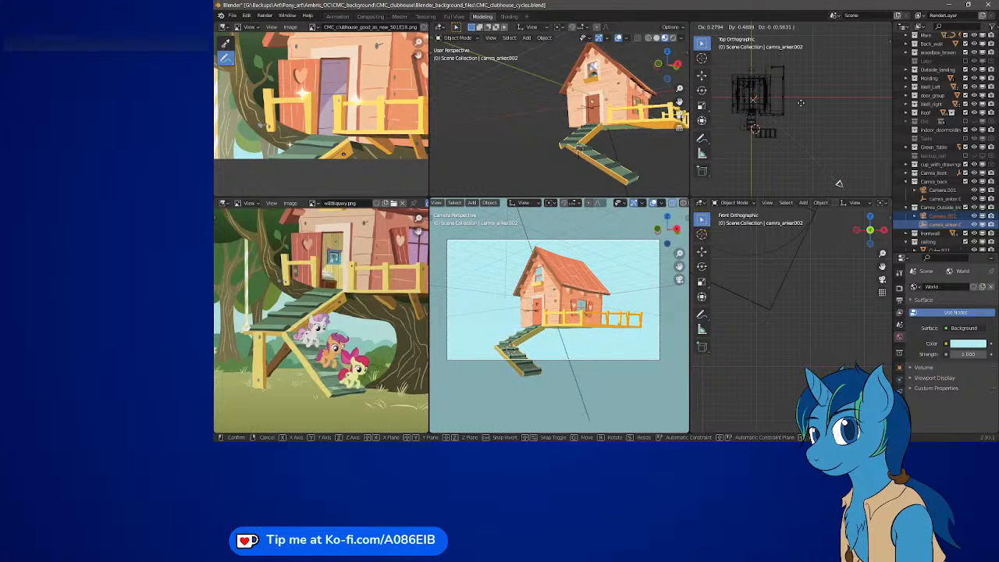
left_click(803, 101)
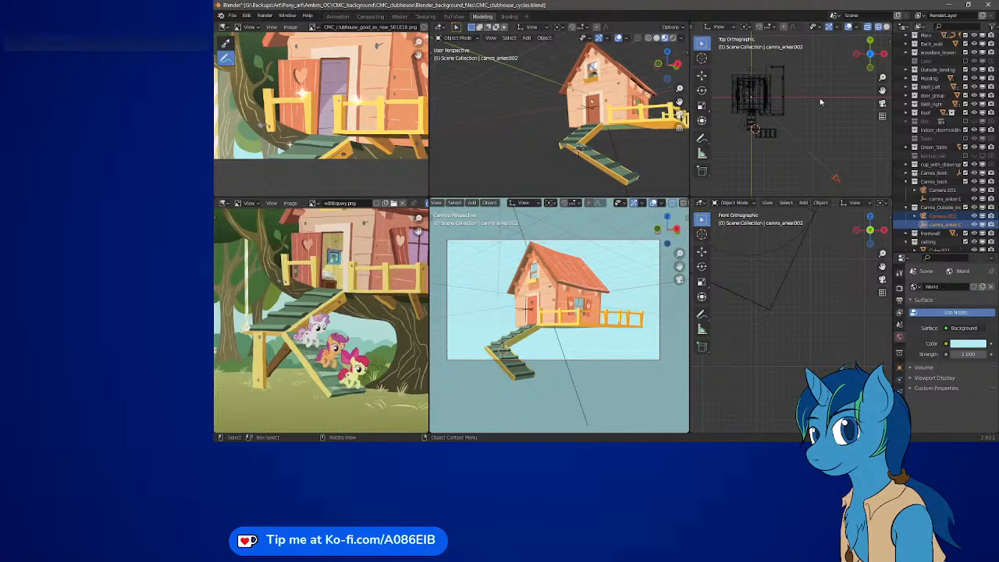
key("g")
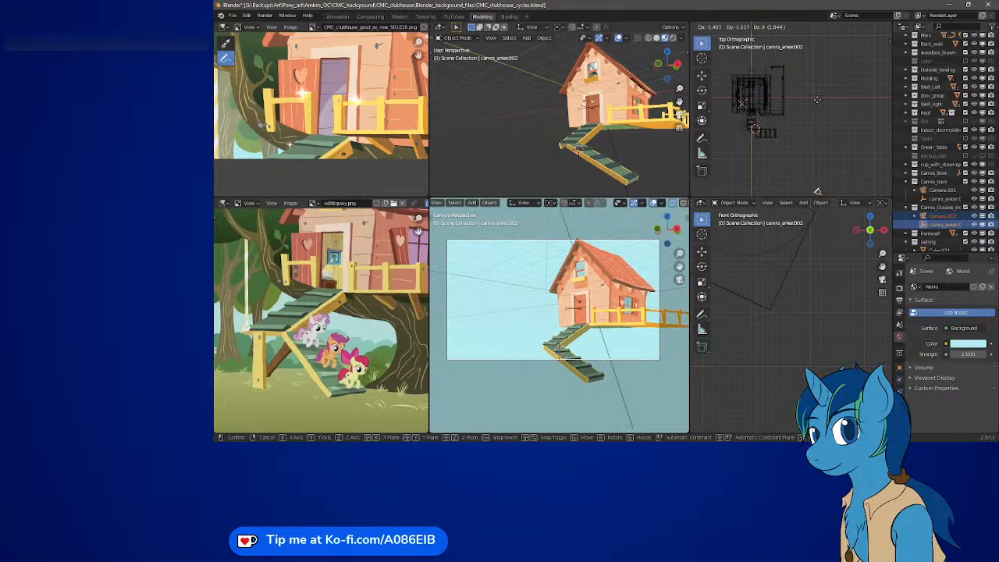
left_click(825, 96)
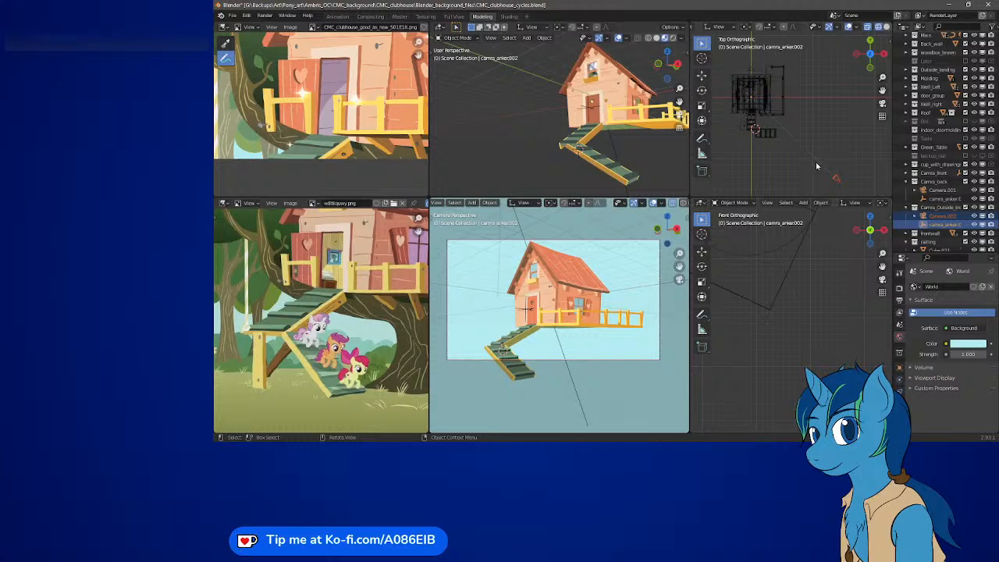
Try moving only Camera.002 in the top view, without its anchor empty.
left_click(847, 157)
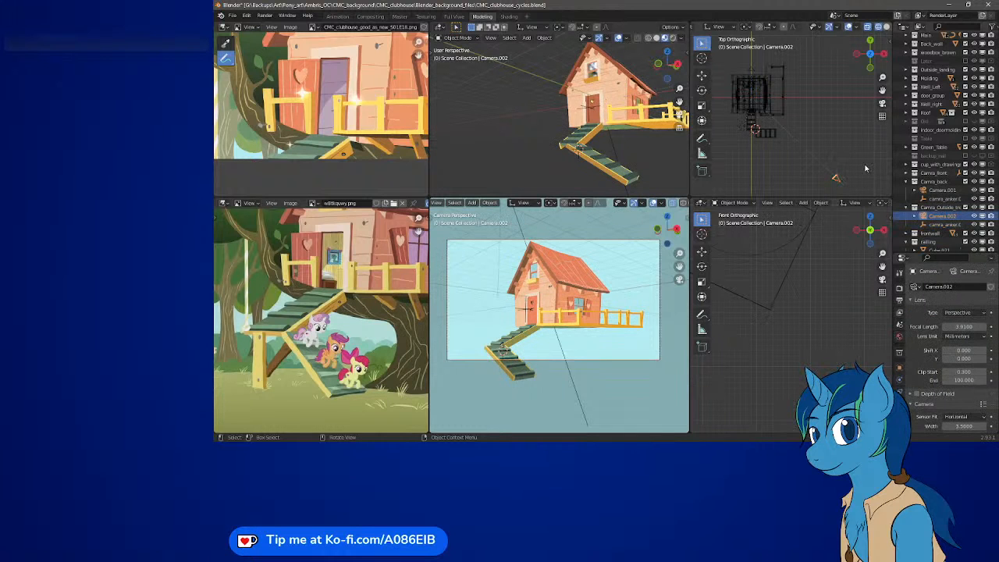
key("g")
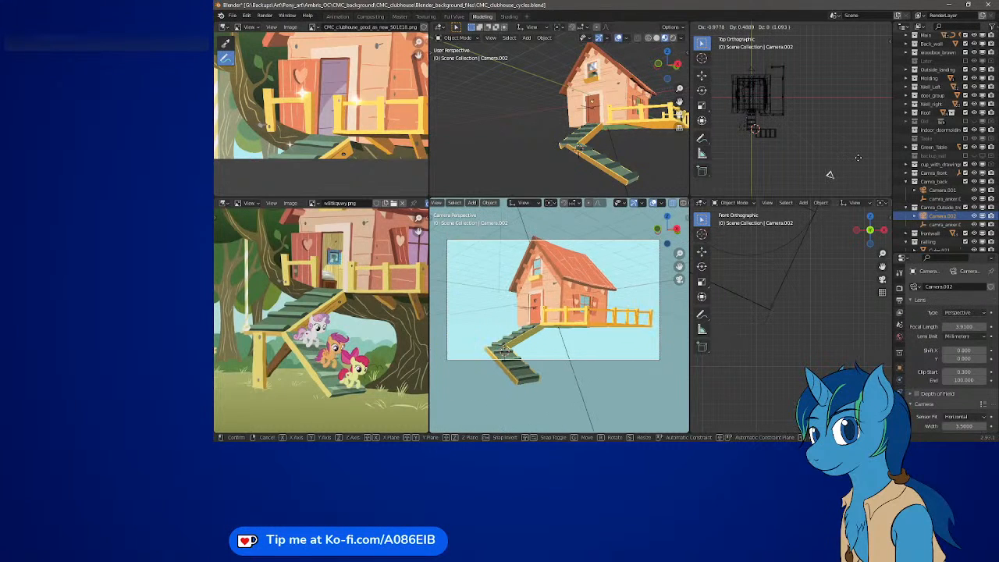
left_click(861, 163)
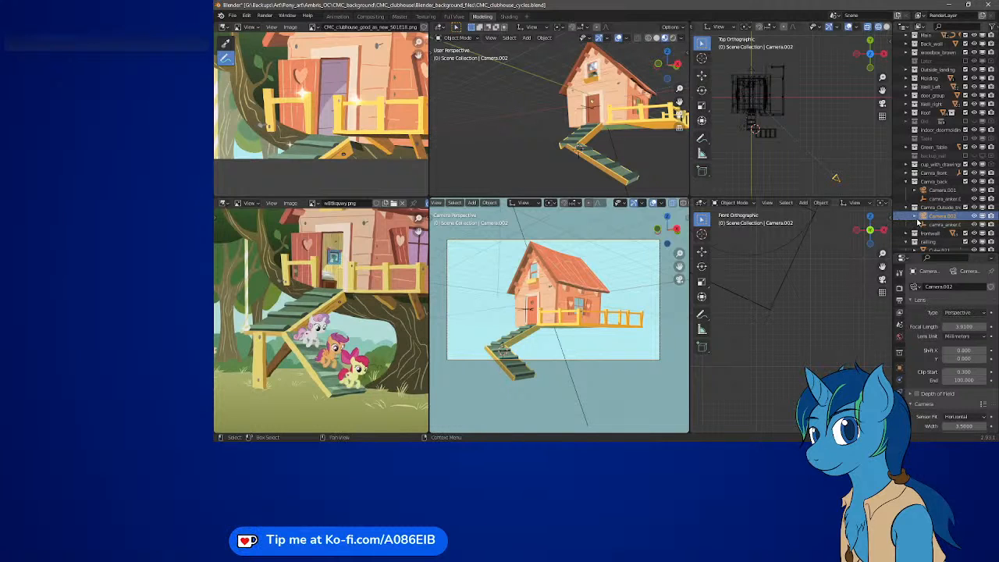
left_click(921, 217)
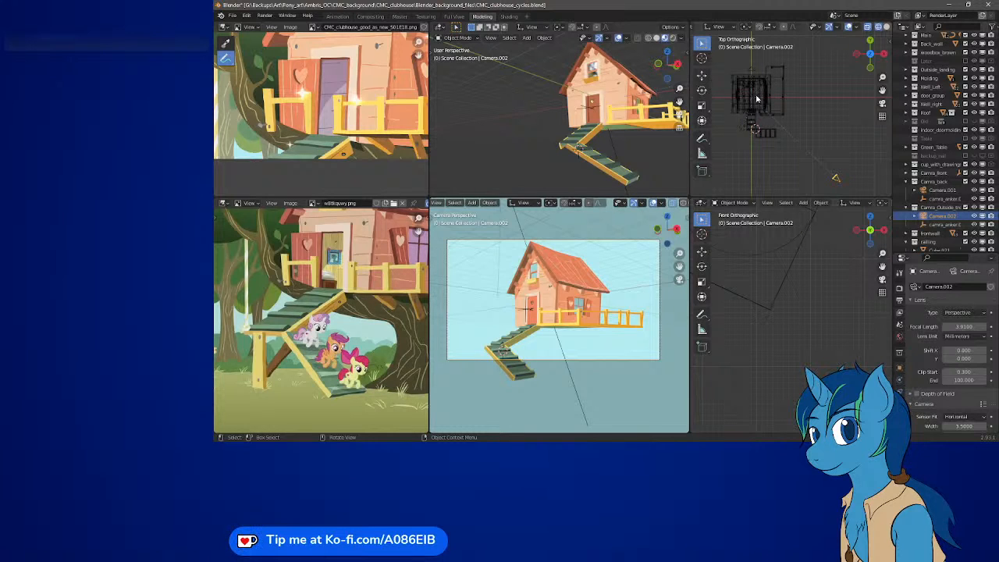
Try moving and rotating only the camra_anker.002 empty in the top view to shift the camera's framing.
left_click(931, 225)
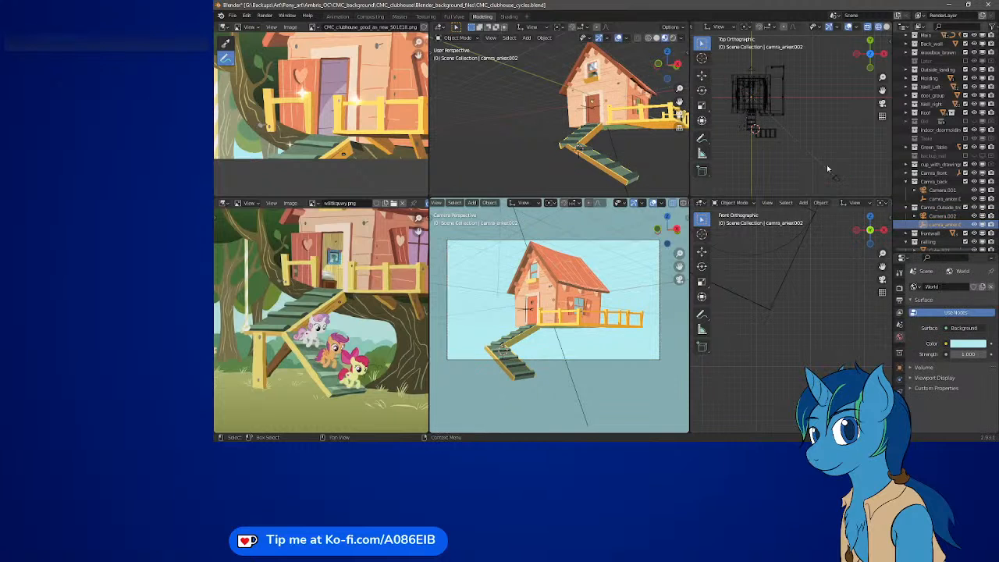
key("g")
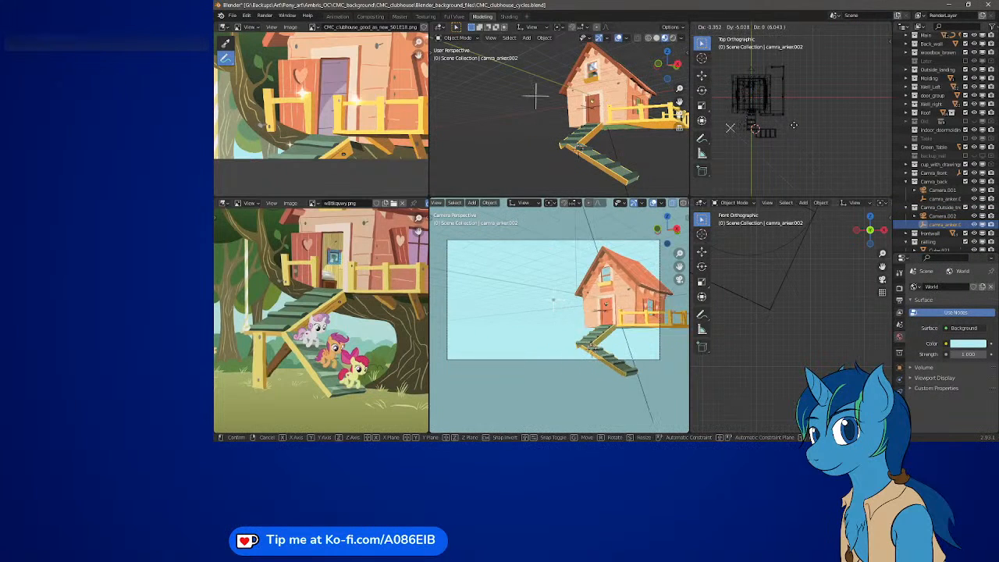
left_click(812, 124)
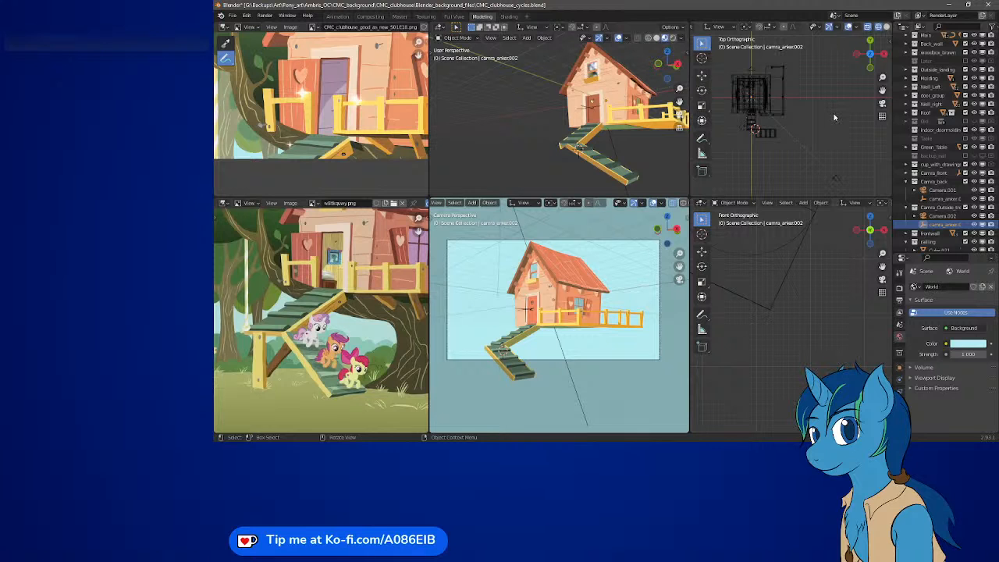
key("r")
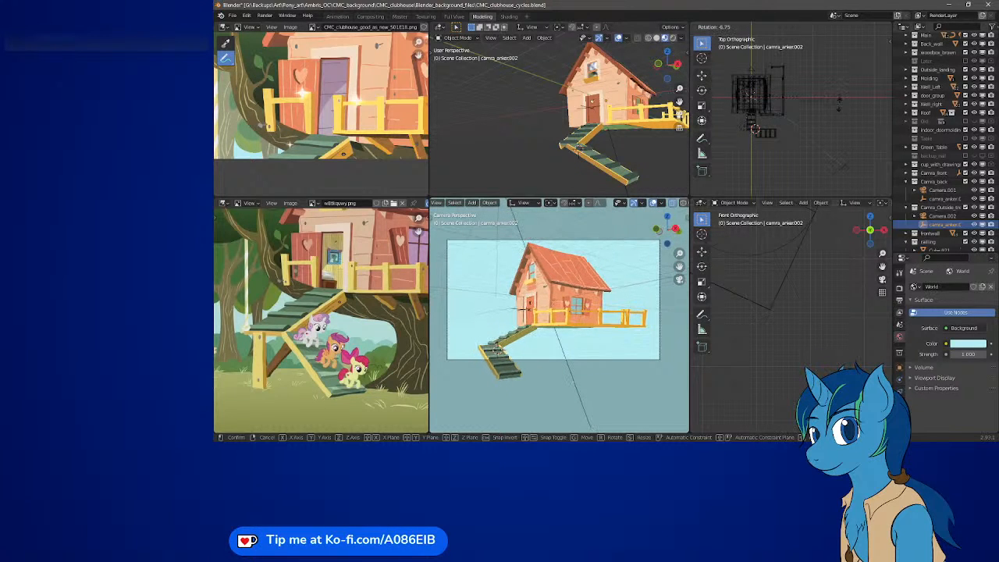
left_click(851, 120)
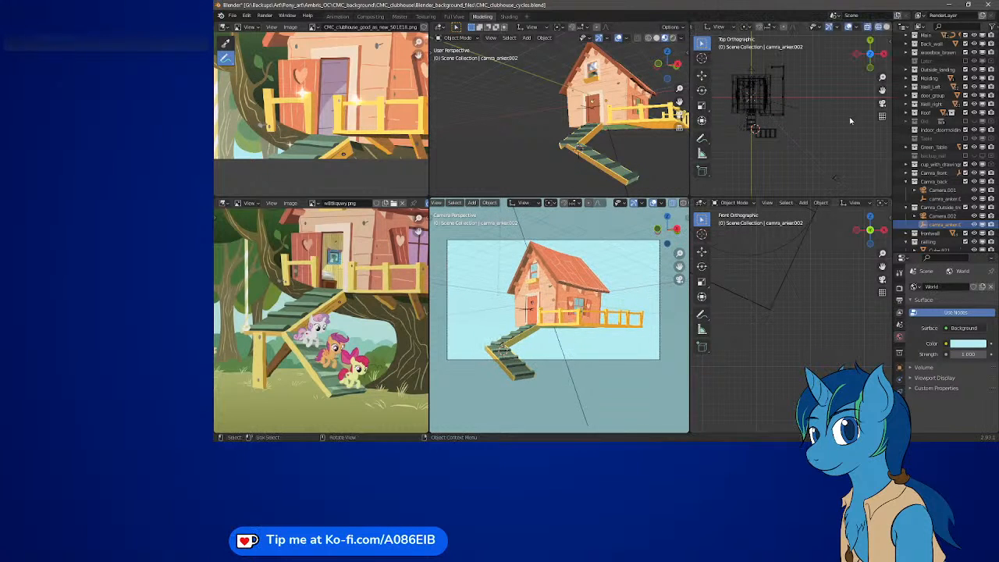
Try moving Camera.002 by itself once more in the top view.
left_click(839, 178)
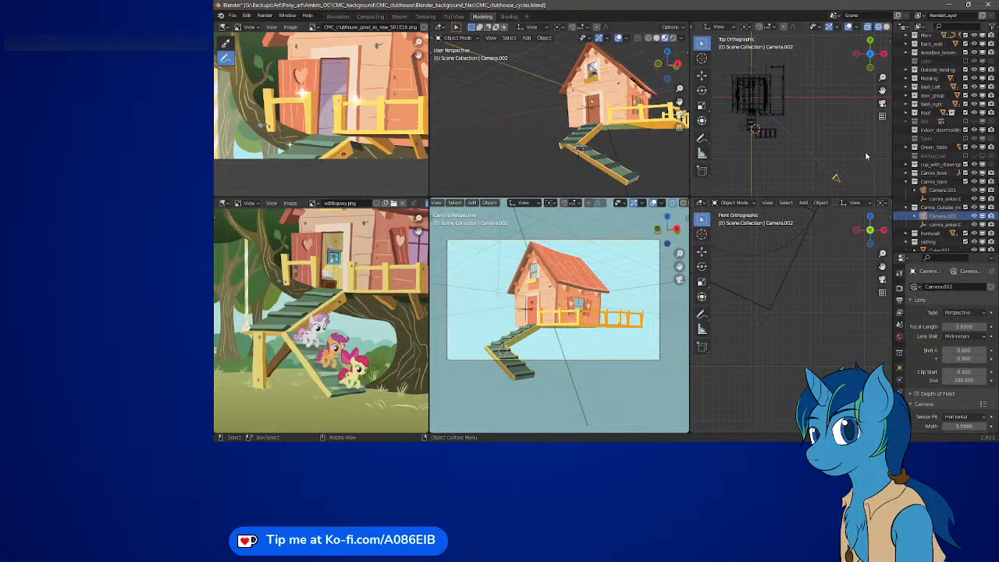
key("g")
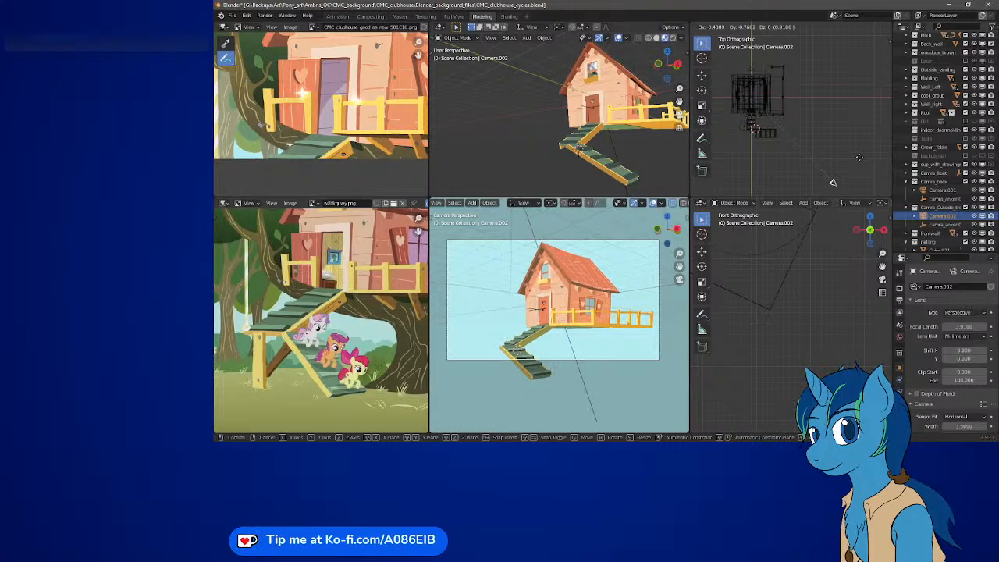
right_click(860, 158)
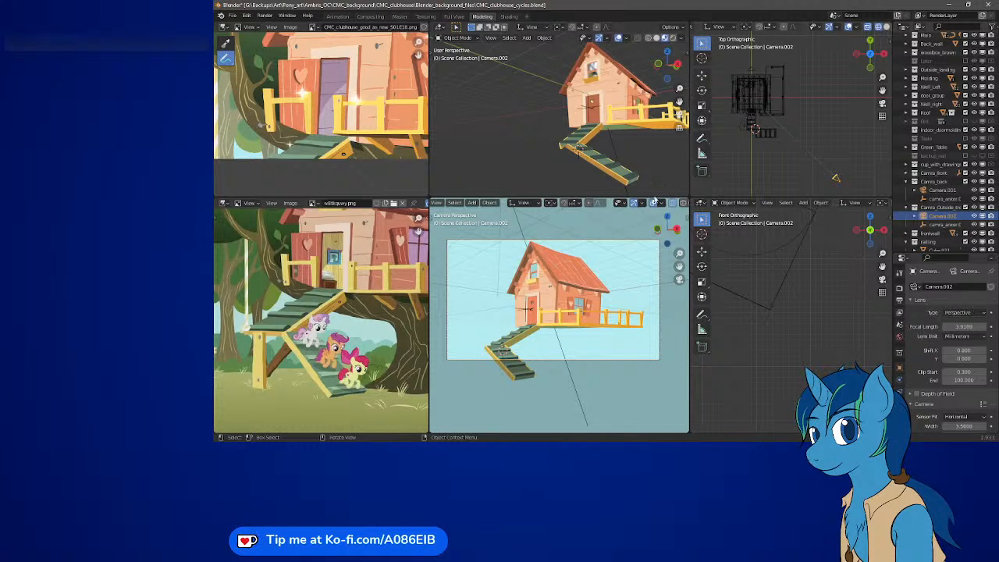
Select the lower stair walkway and bring it into the right orthographic view.
left_click(769, 135)
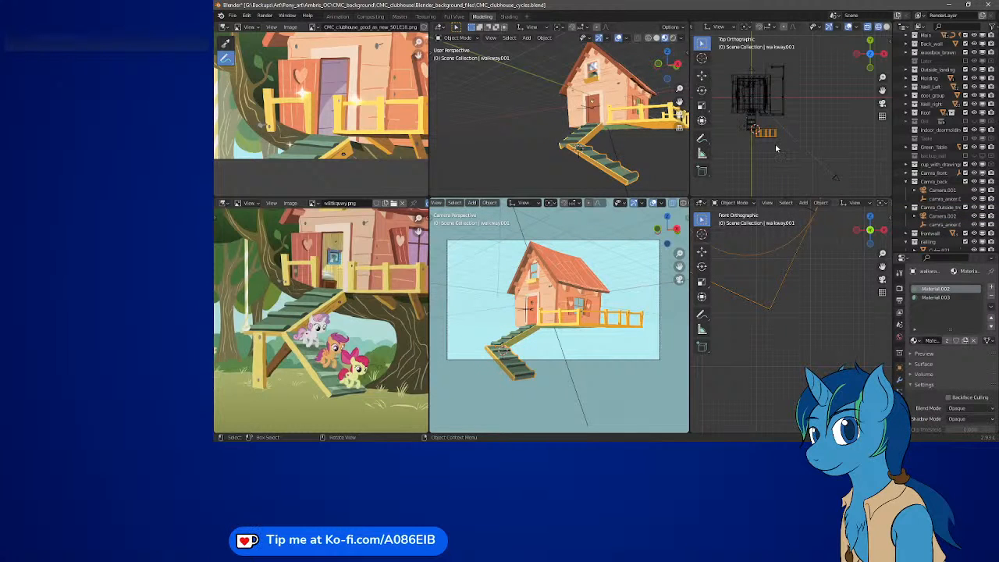
scroll(783, 140, "up", 4)
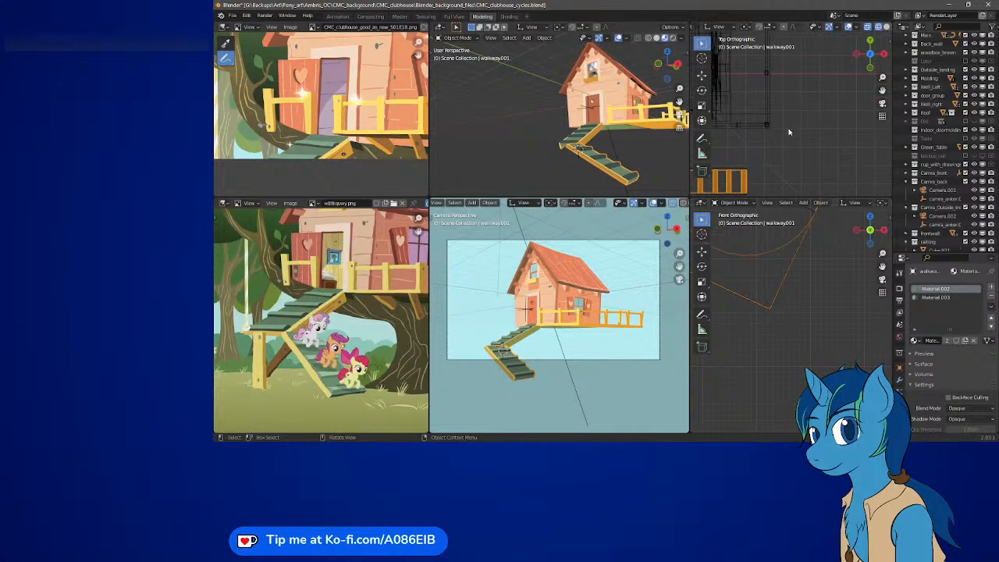
middle_click_drag(761, 163, 826, 130, "shift")
scroll(821, 134, "up", 3)
middle_click_drag(782, 165, 802, 124, "shift")
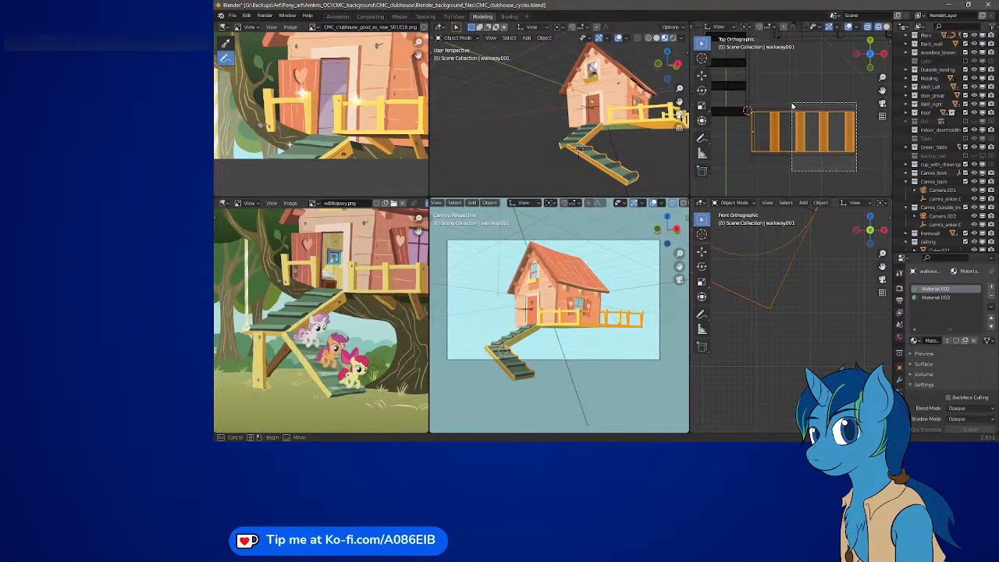
left_click(779, 137)
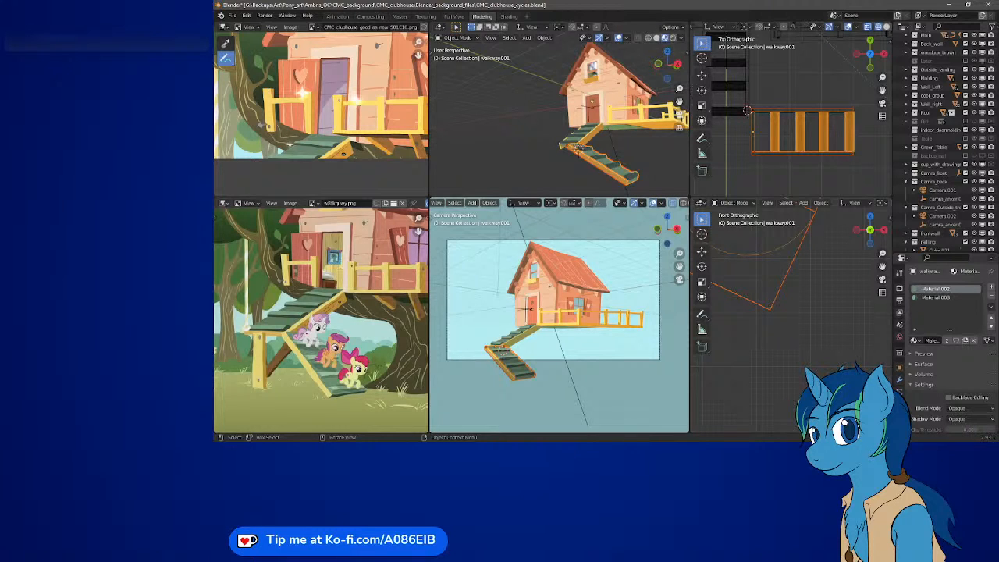
key("ctrl+s")
key("KP_1")
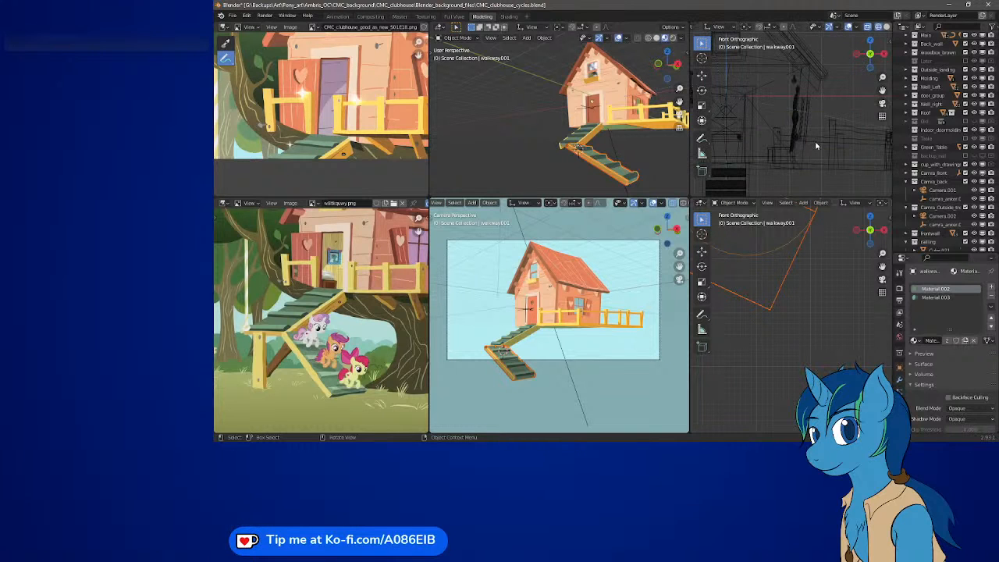
key("shift")
key("KP_3")
scroll(788, 80, "up", 2)
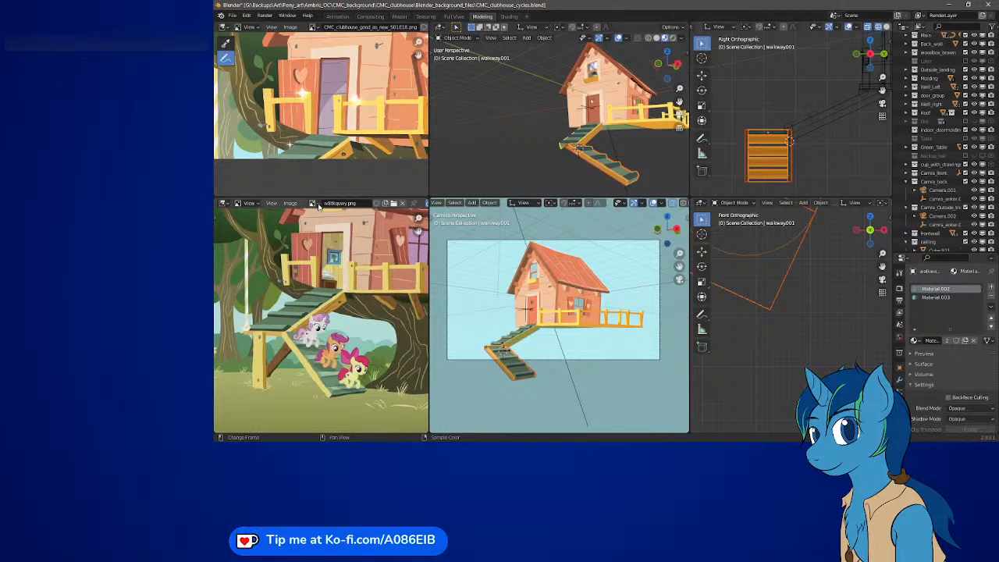
Load the My Little Pony Friendship is Magic - Season 01 stair screenshot as a reference, replacing the enlarged treehouse picture.
left_click(291, 204)
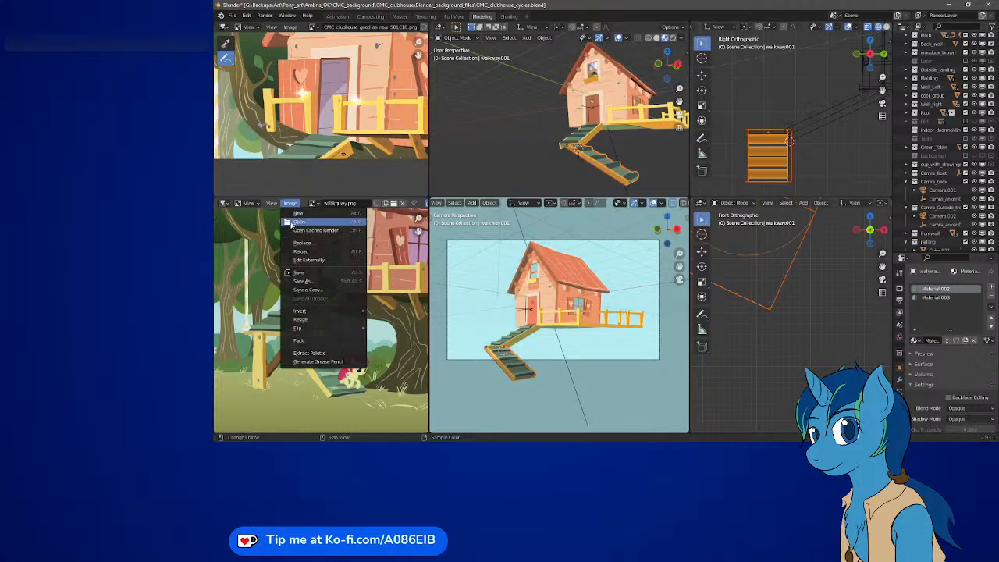
left_click(299, 221)
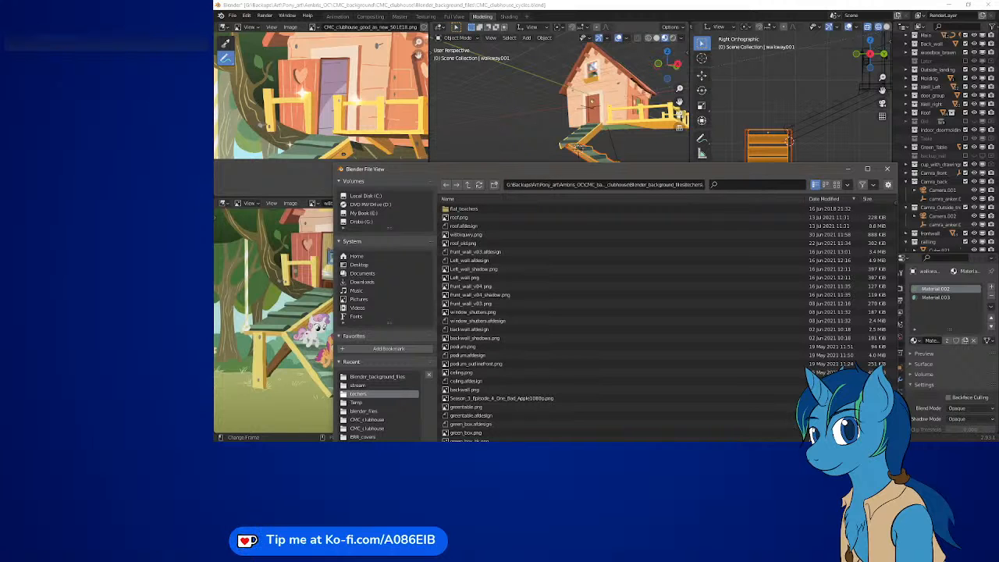
left_click_drag(394, 170, 390, 441)
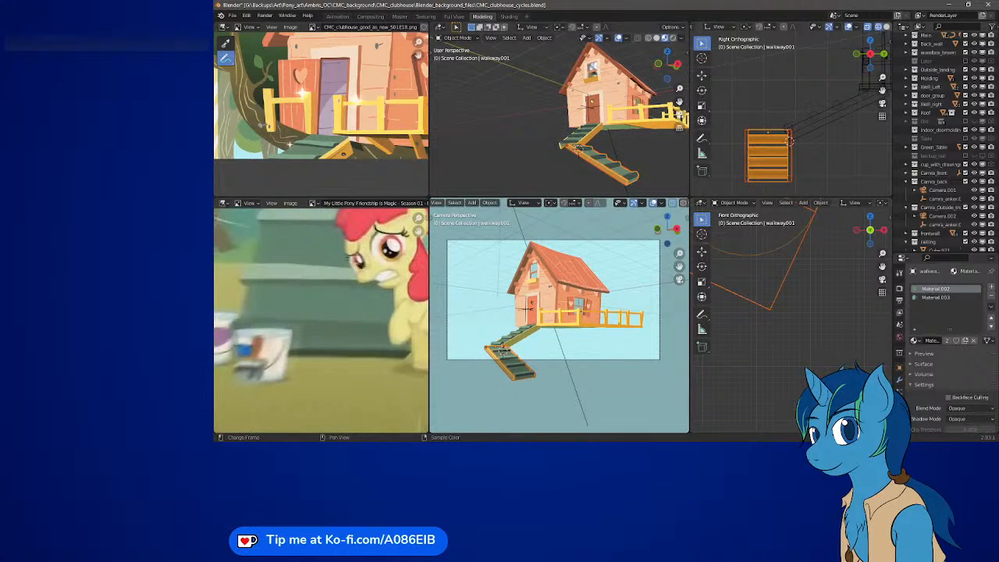
scroll(319, 271, "down", 4)
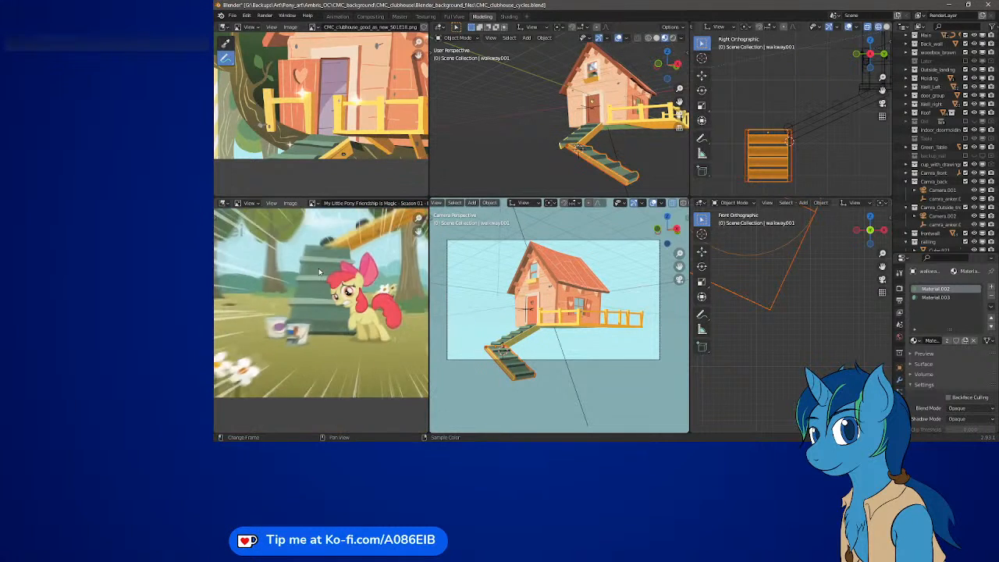
middle_click_drag(318, 268, 318, 294)
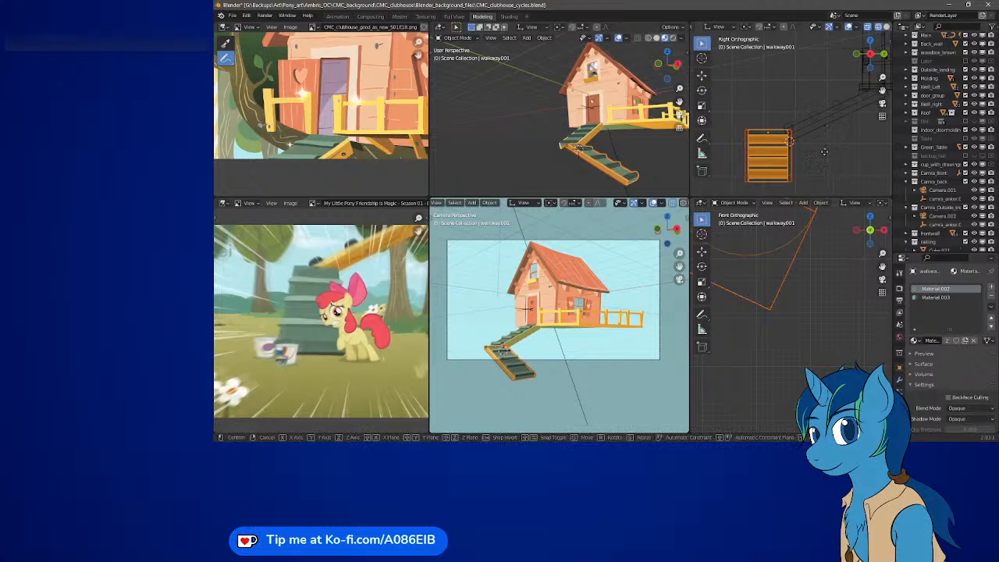
Set the camera viewport's shading to Material Preview and move the lower walkway about 0.67 units along Y toward the upper stairs.
key("g")
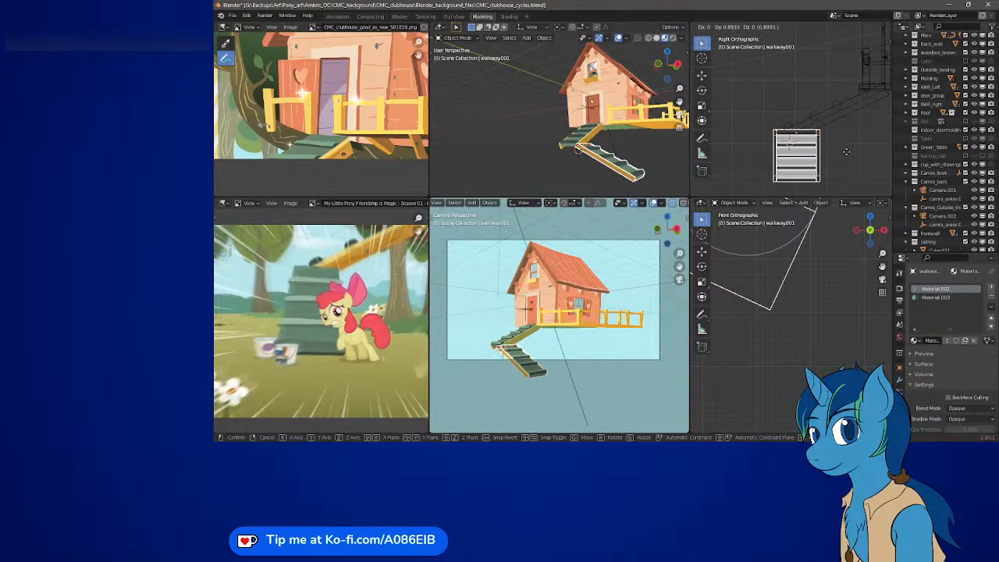
right_click(841, 156)
scroll(808, 150, "up", 3)
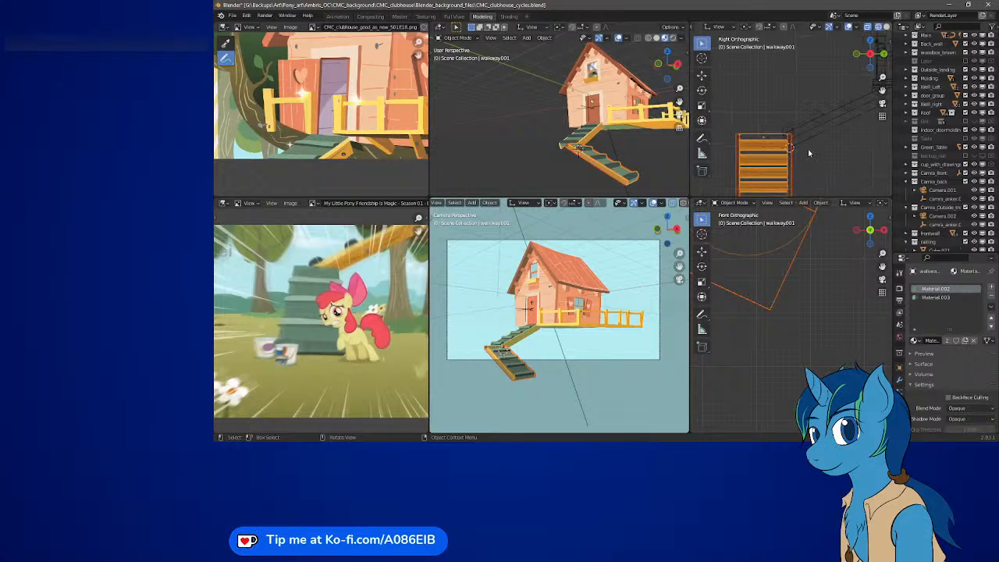
scroll(808, 152, "up", 3)
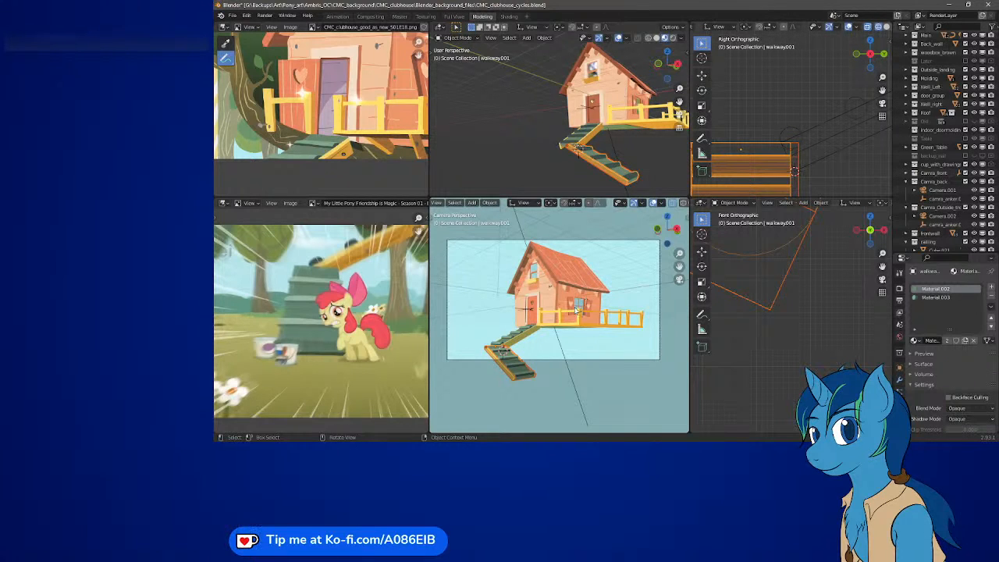
key("z")
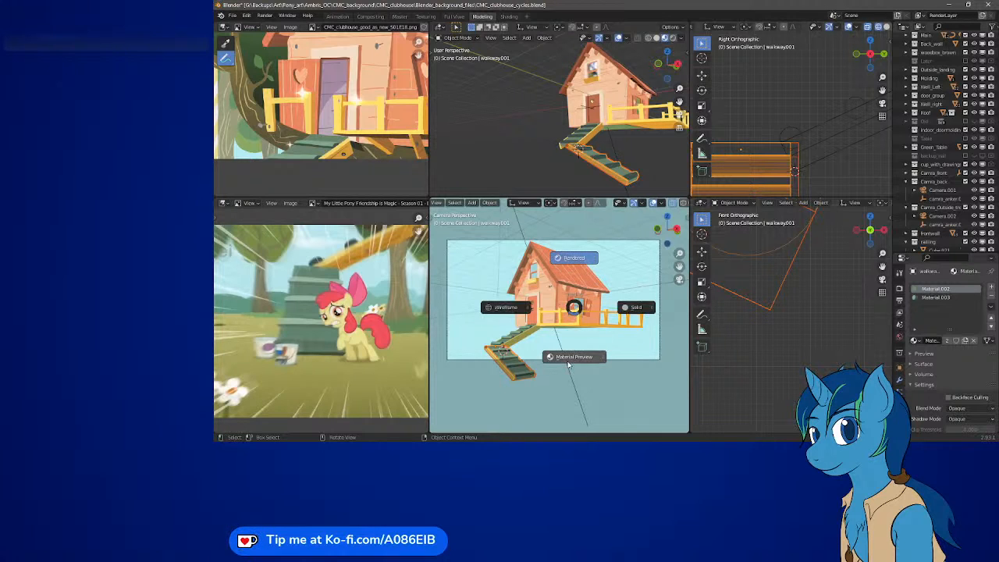
left_click(568, 364)
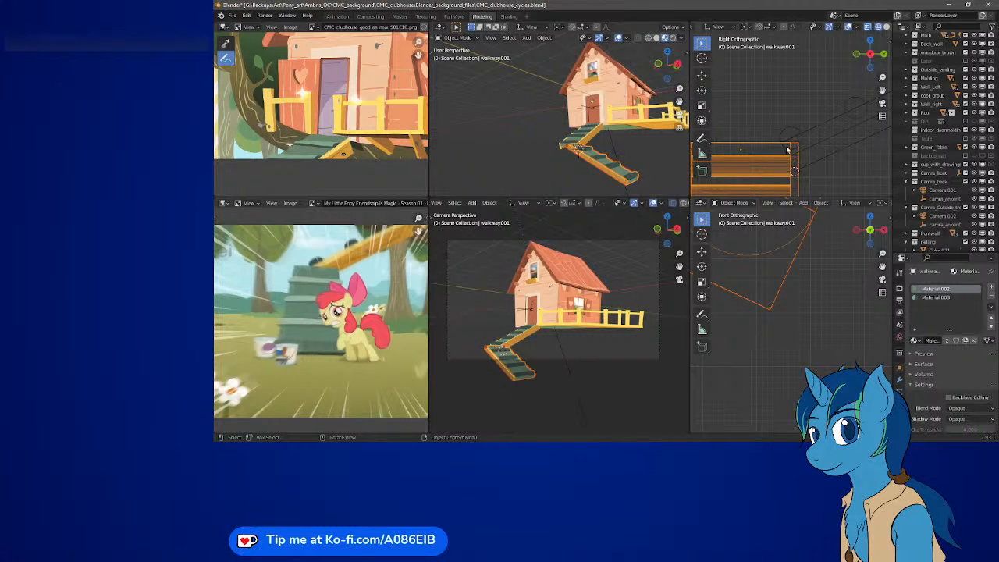
key("g")
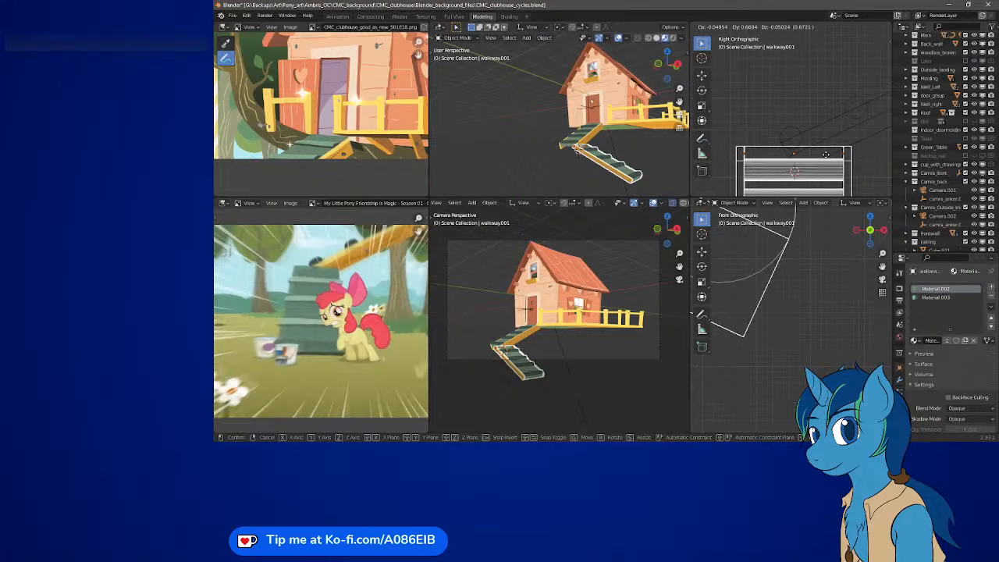
left_click(827, 156)
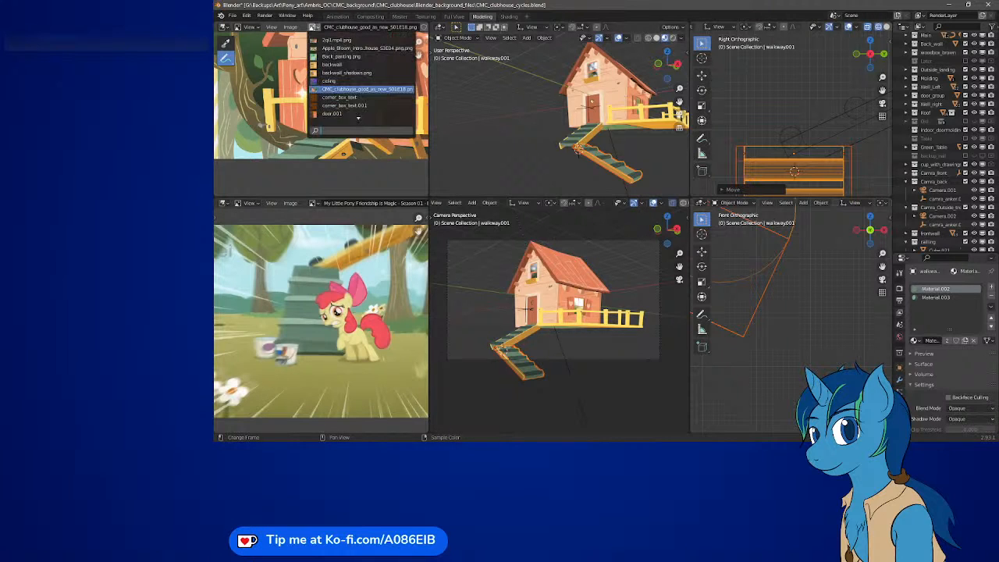
Replace the porch close-up reference with the full treehouse exterior picture and centre it on the house and stairs.
left_click(313, 27)
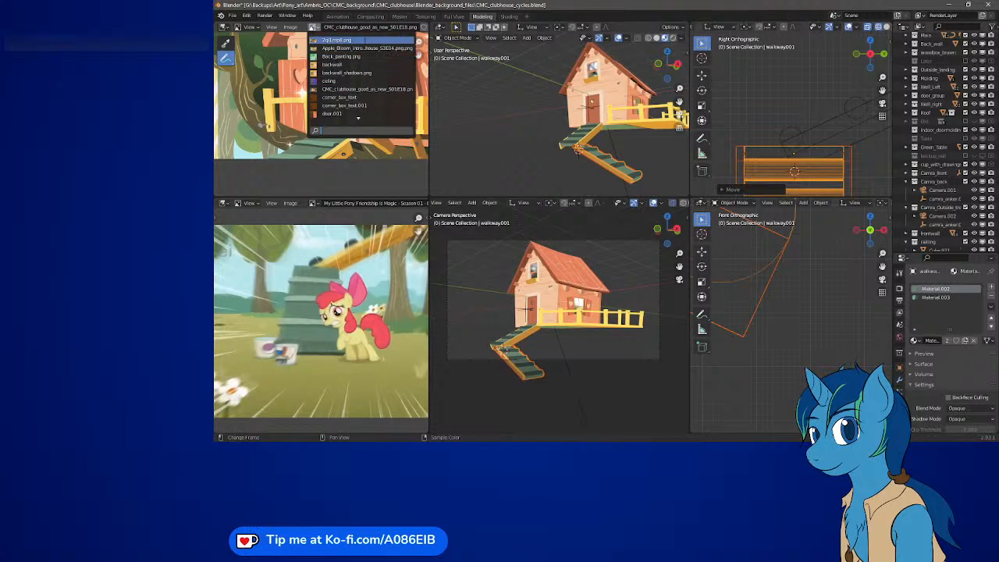
left_click(332, 41)
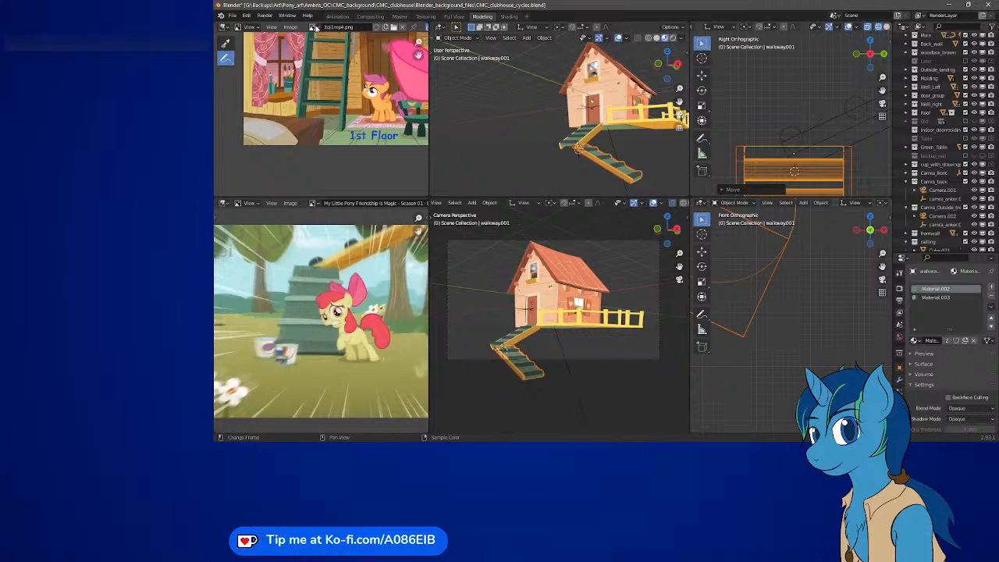
left_click(313, 27)
scroll(359, 93, "down", 2)
scroll(361, 78, "down", 10)
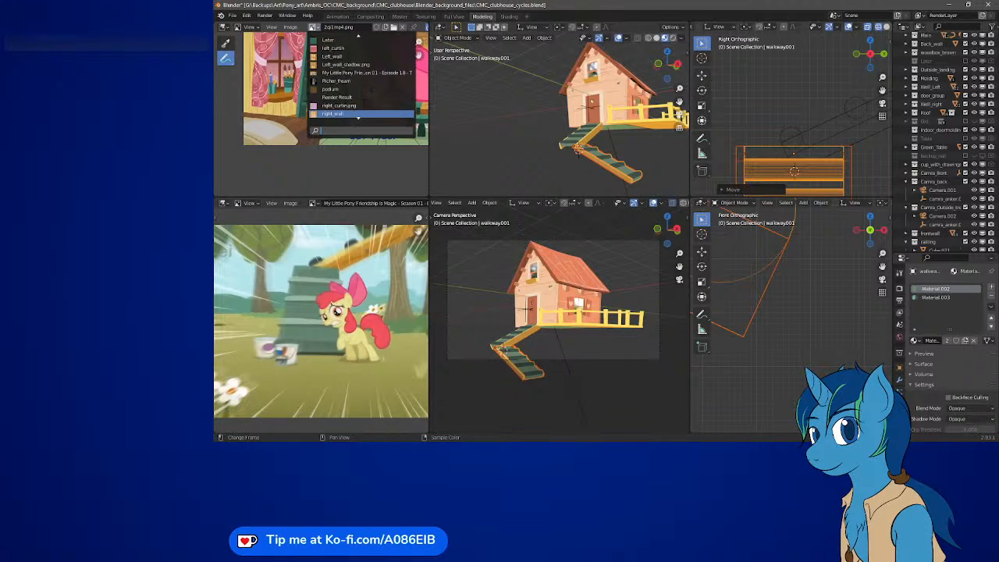
scroll(358, 116, "down", 2)
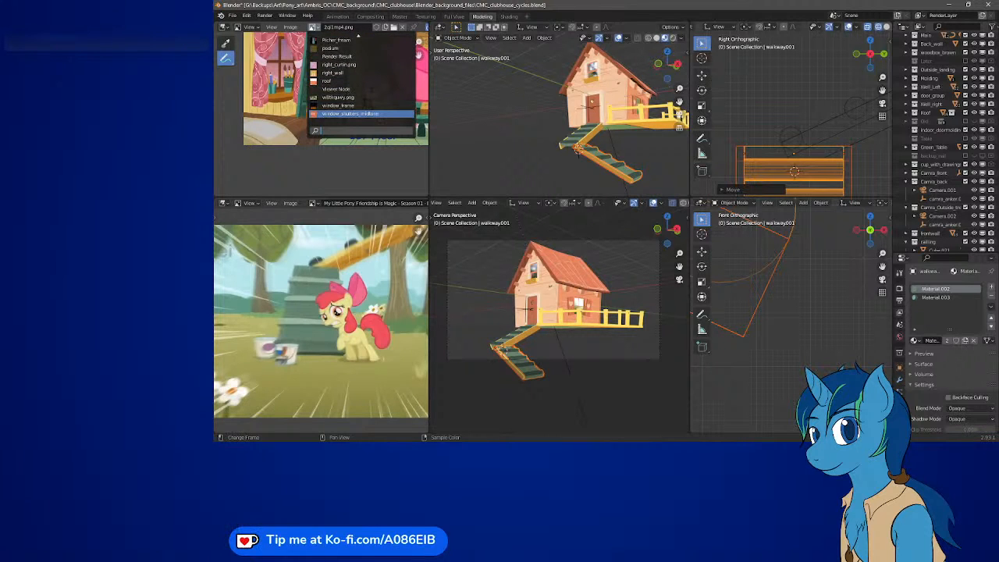
left_click(355, 98)
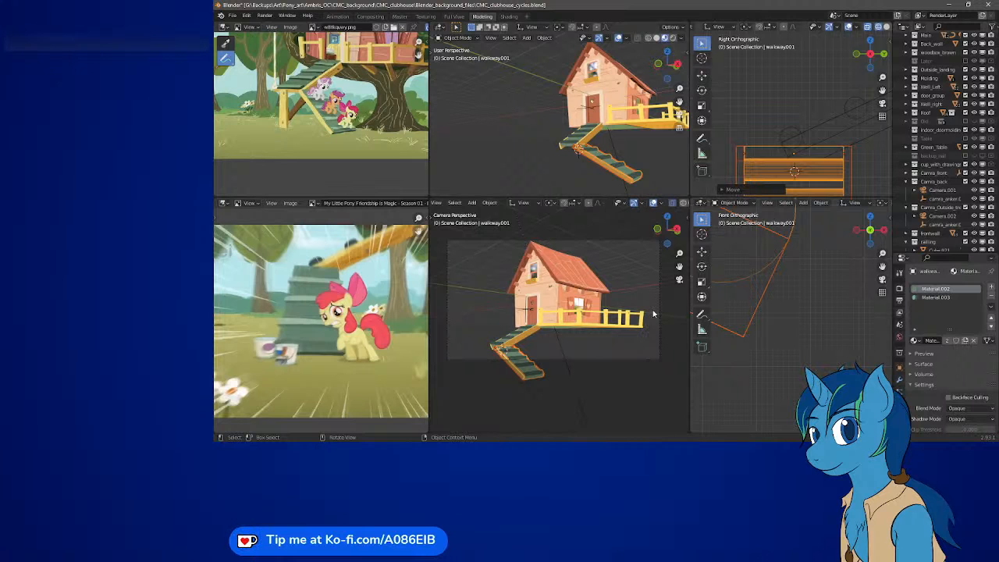
middle_click_drag(374, 96, 306, 136)
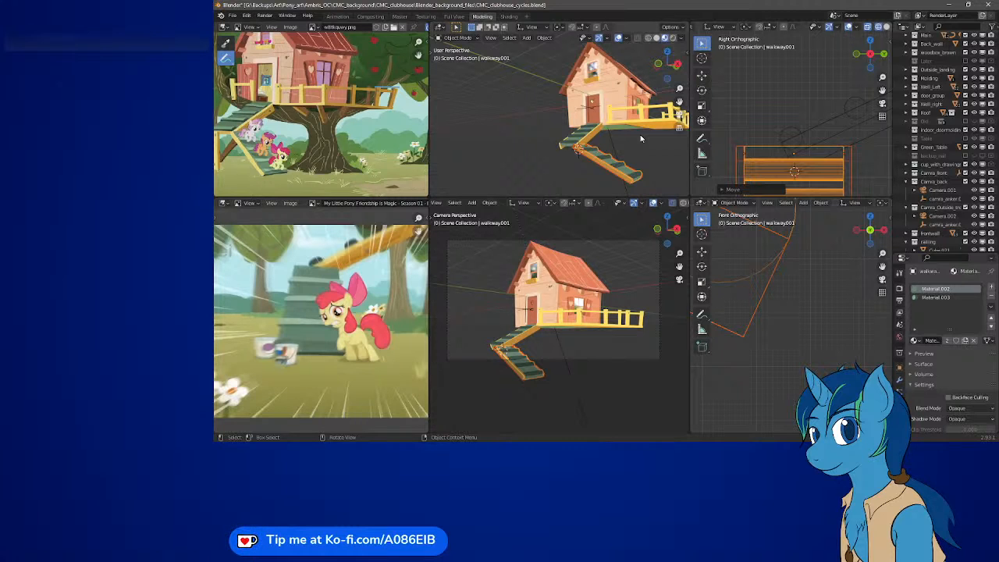
Examine how the lower walkway meets the upper stairs from the front and in the wireframe perspective view.
key("KP_1")
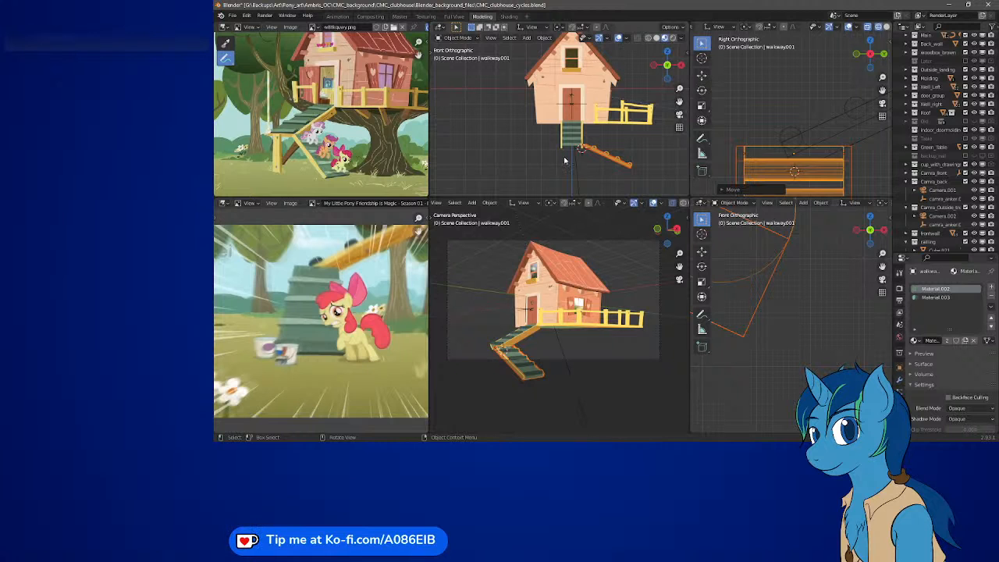
scroll(565, 160, "up", 5)
middle_click_drag(576, 162, 545, 95, "shift")
scroll(545, 95, "up", 1)
middle_click_drag(733, 129, 710, 160)
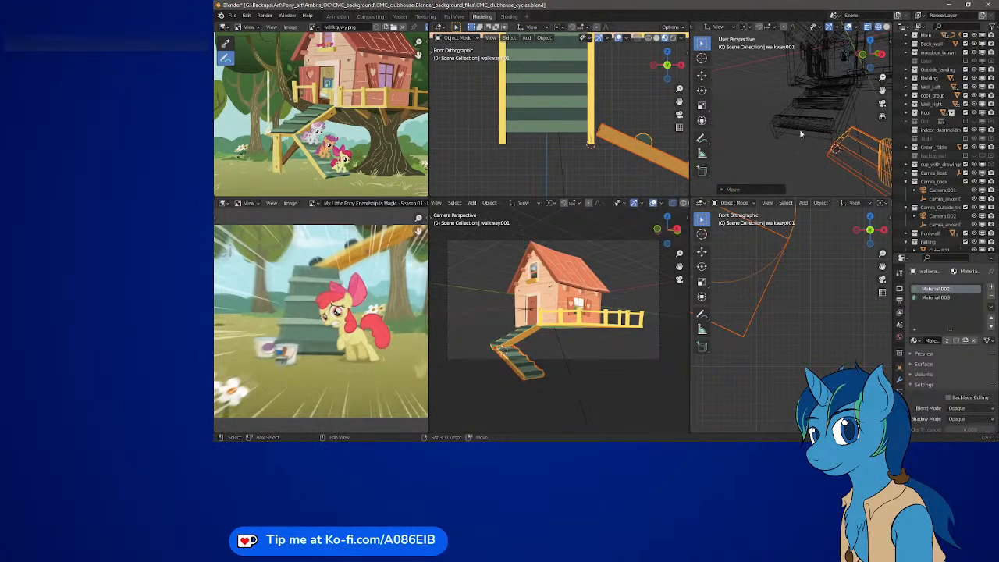
middle_click_drag(769, 129, 802, 147)
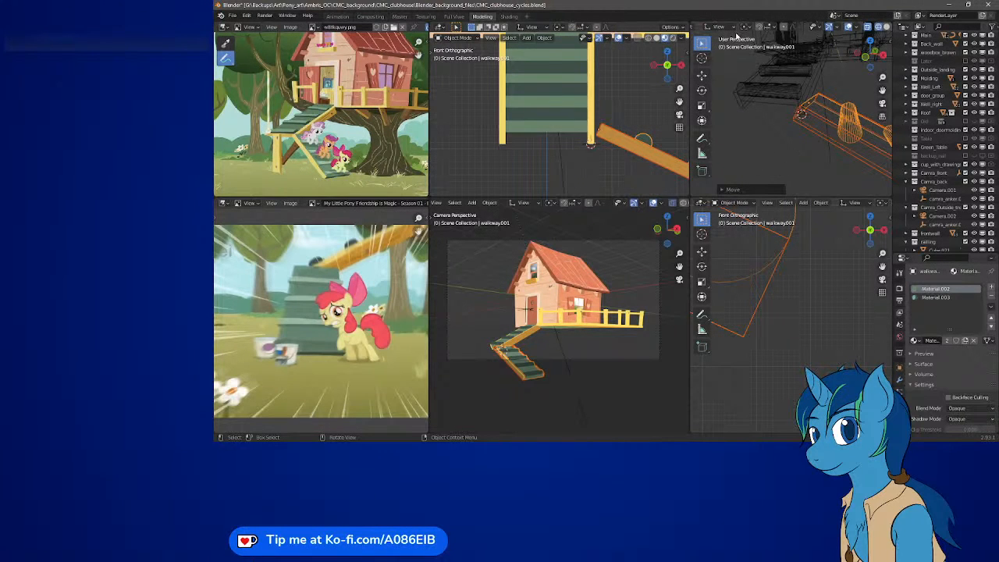
scroll(741, 31, "up", 3)
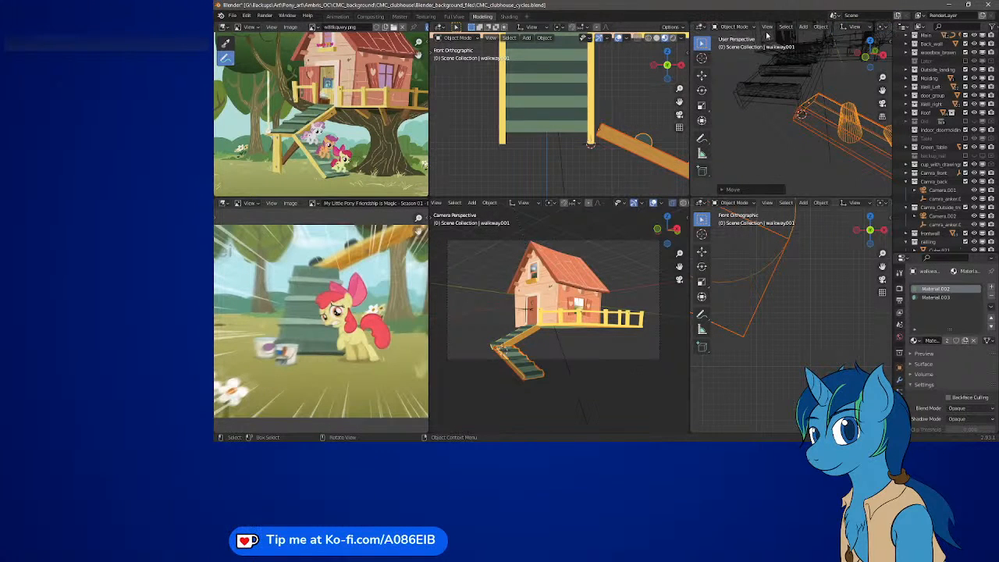
left_click(767, 28)
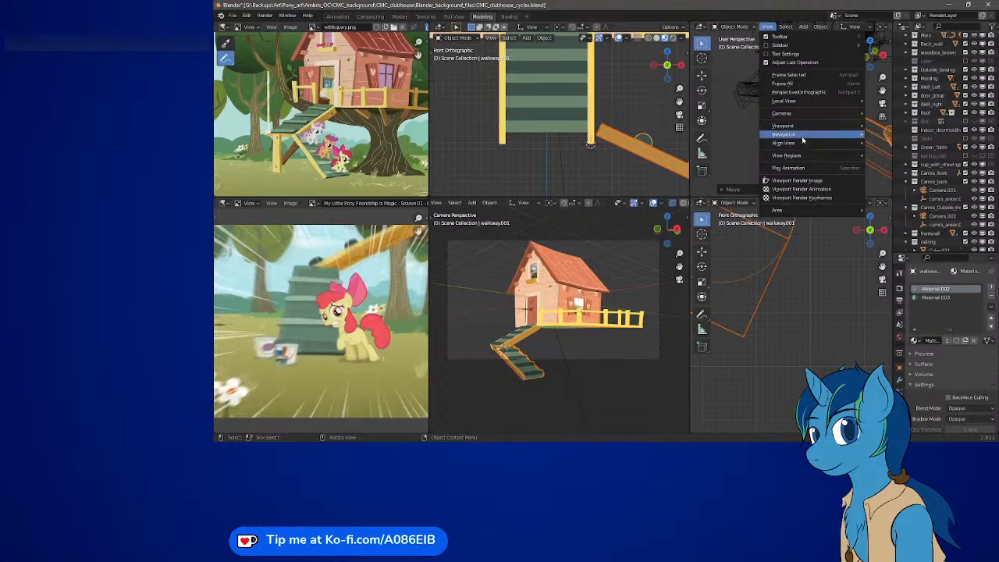
mouse_move(803, 141)
left_click(923, 185)
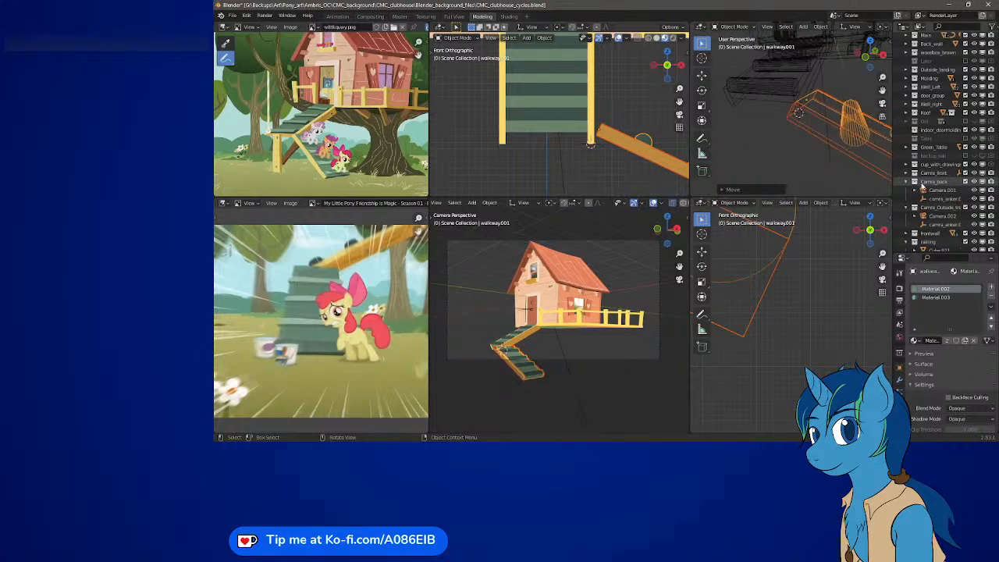
Set the perspective viewport's shading to Material Preview to check the joint between the lower walkway and upper stairs, and save the file.
middle_click_drag(768, 114, 787, 125)
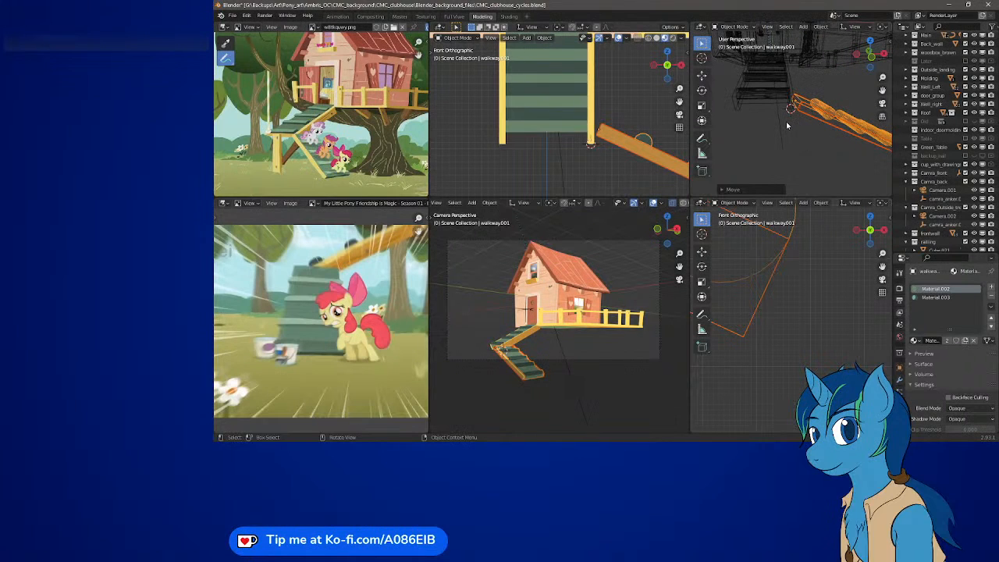
key("z")
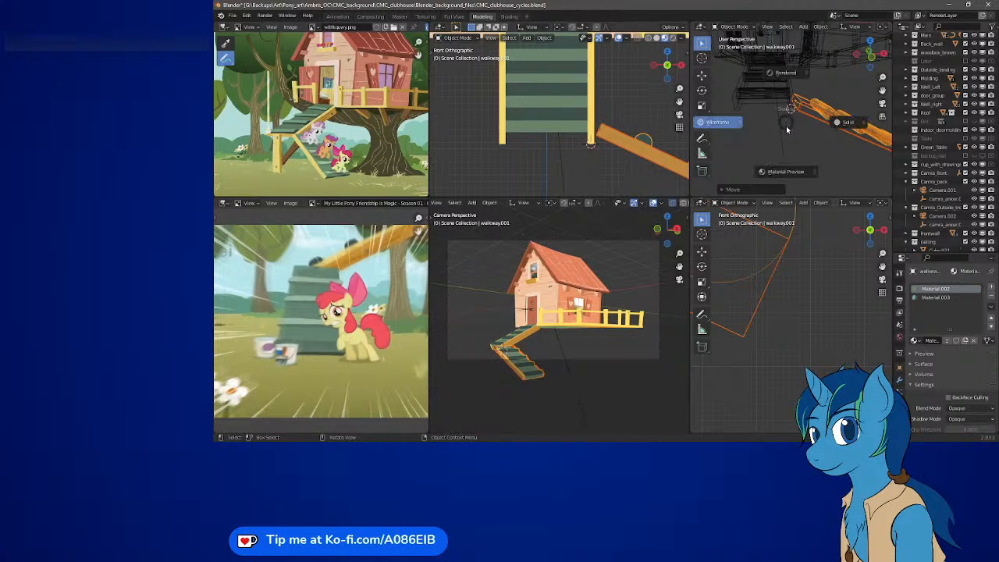
left_click(787, 160)
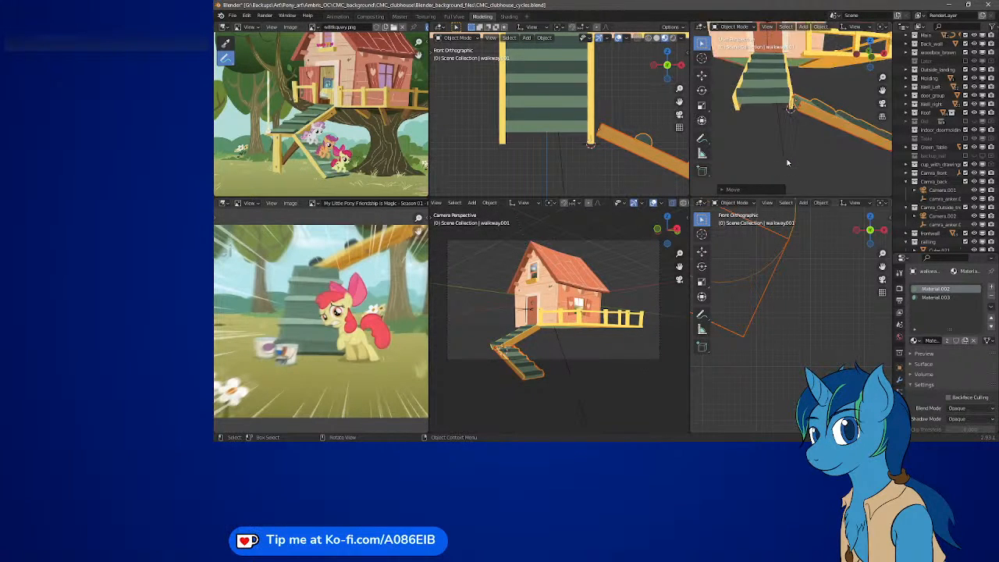
mouse_move(747, 116)
middle_mouse_down()
mouse_move(804, 117)
mouse_move(758, 121)
middle_mouse_up()
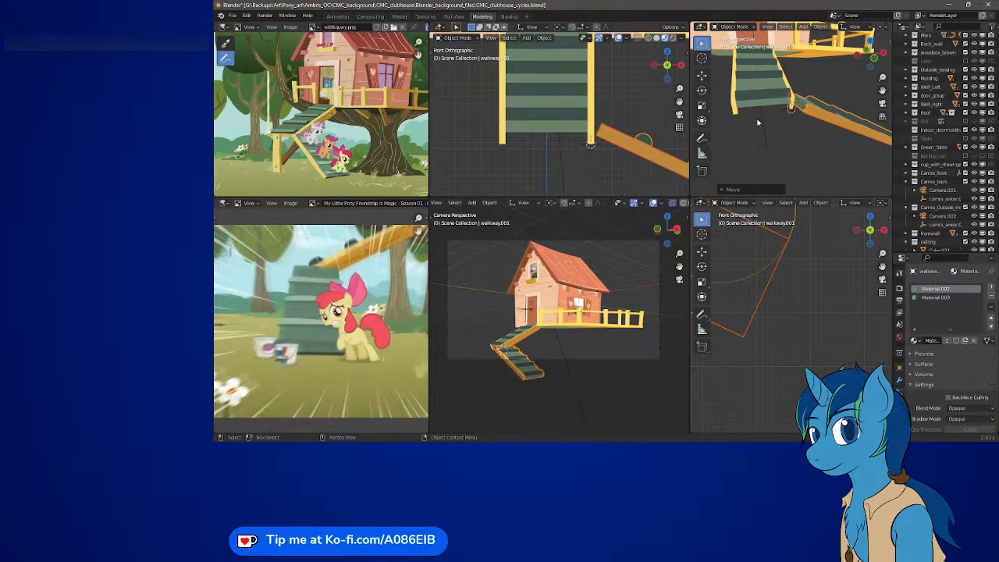
key("z")
left_click(816, 122)
mouse_move(789, 148)
middle_mouse_down()
mouse_move(819, 121)
mouse_move(756, 115)
mouse_move(781, 118)
middle_mouse_up()
key("z")
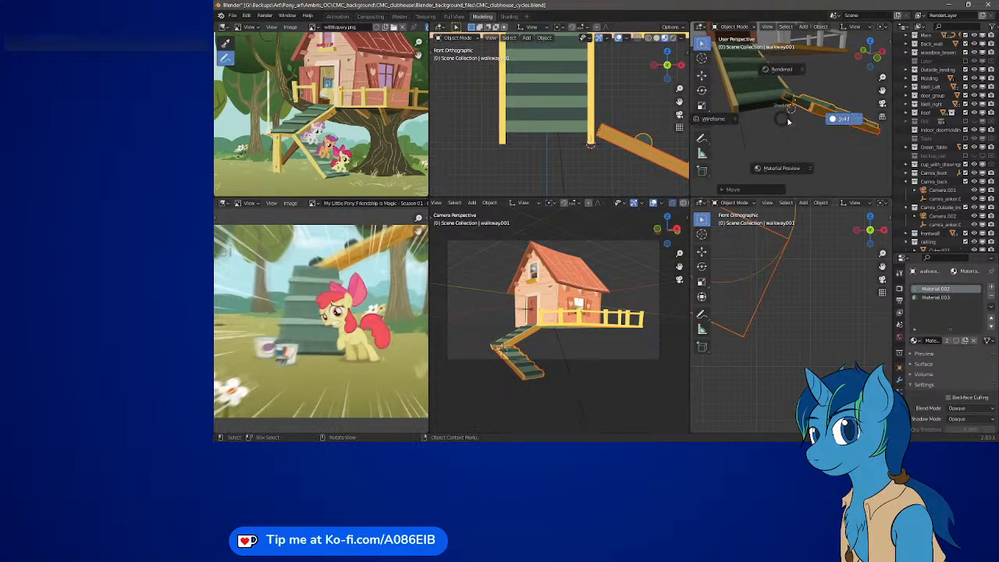
left_click(794, 166)
mouse_move(793, 160)
middle_mouse_down()
mouse_move(809, 151)
mouse_move(747, 157)
mouse_move(774, 154)
middle_mouse_up()
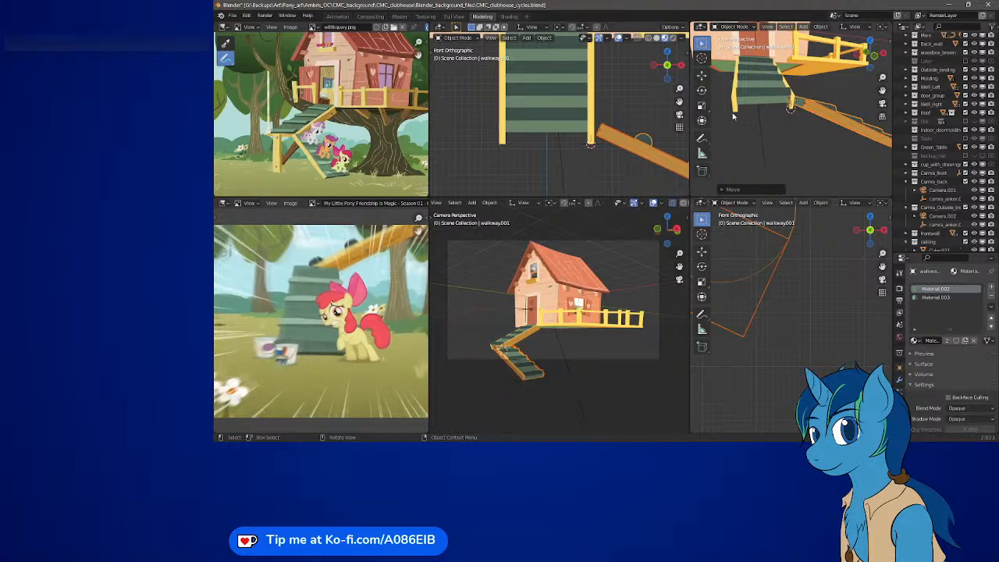
middle_click_drag(809, 105, 743, 119)
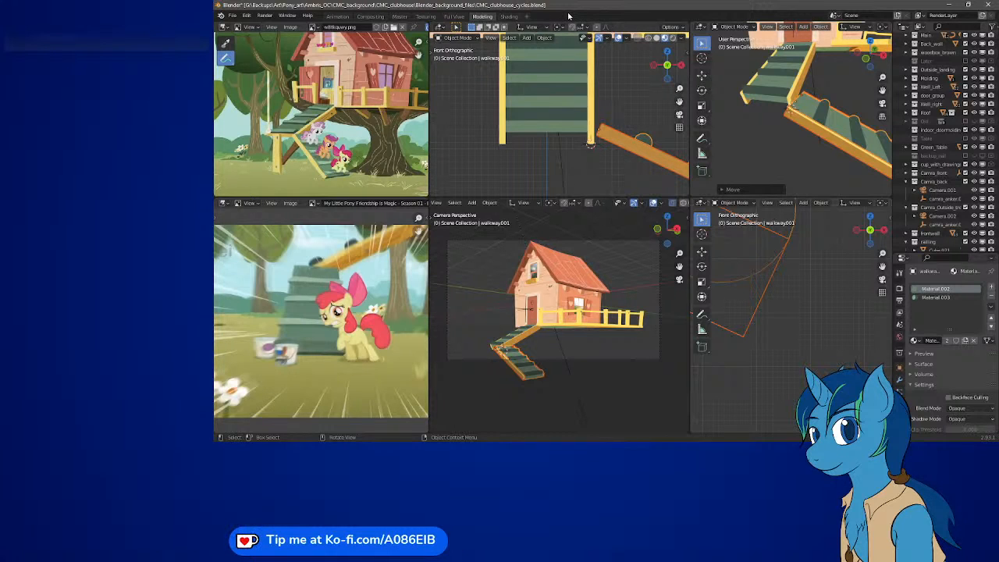
key("ctrl+s")
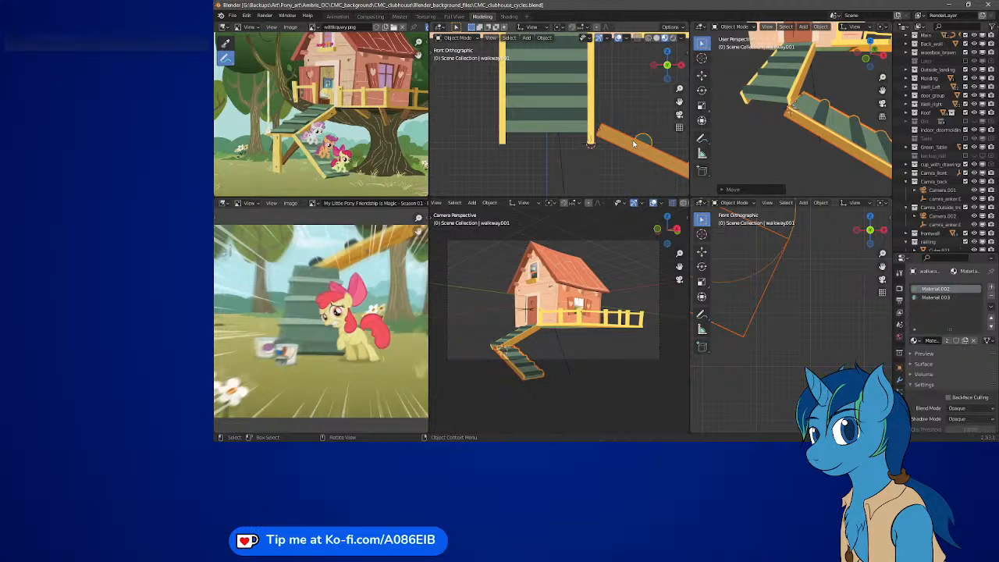
Move the lower walkway slightly along negative X in the front view, bringing its upper end closer to the upper stairs' side rail.
scroll(629, 145, "up", 5)
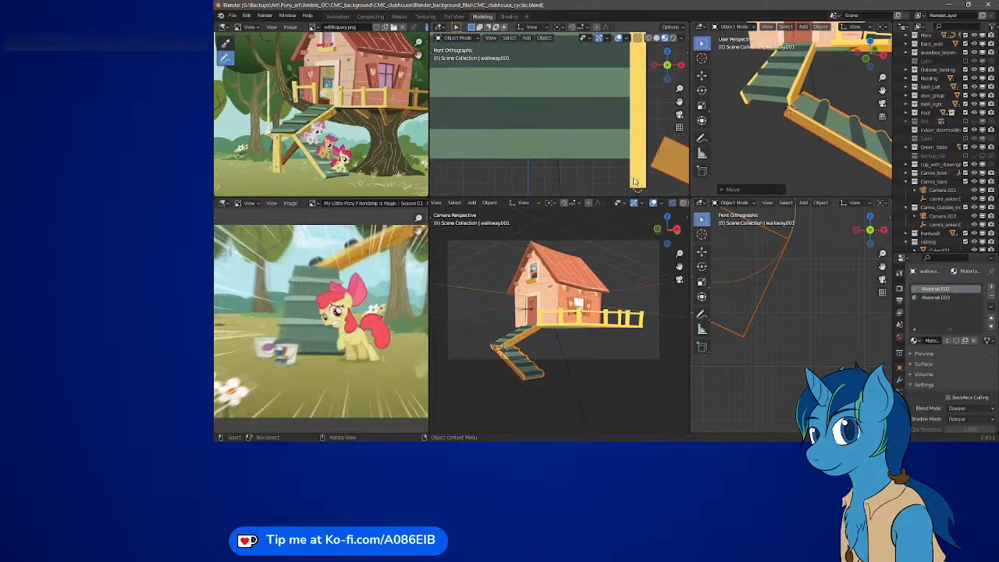
middle_click_drag(635, 182, 580, 148, "shift")
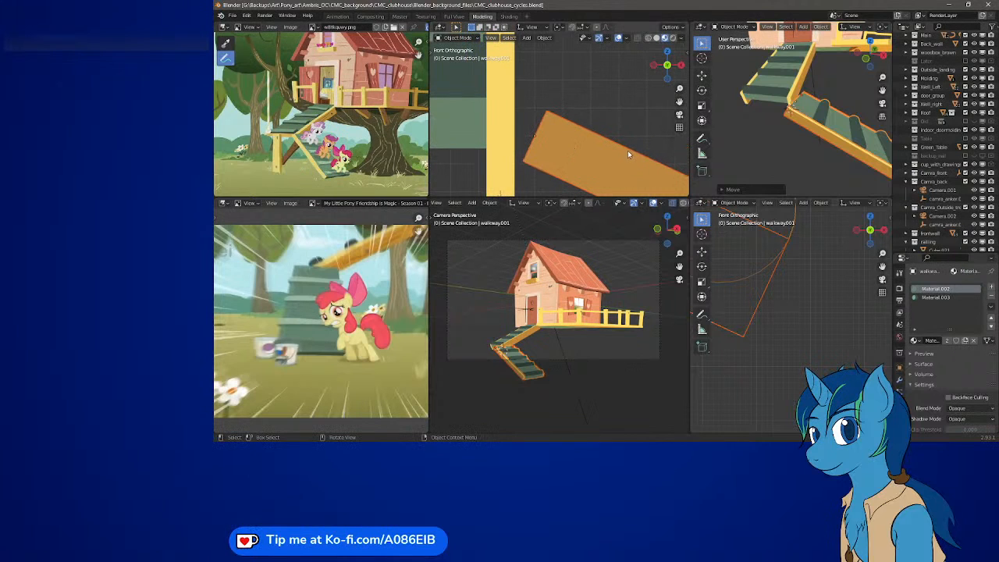
key("g")
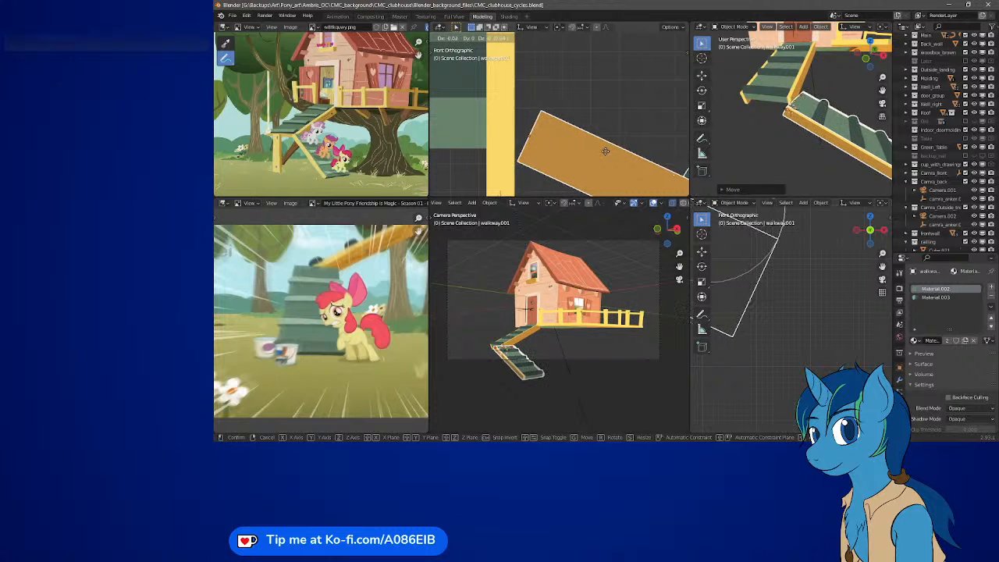
left_click(598, 144)
key("g")
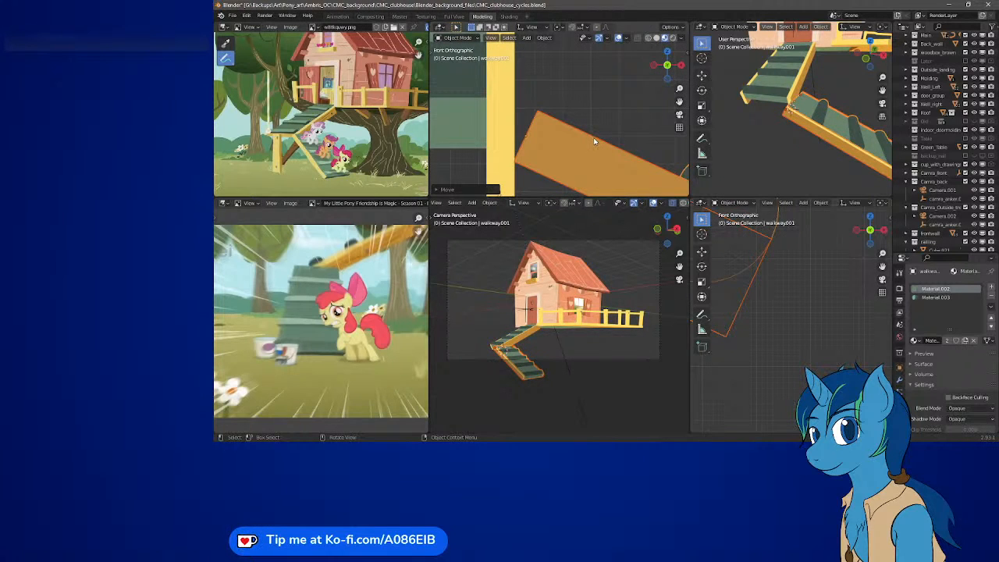
Frame the stair joint in the front wireframe viewport and set the other front viewport to a solid-shaded perspective of the whole clubhouse.
scroll(780, 328, "down", 6)
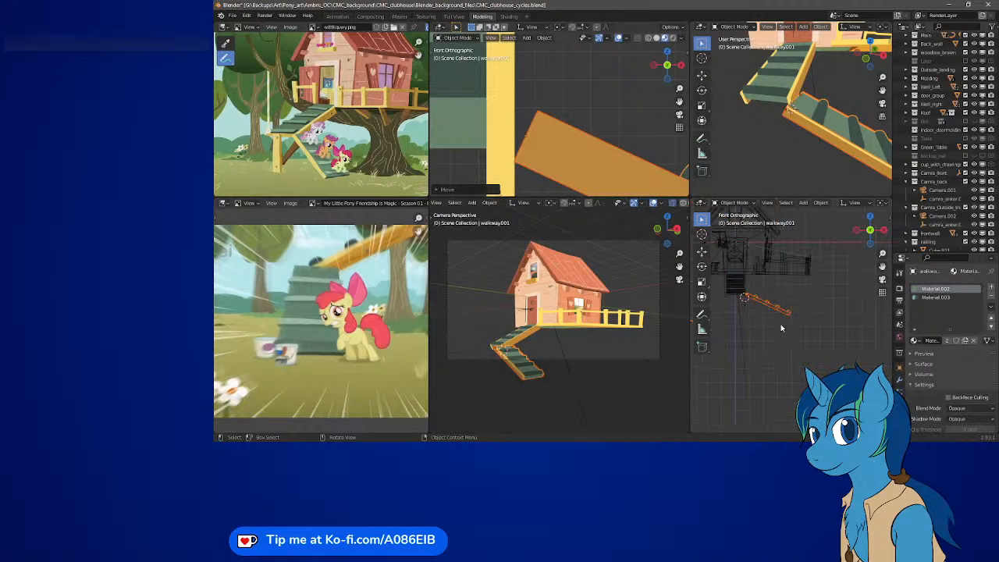
middle_click_drag(752, 323, 778, 316, "shift")
scroll(788, 307, "up", 3)
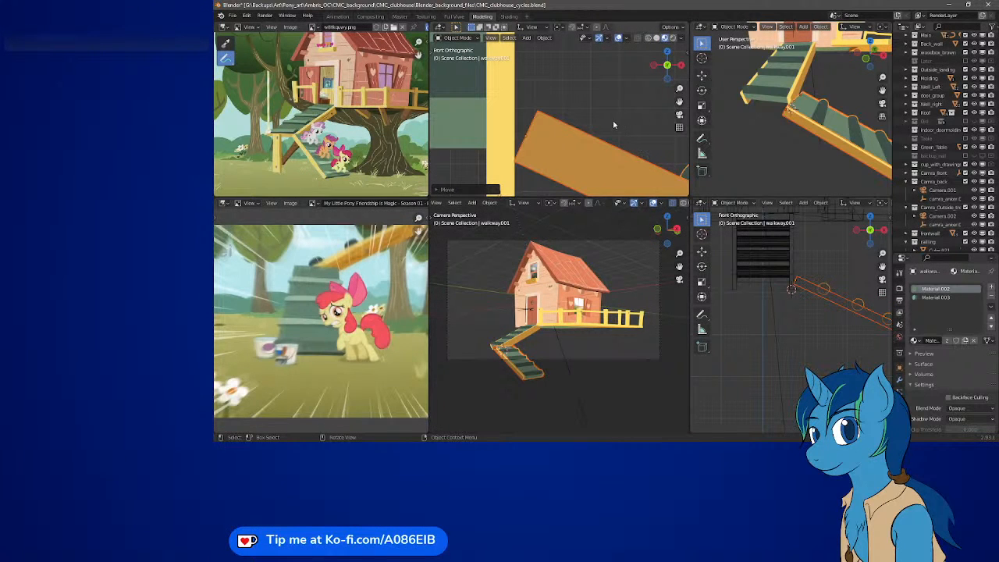
key("KP_5")
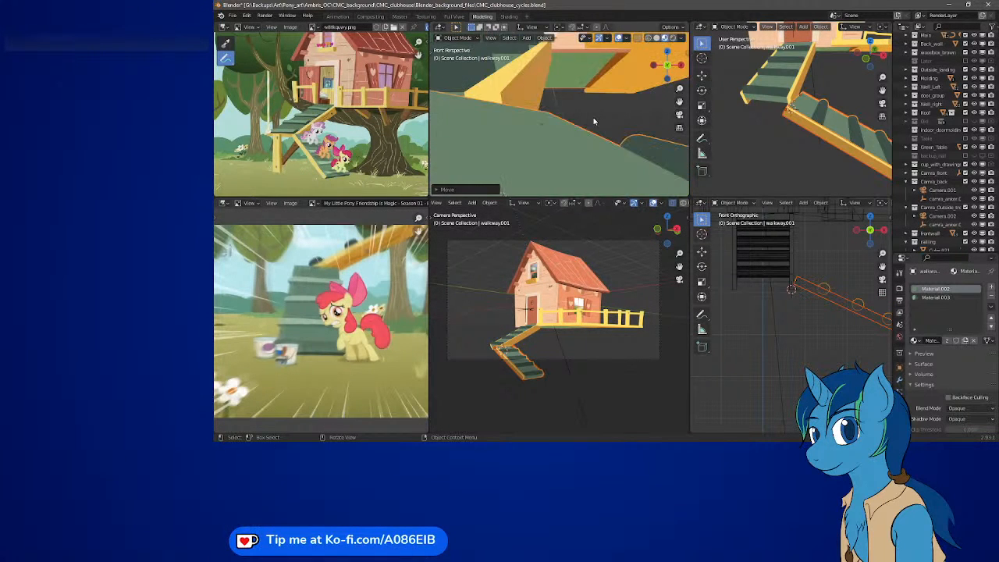
scroll(594, 121, "down", 3)
middle_click_drag(593, 121, 530, 157)
scroll(591, 128, "down", 4)
key("KP_7")
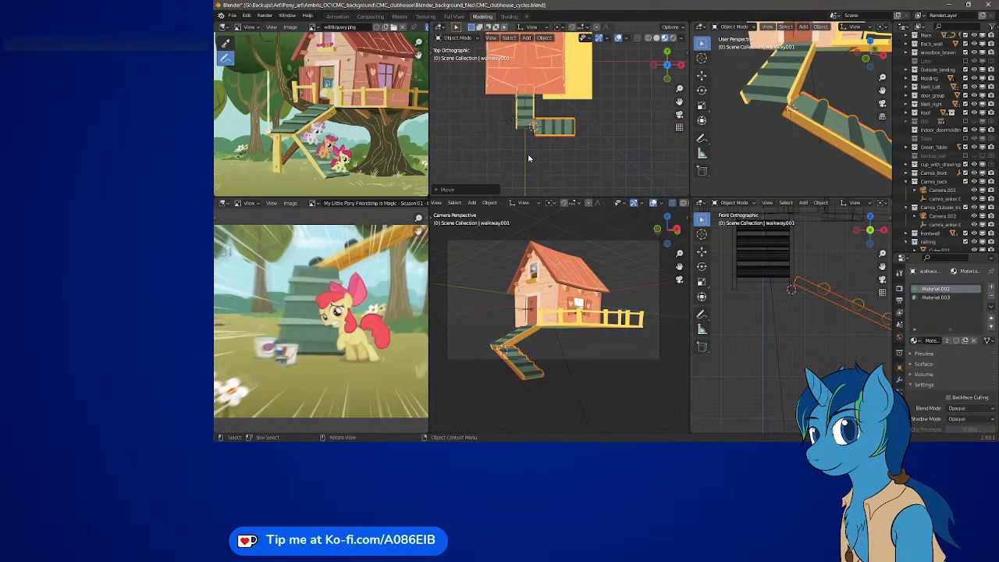
middle_click_drag(584, 107, 612, 137, "shift")
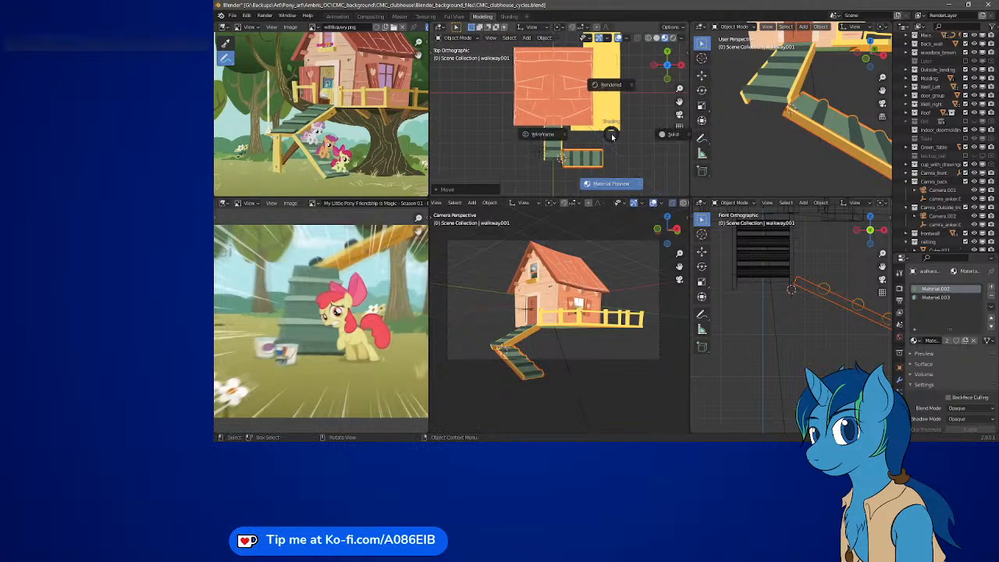
key("shift+z")
mouse_move(611, 150)
middle_mouse_down()
mouse_move(593, 152)
mouse_move(597, 116)
mouse_move(556, 122)
mouse_move(590, 150)
mouse_move(608, 146)
middle_mouse_up()
key("z")
left_click(608, 131)
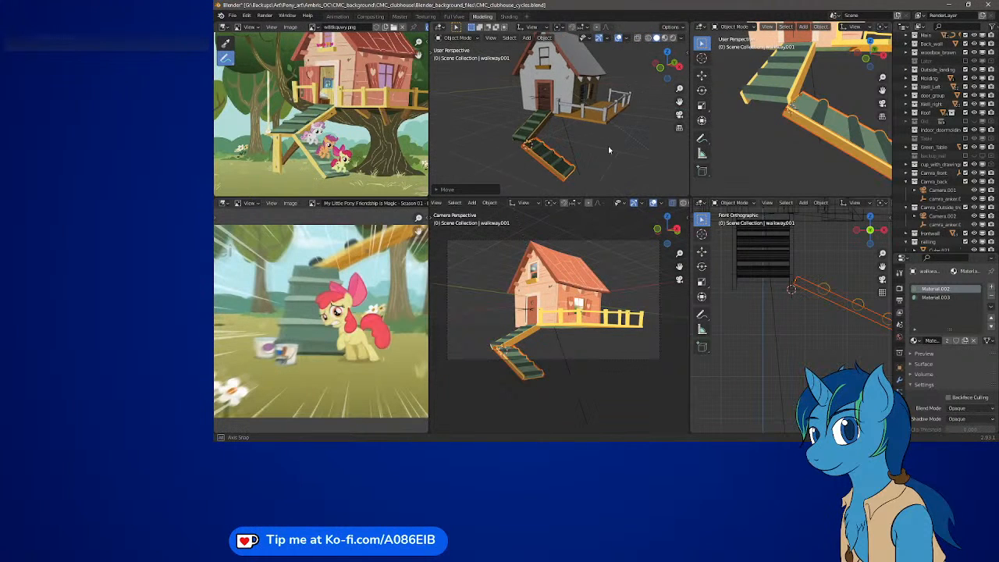
Set the close-up perspective viewport to top orthographic and the front wireframe viewport to Material Preview shading.
middle_click_drag(784, 139, 843, 130)
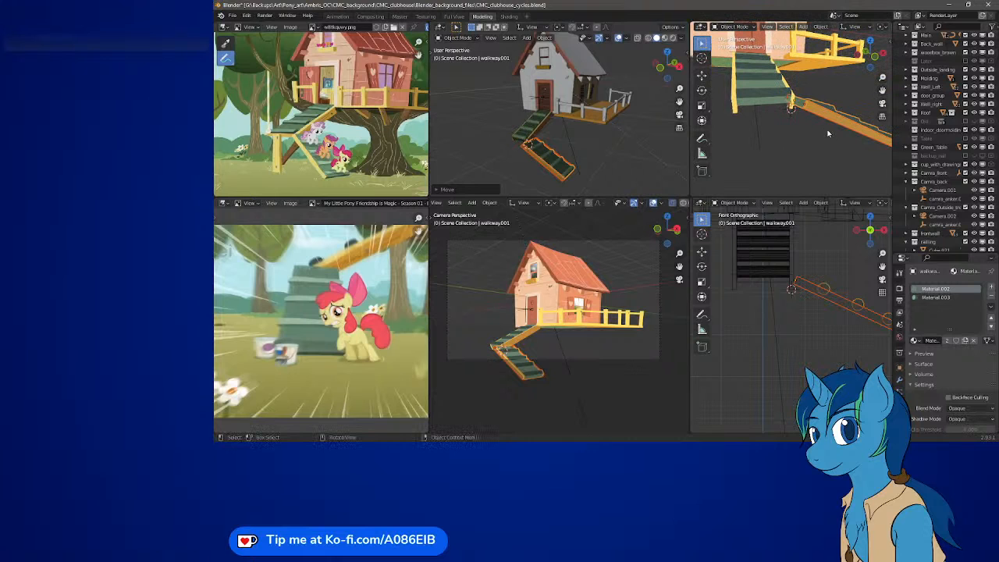
key("KP_7")
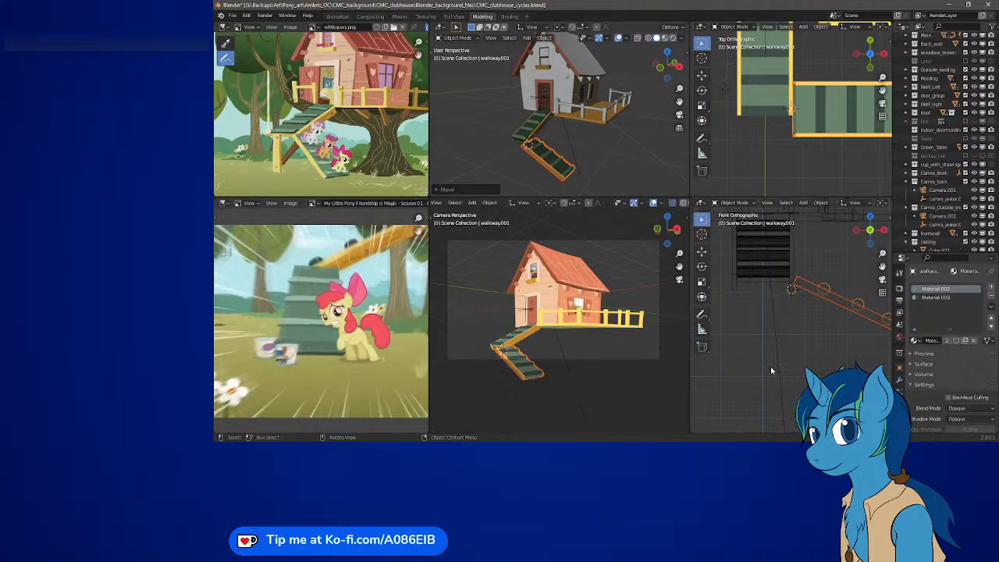
key("z")
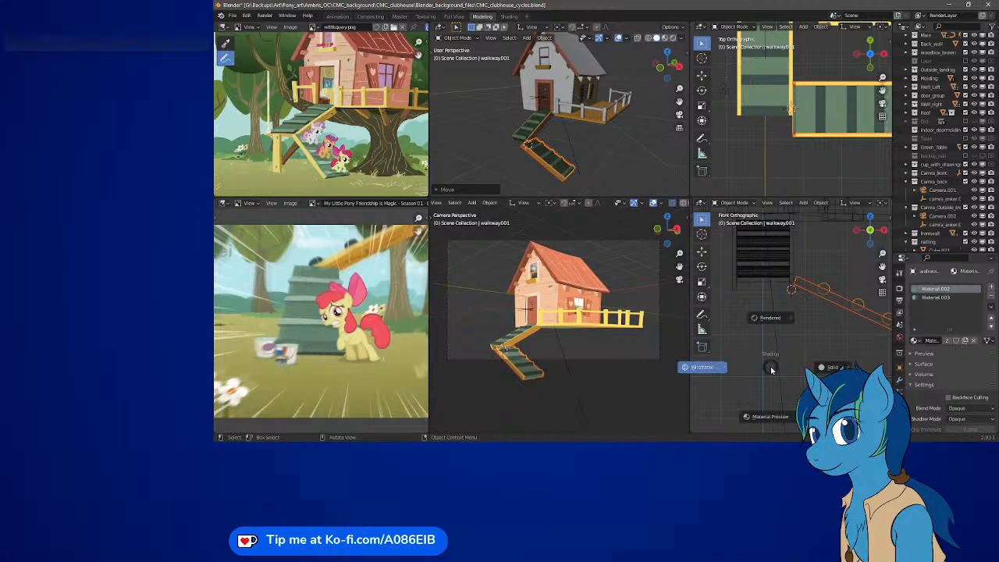
left_click(792, 391)
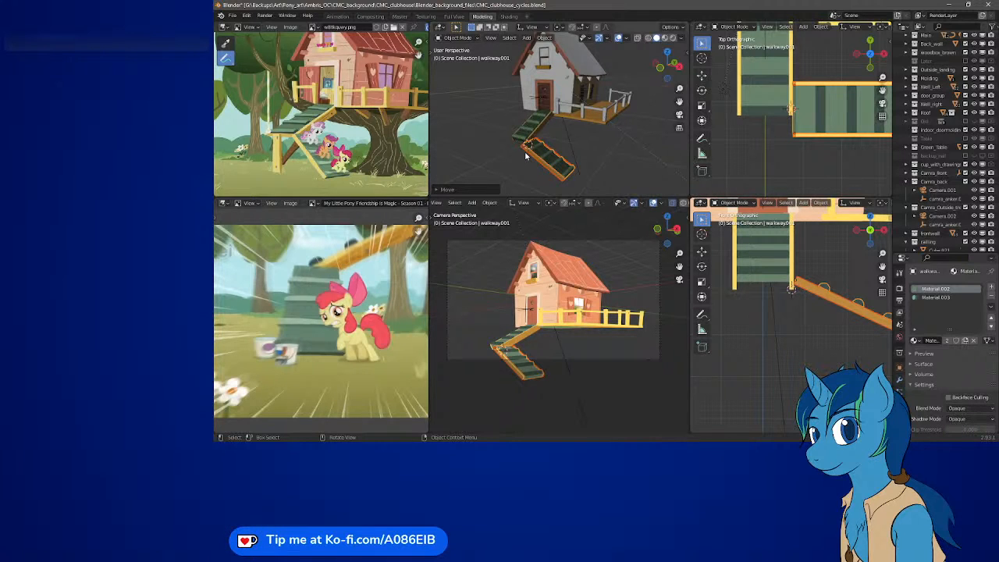
Add a cube at the 3D cursor, where the lower walkway meets the upper stairs.
key("shift+s")
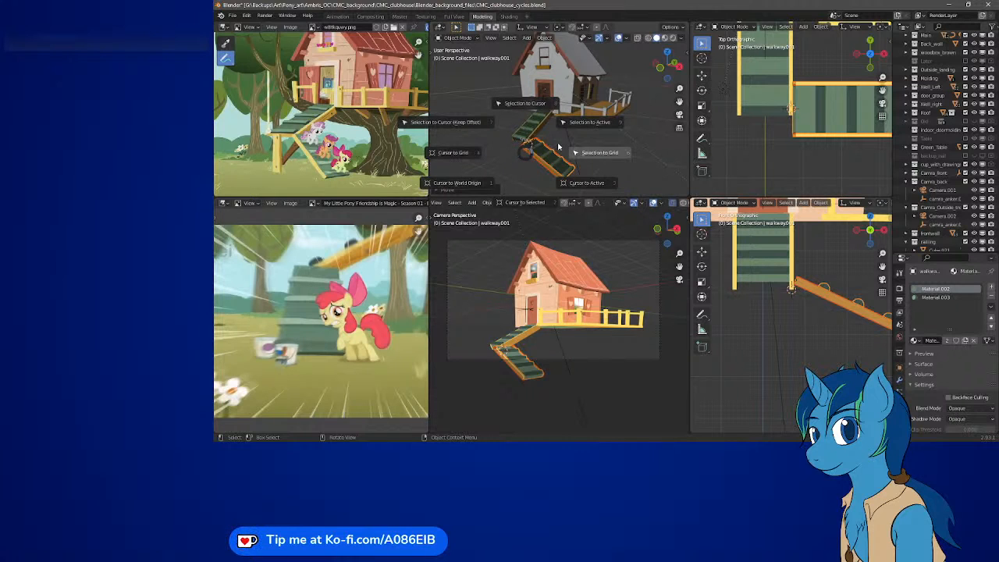
left_click(559, 146)
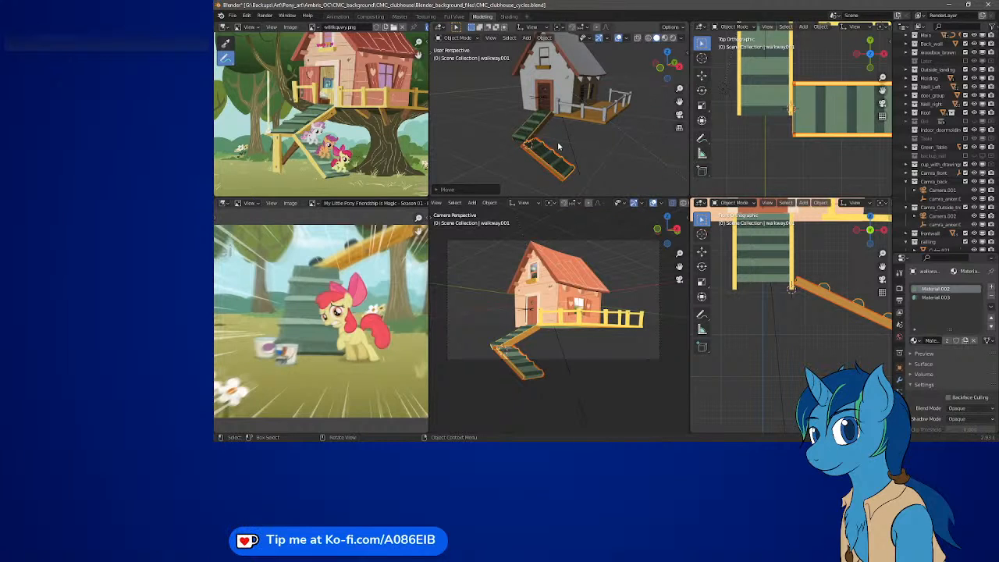
key("shift+a")
mouse_move(559, 145)
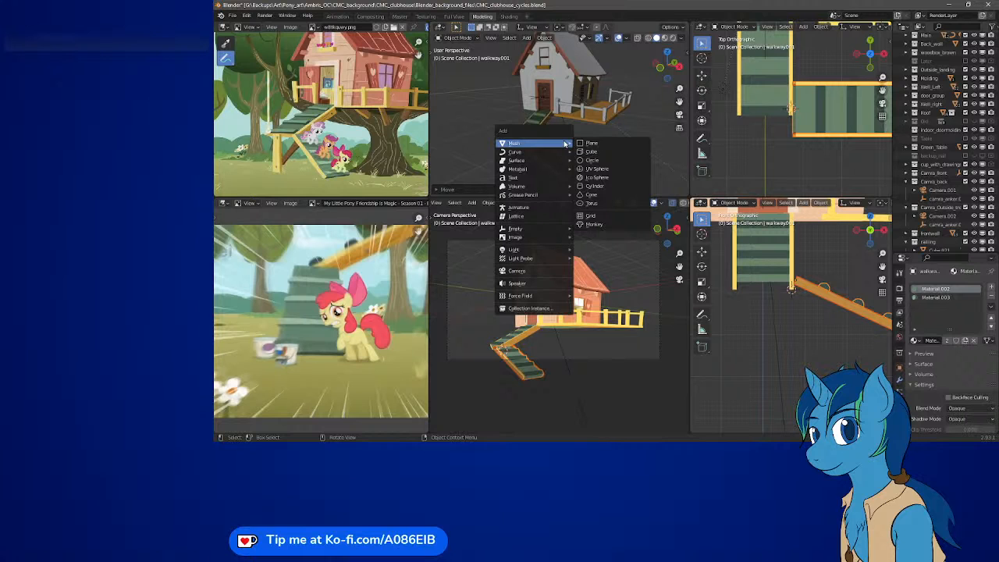
left_click(606, 152)
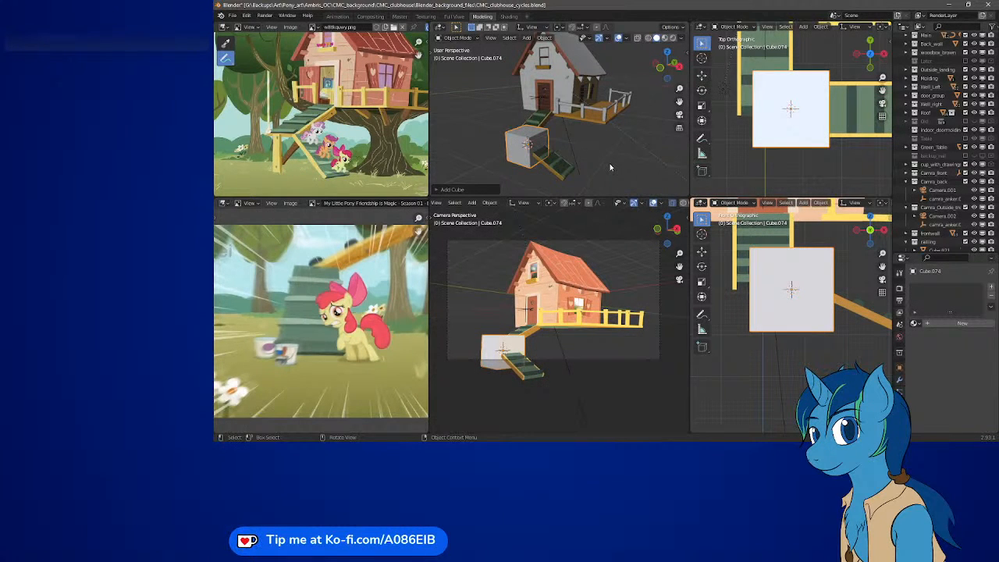
Snap the new cube to the grid and move it along negative X to centre it on the upper stairs.
key("shift+s")
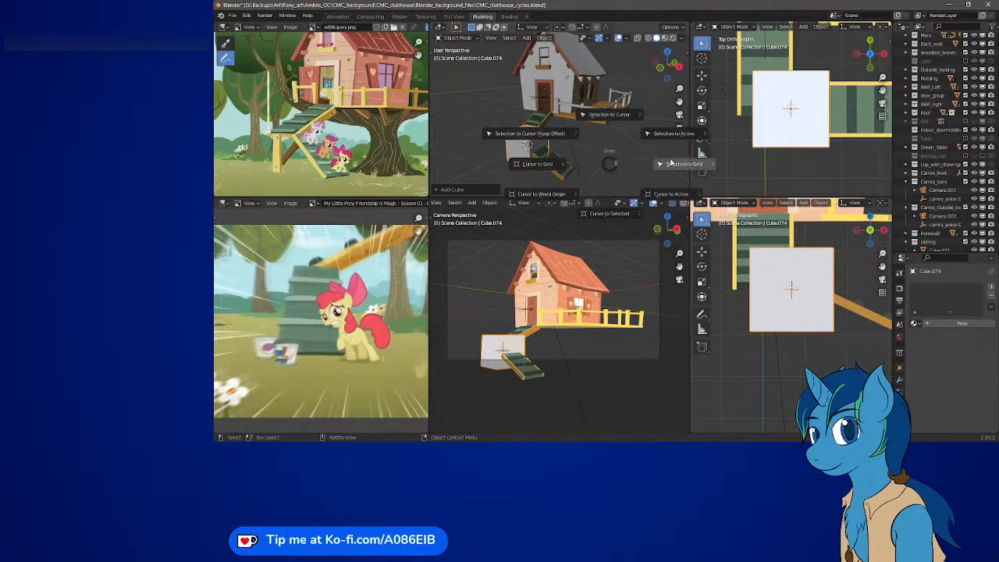
left_click(672, 163)
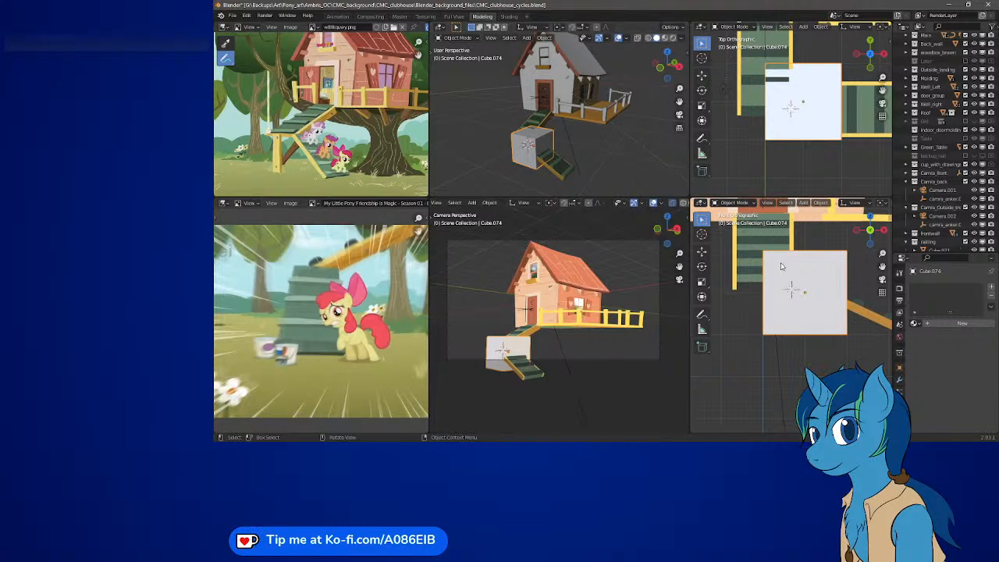
key("g")
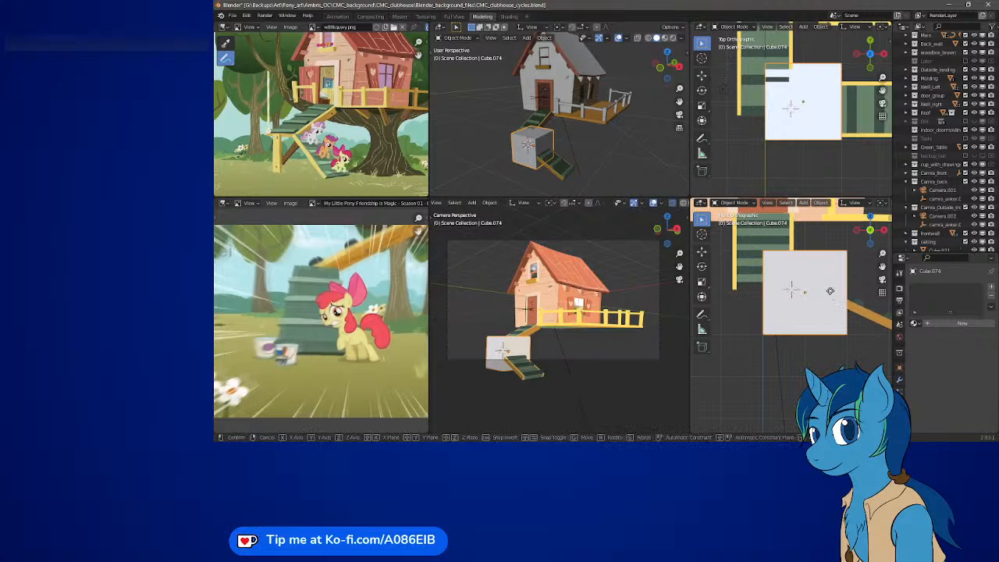
left_click(790, 295)
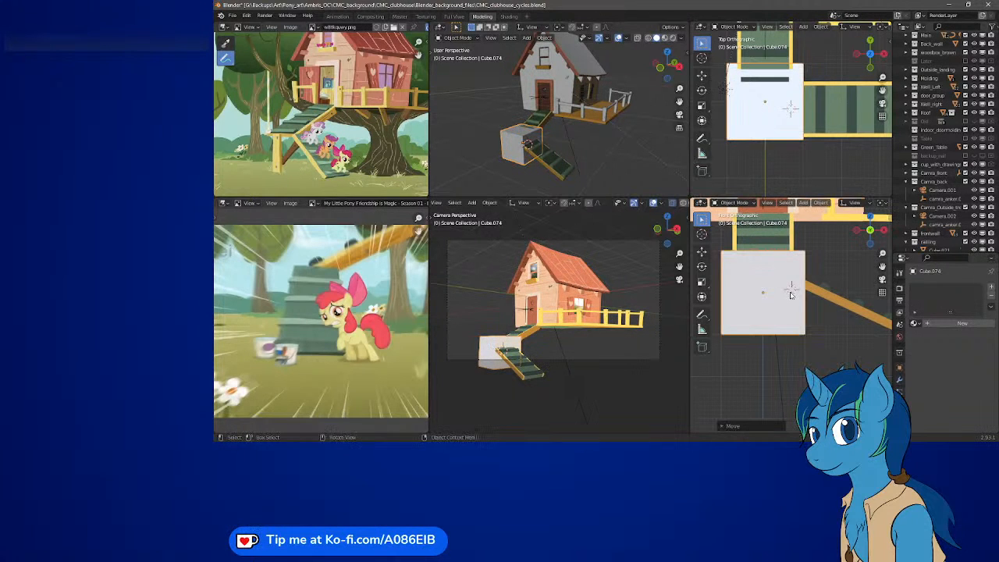
Show the front view in wireframe and lower the new cube's top vertices 0.6 along Z in Edit Mode.
key("z")
left_click(758, 295)
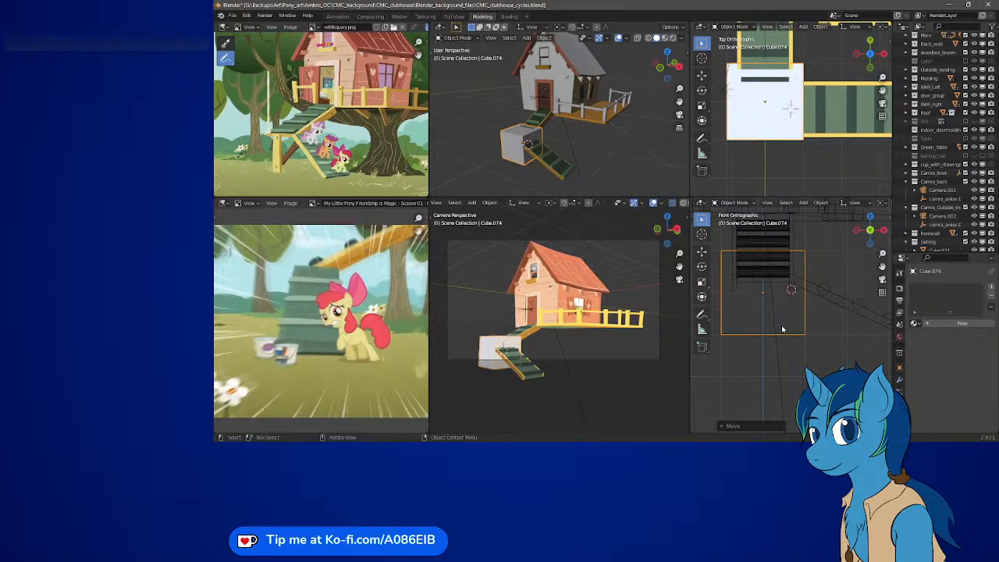
key("g")
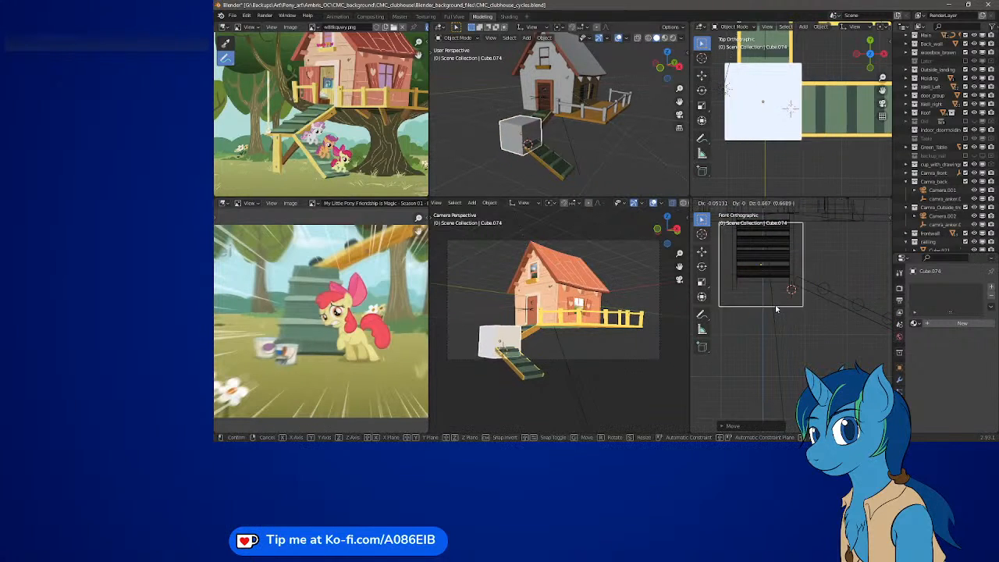
right_click(776, 308)
key("Tab")
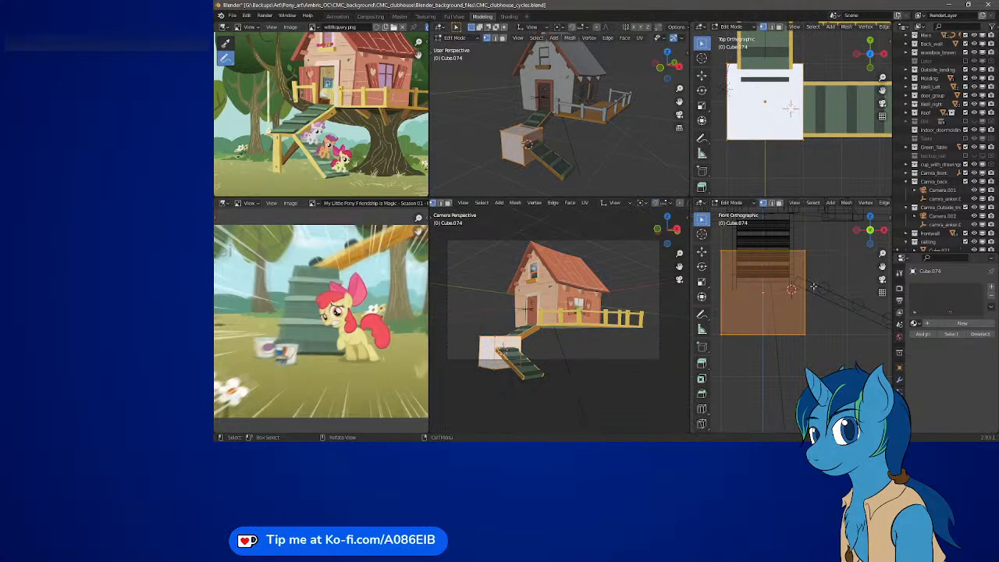
left_click_drag(715, 245, 819, 271)
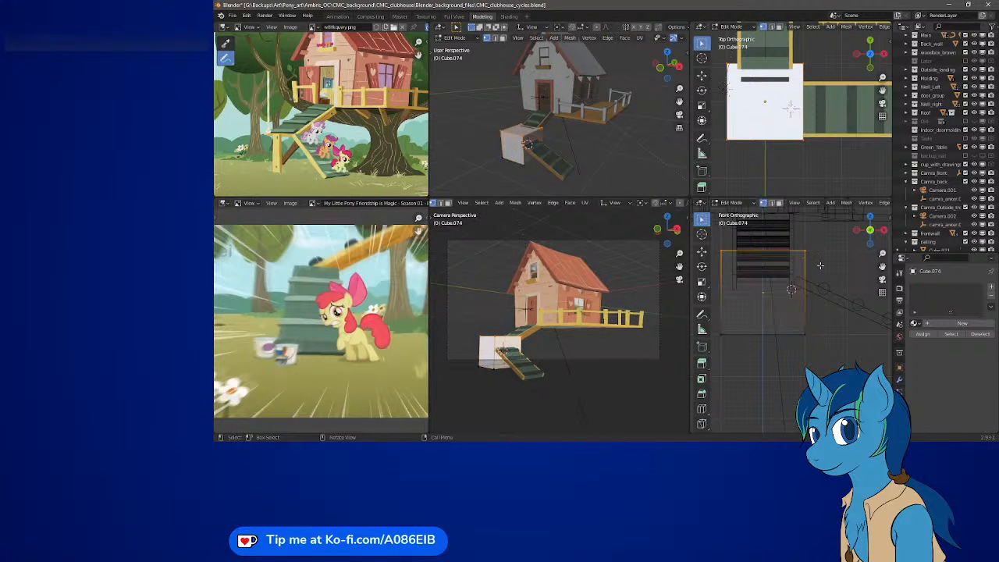
key("g")
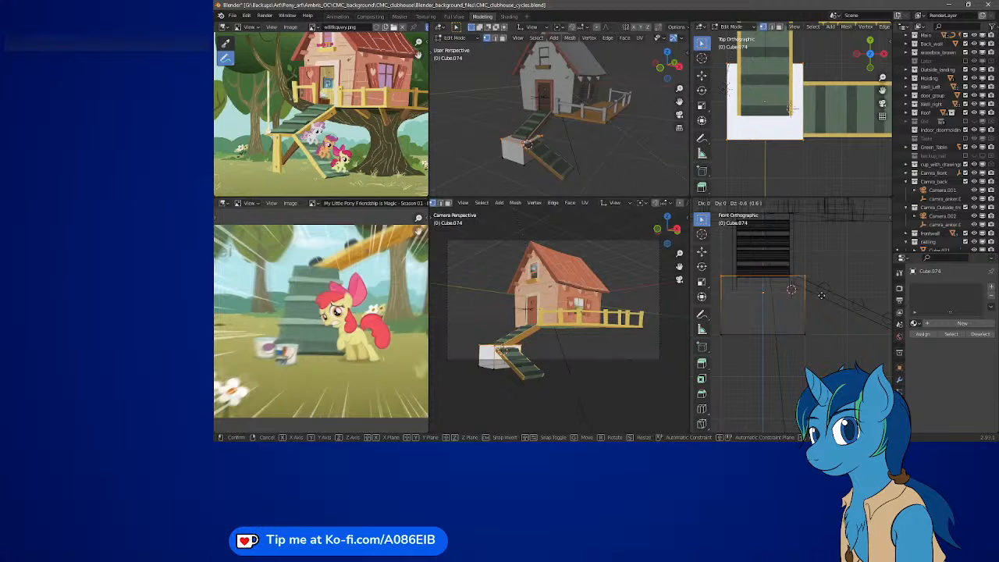
left_click(822, 294)
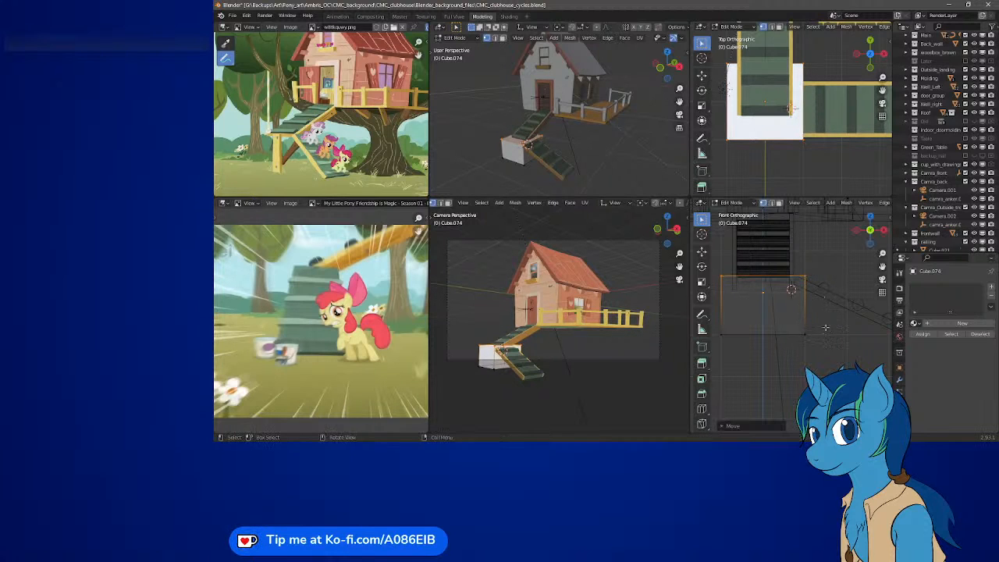
Raise the cube's bottom vertices 0.8 along Z to flatten it into a slab.
left_click_drag(842, 368, 722, 331)
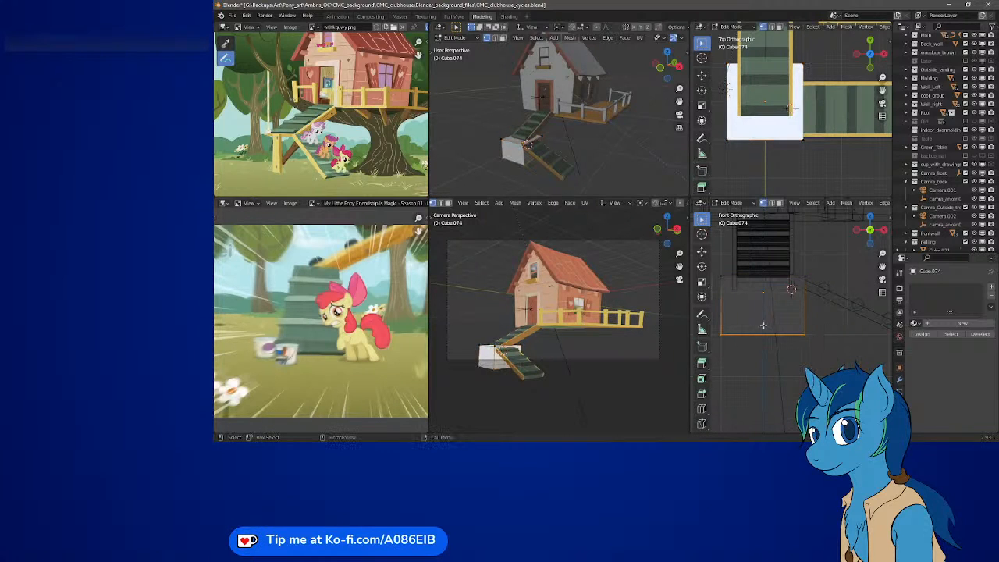
key("g")
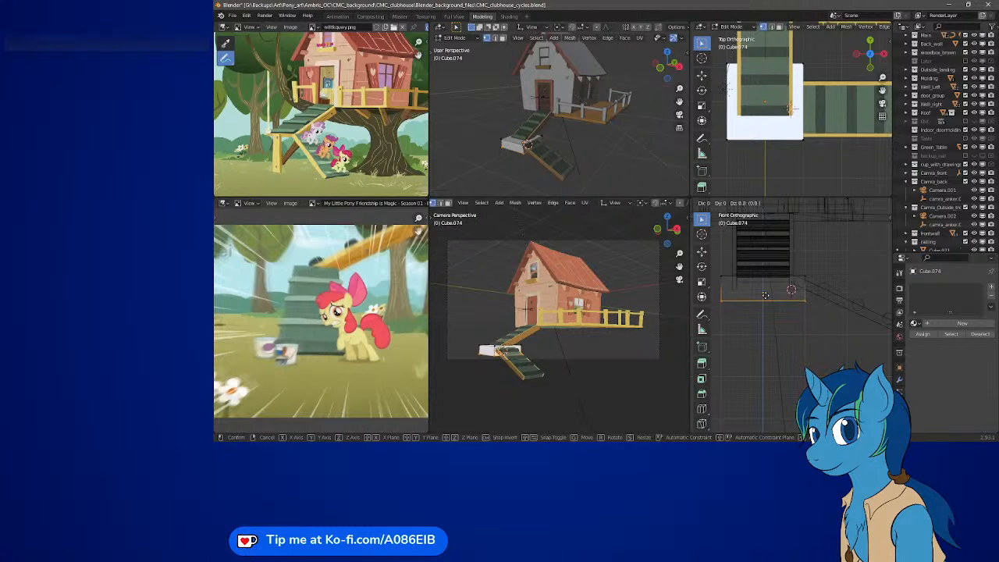
left_click(770, 291)
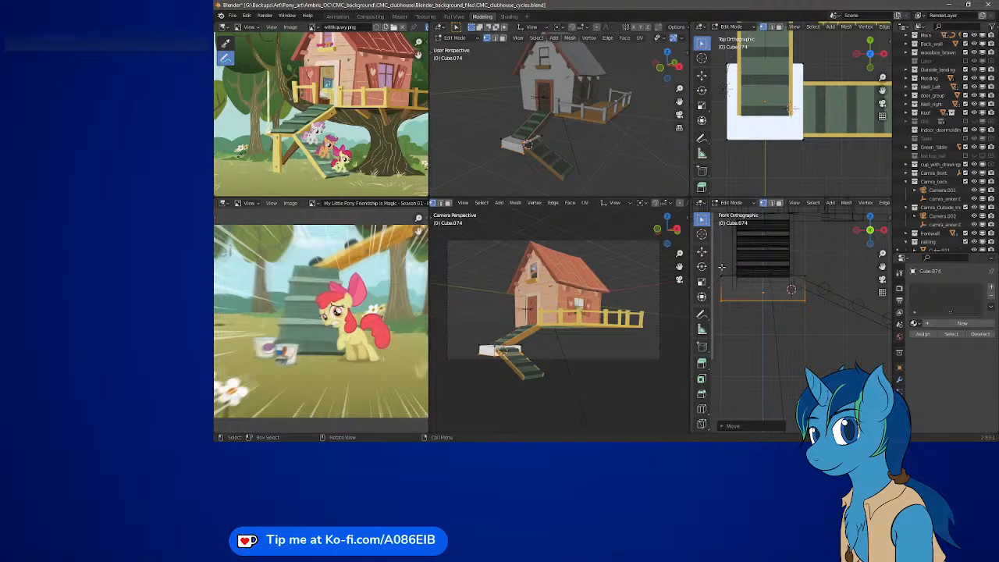
Lower the slab's top vertices along Z to the lower end of the upper stairs' side rails.
left_click_drag(712, 267, 856, 290)
scroll(820, 257, "up", 4)
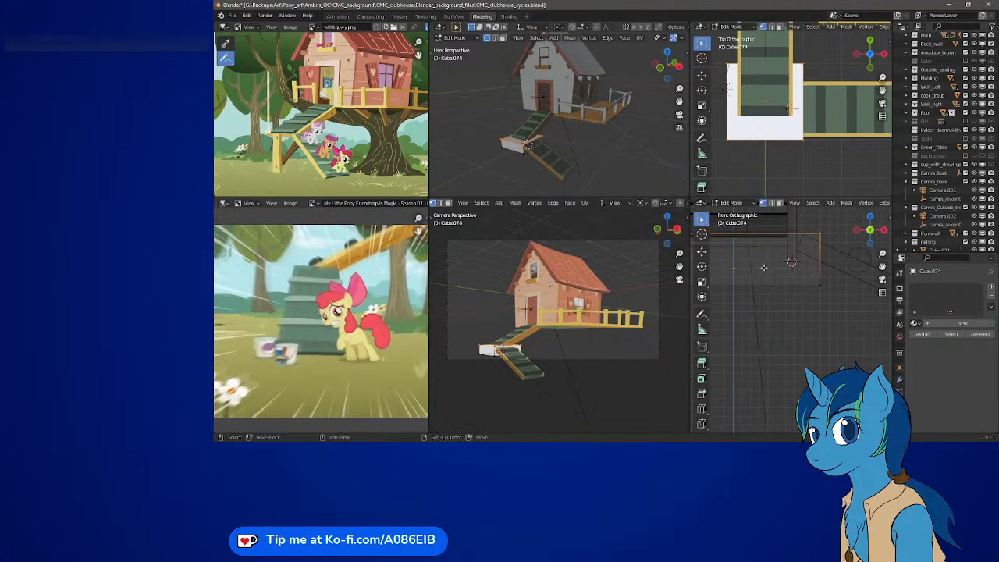
middle_click_drag(765, 268, 826, 300, "shift")
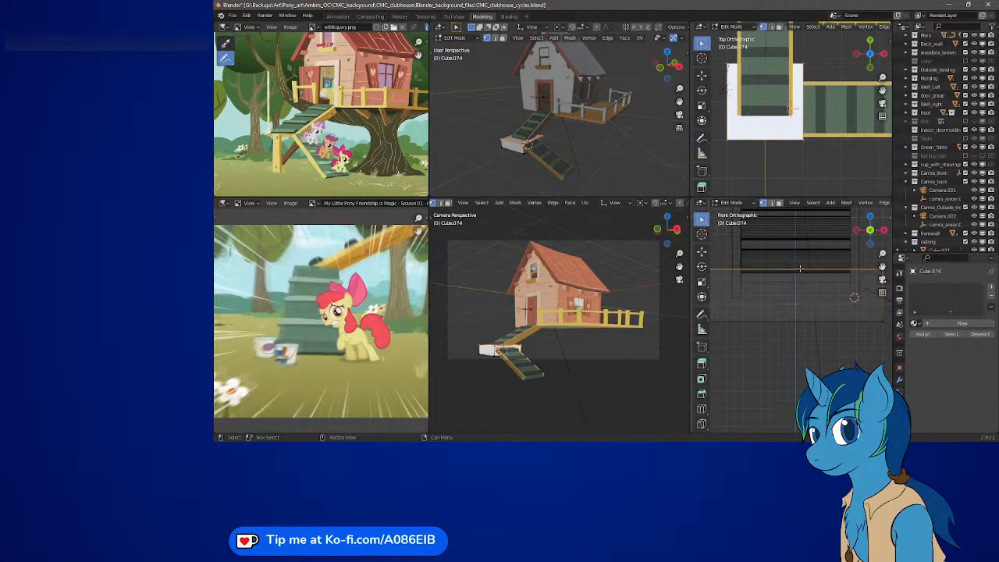
scroll(800, 270, "down", 2)
key("Tab")
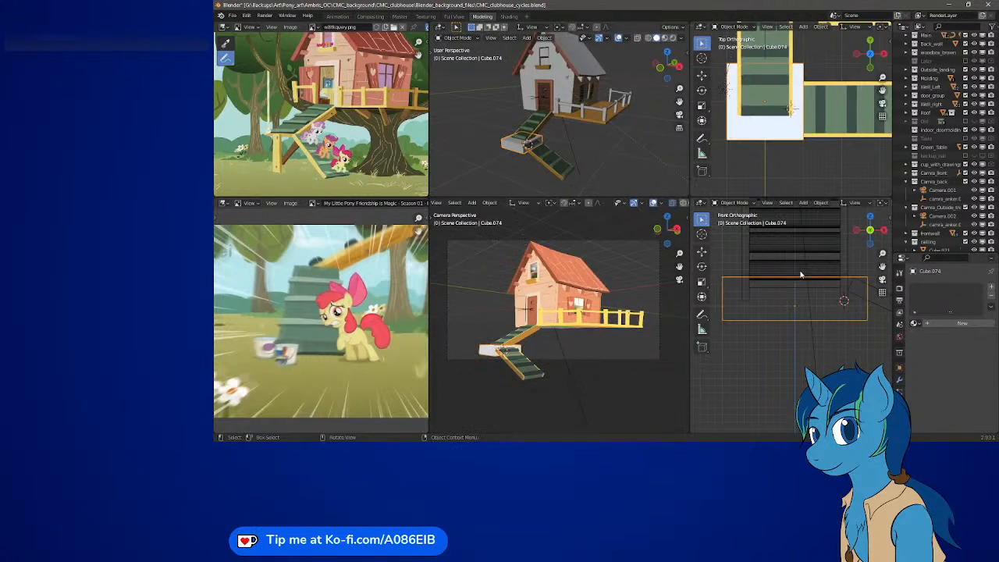
key("Tab")
key("g")
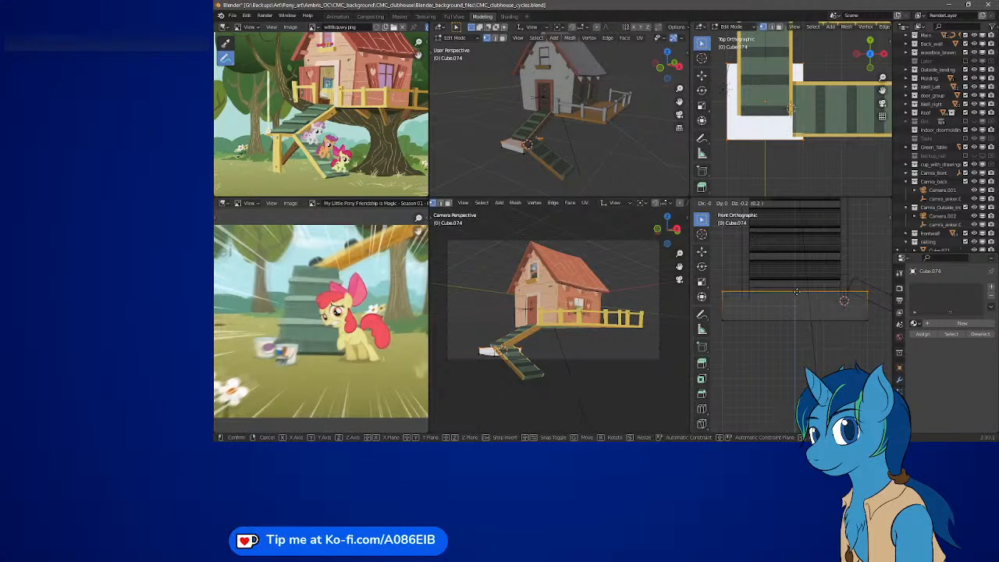
left_click(756, 332)
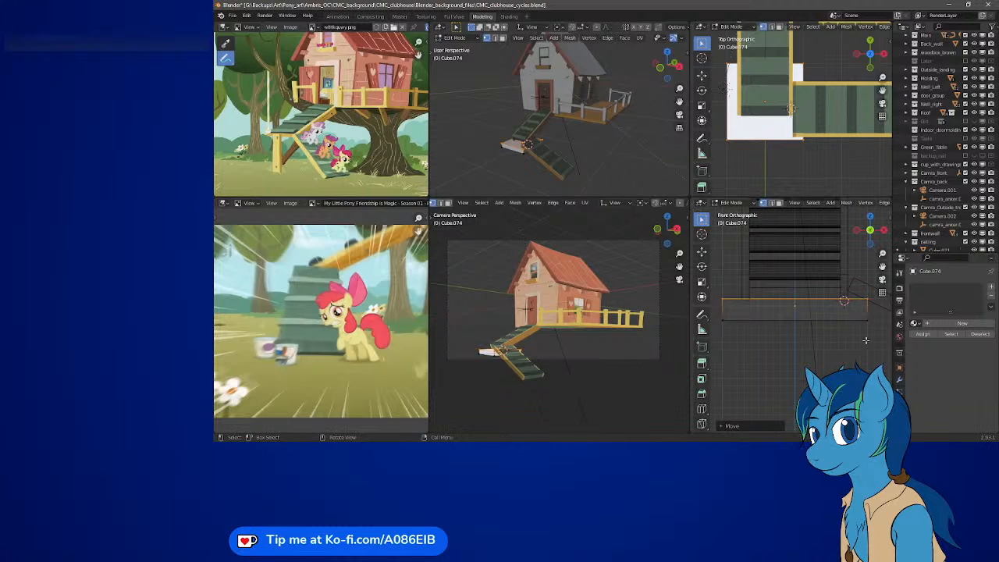
Raise the slab's bottom vertices slightly along Z to make it a thin board.
left_click_drag(875, 332, 737, 322)
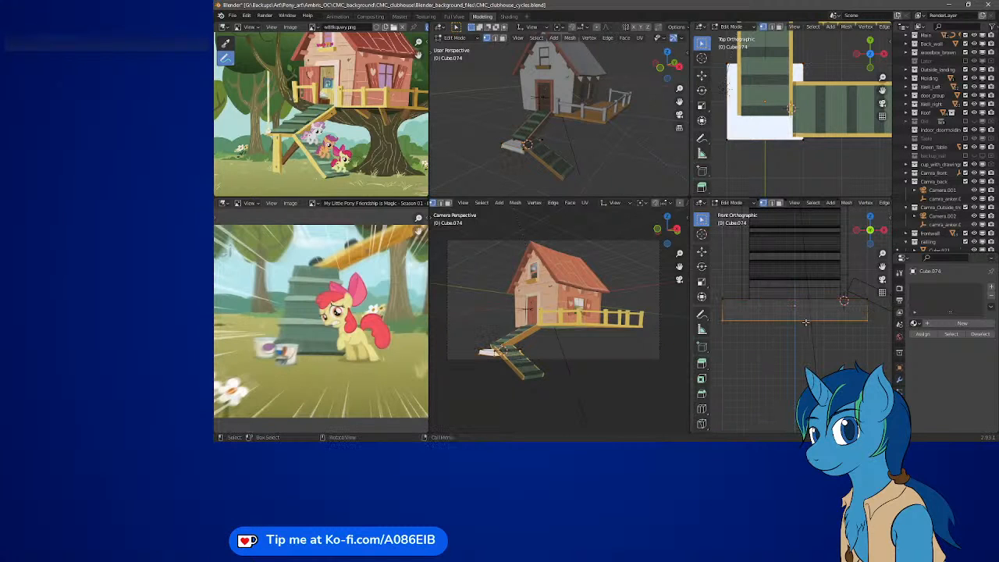
key("g")
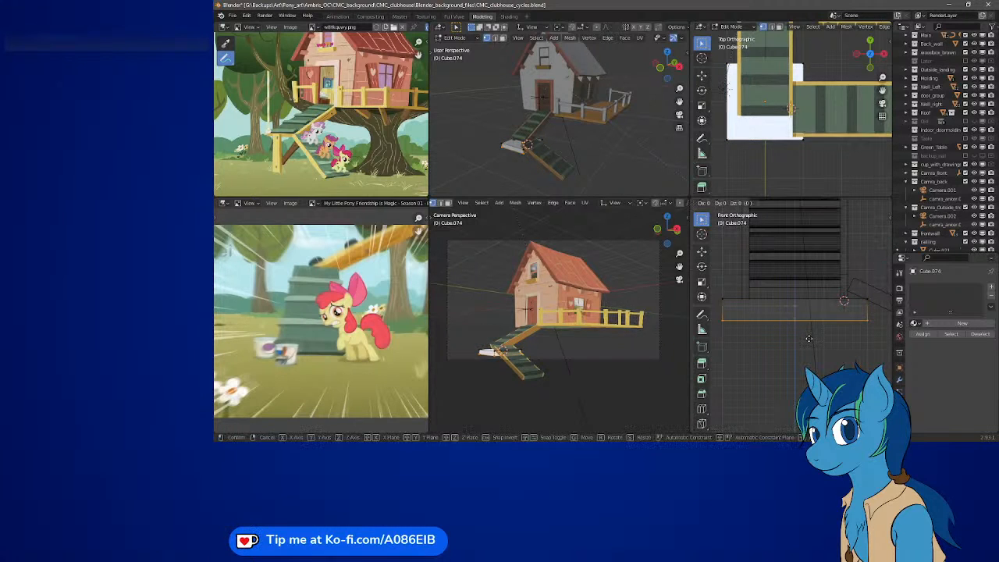
left_click(808, 333)
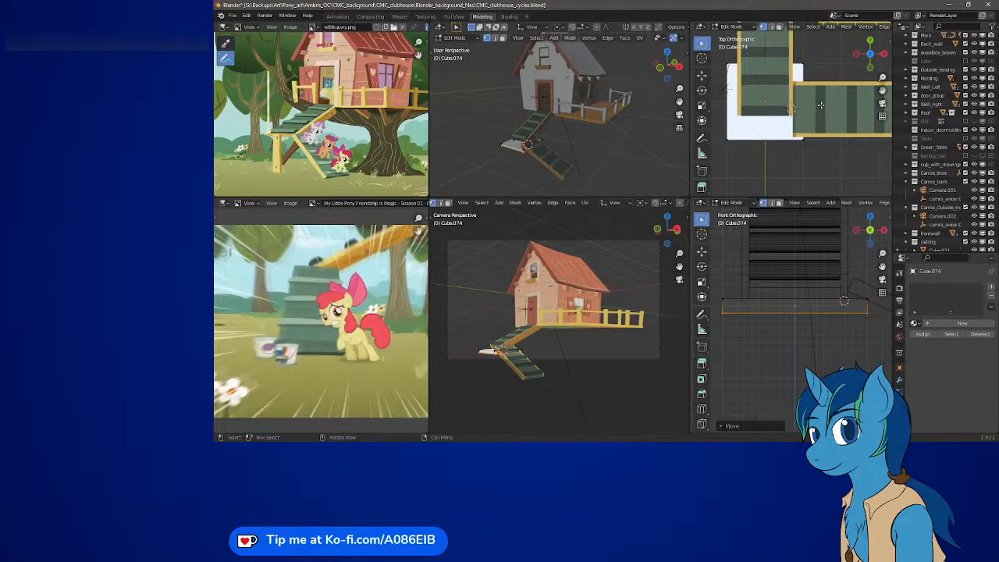
Show the top view in wireframe and move the board's house-side vertices along negative Y, just past the upper stairs' second-lowest step.
left_click_drag(720, 56, 815, 88)
key("Tab")
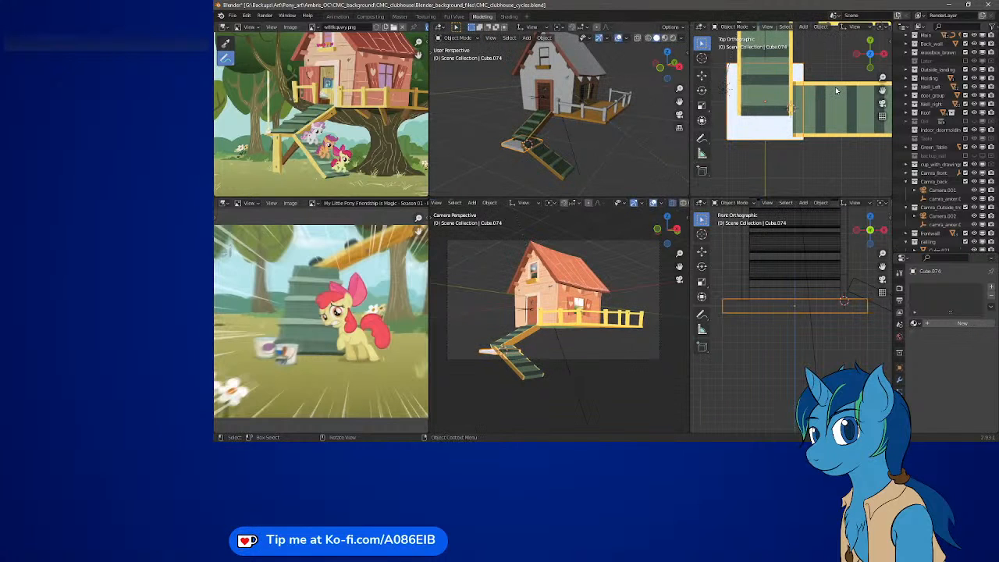
key("Tab")
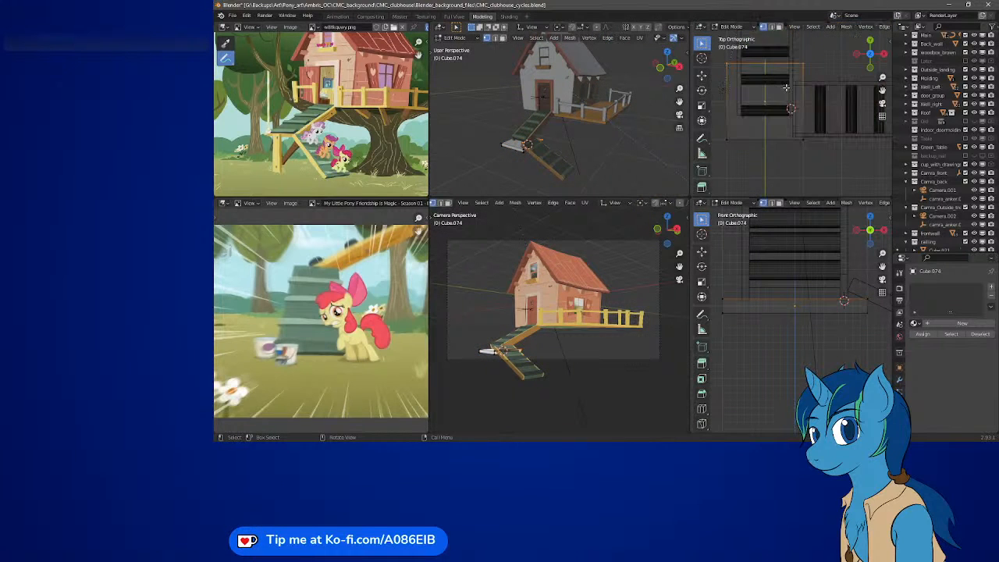
left_click_drag(725, 60, 832, 87)
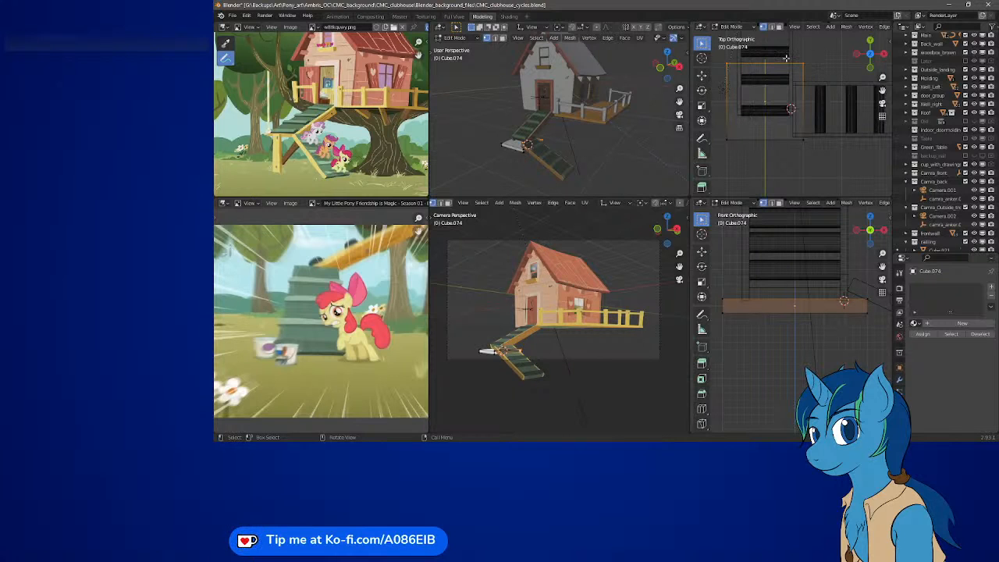
key("g")
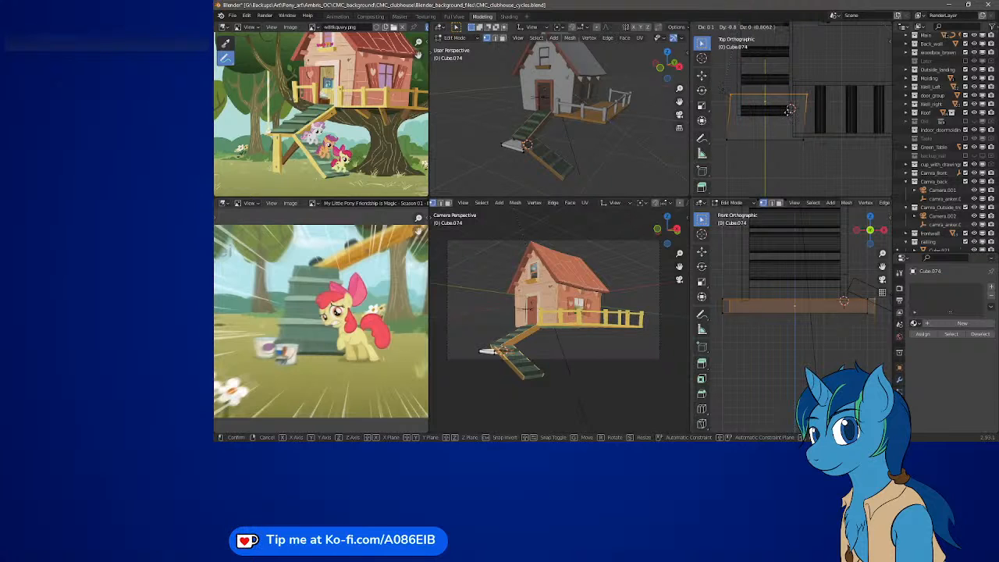
left_click(789, 109)
Move the board's opposite edge vertices along positive Y to leave a narrow beam, and return to Object Mode.
left_click_drag(818, 158, 719, 127)
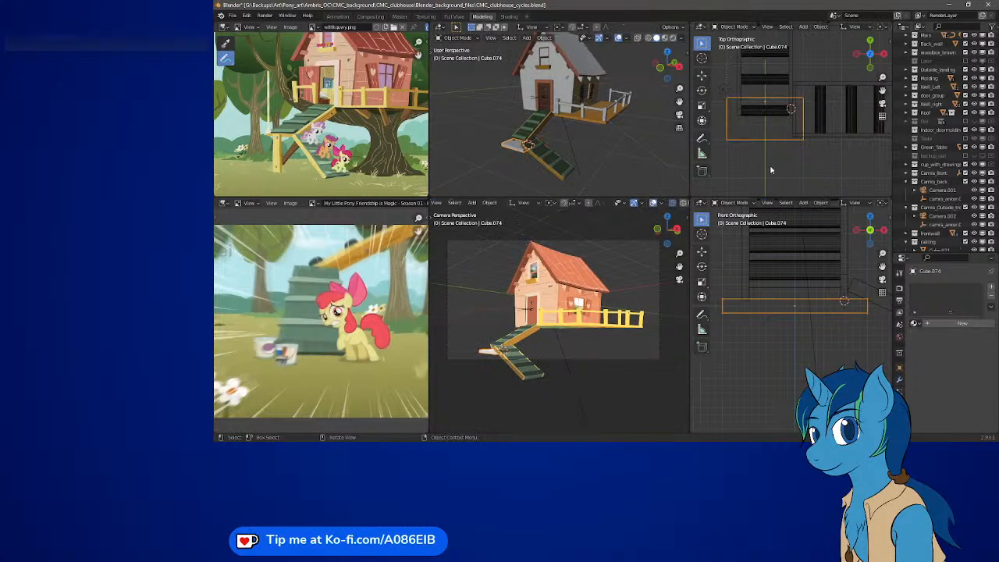
key("g")
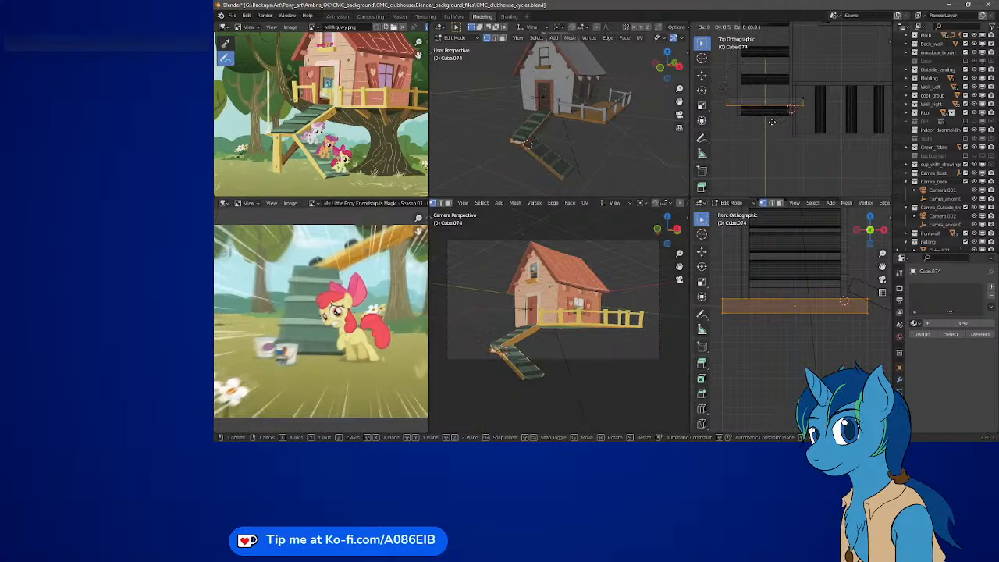
left_click(786, 121)
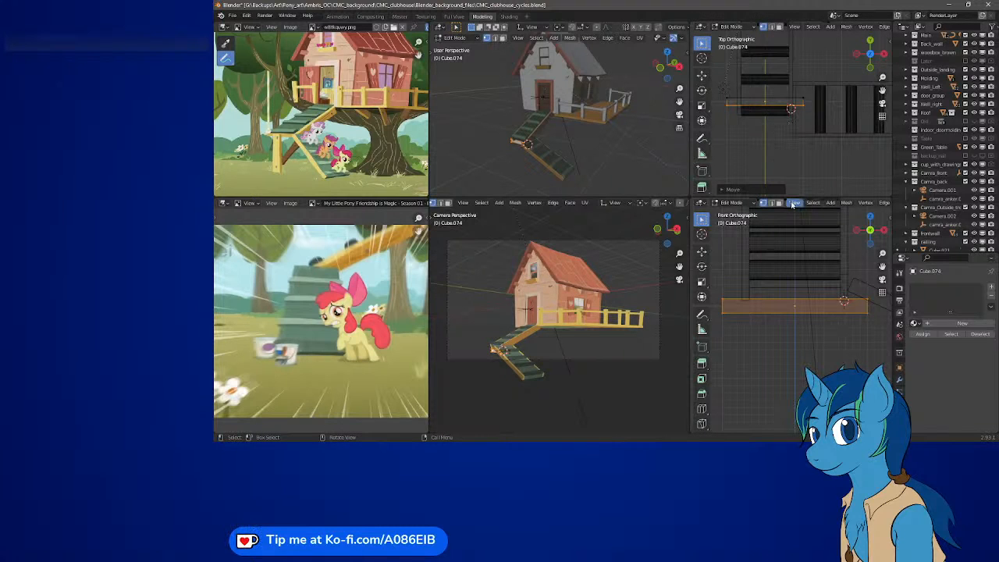
key("Tab")
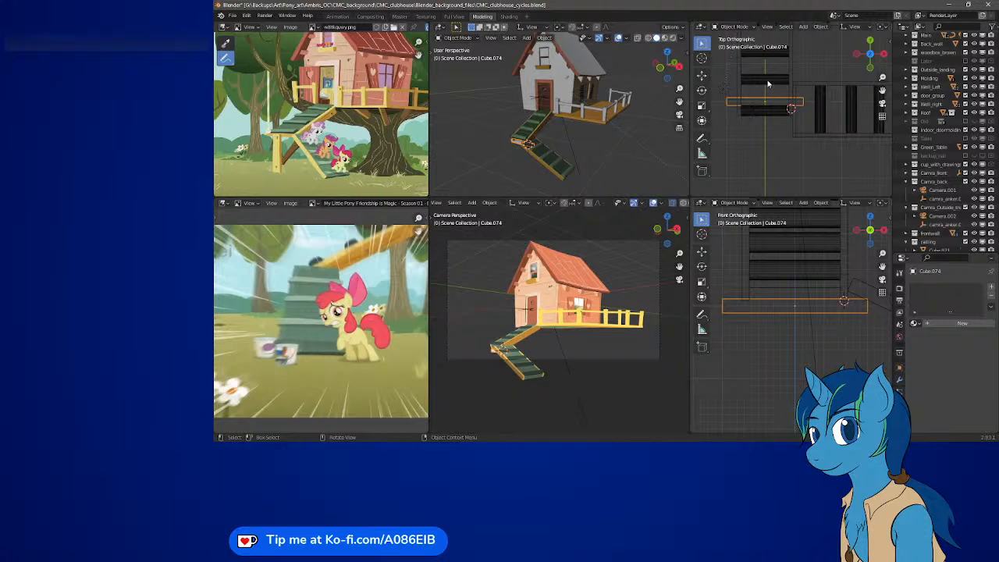
Move the beam -0.5 along Y to the end of the upper stairs and raise it to just below the lowest step.
key("g")
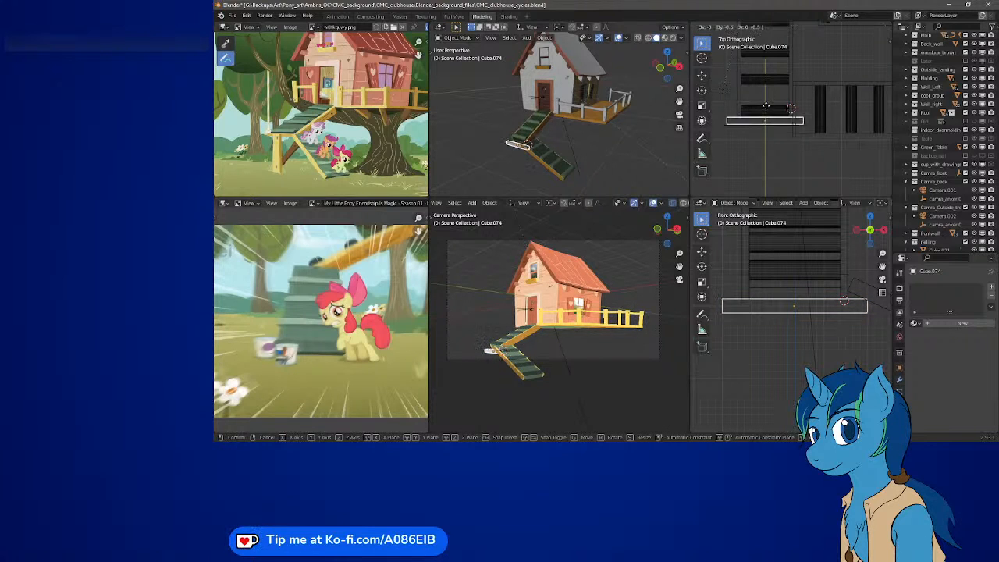
left_click(802, 143)
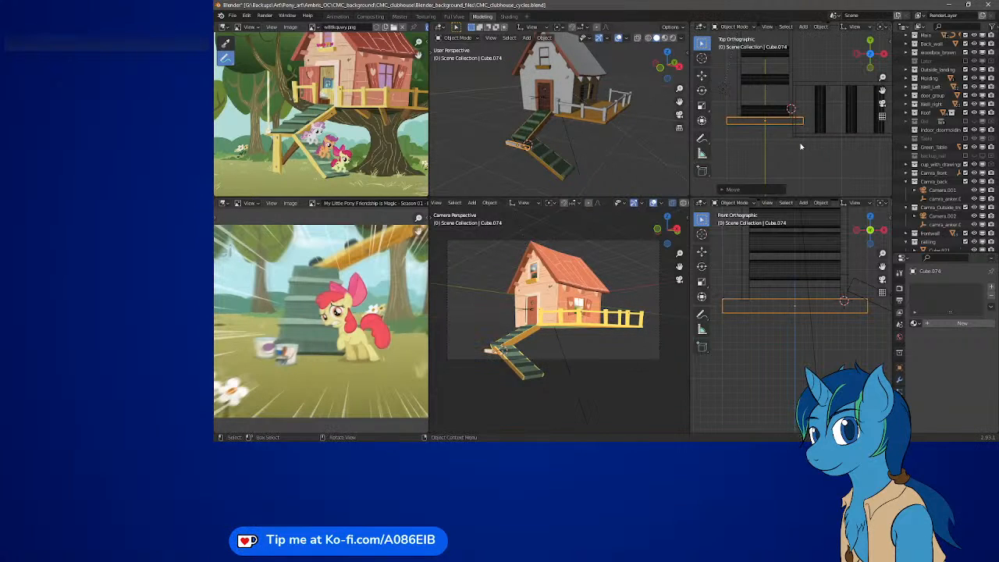
scroll(843, 326, "up", 4)
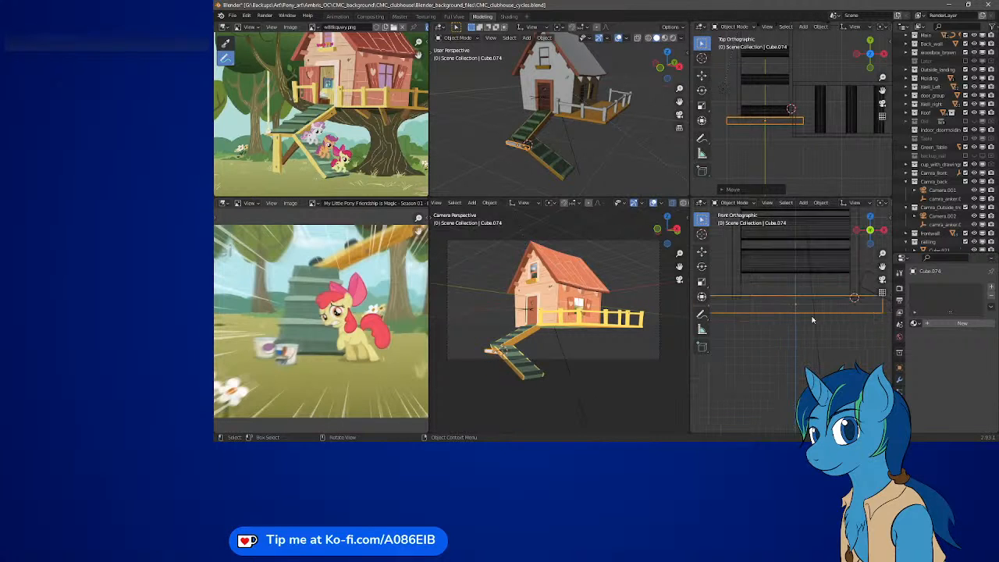
key("g")
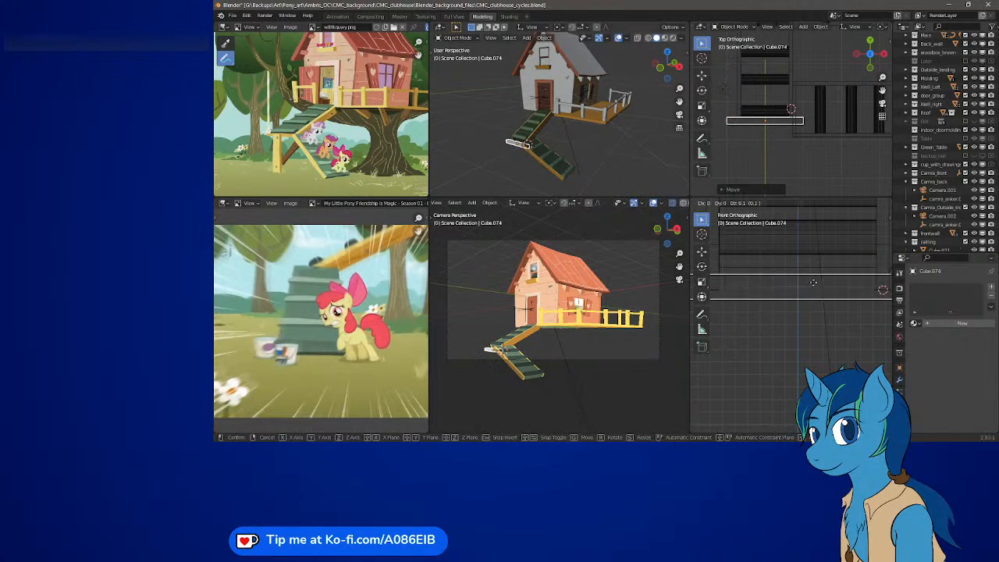
left_click(786, 310)
scroll(769, 302, "up", 3)
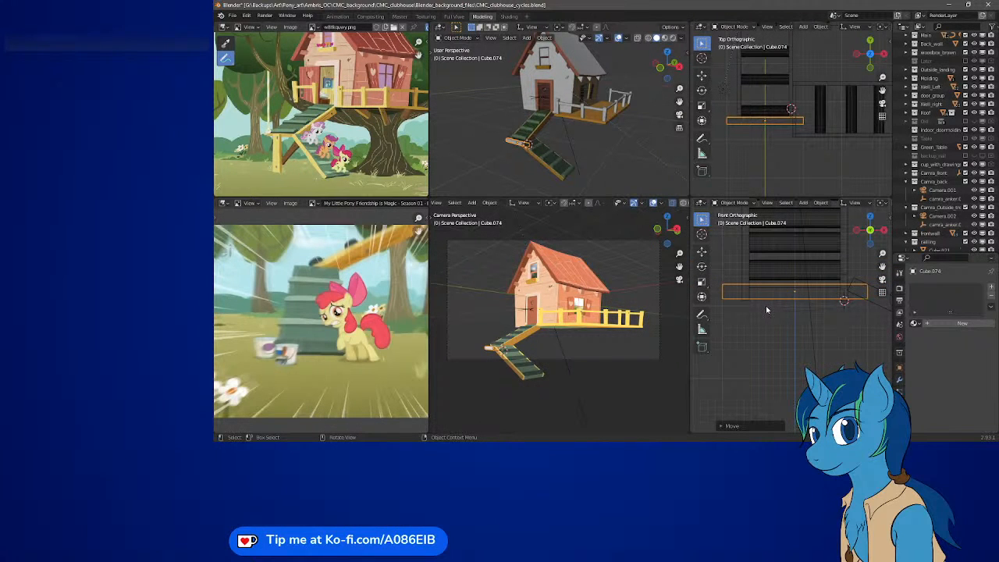
Examine how the beam meets the lower end of the upper stairs from the side and below in the perspective view.
middle_click_drag(616, 136, 636, 126)
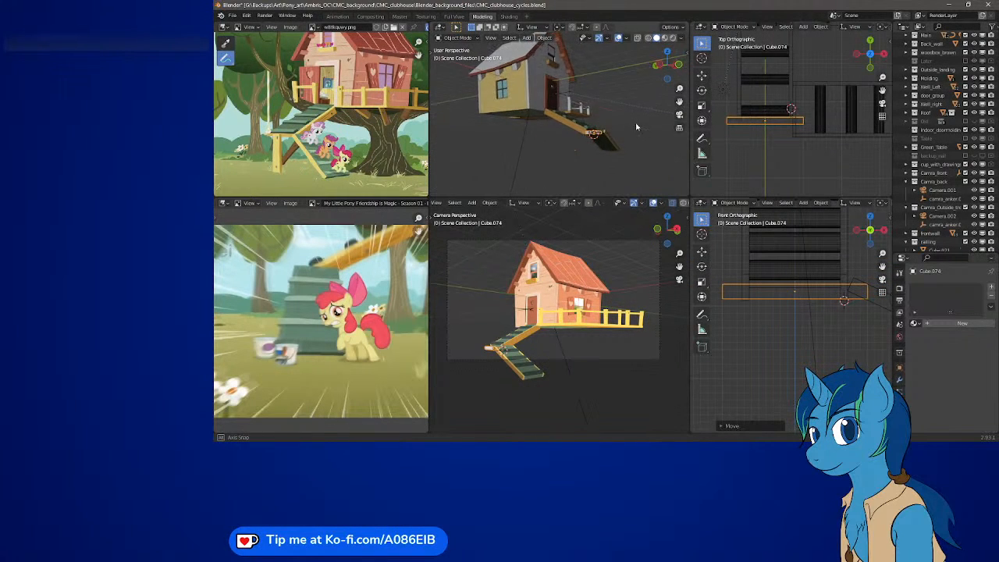
scroll(636, 126, "up", 8)
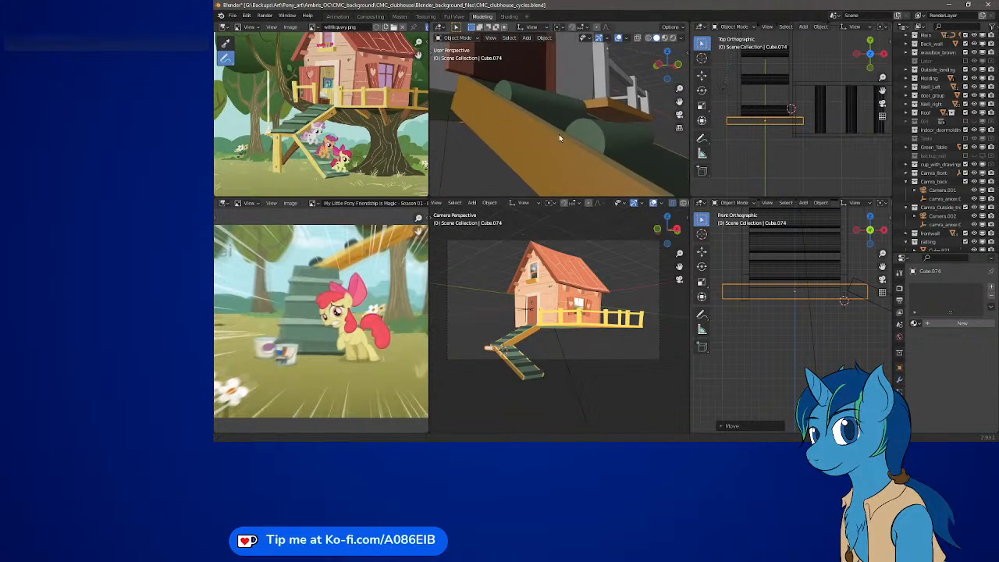
middle_click_drag(558, 138, 560, 170, "ctrl")
middle_click_drag(671, 192, 600, 147, "shift")
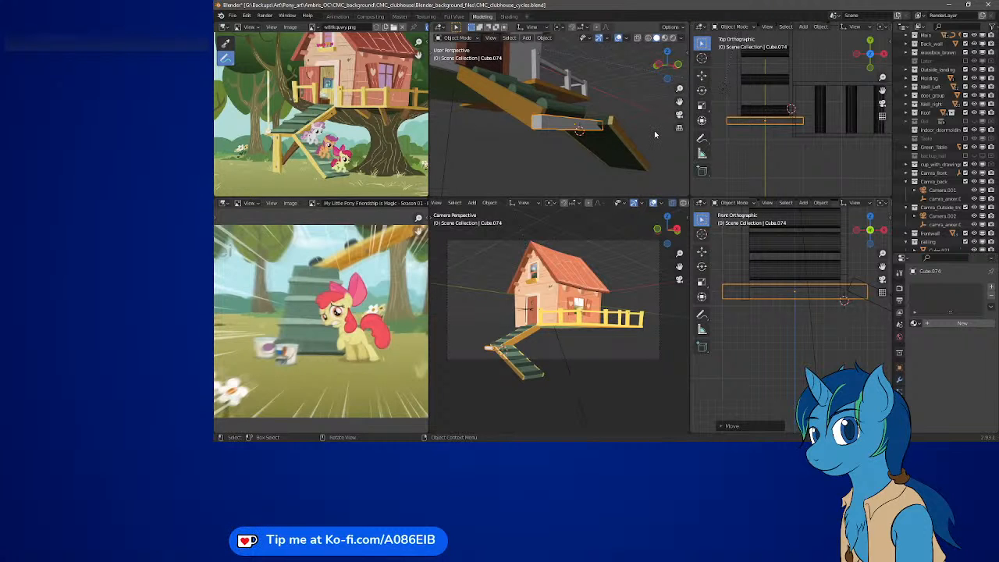
middle_click_drag(654, 130, 677, 142)
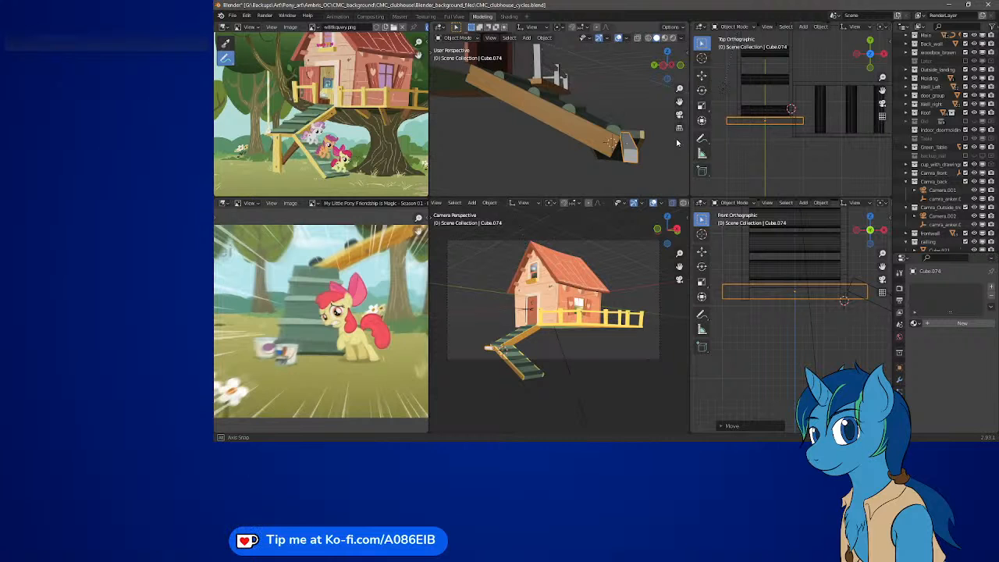
mouse_move(677, 142)
middle_mouse_down()
mouse_move(664, 128)
mouse_move(644, 162)
mouse_move(671, 135)
mouse_move(684, 156)
middle_mouse_up()
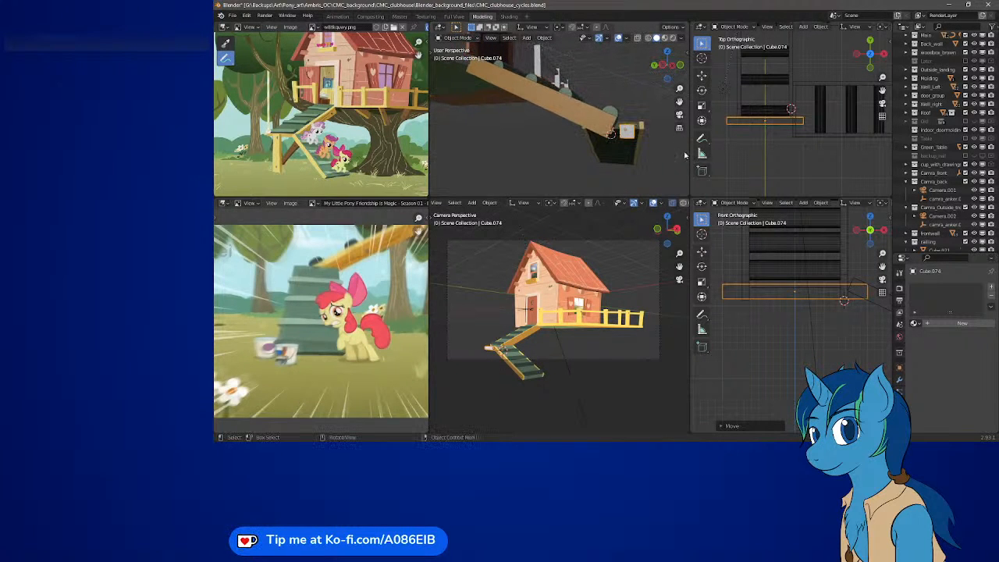
Enter Edit Mode on the beam and select the bottom vertices at its negative-X end in the front view.
scroll(765, 299, "up", 3)
key("Tab")
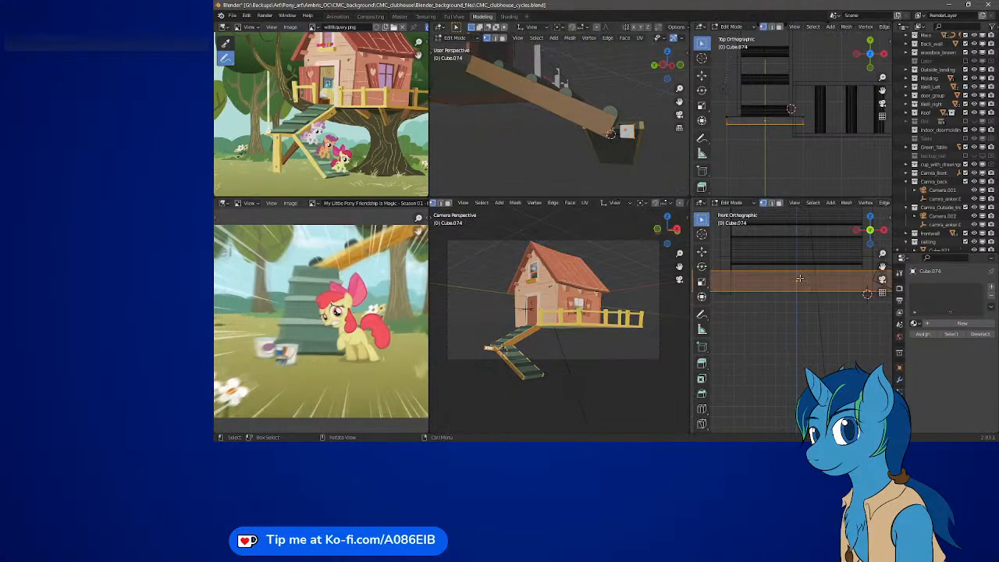
middle_click_drag(732, 273, 783, 278, "shift")
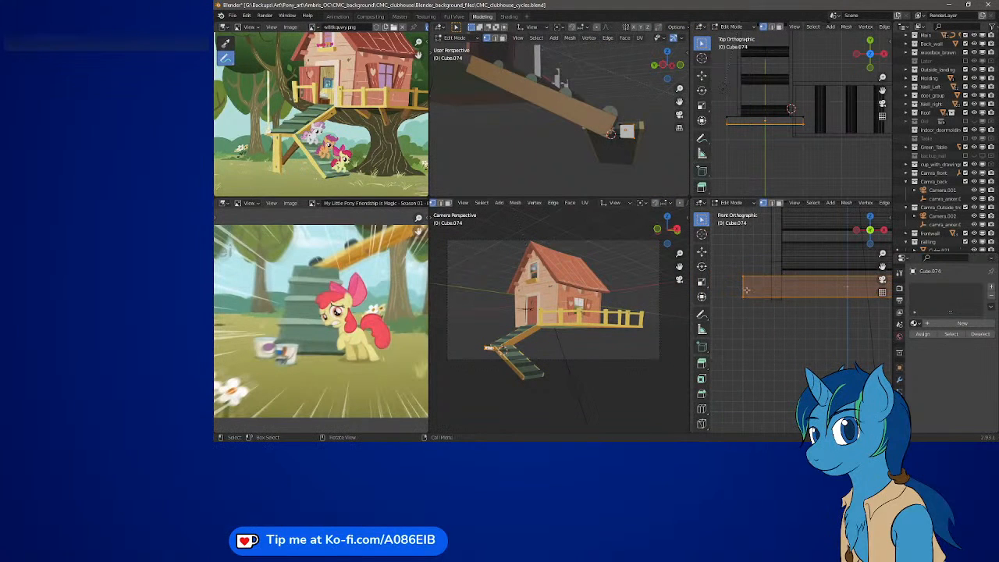
left_click_drag(734, 289, 801, 318)
scroll(796, 316, "up", 1)
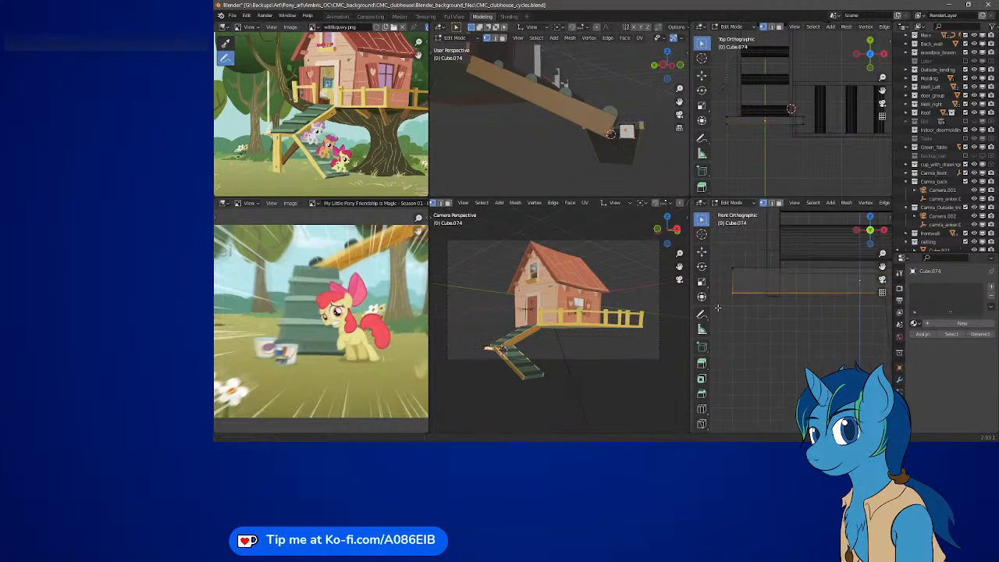
middle_click_drag(717, 308, 807, 332)
key("KP_8")
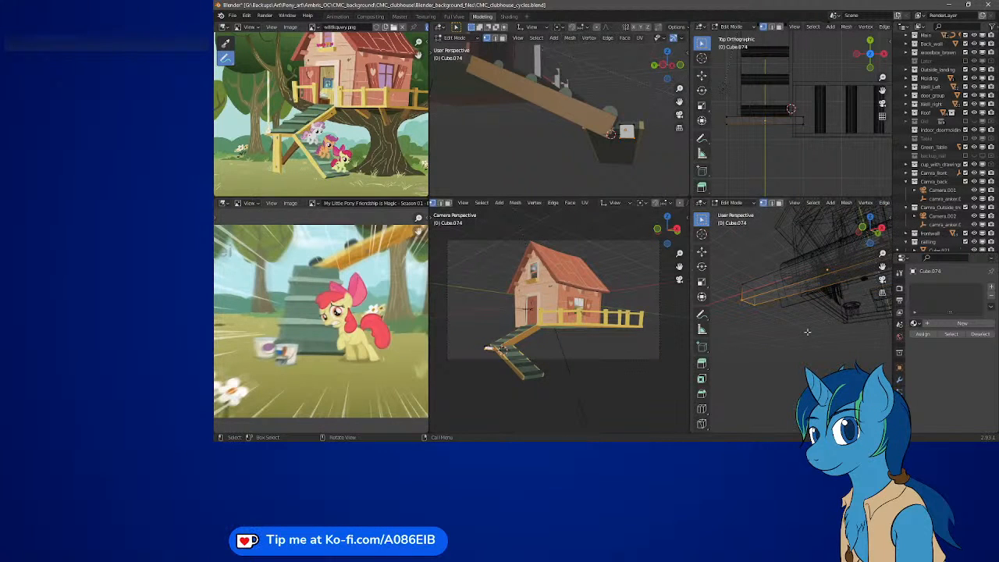
key("KP_3")
key("KP_1")
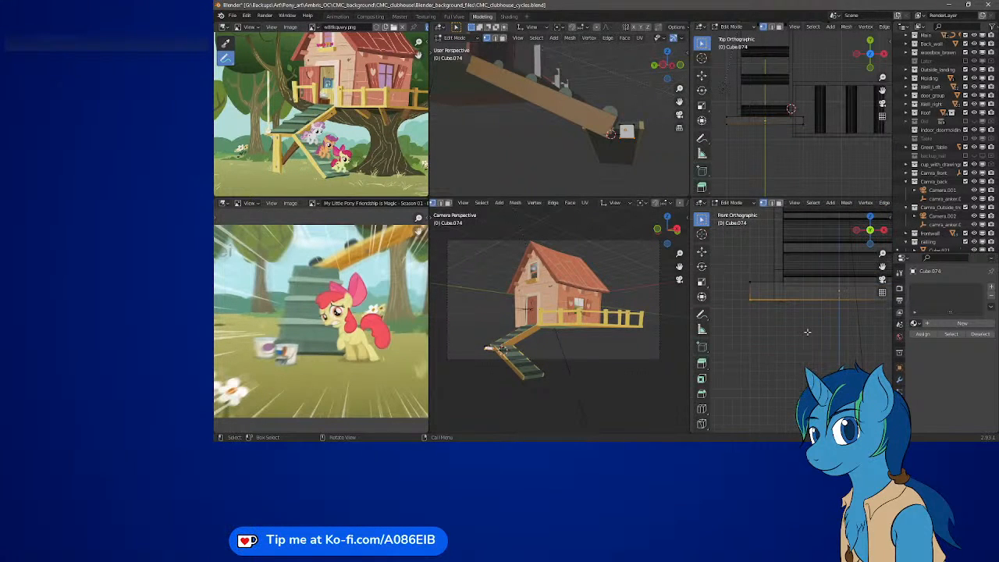
Add the bottom vertices at the beam's positive-X end so its entire underside is selected.
middle_click_drag(817, 327, 739, 321, "shift")
left_click_drag(871, 317, 842, 291)
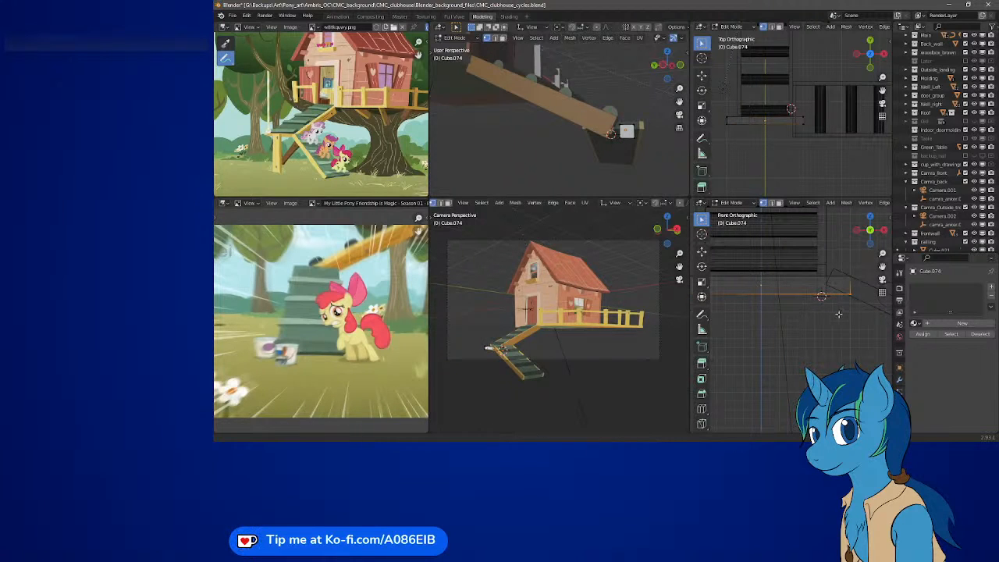
mouse_move(768, 318)
middle_mouse_down("ctrl")
mouse_move(726, 351)
mouse_move(778, 331)
mouse_move(763, 313)
middle_mouse_up("ctrl")
key("b")
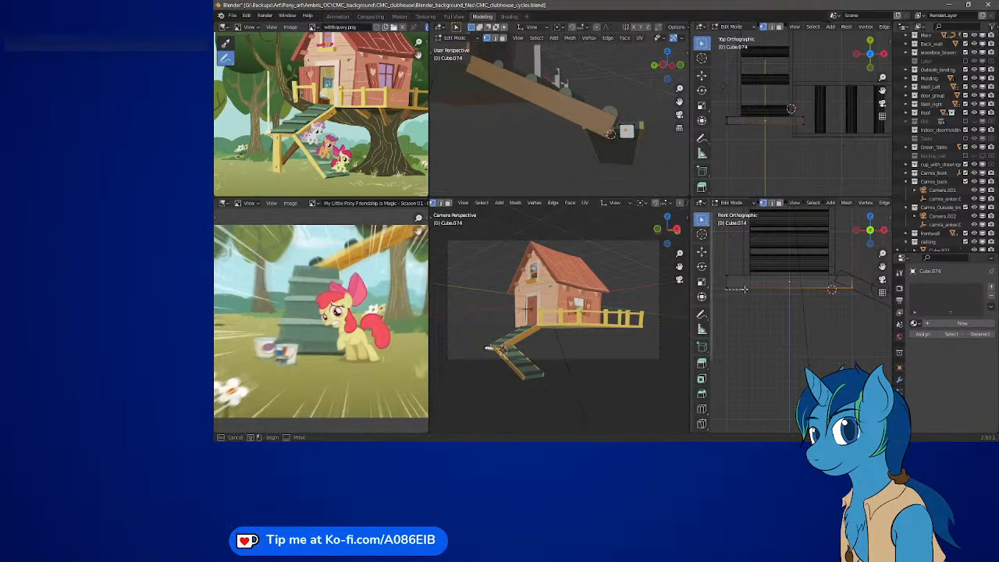
left_click_drag(772, 337, 715, 275)
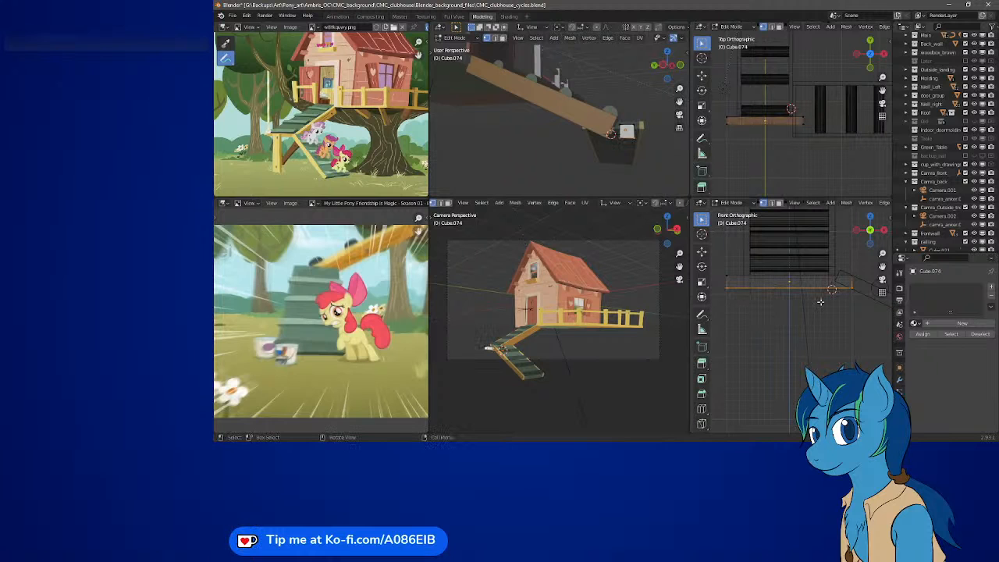
Examine the landing board and corner post in the reference picture, and compare them with the beam's negative-X corner in the front view.
scroll(768, 294, "up", 1)
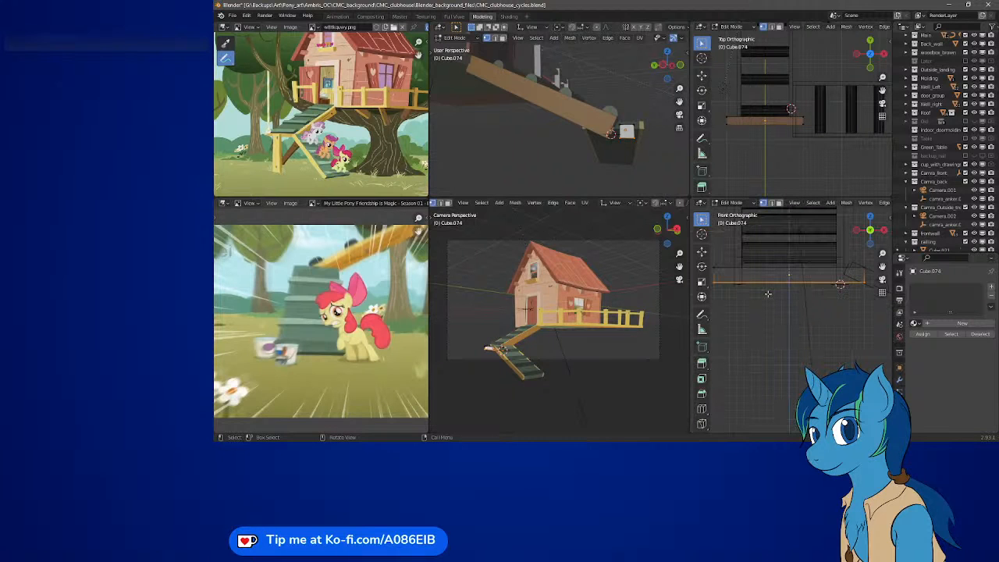
scroll(378, 72, "up", 4)
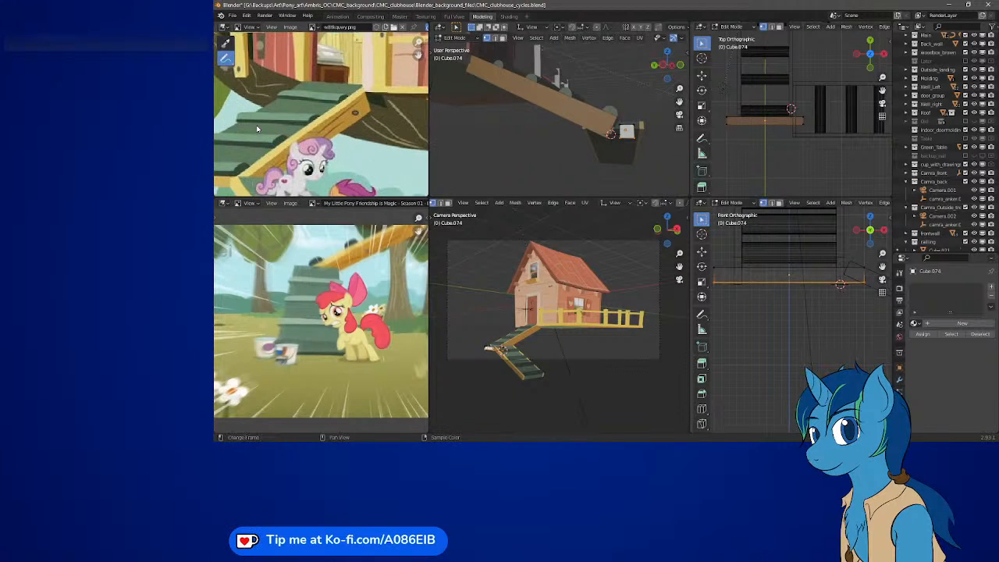
middle_click_drag(378, 73, 384, 64)
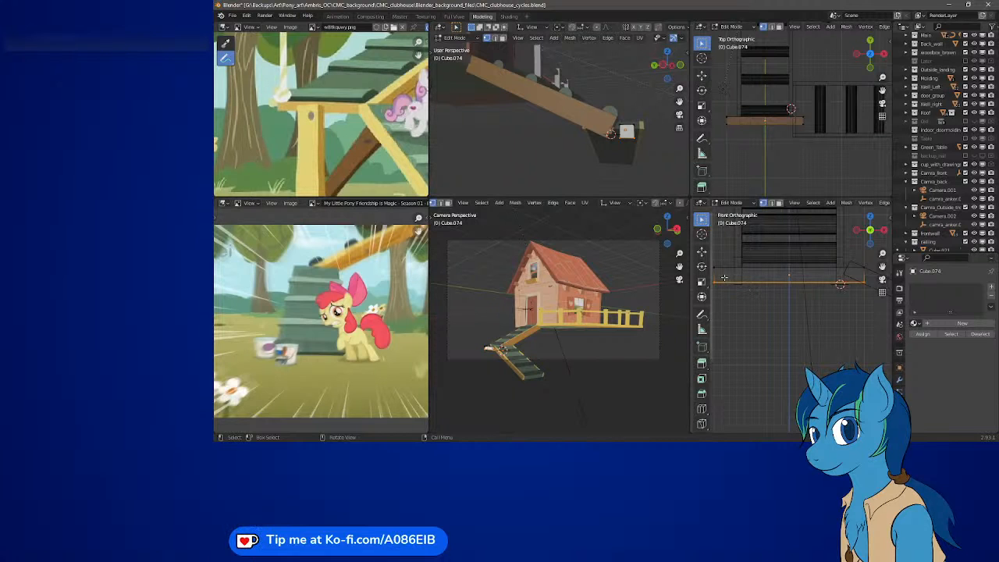
scroll(730, 277, "up", 5)
middle_click_drag(758, 243, 836, 339, "shift")
scroll(785, 335, "up", 2)
middle_click_drag(744, 343, 811, 321, "shift")
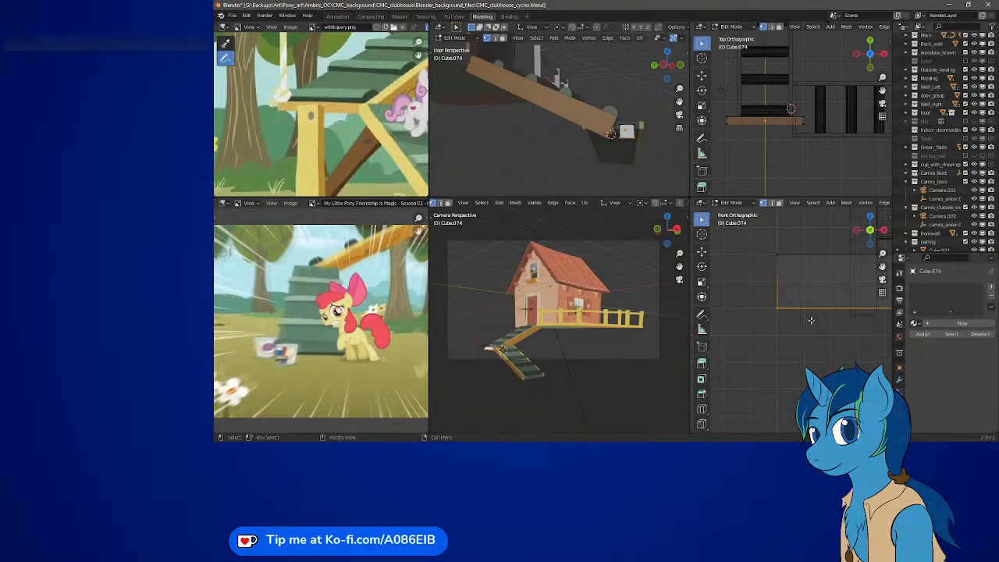
scroll(811, 320, "up", 2)
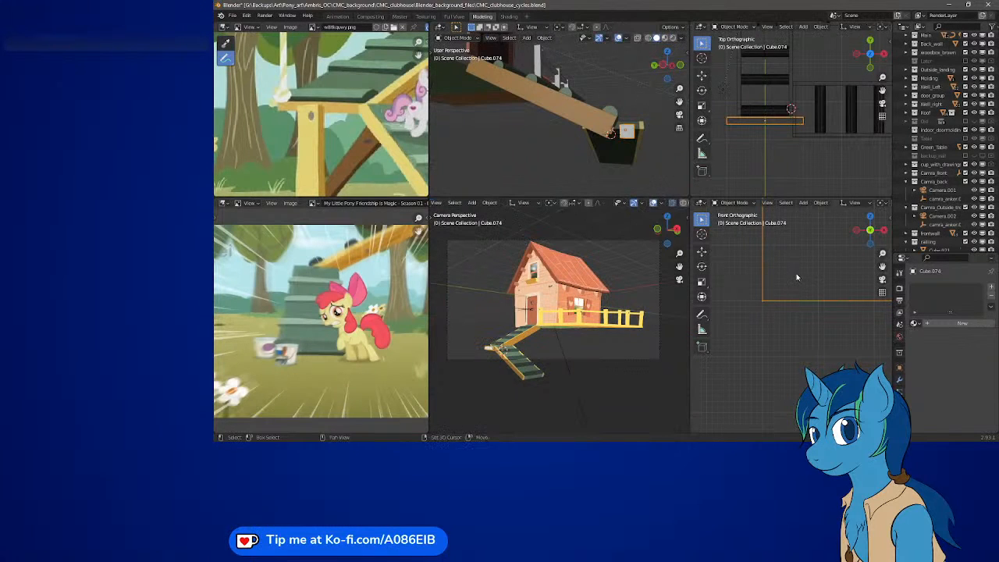
key("g")
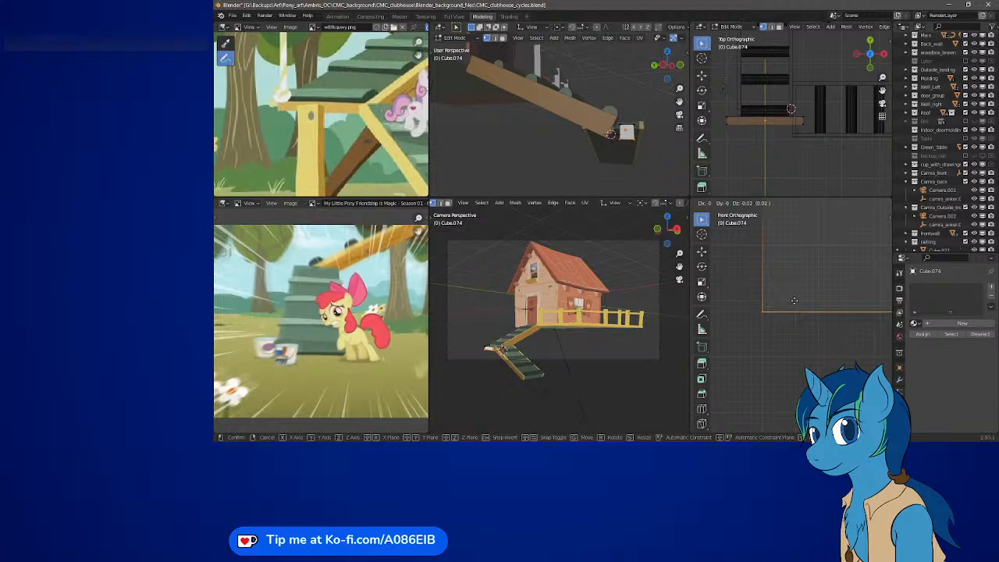
key("Escape")
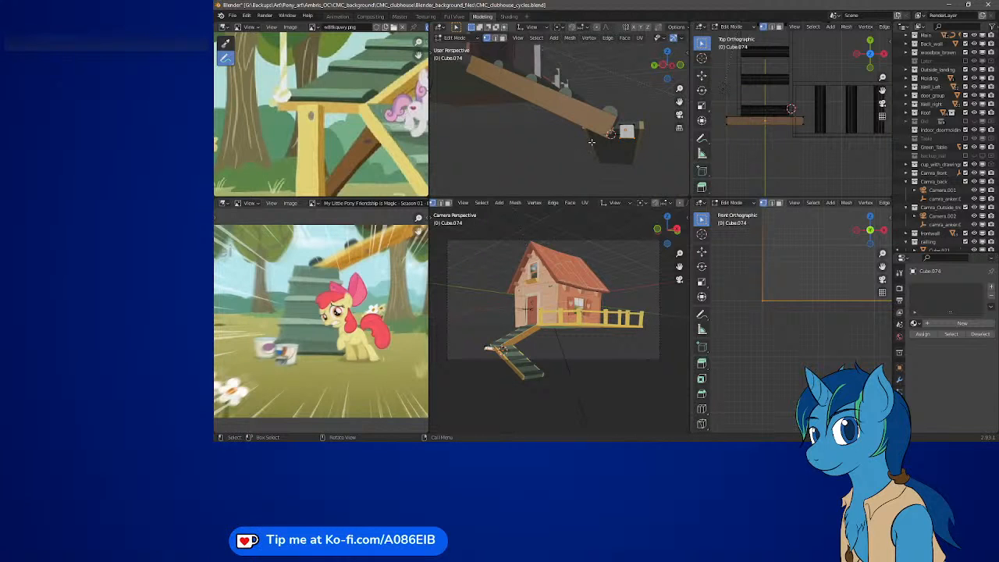
Open a second wireframe front view and lower the beam's bottom vertices slightly to the underside of the upper stairs' side boards.
key("KP_1")
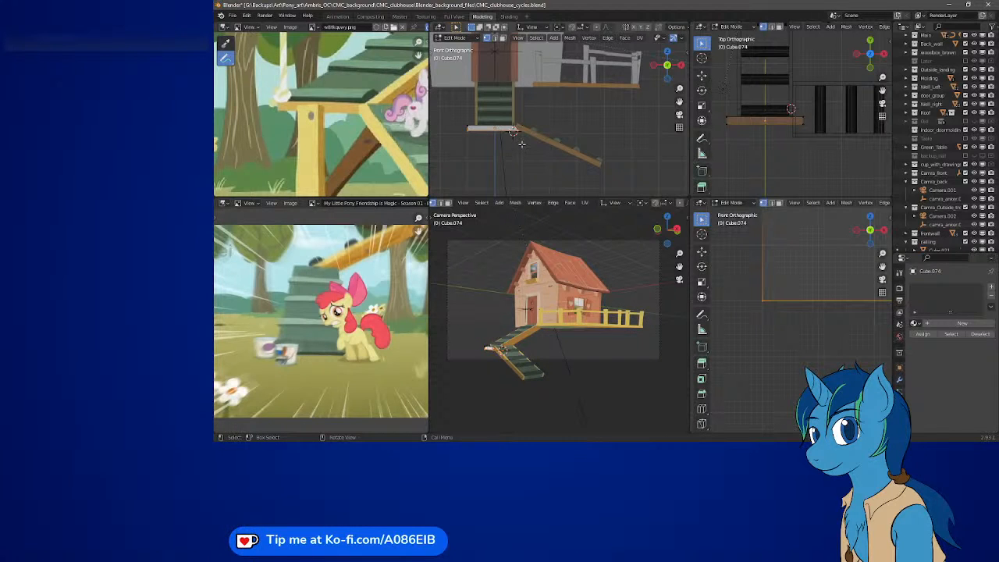
scroll(477, 137, "up", 5)
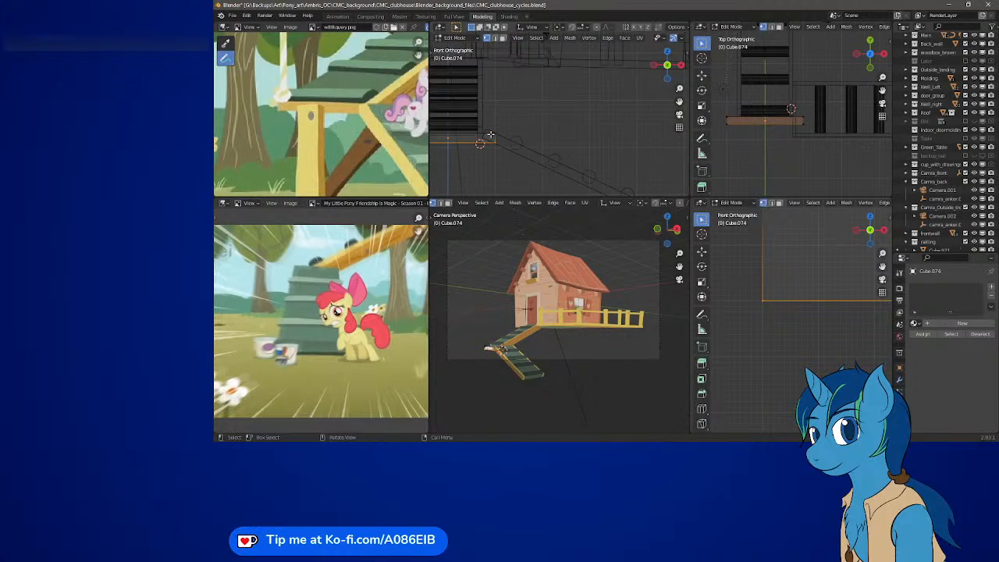
middle_click_drag(490, 136, 571, 139, "shift")
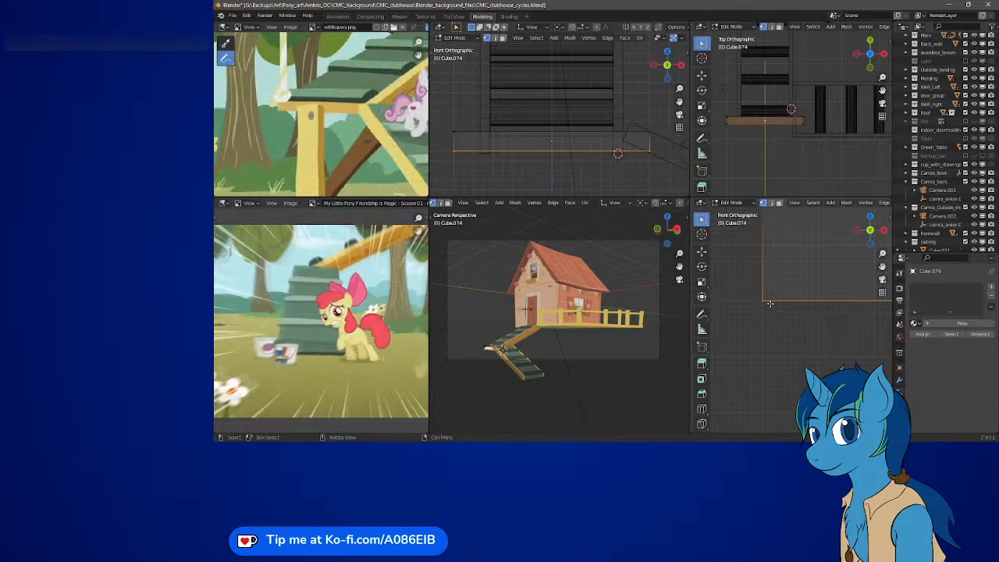
key("g")
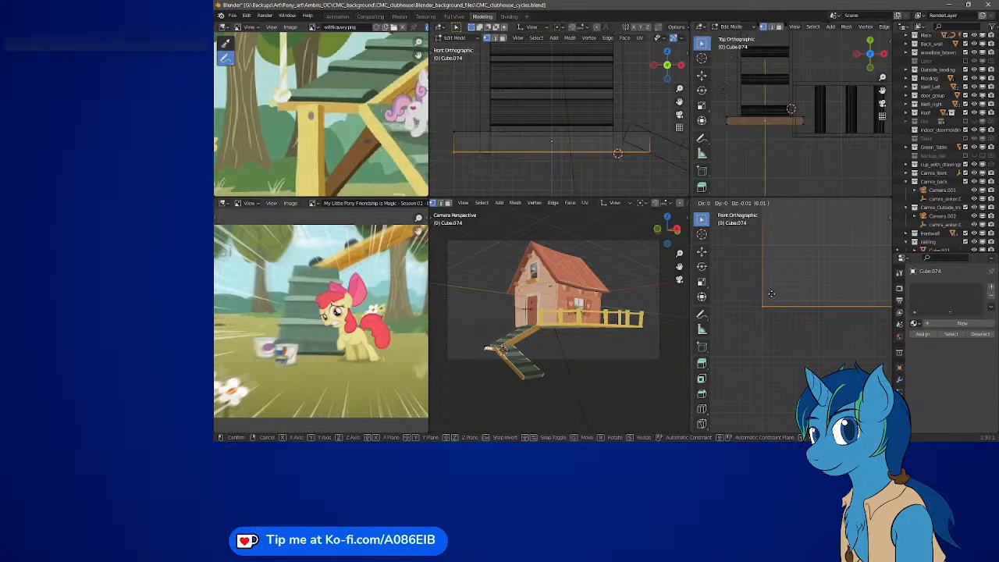
left_click(770, 305)
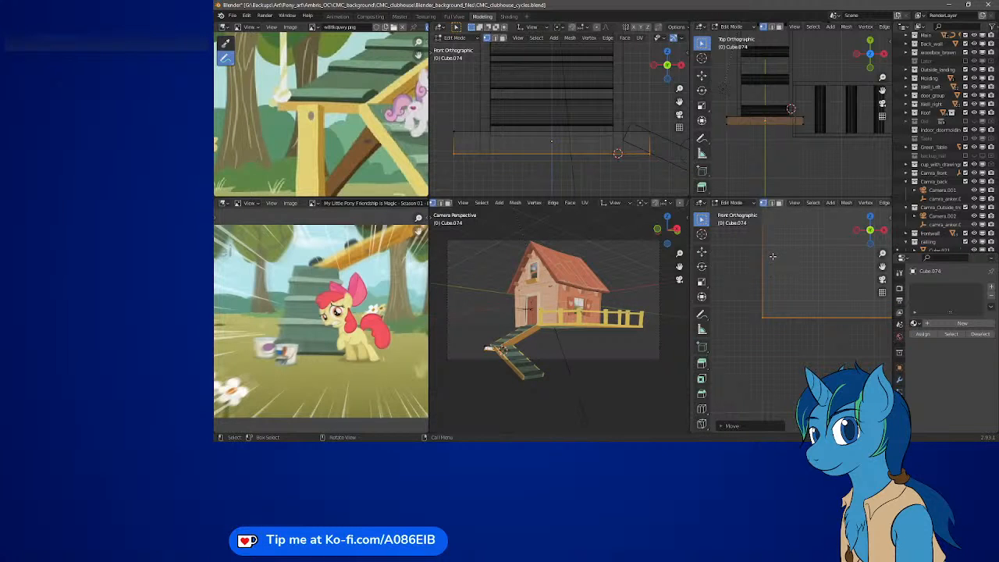
Select the beam's top vertices and show the former top view from the front in Material Preview shading.
key("ctrl+z")
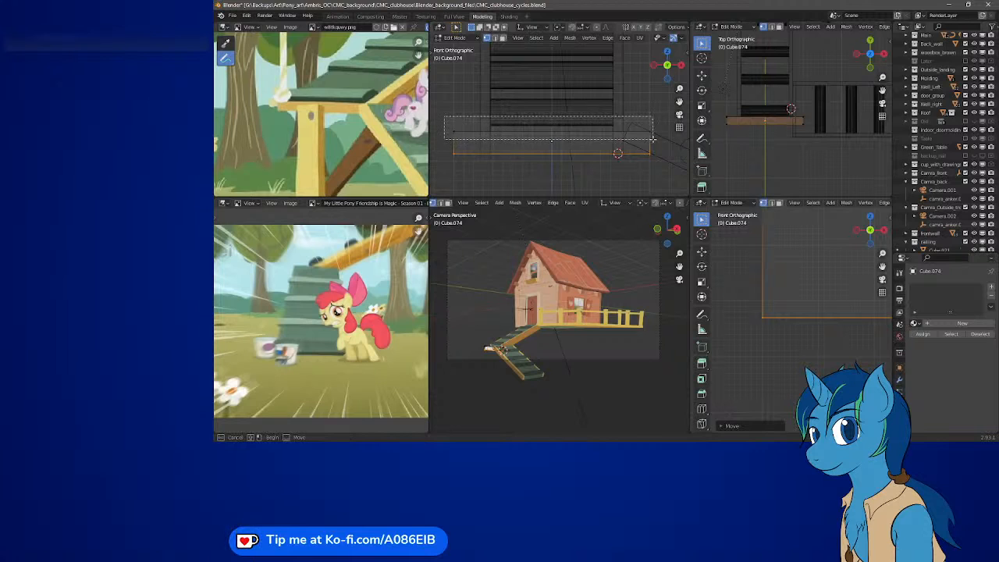
middle_click_drag(794, 266, 787, 388, "shift")
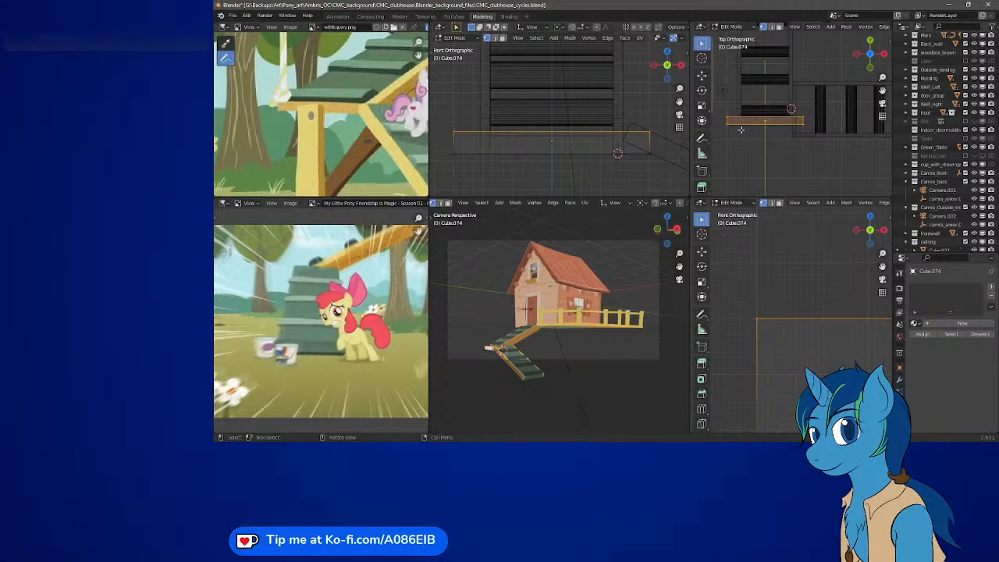
key("KP_1")
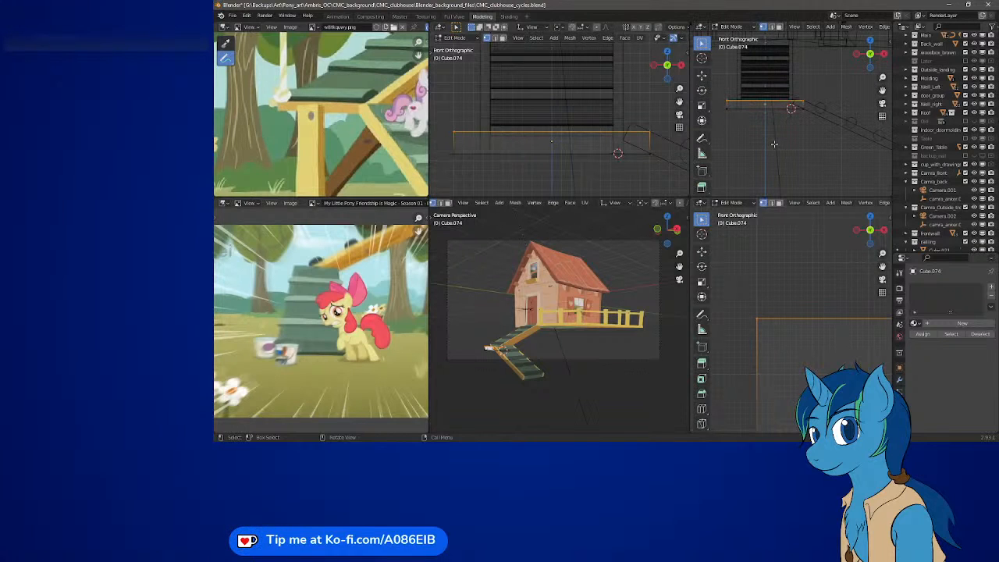
key("z")
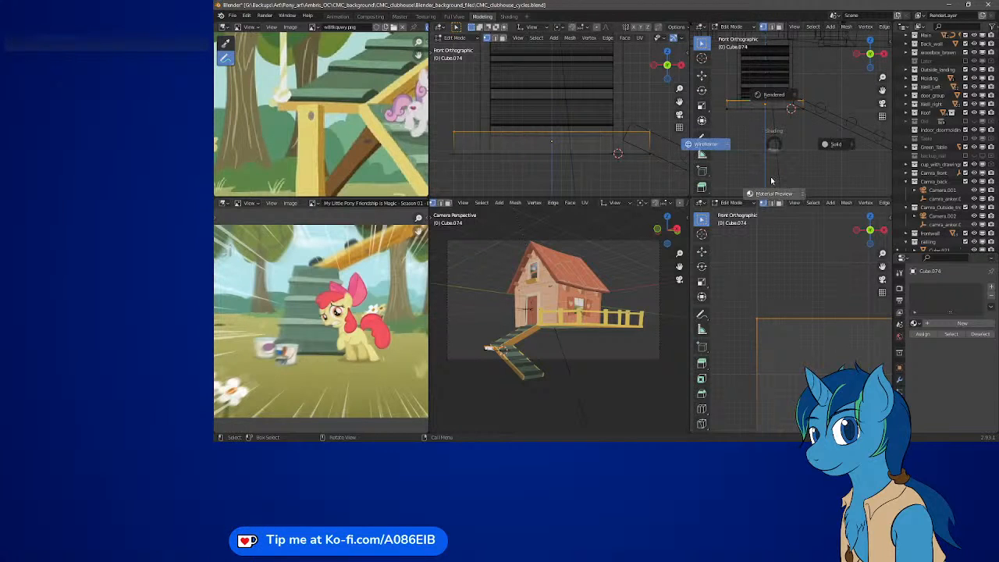
left_click(773, 181)
scroll(753, 111, "up", 5)
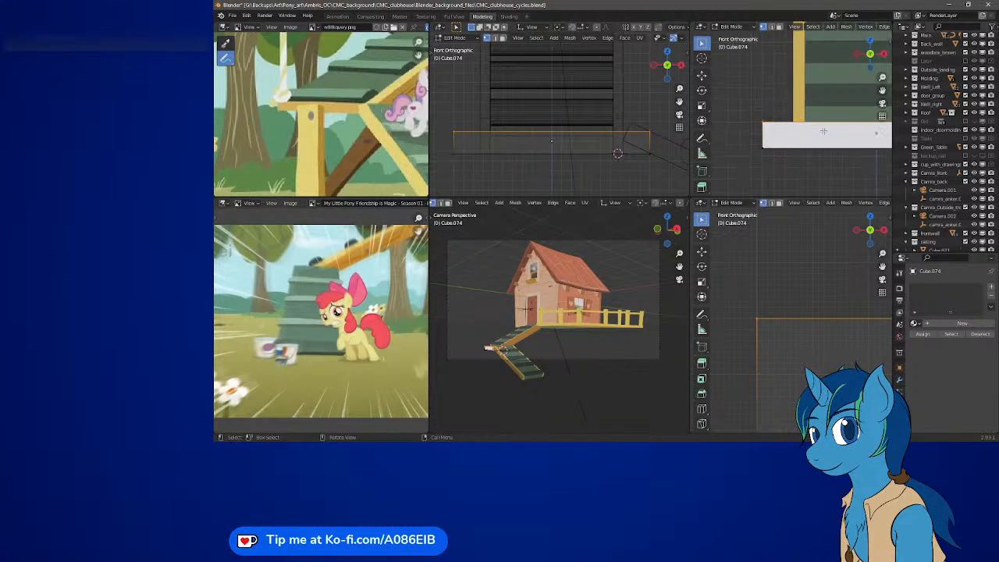
middle_click_drag(823, 131, 796, 128)
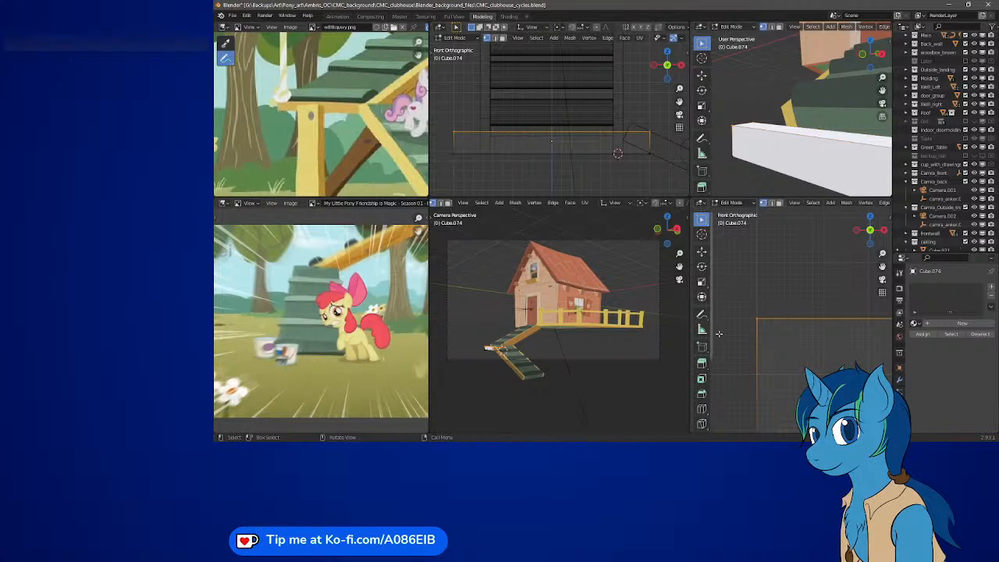
Raise the beam's top vertices 0.14 along Z, overlapping the lowest step, and inspect the taller beam in perspective.
key("g")
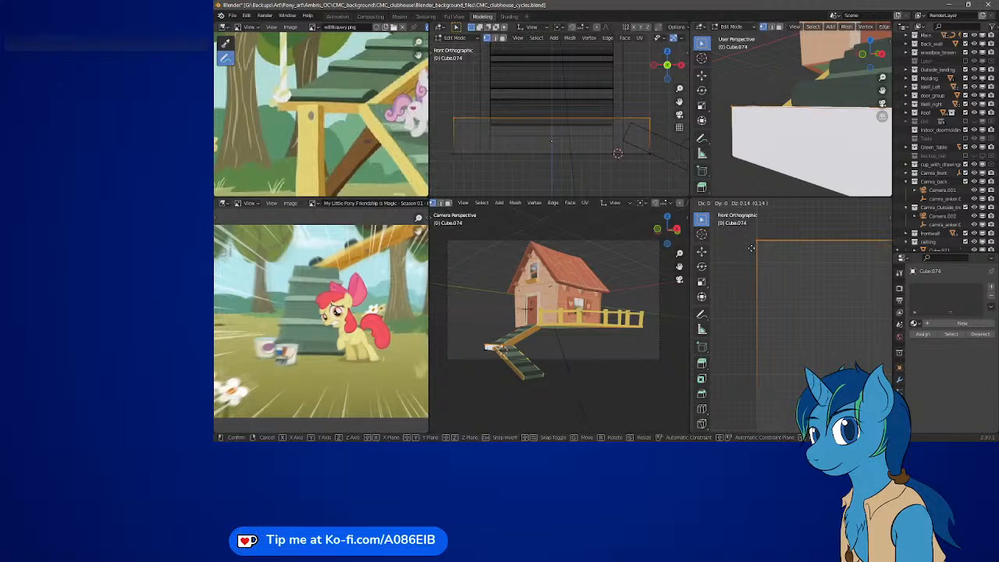
left_click(752, 249)
scroll(825, 283, "down", 5)
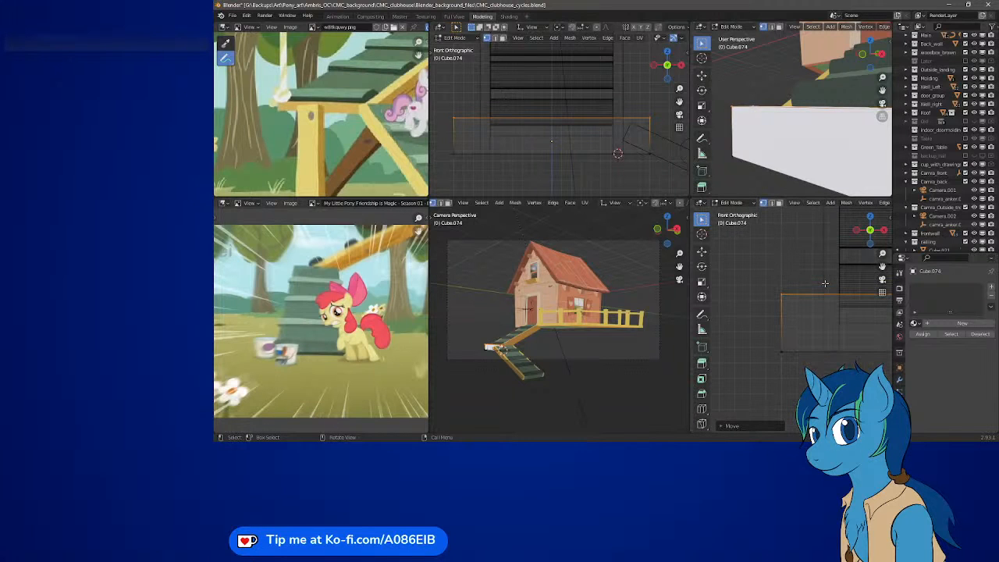
scroll(825, 283, "up", 3)
middle_click_drag(825, 126, 801, 151)
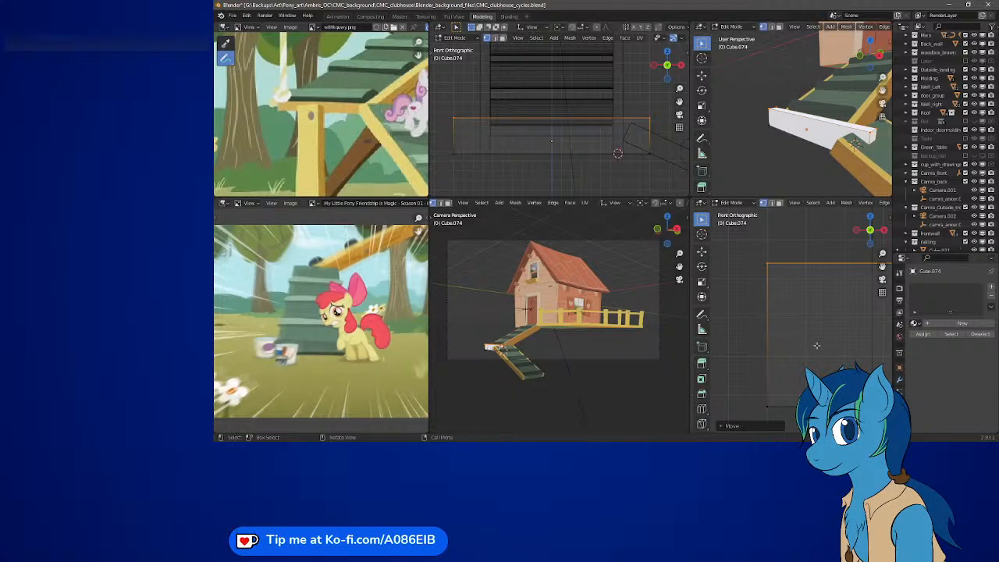
key("g")
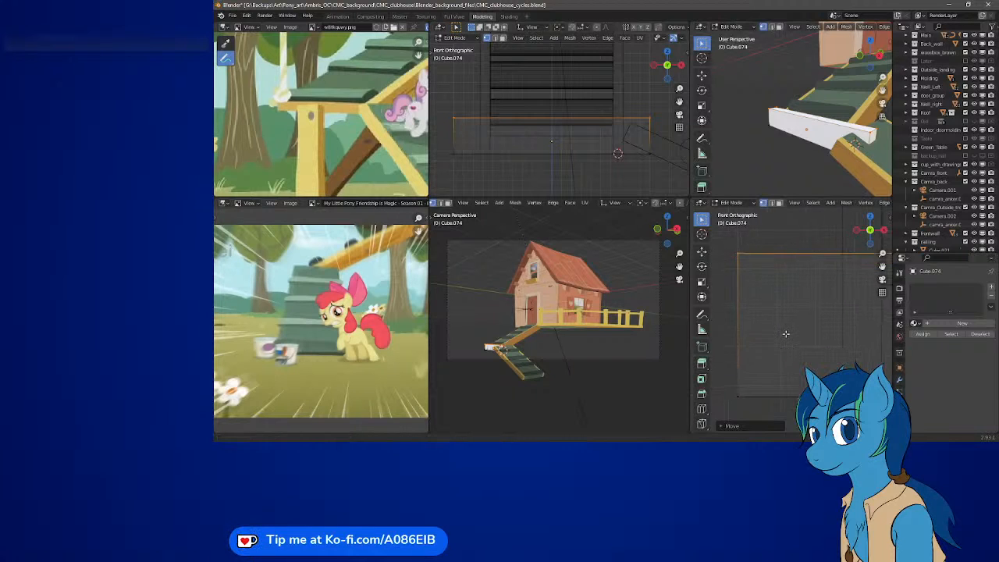
left_click(784, 322)
Select the beam's negative-X end vertices and move them along positive X to the outer edge of the upper stairs' side board.
key("b")
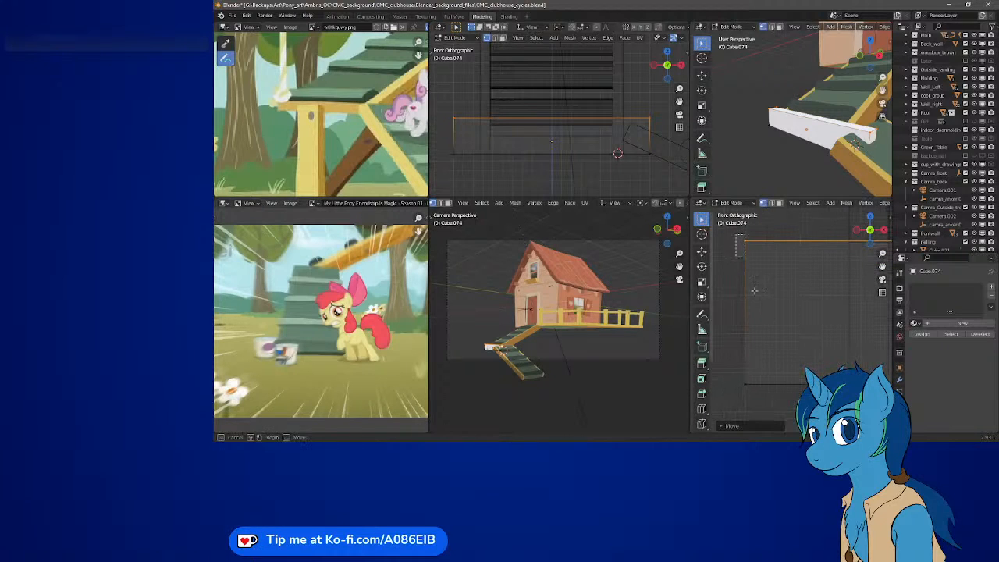
left_click_drag(735, 234, 779, 404)
key("g")
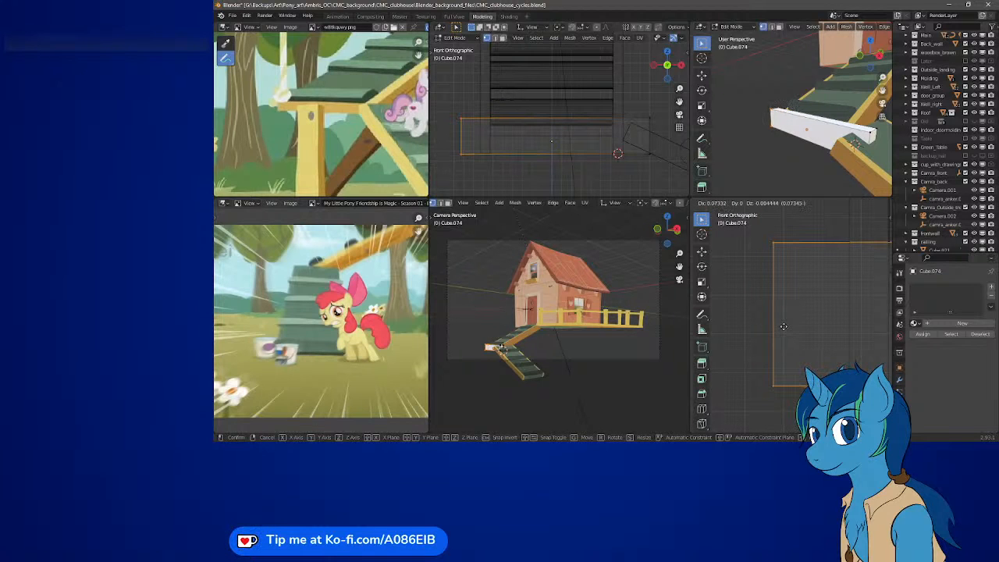
key("z")
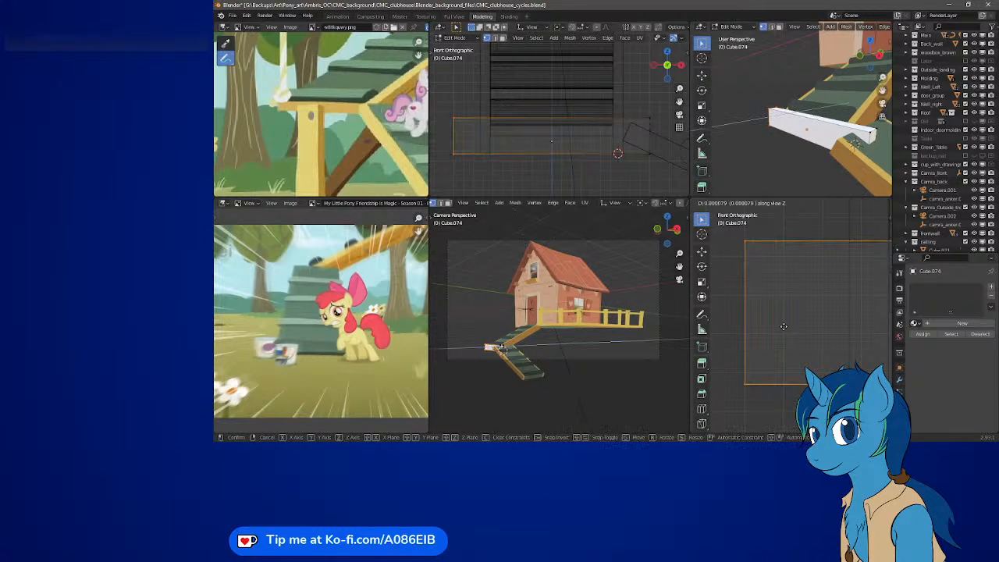
key("x")
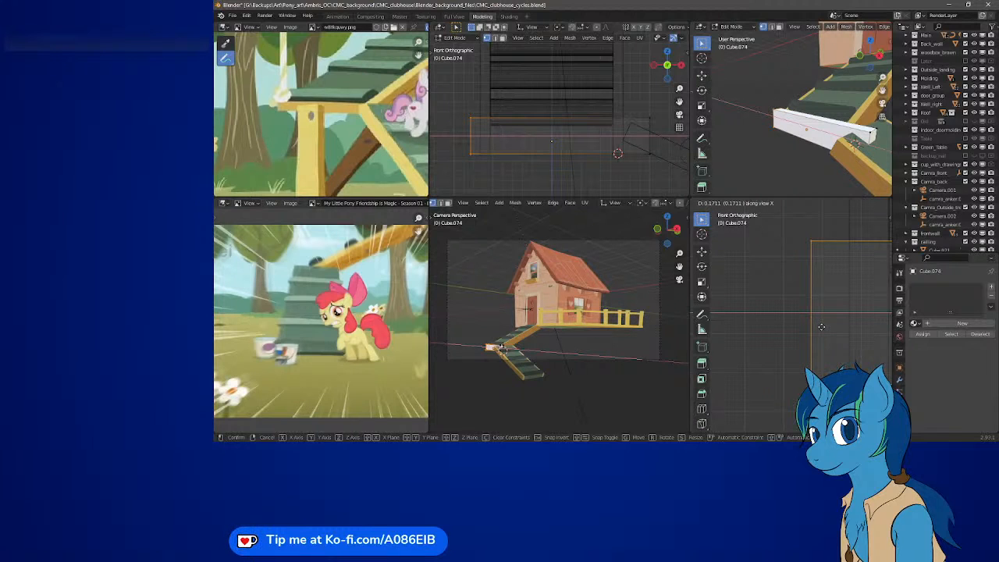
left_click(862, 327)
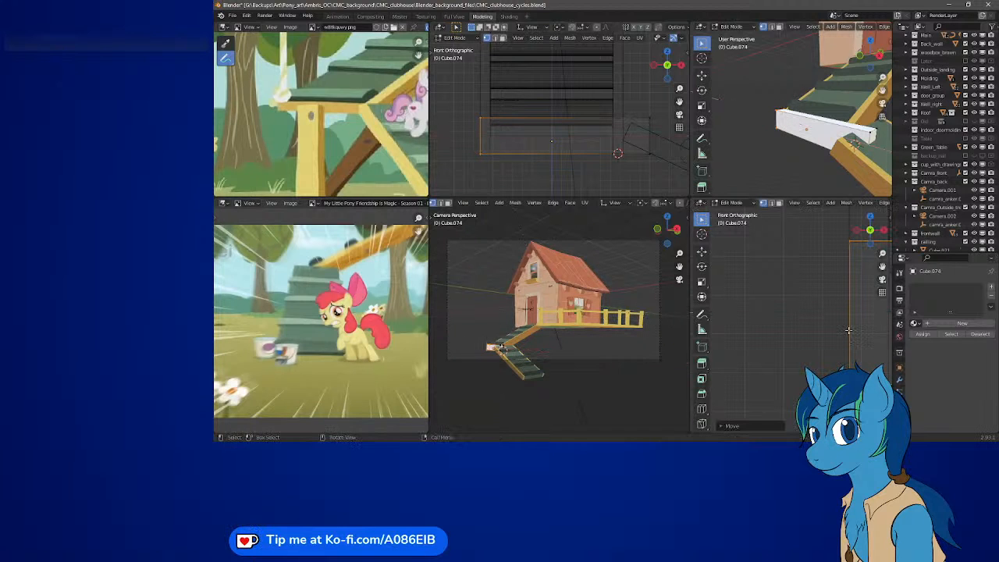
Select the beam's positive-X end vertices and move them along negative X to the outer edge of the upper stairs' side board.
left_click_drag(633, 108, 657, 176)
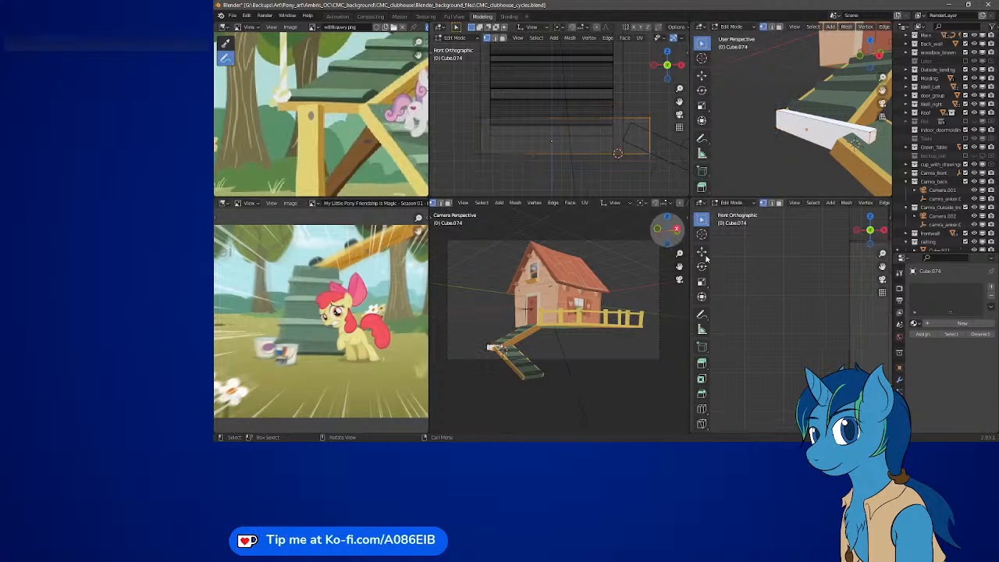
middle_click_drag(839, 314, 775, 306, "shift")
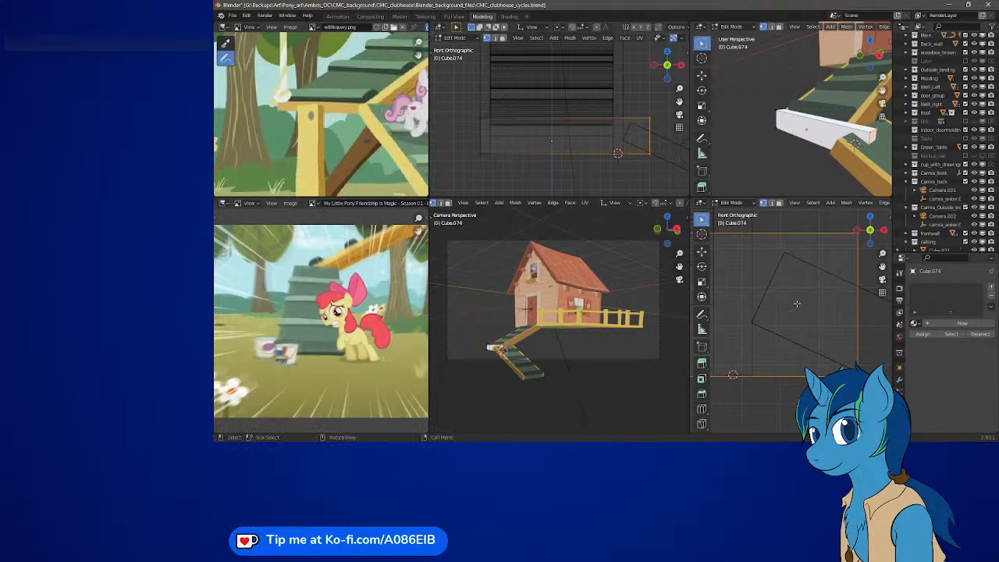
key("g")
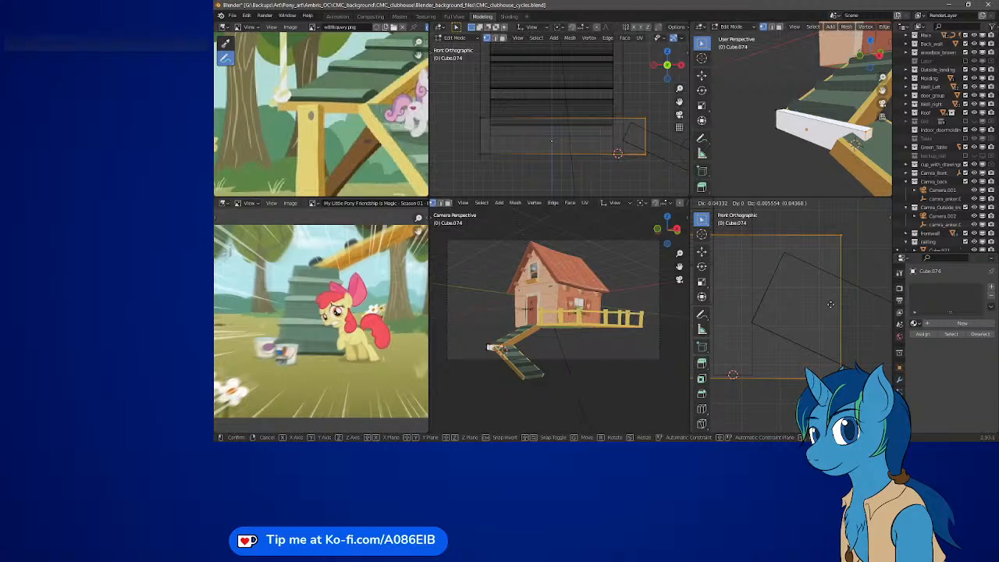
key("x")
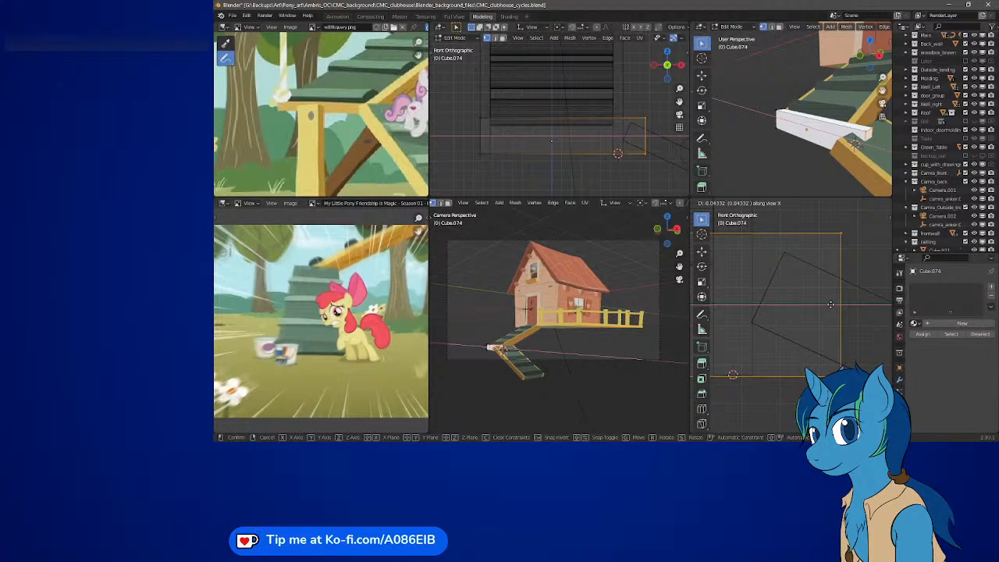
left_click(687, 301)
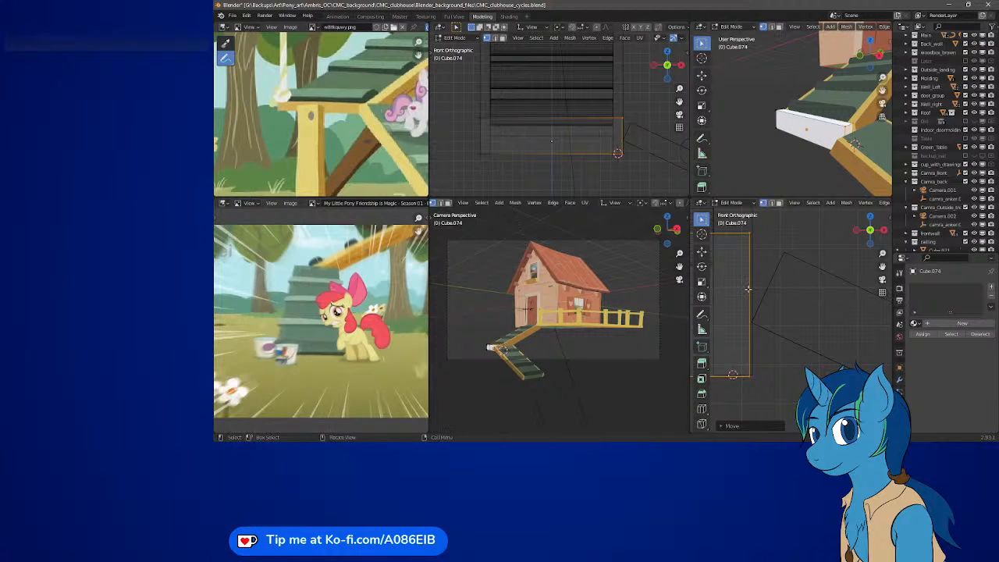
Nudge the beam's positive-X end along X to meet the corner of the lower stairs' side board, and inspect the beam in Object Mode.
key("g")
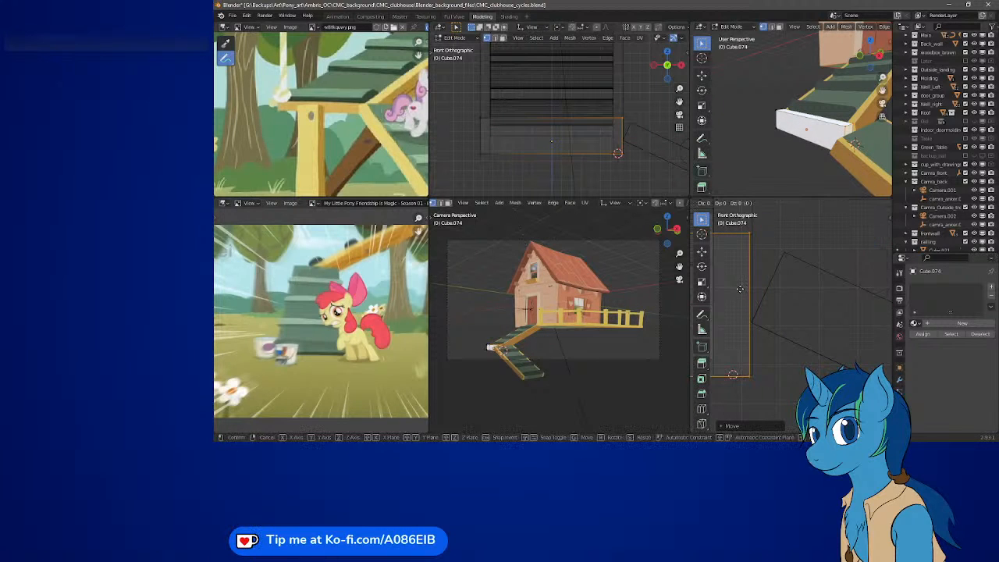
key("x")
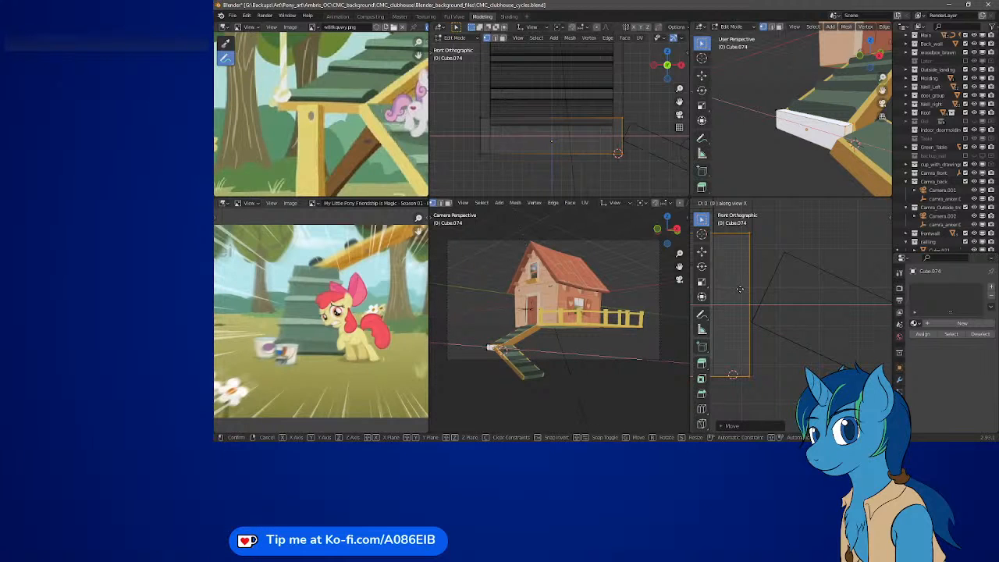
left_click(745, 288)
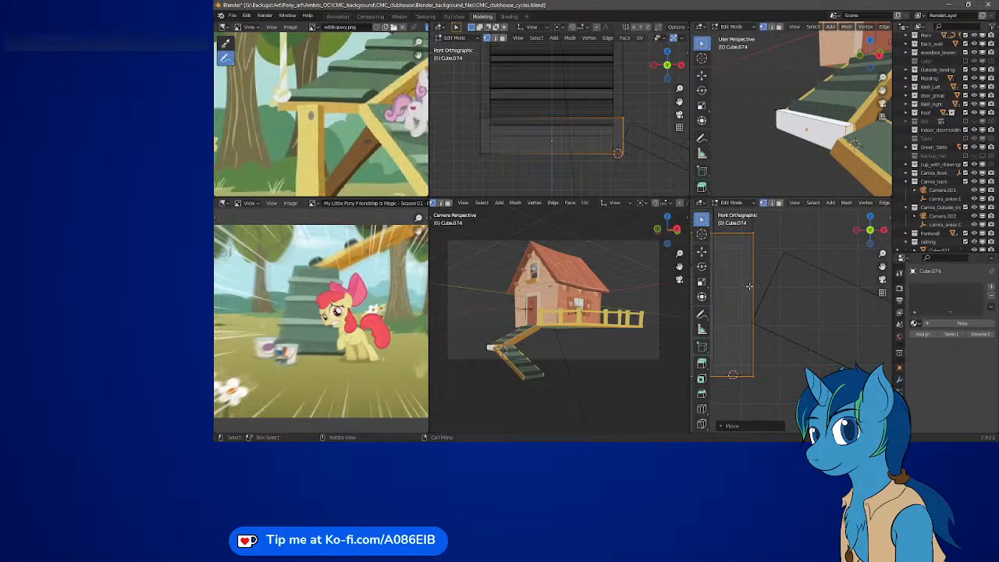
key("Tab")
mouse_move(859, 117)
middle_mouse_down()
mouse_move(888, 129)
mouse_move(757, 109)
mouse_move(783, 128)
mouse_move(759, 126)
mouse_move(706, 155)
mouse_move(760, 174)
mouse_move(757, 152)
mouse_move(730, 141)
mouse_move(857, 125)
mouse_move(848, 128)
middle_mouse_up()
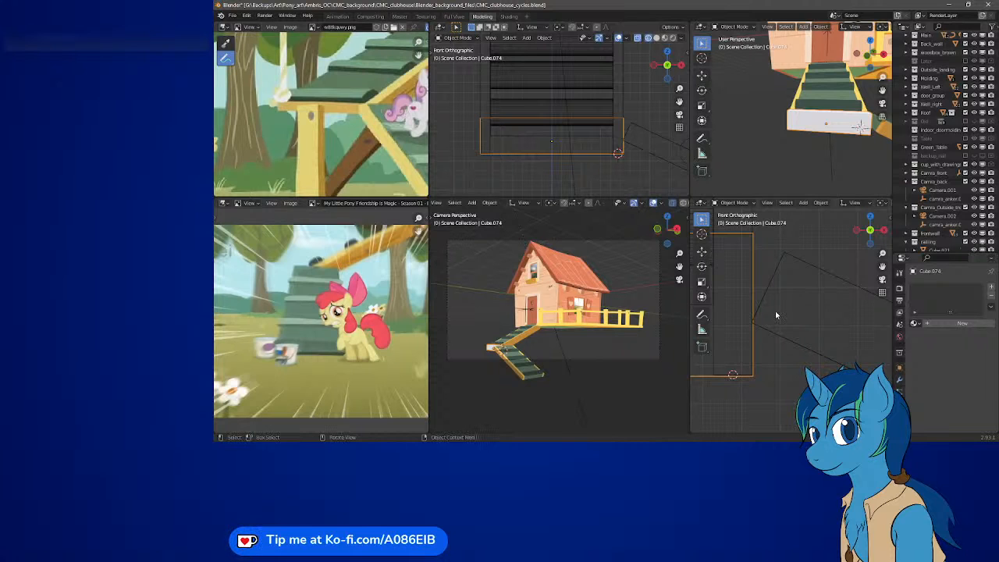
Select the beam's top vertices and lower them 0.09 along Z to the underside of the upper stairs' lowest step.
scroll(776, 315, "down", 5)
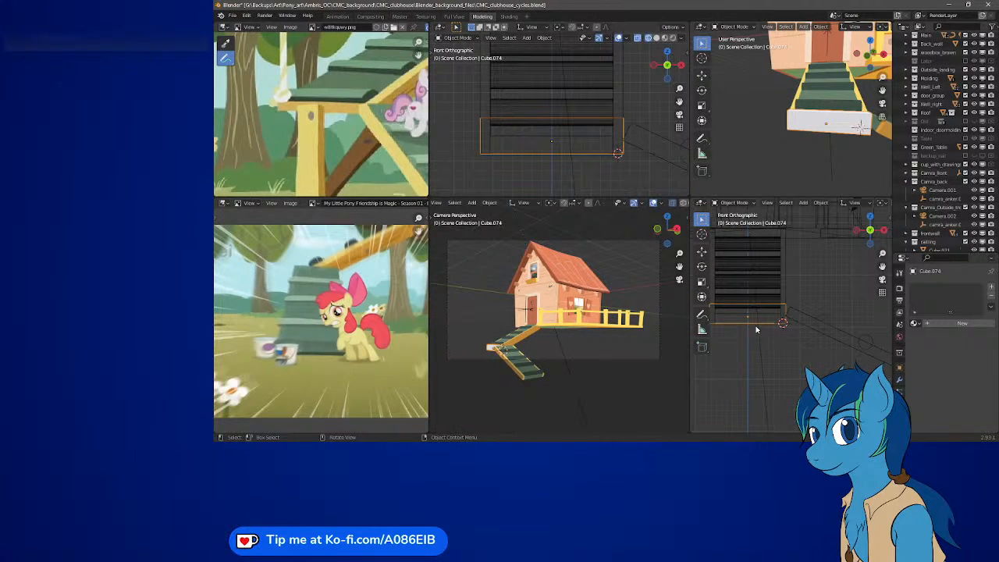
scroll(755, 329, "up", 1)
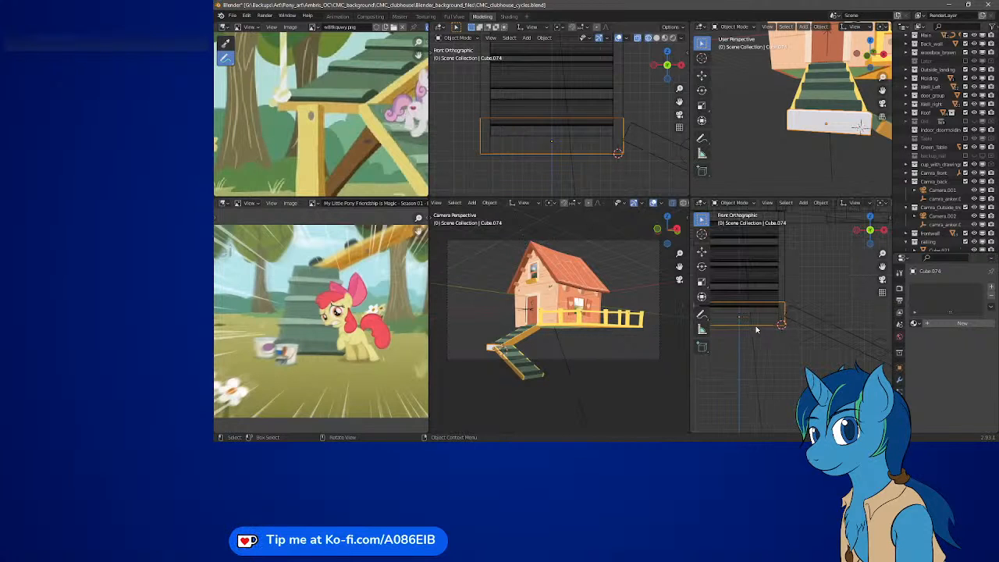
scroll(755, 330, "up", 3)
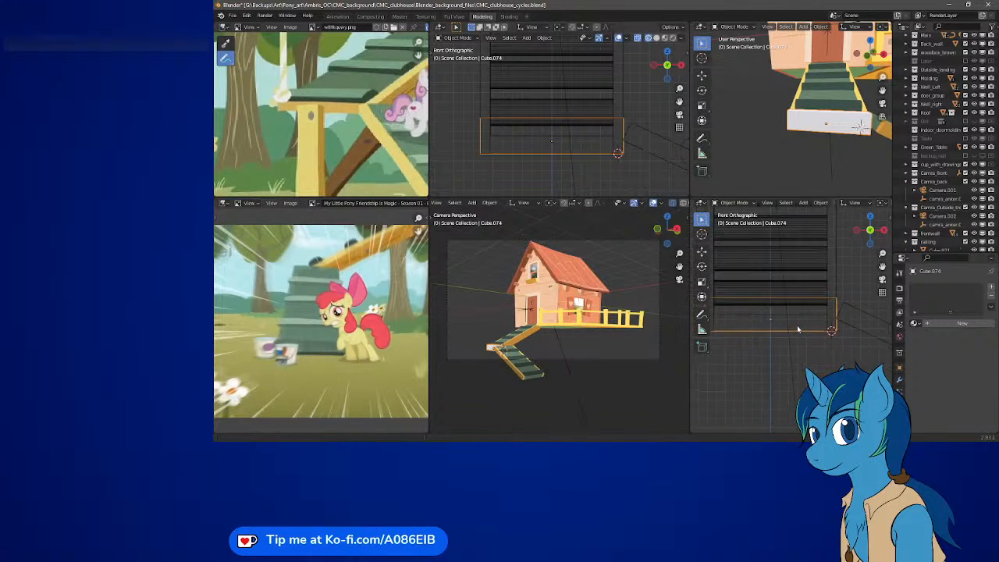
scroll(798, 330, "up", 5)
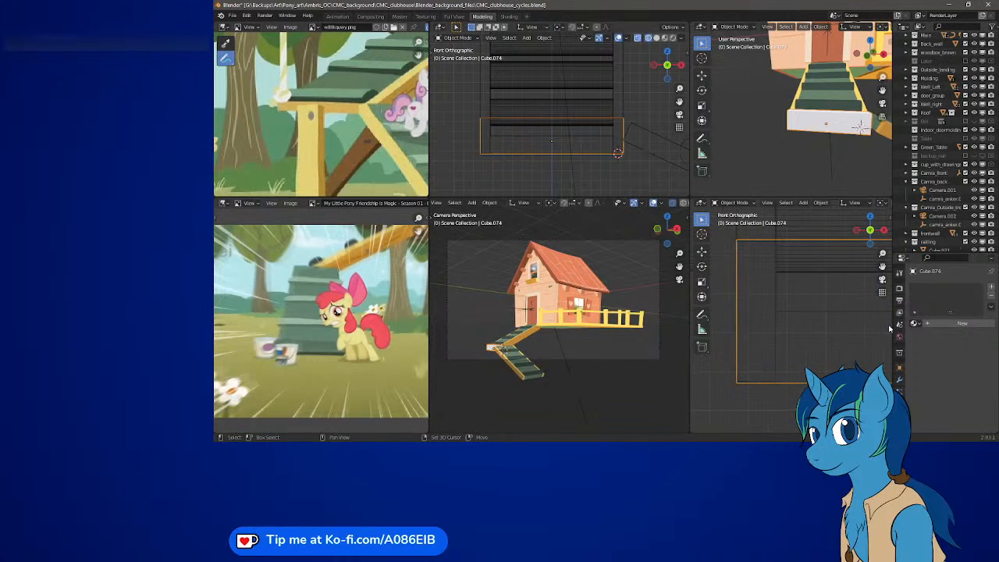
middle_click_drag(753, 301, 790, 310, "shift")
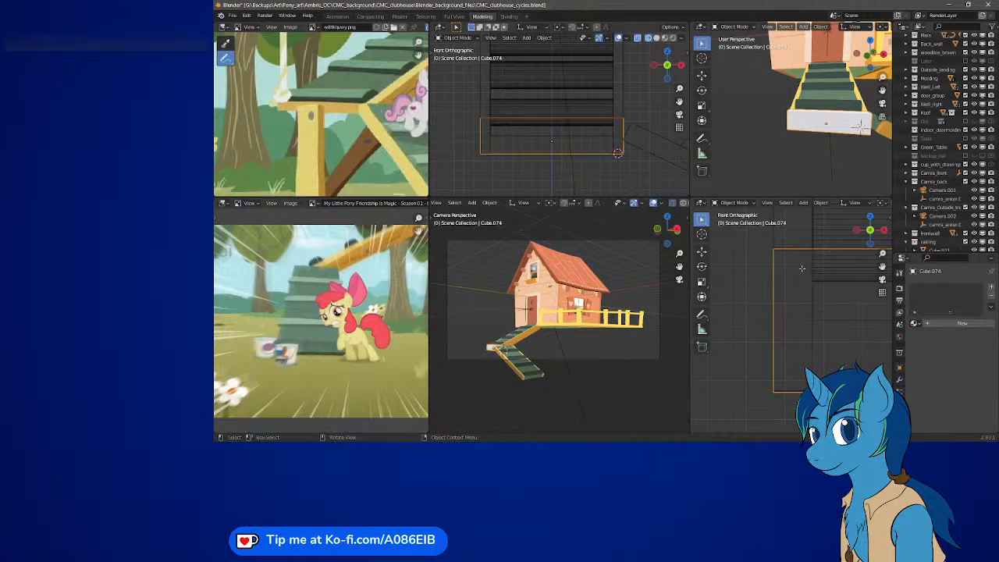
key("Tab")
left_click_drag(458, 111, 647, 134)
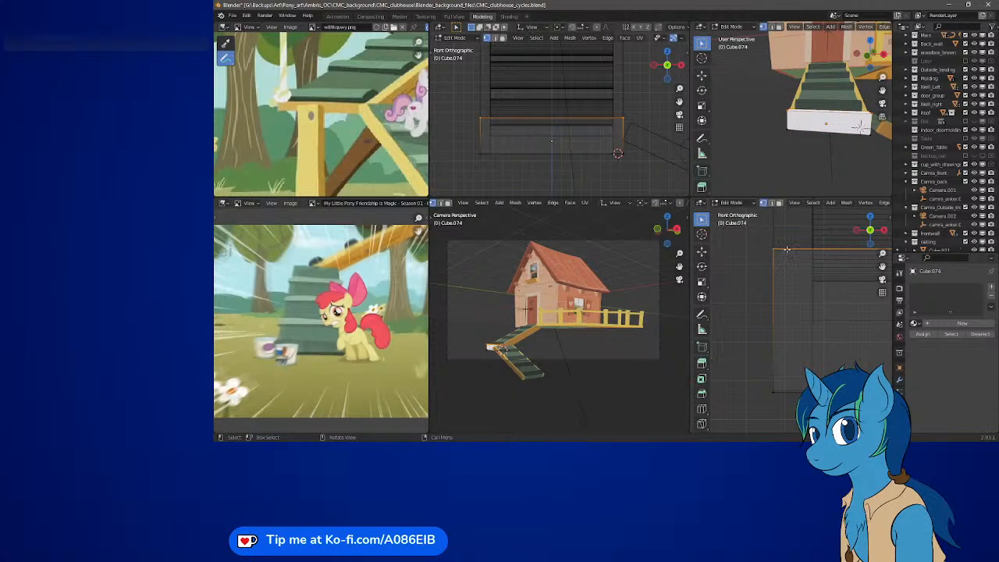
key("g")
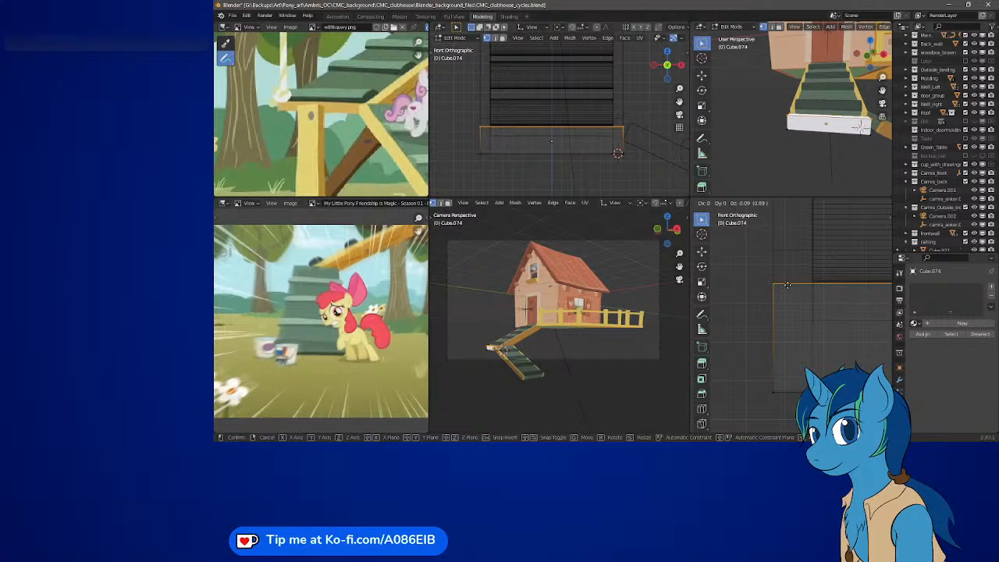
left_click(787, 285)
Inspect the beam's joint with both stairs up close and raise its top vertices 0.09 along Z.
middle_click_drag(817, 145, 764, 137)
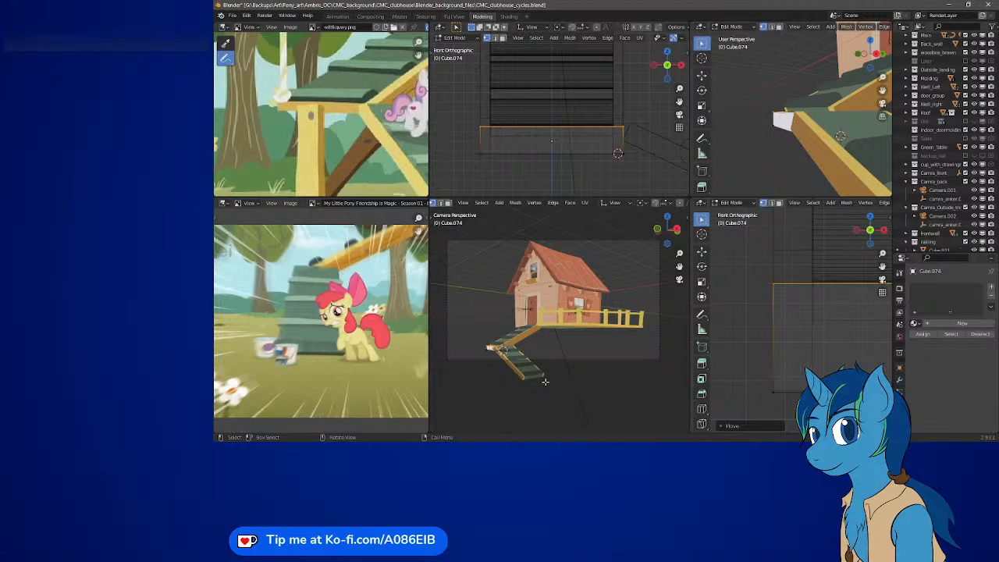
middle_click_drag(536, 342, 580, 297, "shift")
scroll(581, 296, "up", 10)
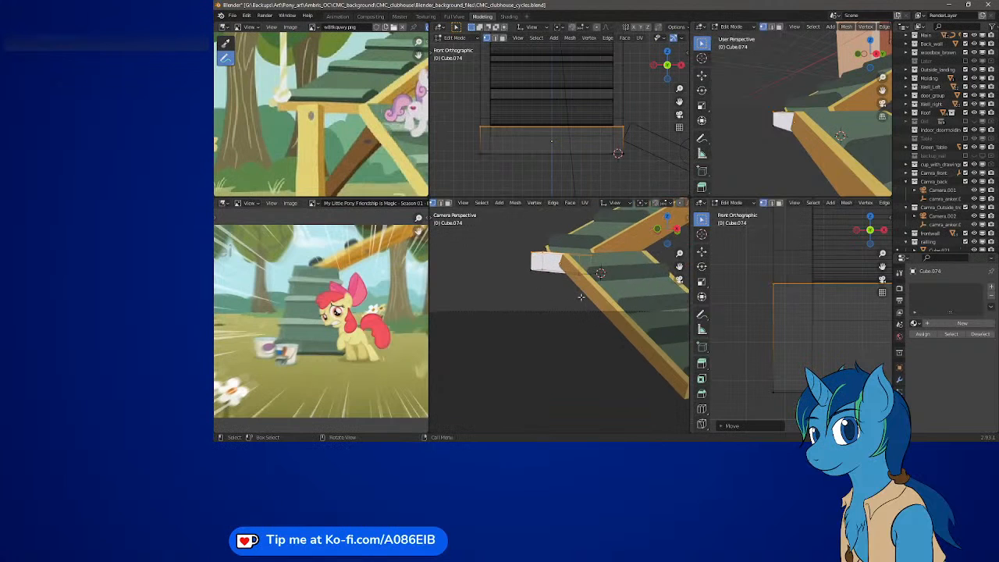
scroll(571, 275, "up", 3)
middle_click_drag(566, 255, 524, 321, "shift")
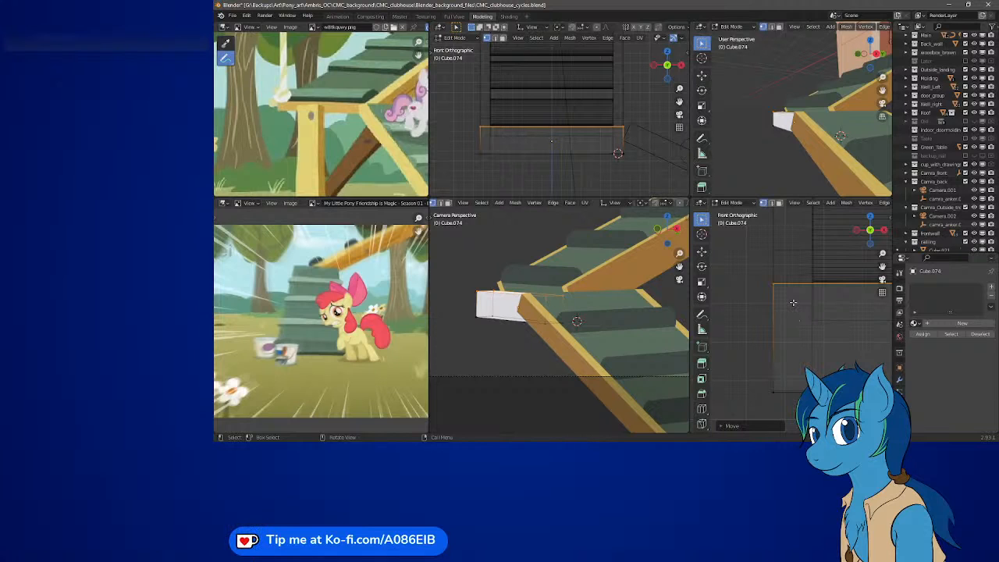
key("g")
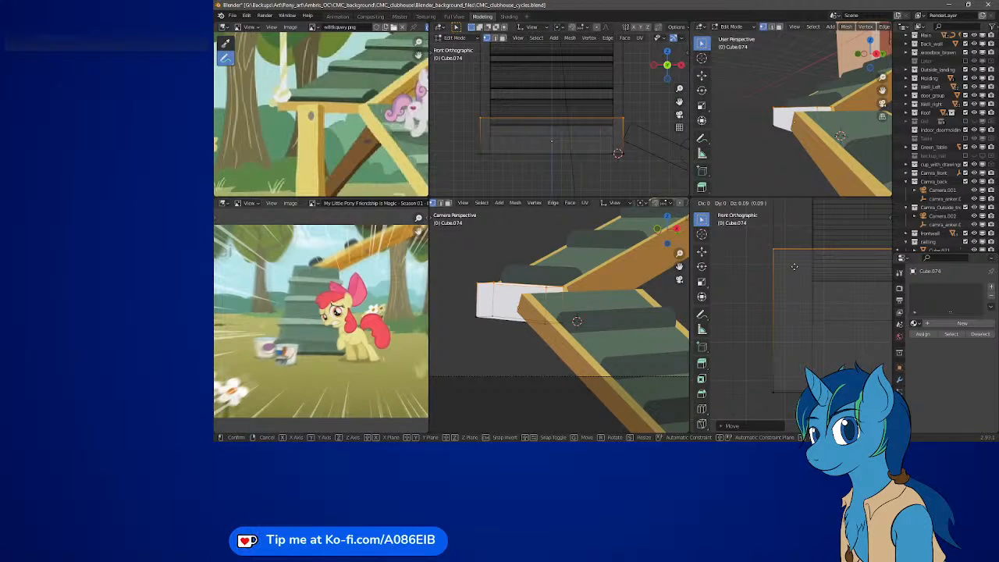
left_click(793, 266)
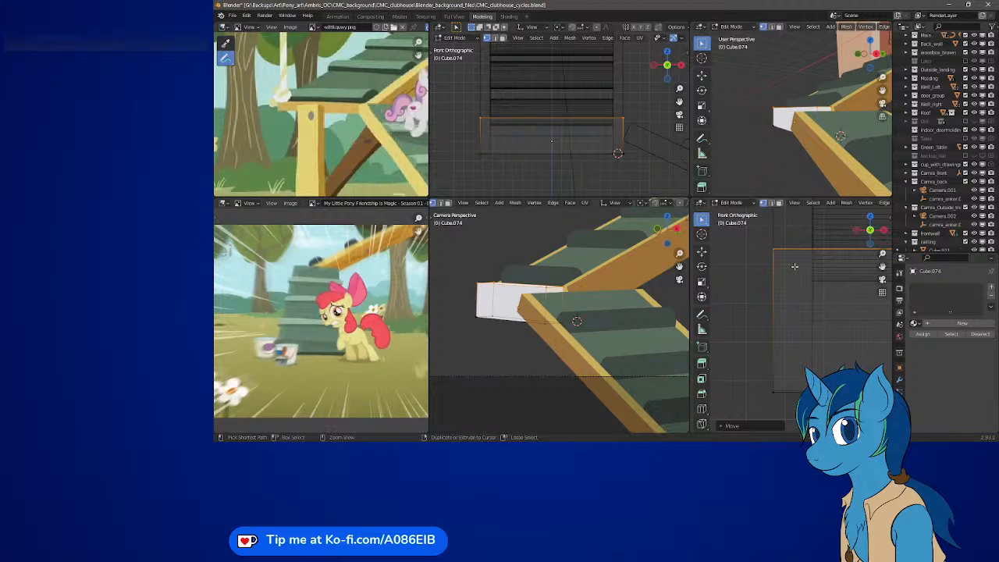
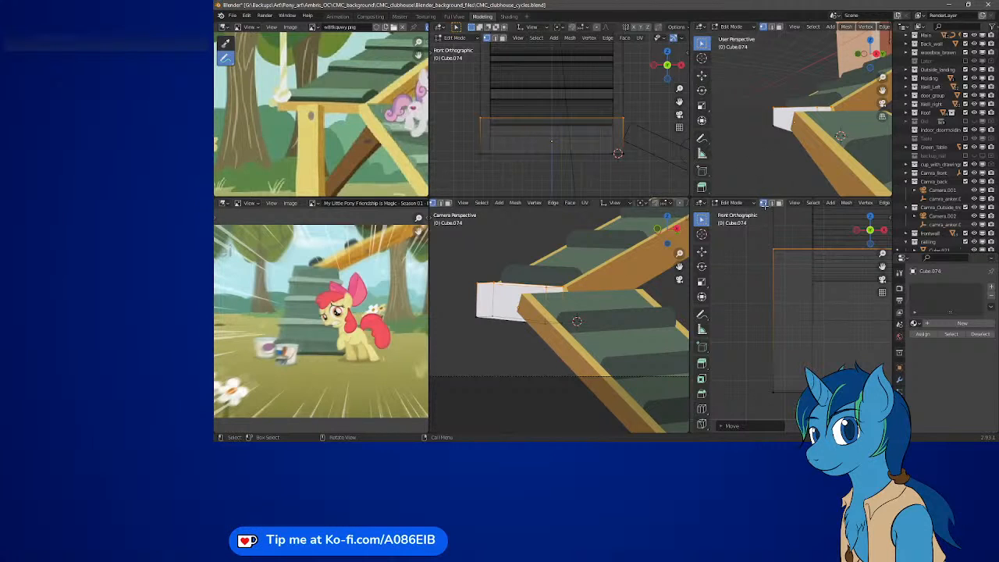
Select the lower stairs' walkway with both side boards and raise them about 0.05 along Z beside the beam.
key("Tab")
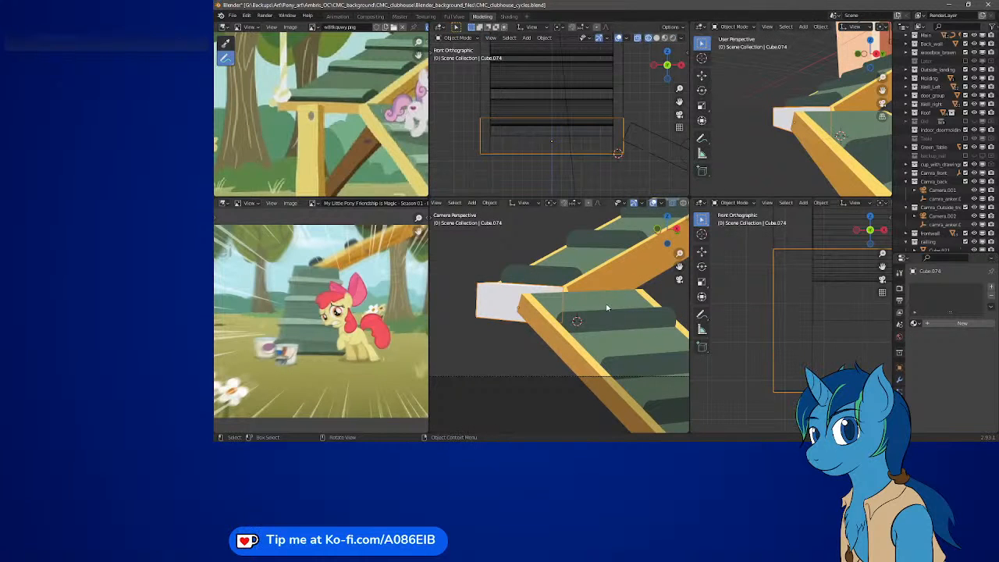
left_click(571, 351)
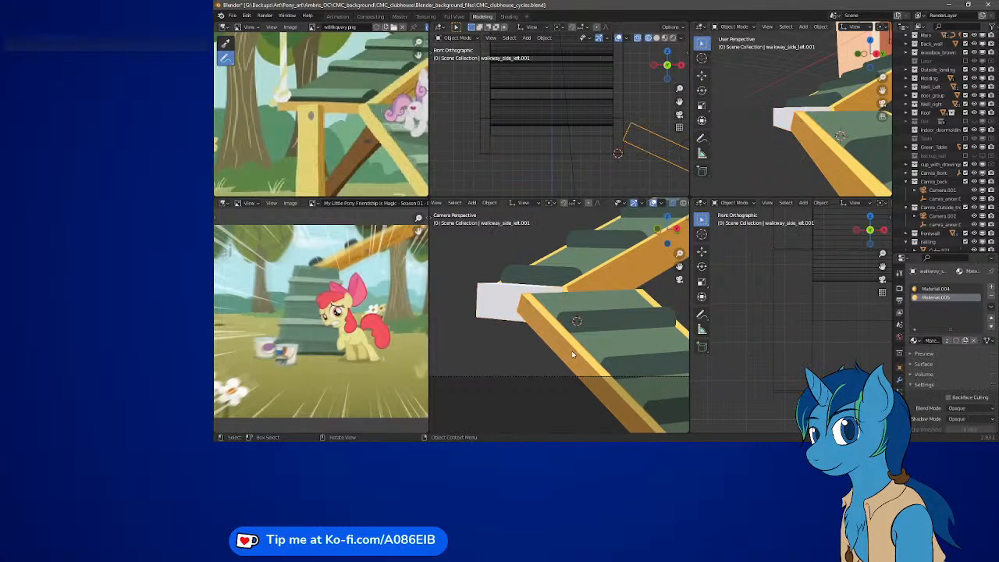
left_click(633, 345)
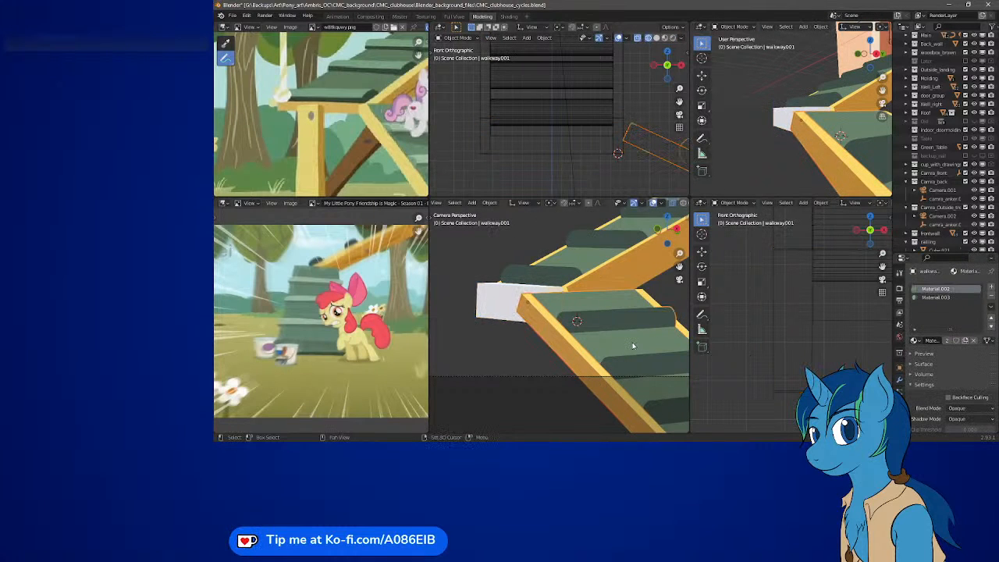
left_click(654, 304)
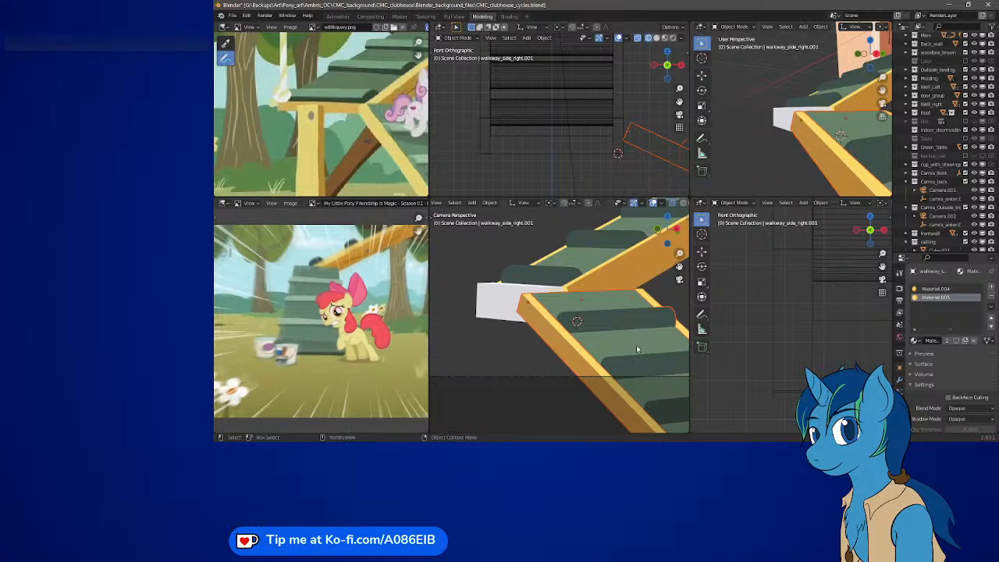
scroll(785, 341, "up", 3)
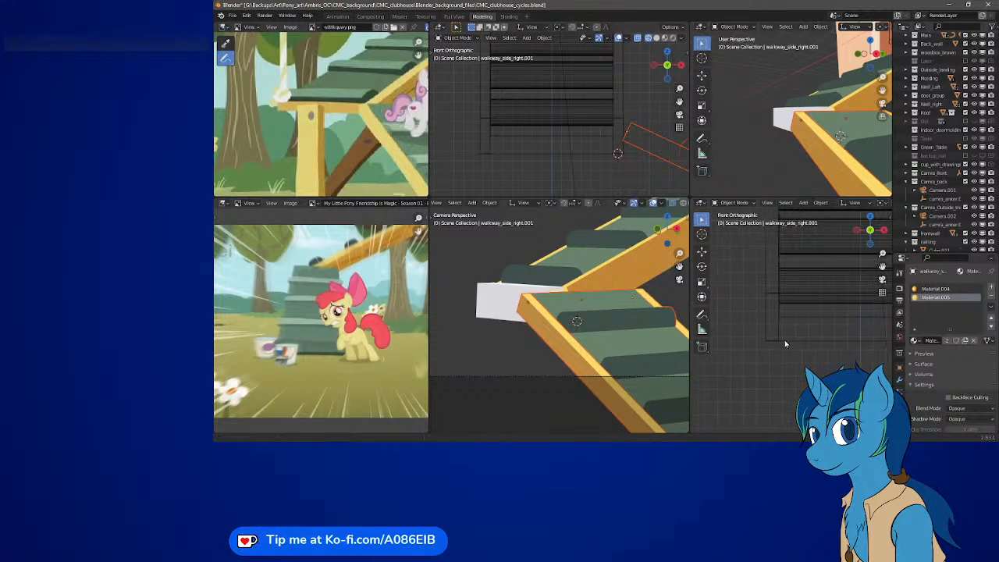
scroll(785, 340, "down", 5)
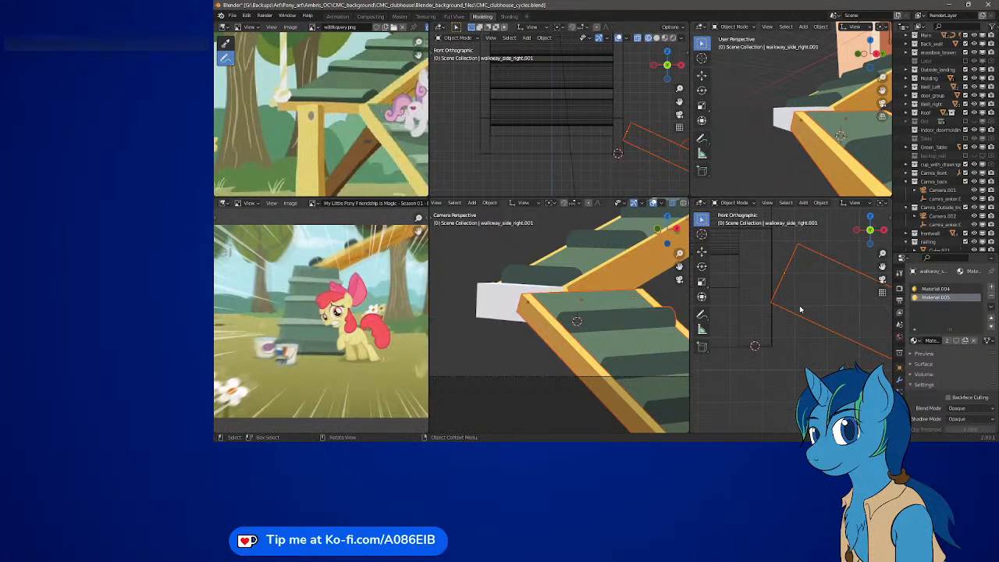
middle_click_drag(815, 279, 818, 311, "shift")
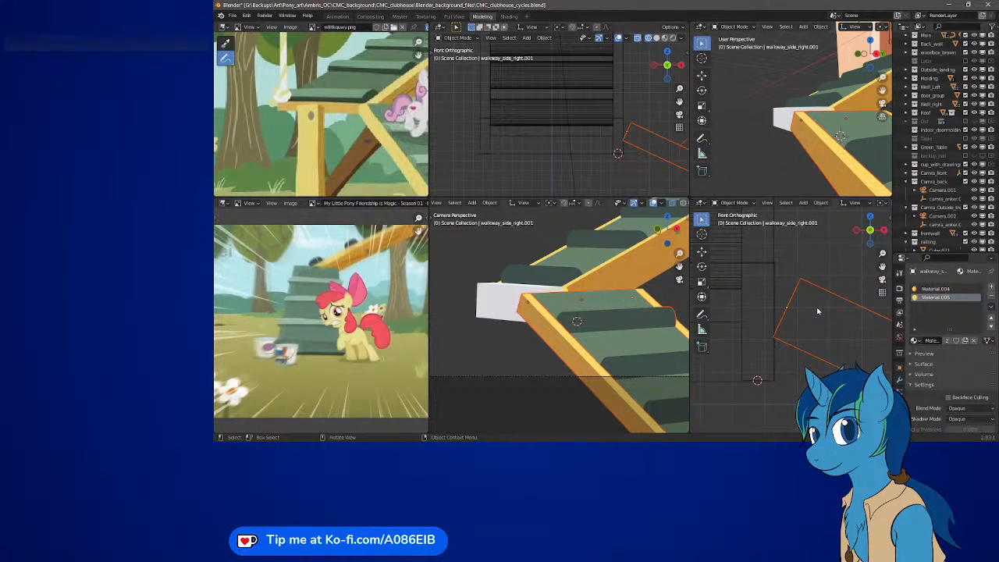
scroll(817, 311, "up", 2)
key("g")
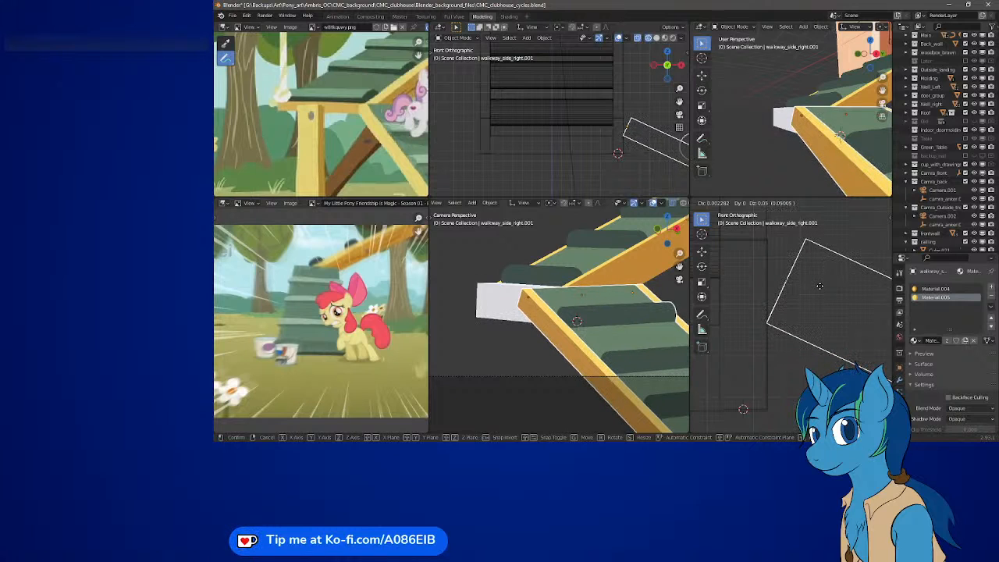
left_click(819, 285)
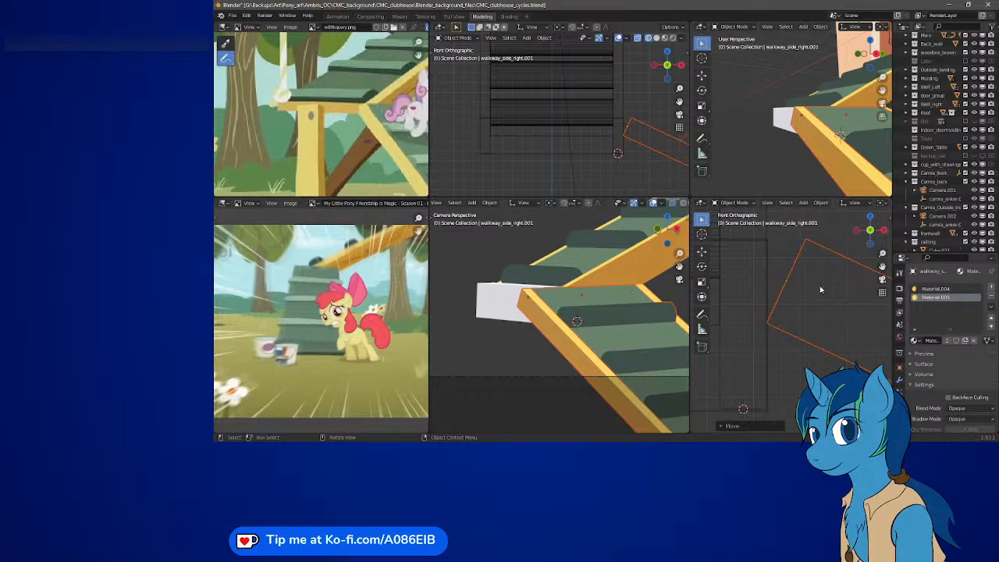
Select the landing's beam and raise its bottom vertices 0.05 along Z, then return to Object Mode.
left_click(781, 128)
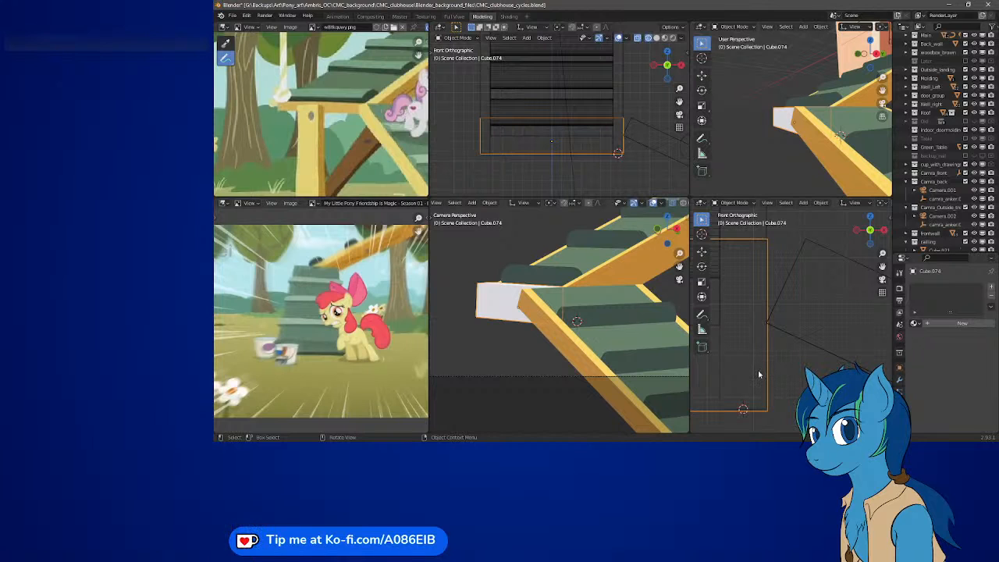
key("Tab")
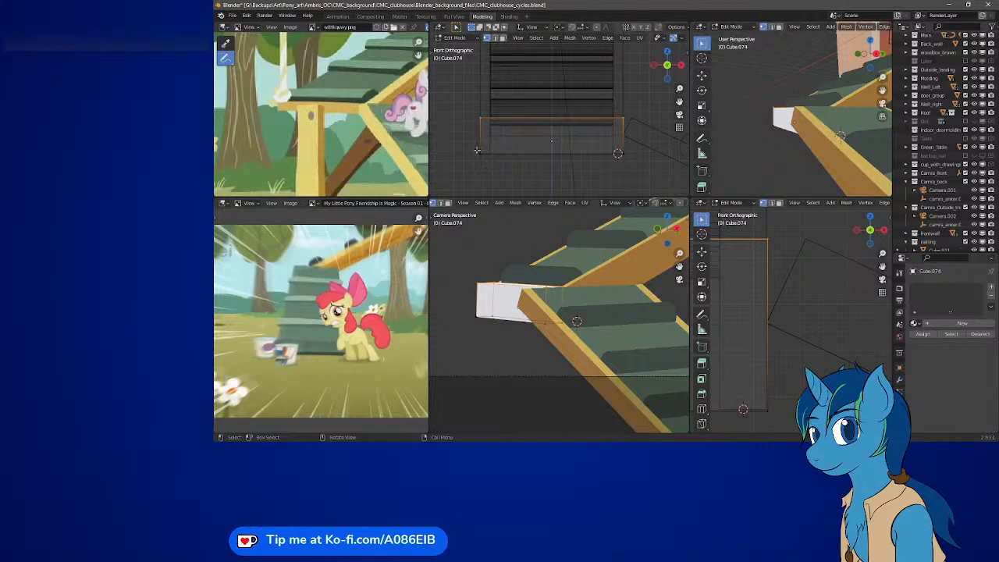
left_click_drag(477, 150, 652, 187)
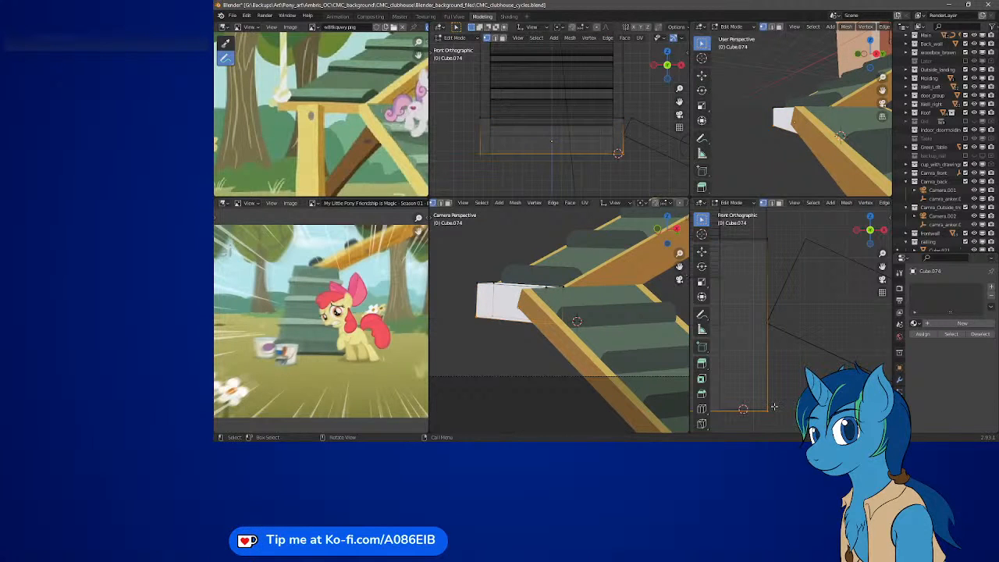
key("g")
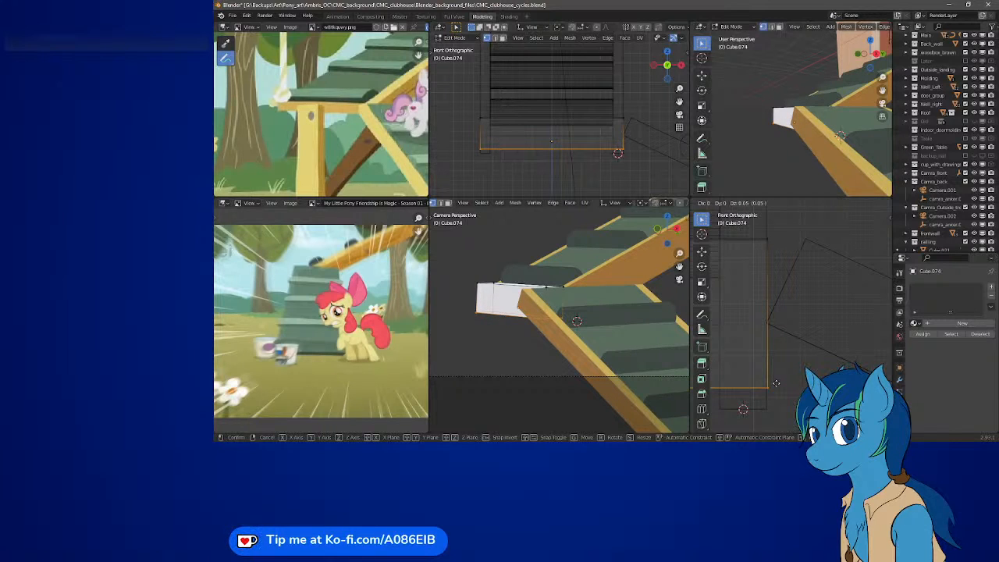
left_click(776, 383)
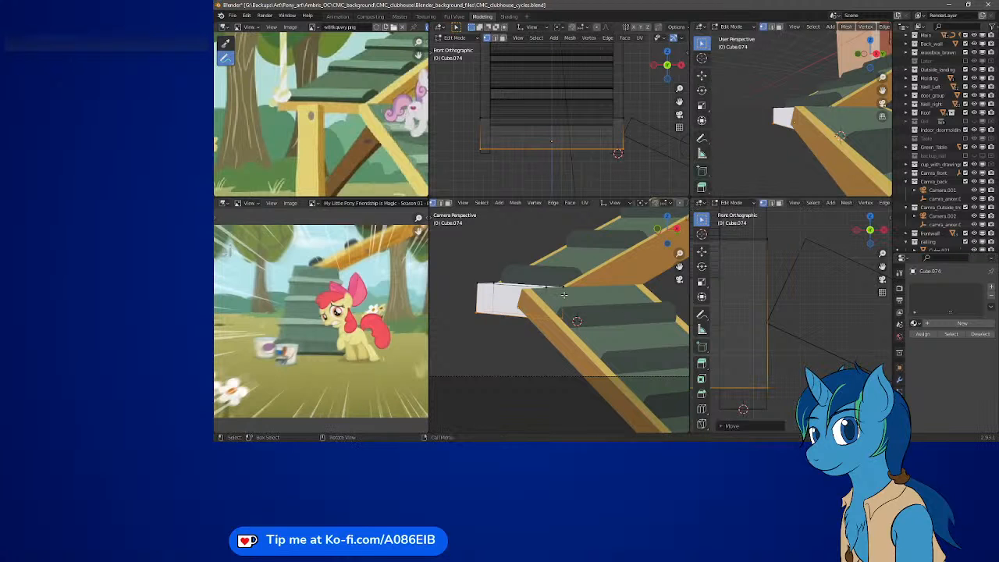
key("Tab")
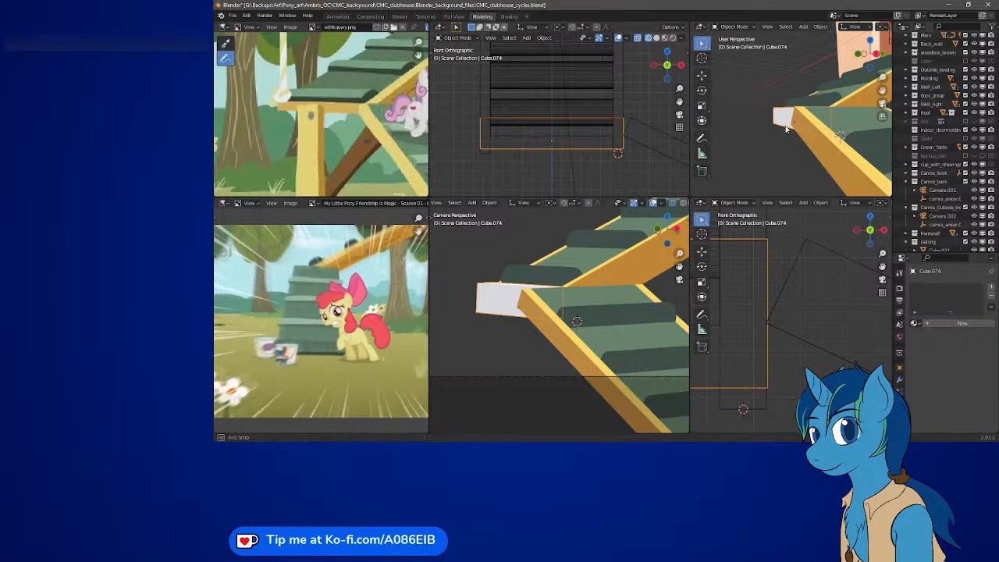
Shift the whole beam slightly along positive Y beneath the upper stairs and inspect its fit against the lower stairs.
middle_click_drag(800, 124, 766, 160)
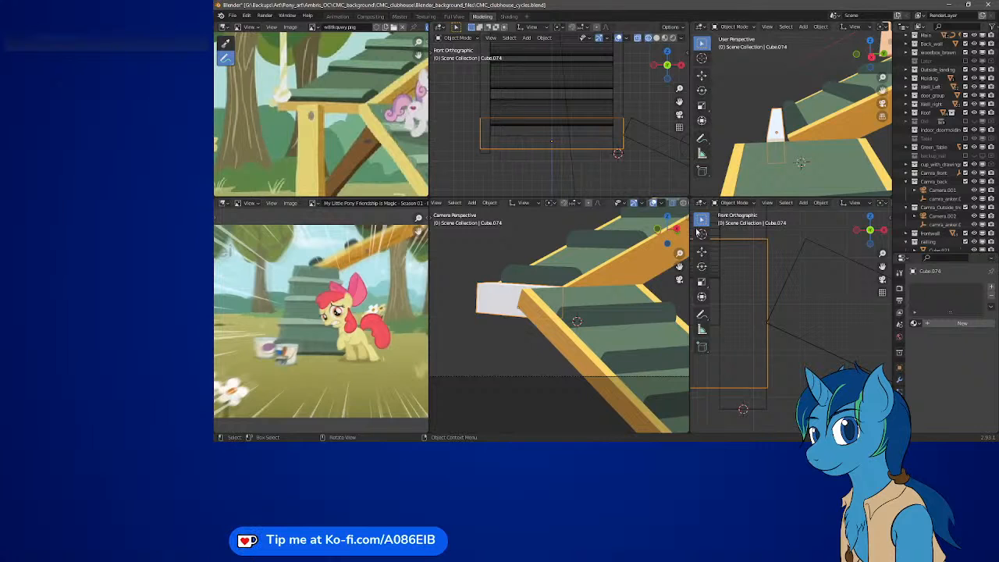
key("KP_3")
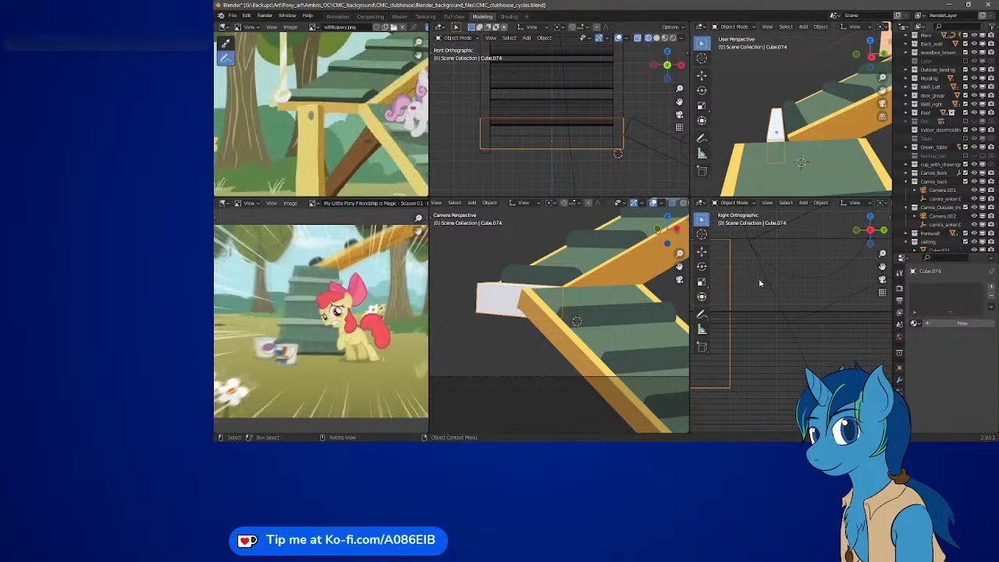
key("ctrl+v")
key("g")
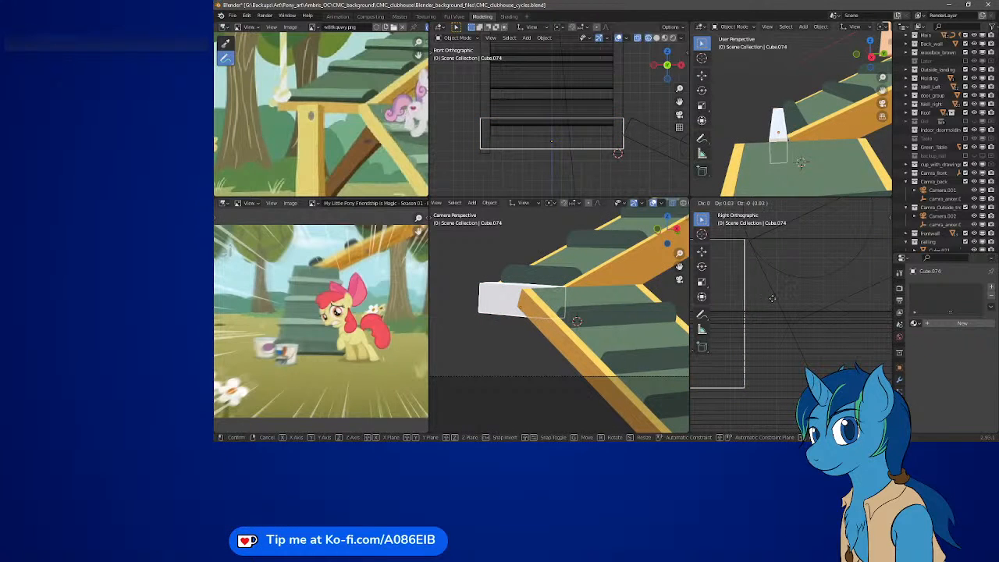
left_click(776, 299)
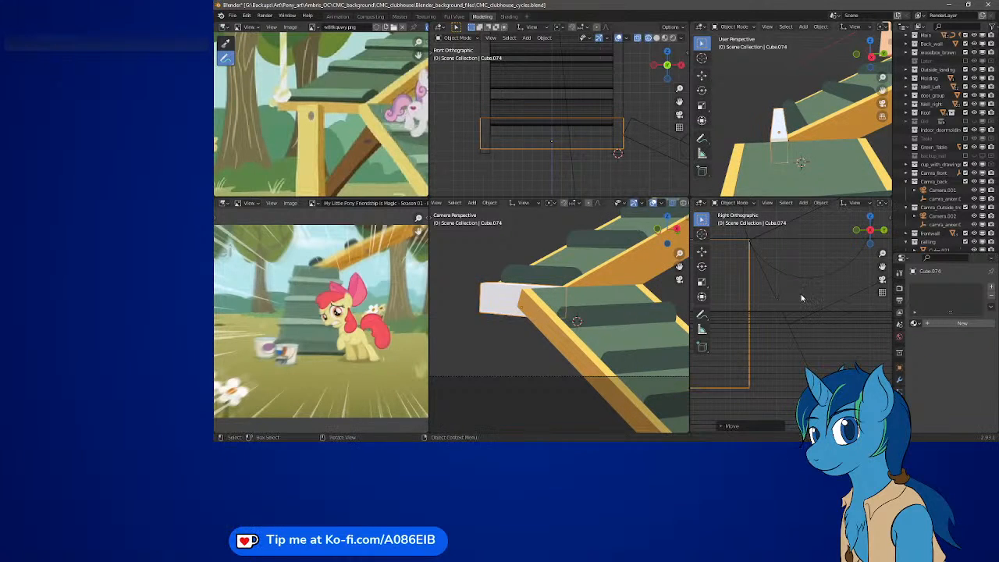
middle_click_drag(800, 161, 832, 159)
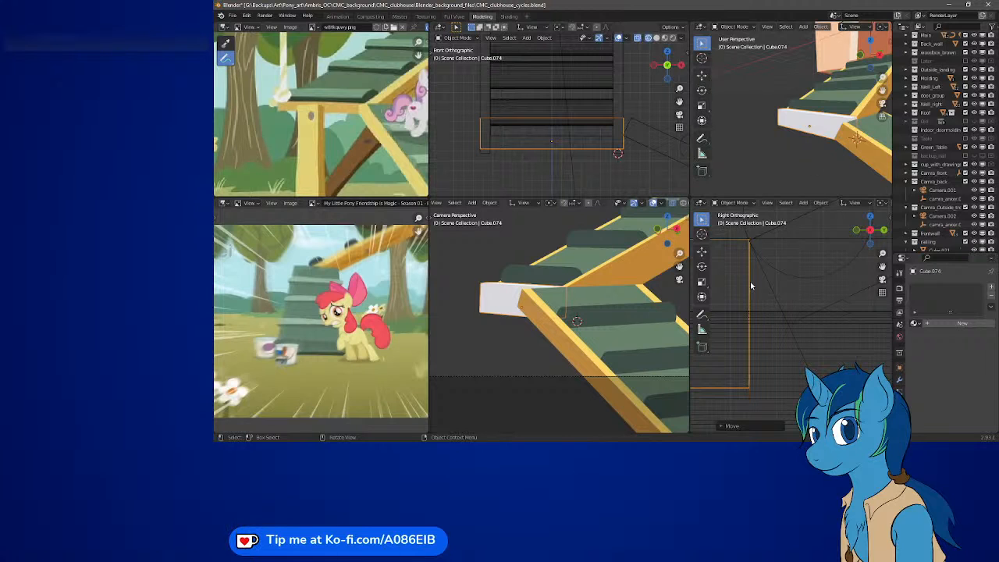
Duplicate the landing's beam and place the copy straight below the original in the front view.
scroll(751, 286, "down", 5)
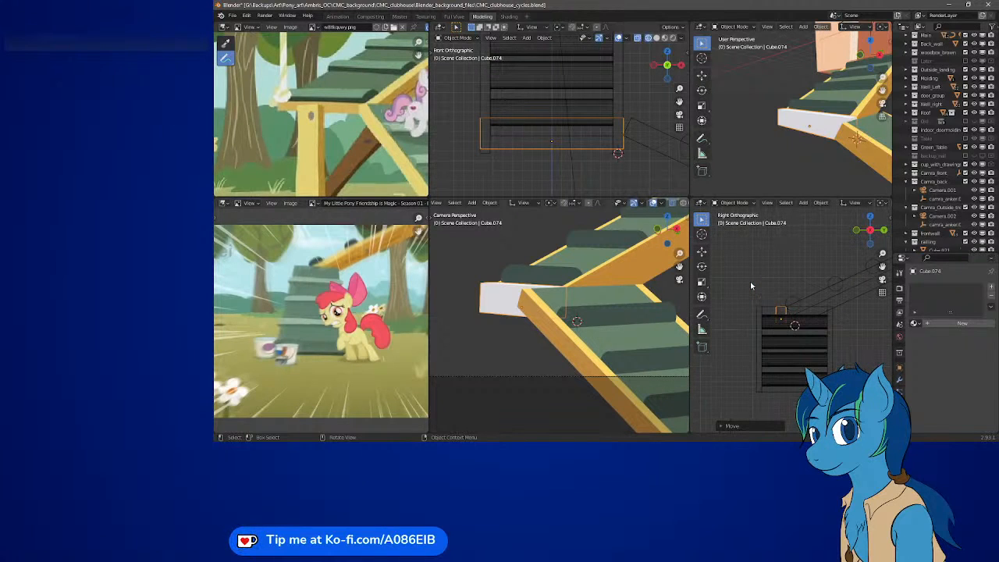
key("KP_1")
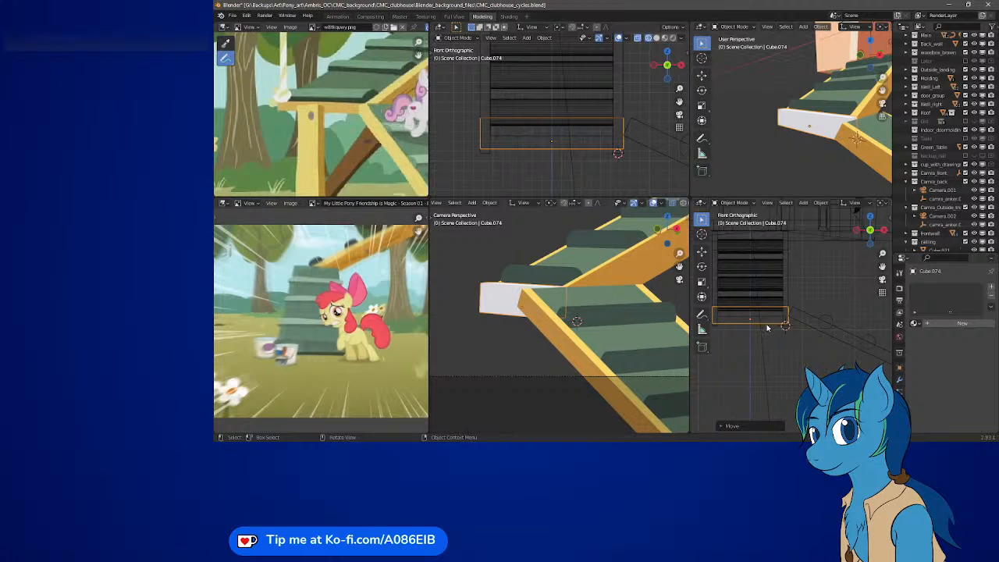
key("g")
right_click(756, 355)
key("shift+d")
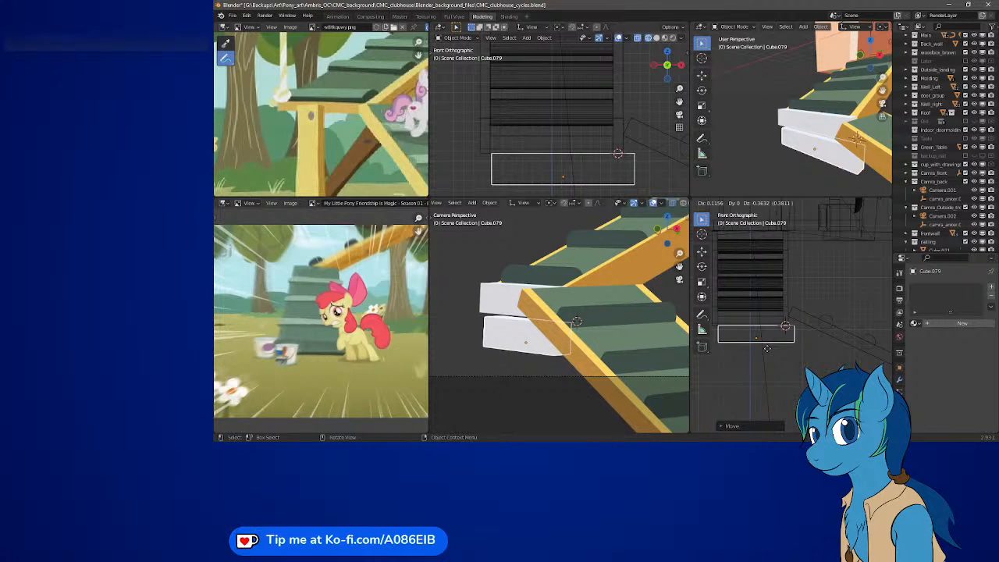
left_click(758, 392)
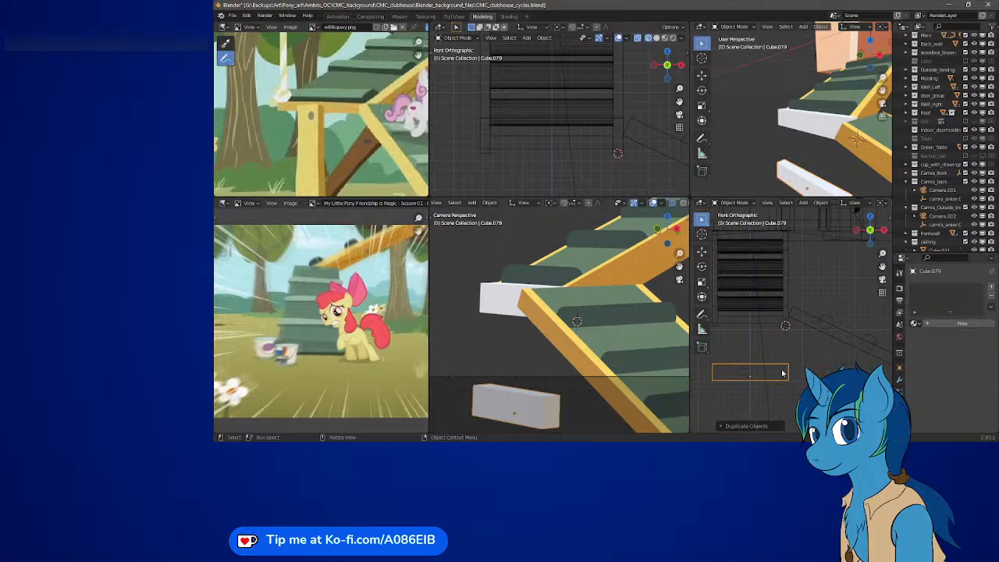
Open the copied beam's mesh for editing and move its lower negative-X vertices 0.03 inward along X and 0.02 down.
key("Tab")
key("g")
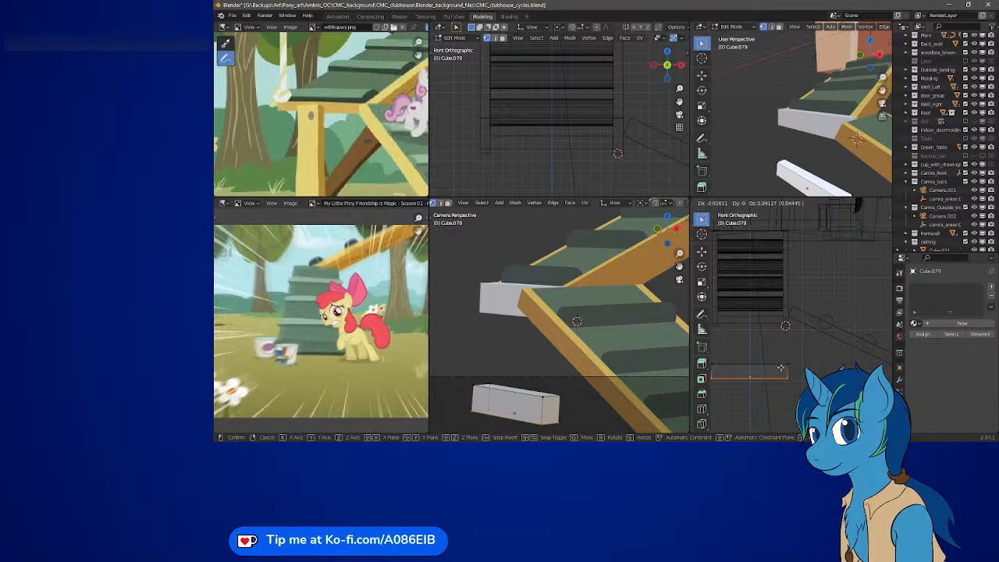
left_click(779, 382)
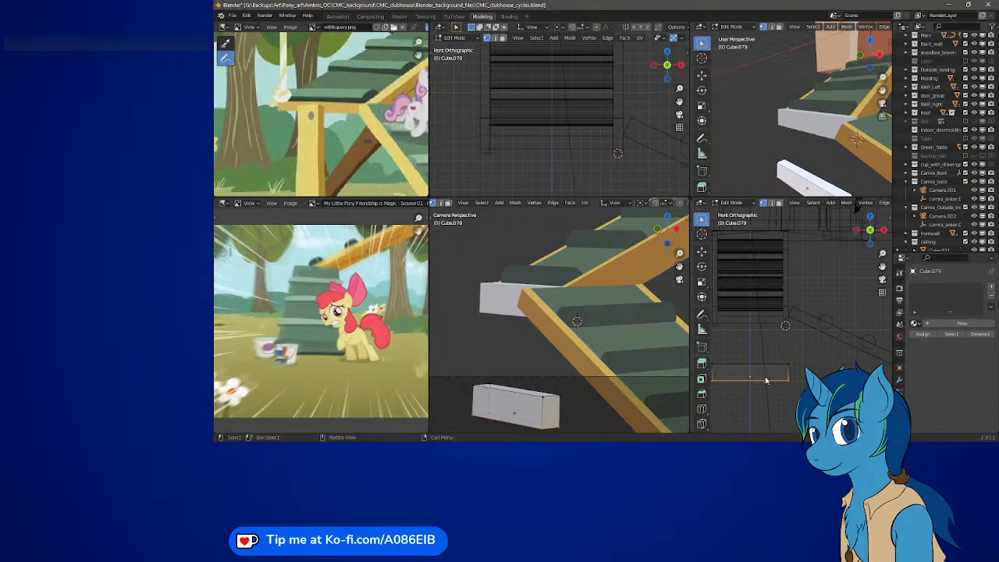
middle_click_drag(766, 380, 821, 336)
key("KP_1")
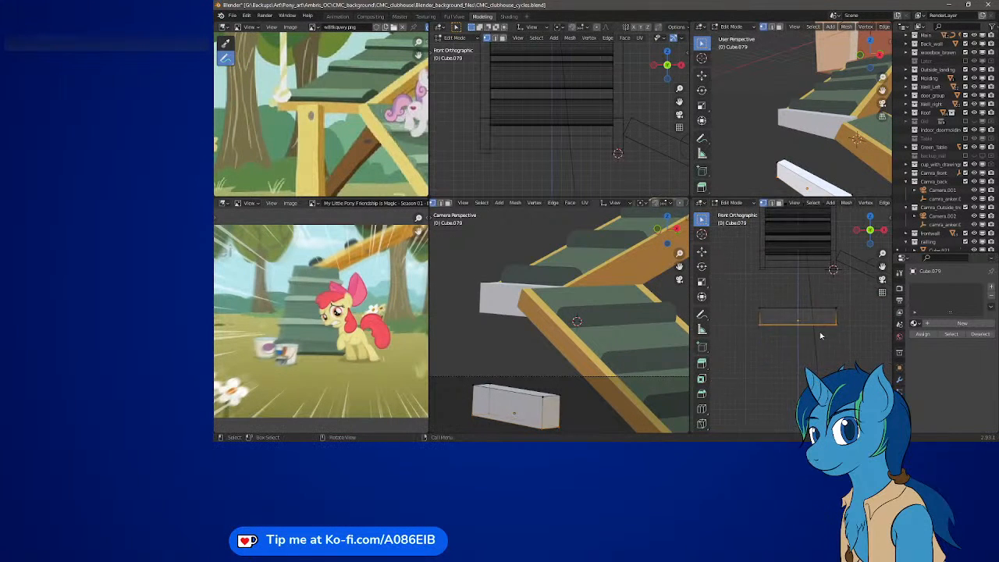
scroll(820, 336, "up", 5)
scroll(801, 339, "down", 2)
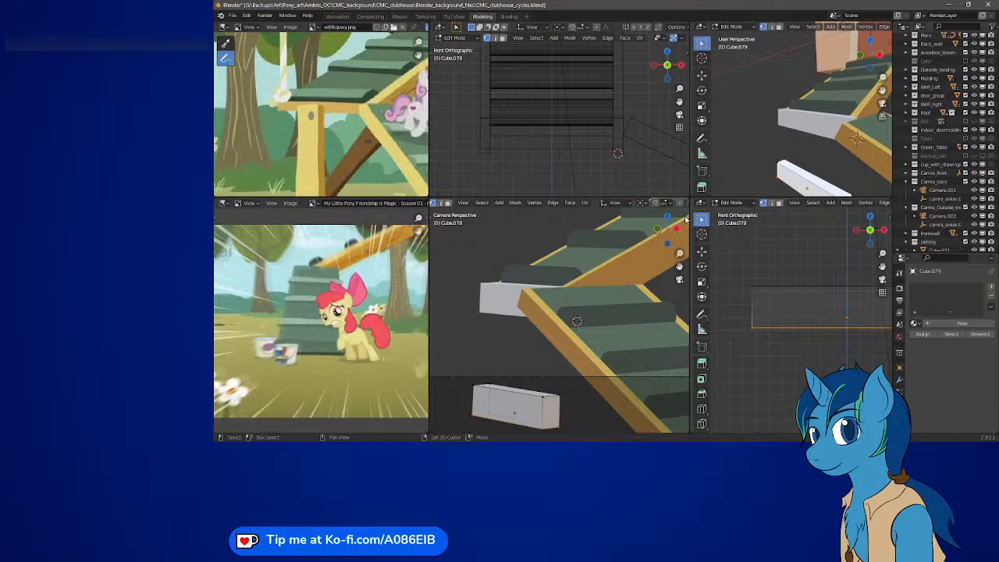
middle_click_drag(559, 144, 555, 42, "shift")
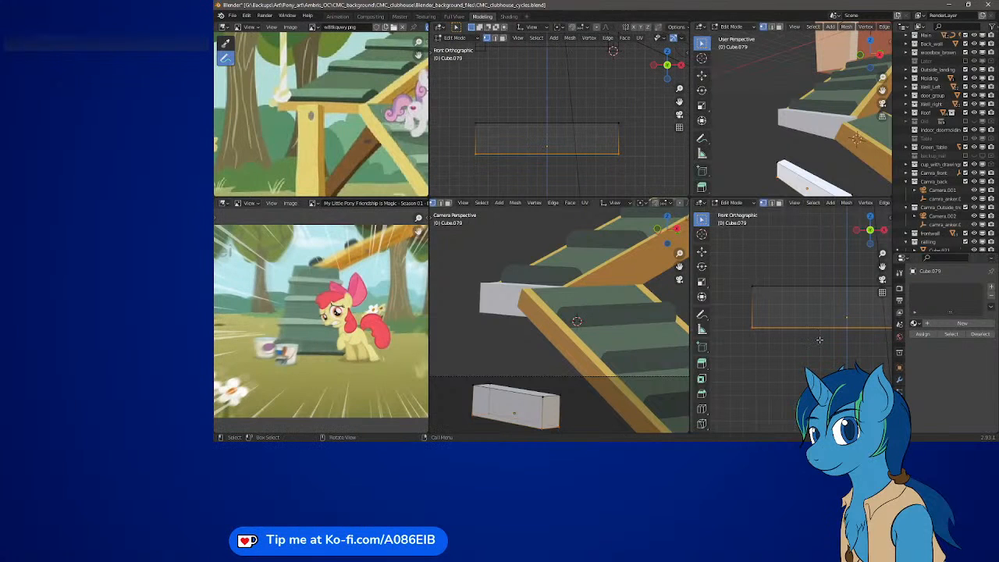
scroll(818, 340, "up", 5)
middle_click_drag(747, 341, 824, 340, "shift")
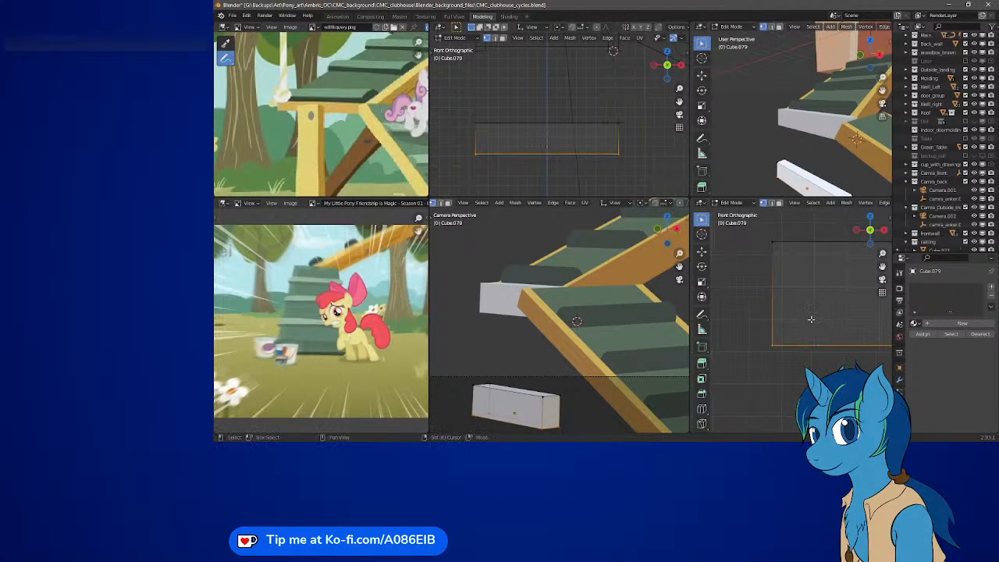
scroll(812, 332, "up", 2)
scroll(815, 324, "up", 1)
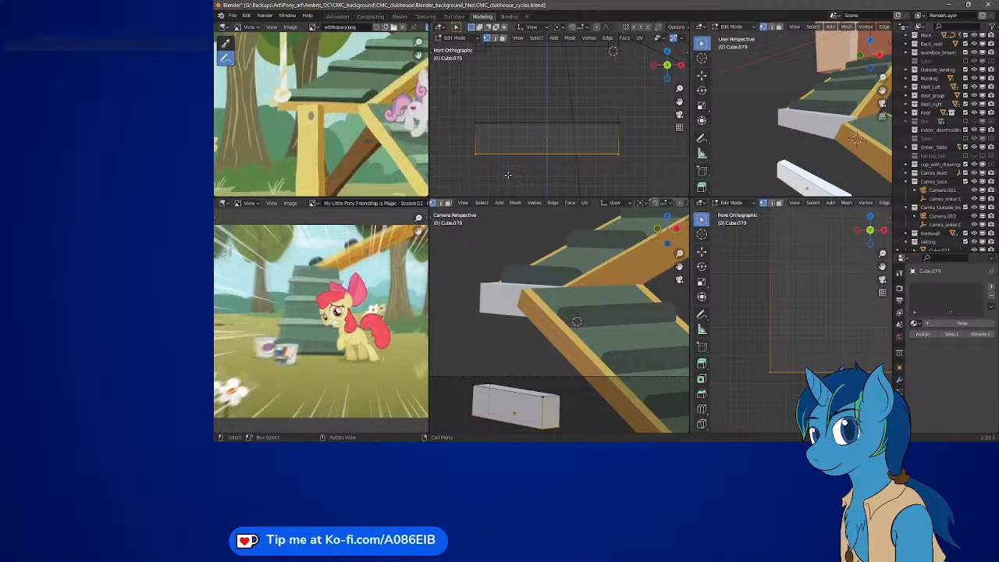
left_click_drag(761, 361, 799, 397)
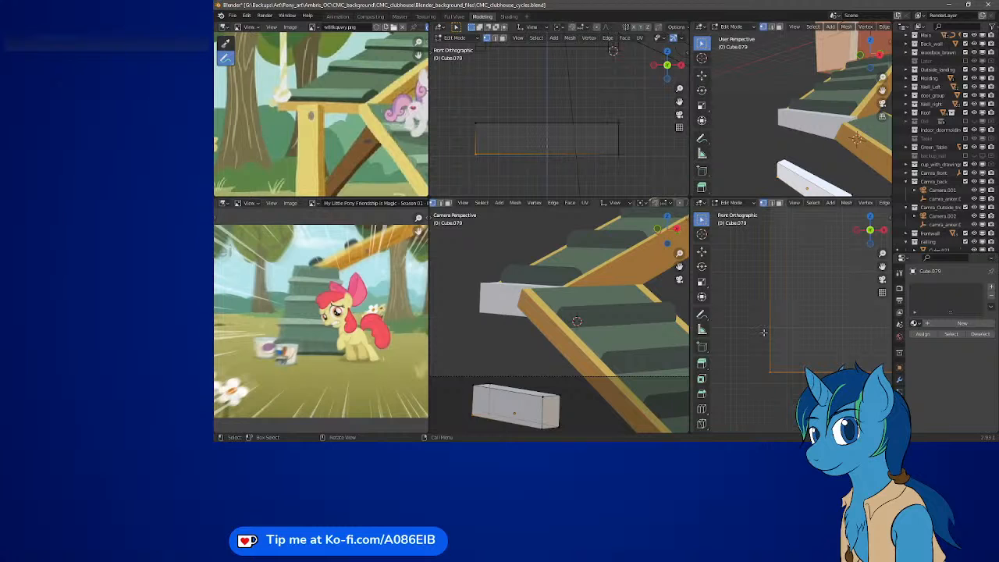
key("g")
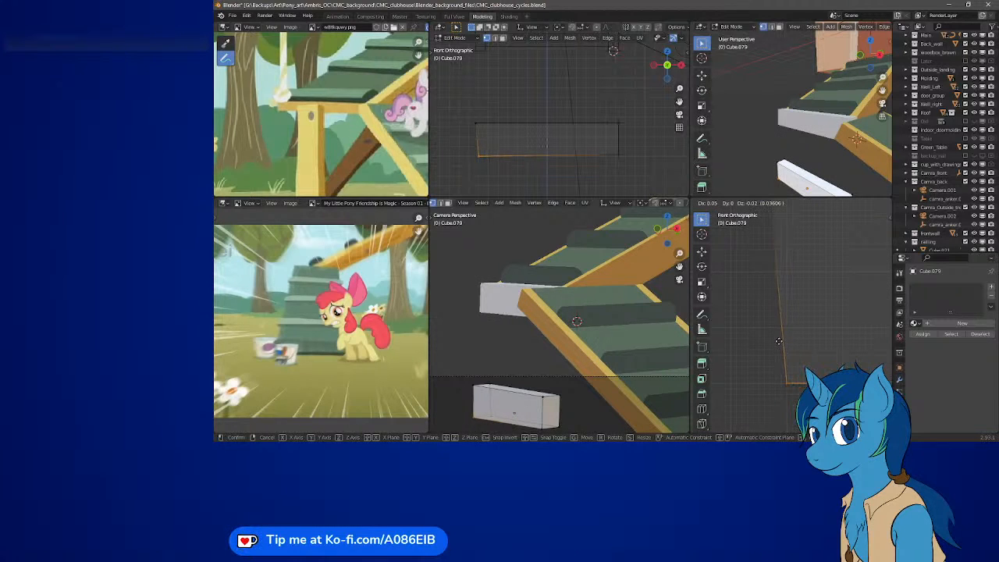
left_click(784, 341)
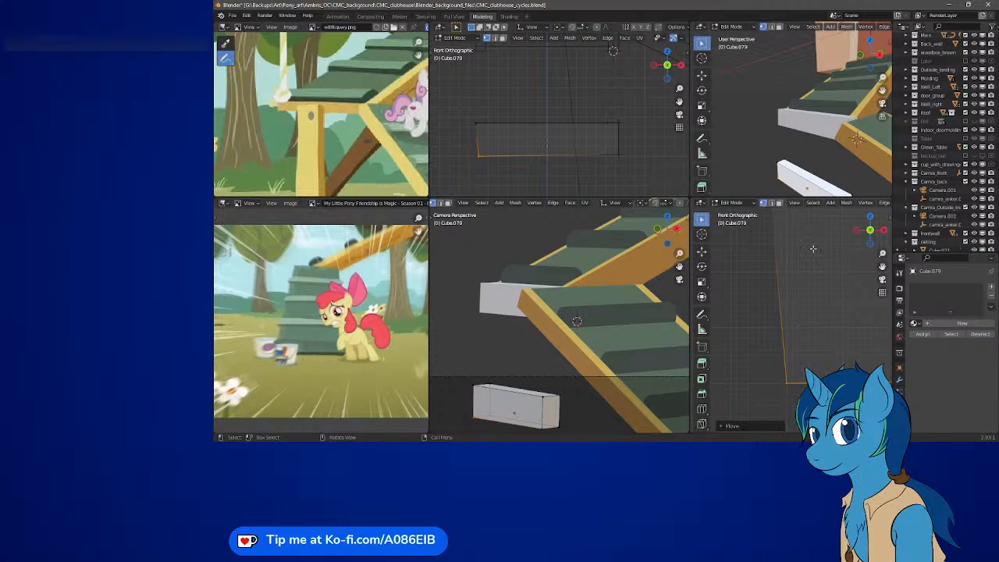
Move the copied beam's upper vertices at each end about 0.03 inward along X and 0.04 down.
scroll(813, 248, "down", 4)
left_click_drag(763, 287, 785, 327)
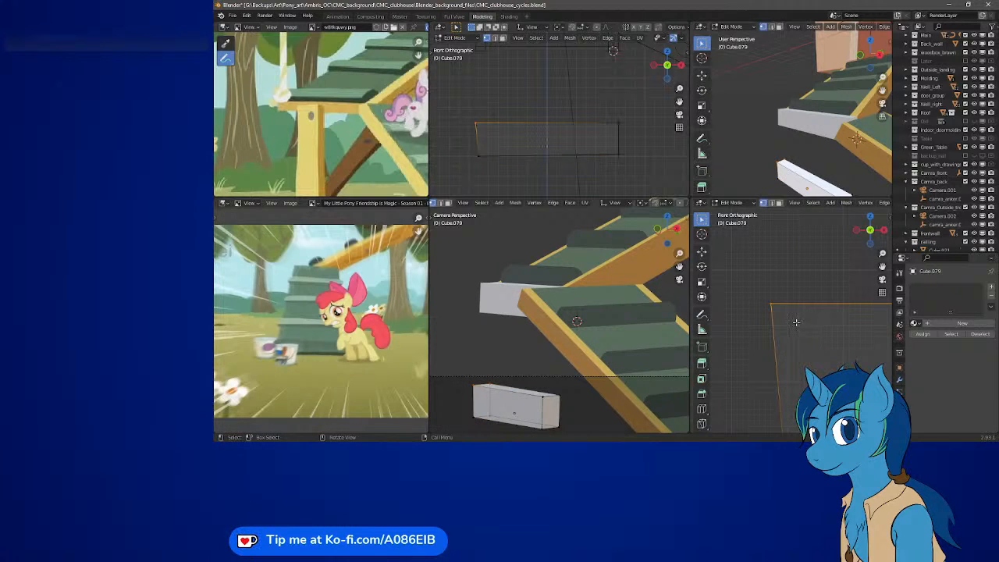
key("g")
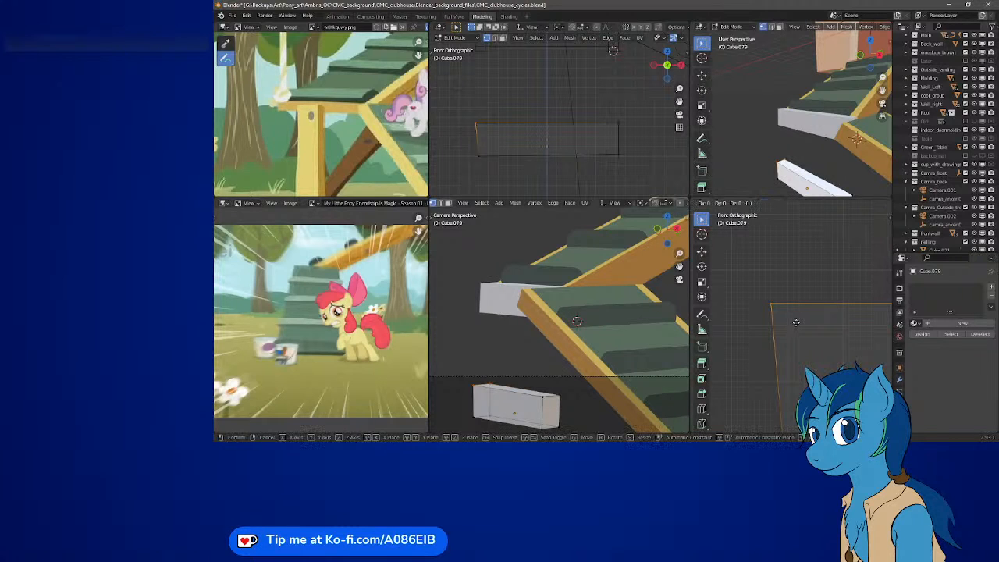
left_click(823, 360)
middle_click_drag(823, 360, 701, 329, "shift")
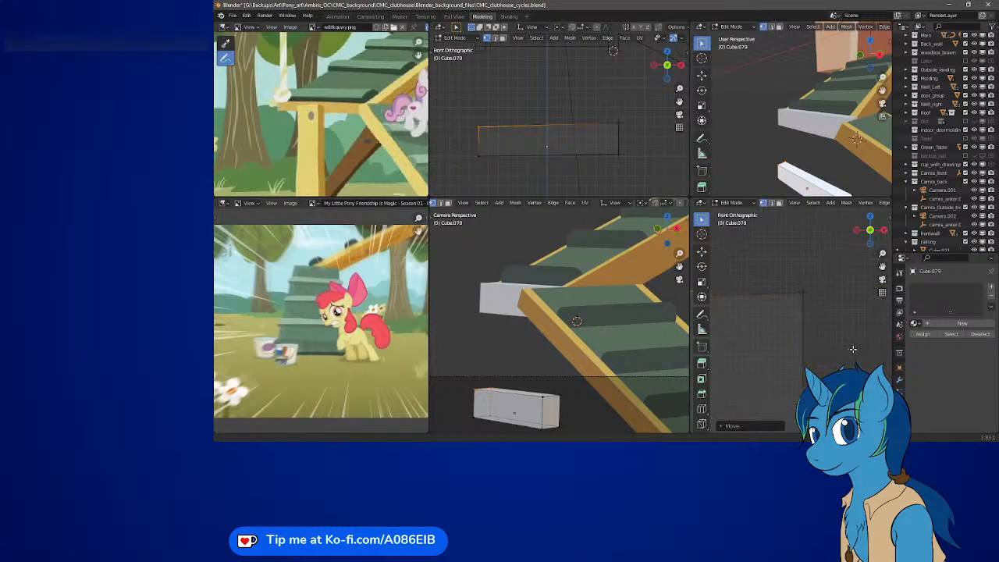
left_click_drag(789, 278, 840, 332)
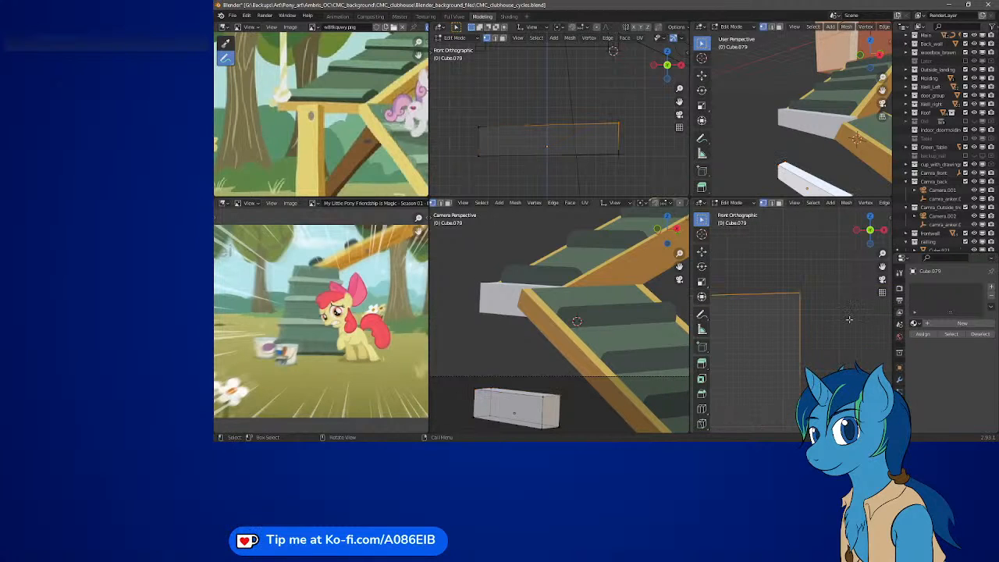
key("g")
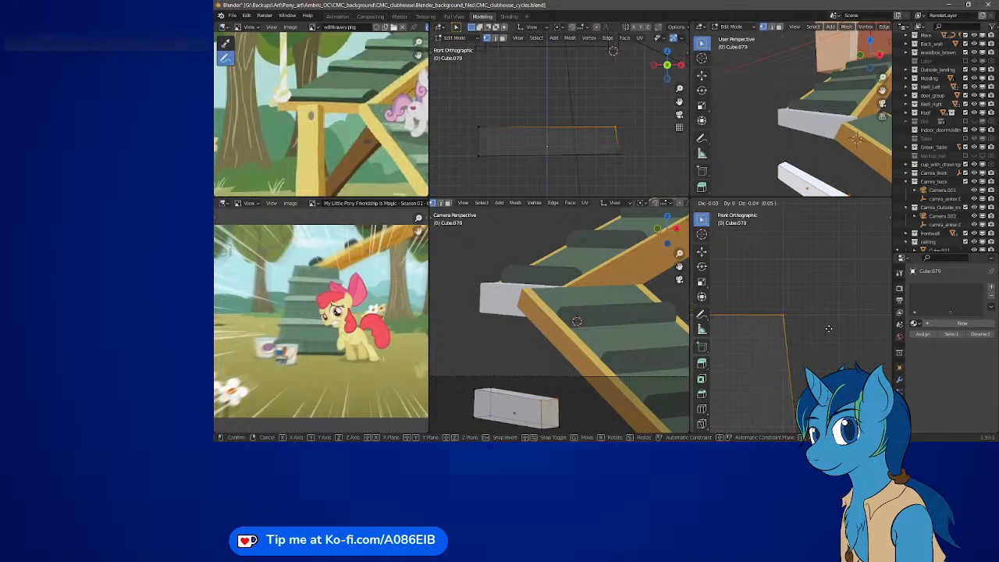
left_click(824, 329)
Move the copied beam's lower positive-X vertices inward and down, in line with the vertices above and the opposite lower corner.
middle_click_drag(747, 374, 762, 202, "shift")
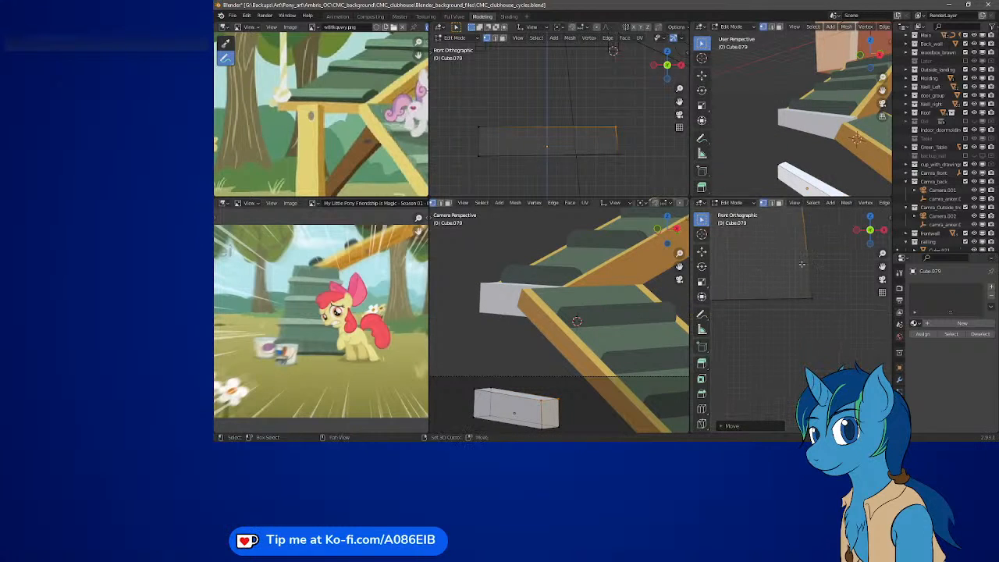
left_click_drag(836, 317, 795, 278)
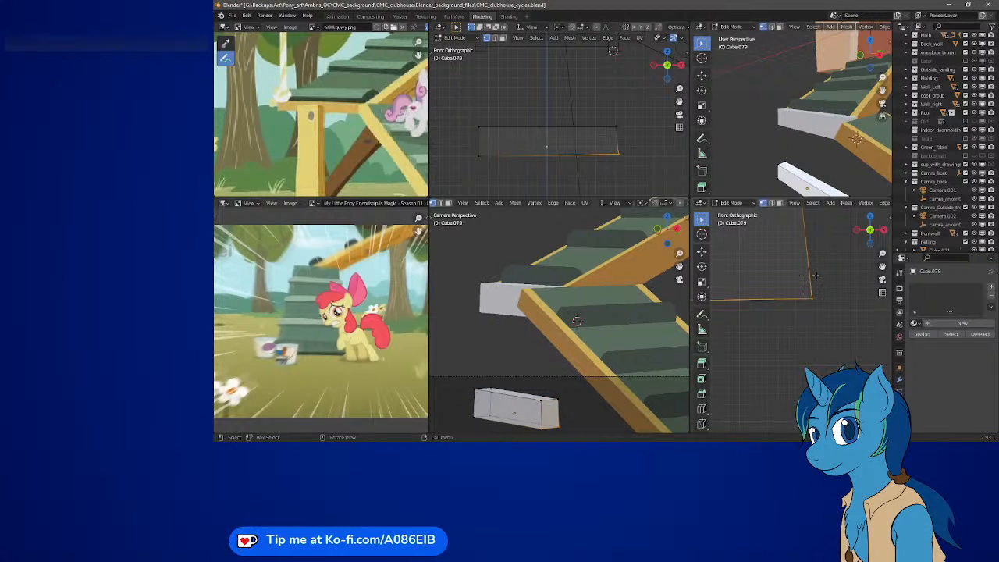
key("g")
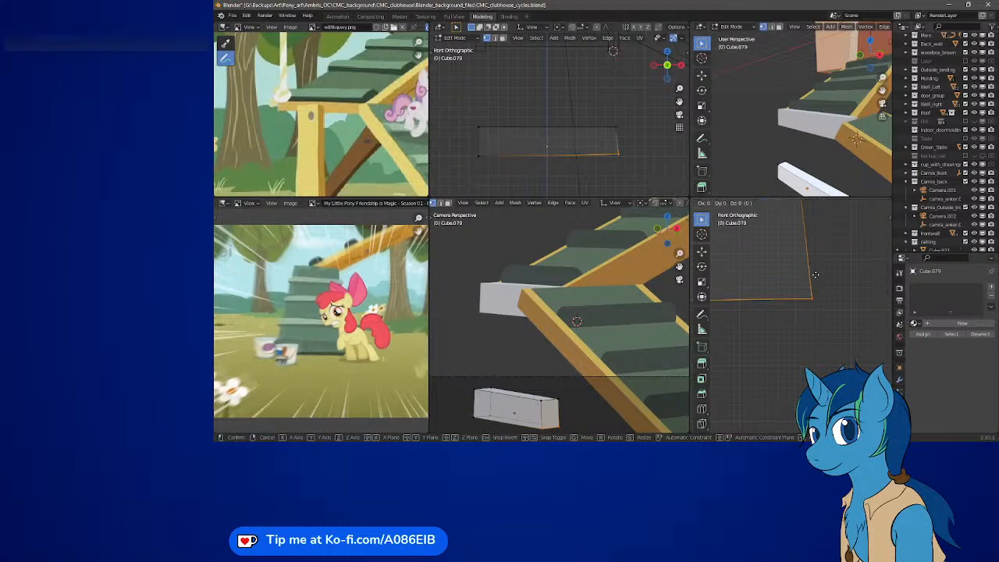
left_click(797, 284)
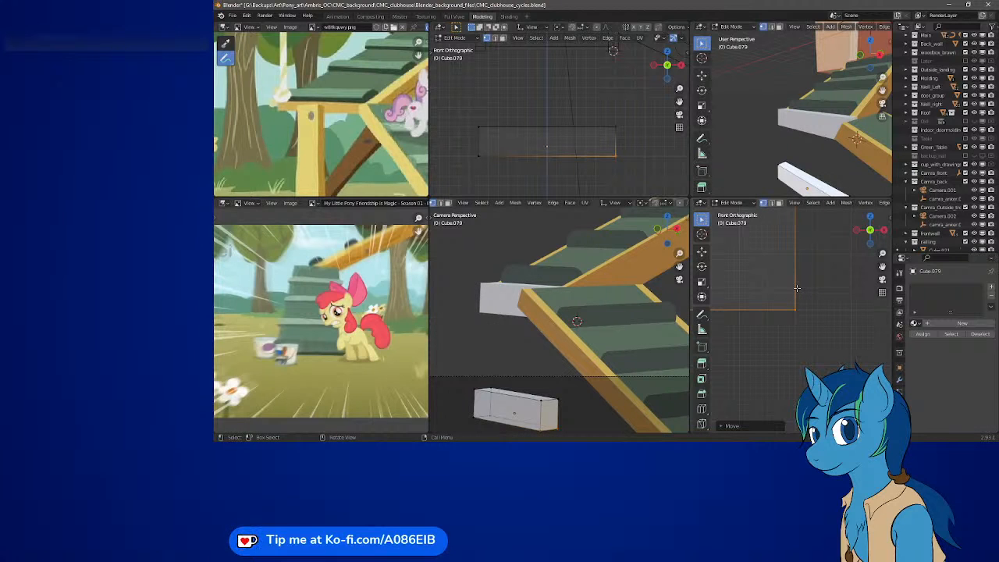
key("g")
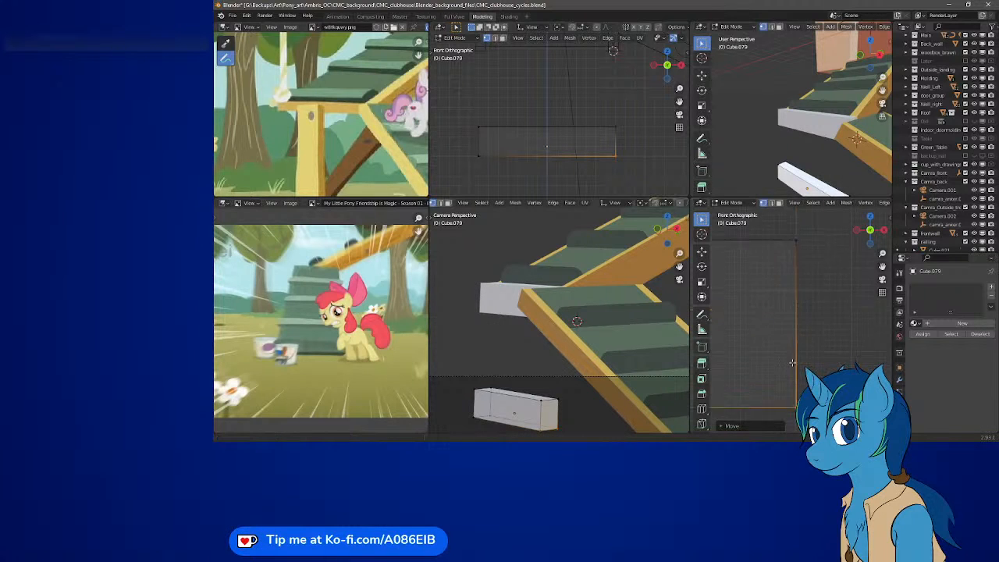
left_click(792, 378)
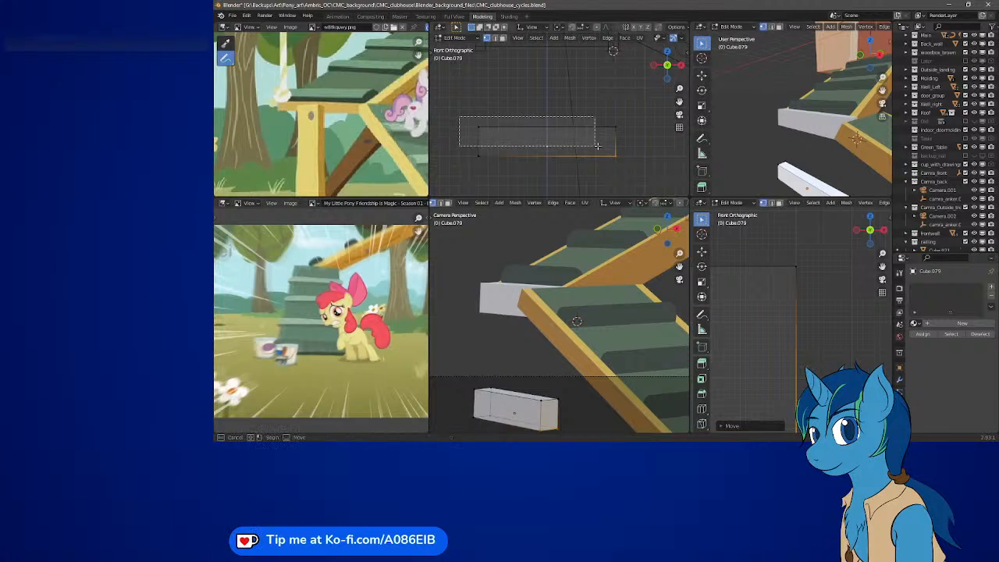
Select all the copied beam's top vertices and lower them along Z to reduce its height by about a third.
left_click(729, 266, "shift")
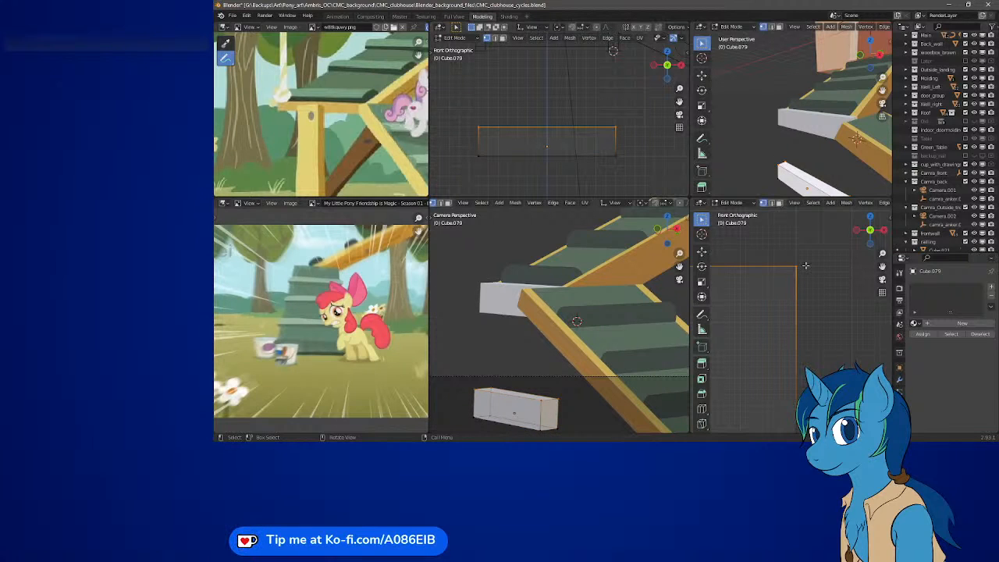
key("g")
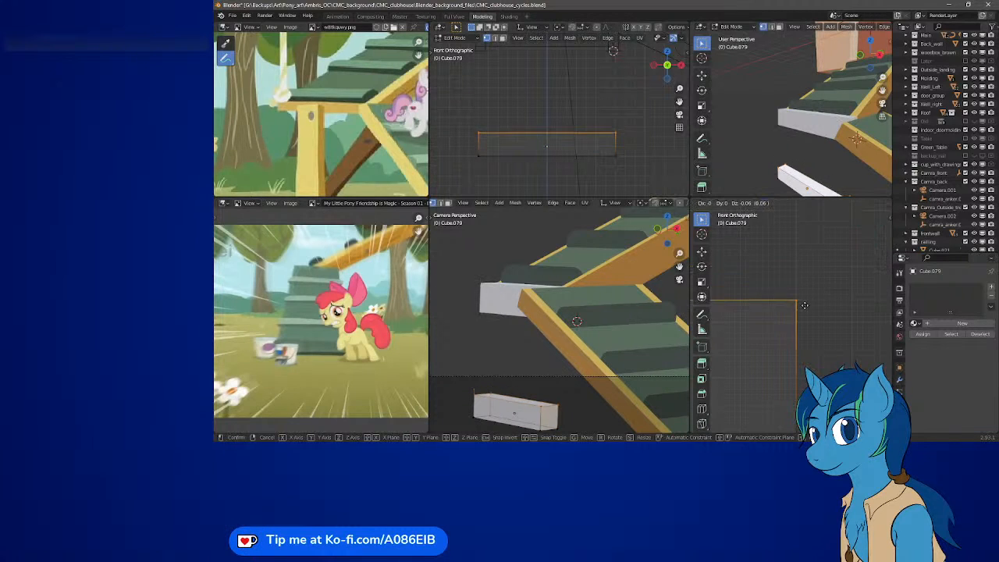
left_click(804, 320)
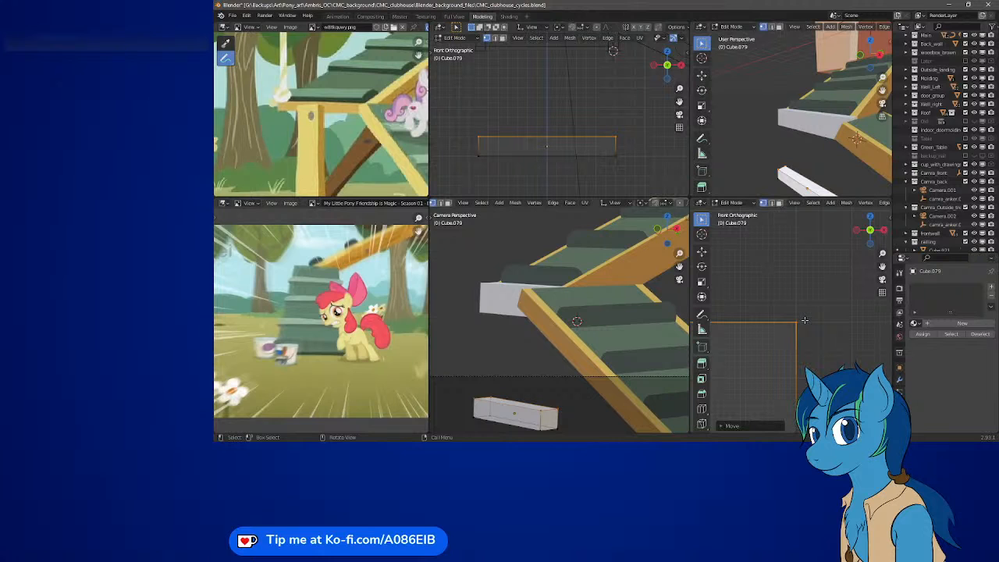
Try to lower the bottom edge of the loose plank in the front view, and undo the move.
key("KP_3")
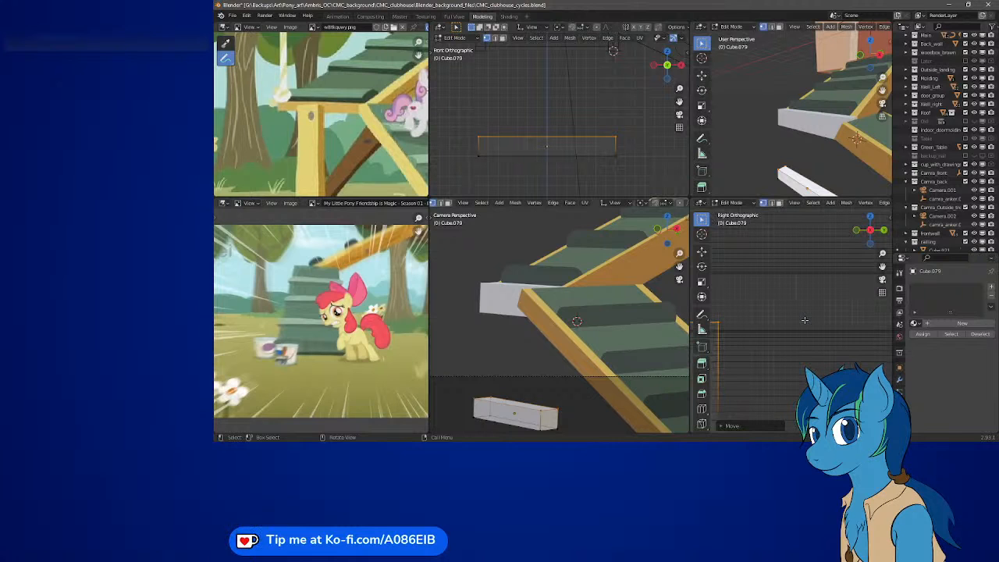
key("KP_Decimal")
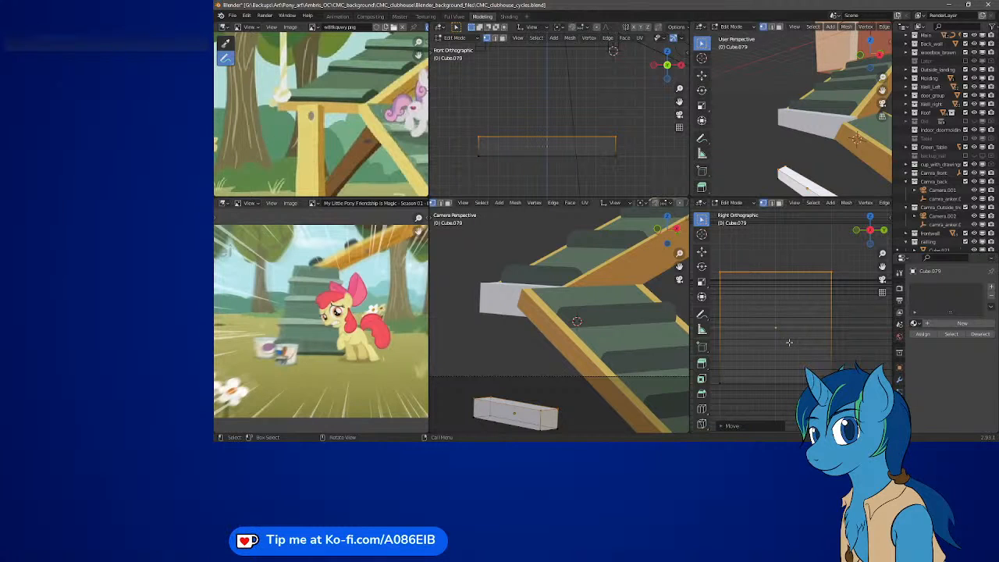
key("KP_1")
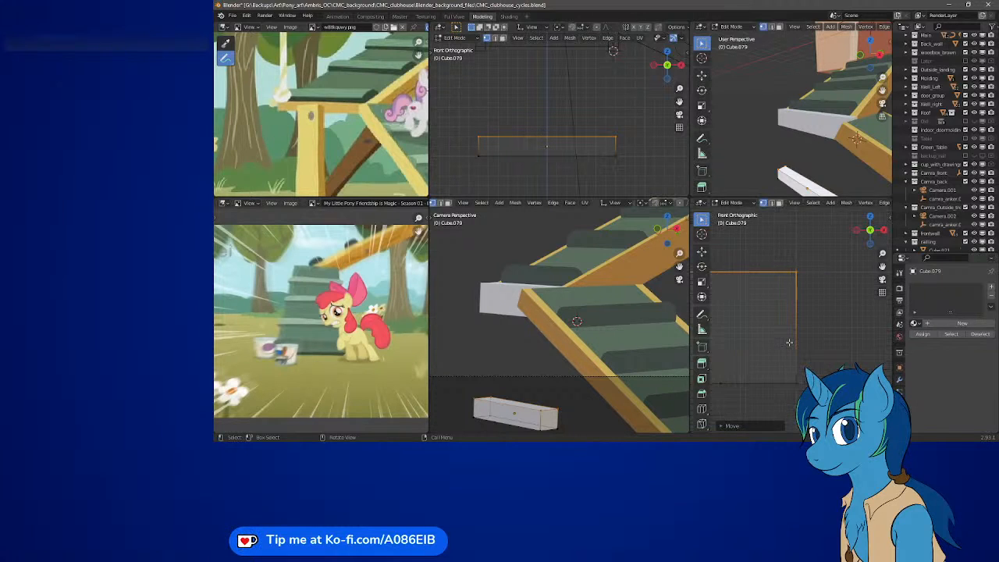
scroll(789, 342, "down", 4)
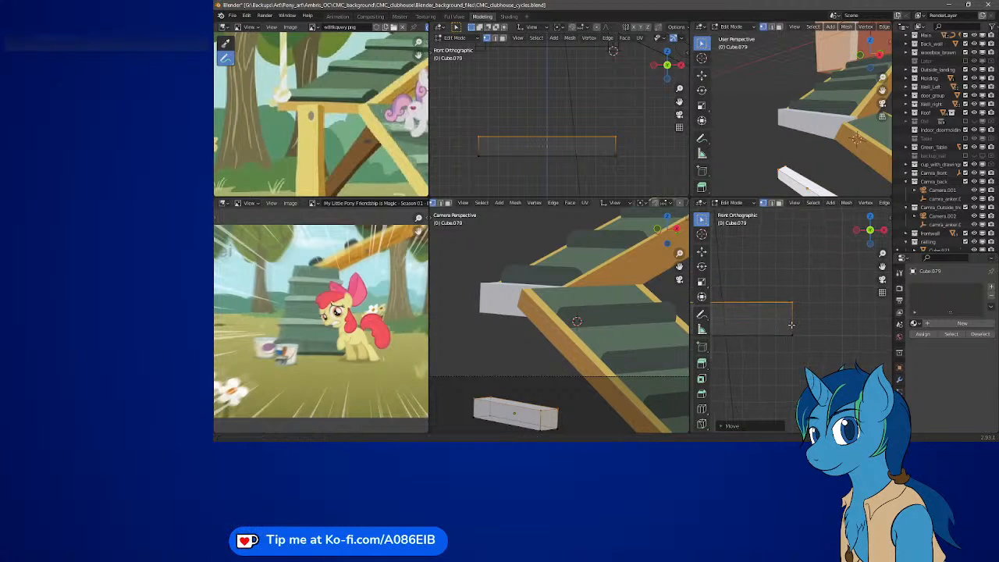
middle_click_drag(720, 323, 861, 321, "shift")
scroll(791, 307, "up", 6)
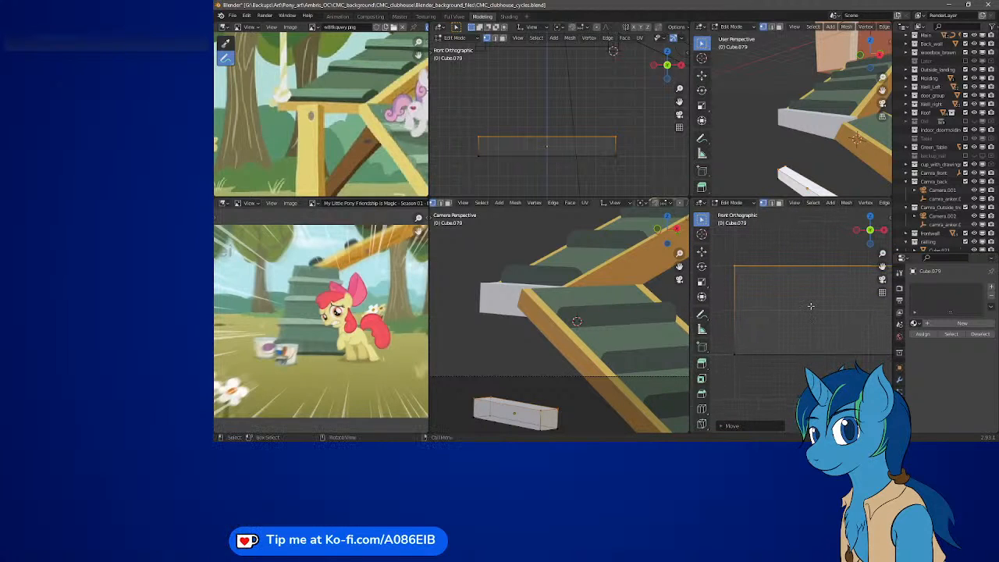
left_click_drag(456, 148, 627, 173)
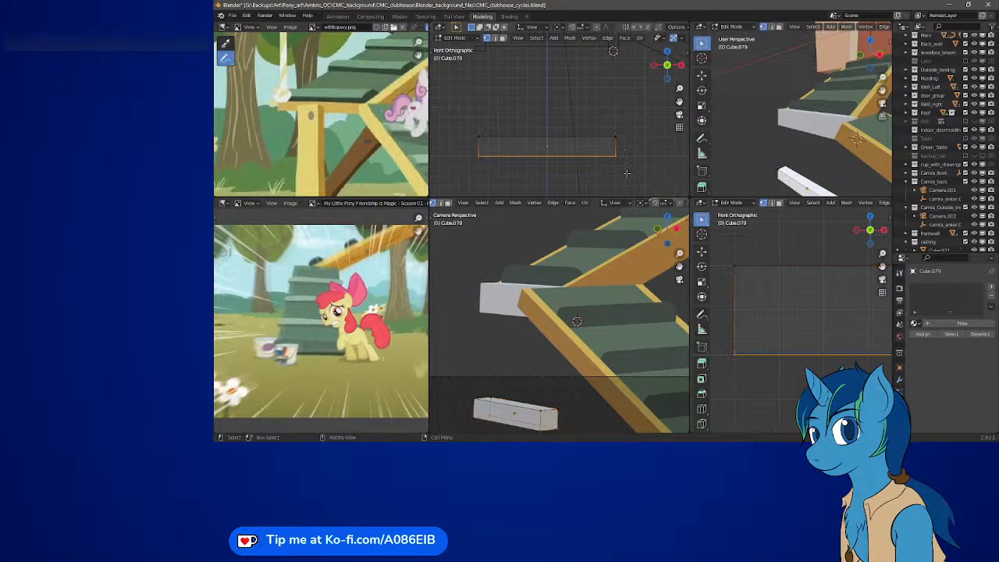
key("g")
left_click(500, 146)
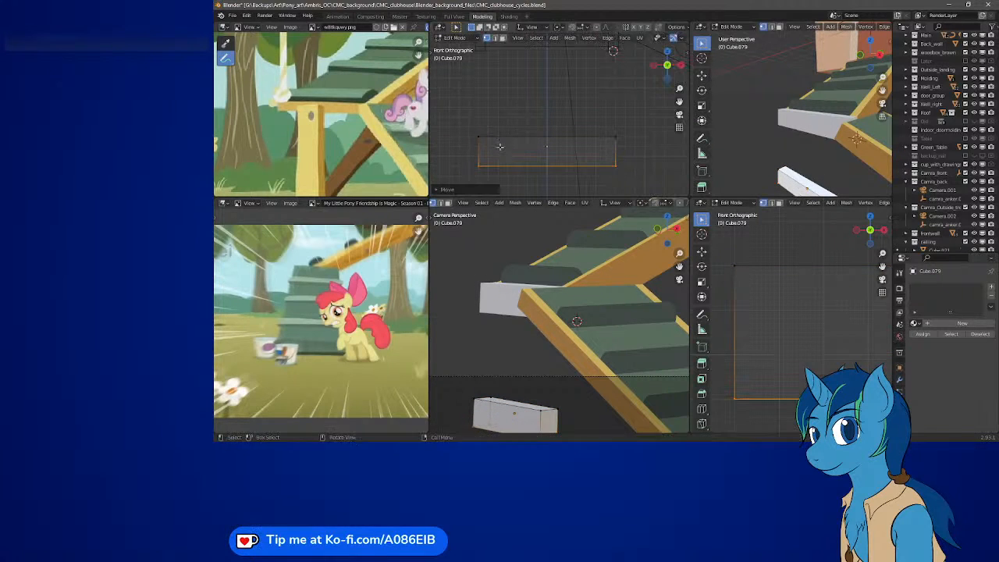
left_click_drag(472, 128, 619, 111)
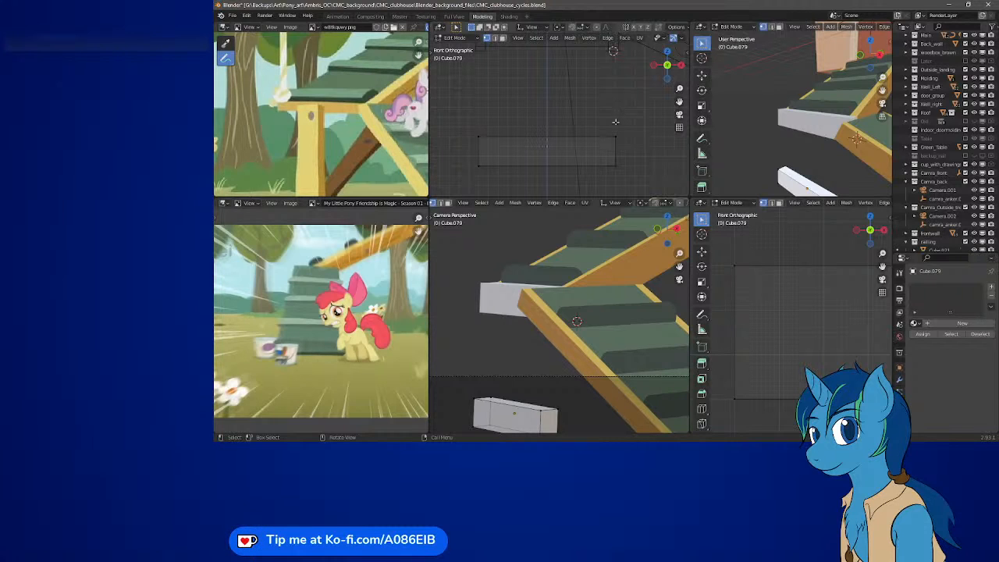
left_click(544, 164)
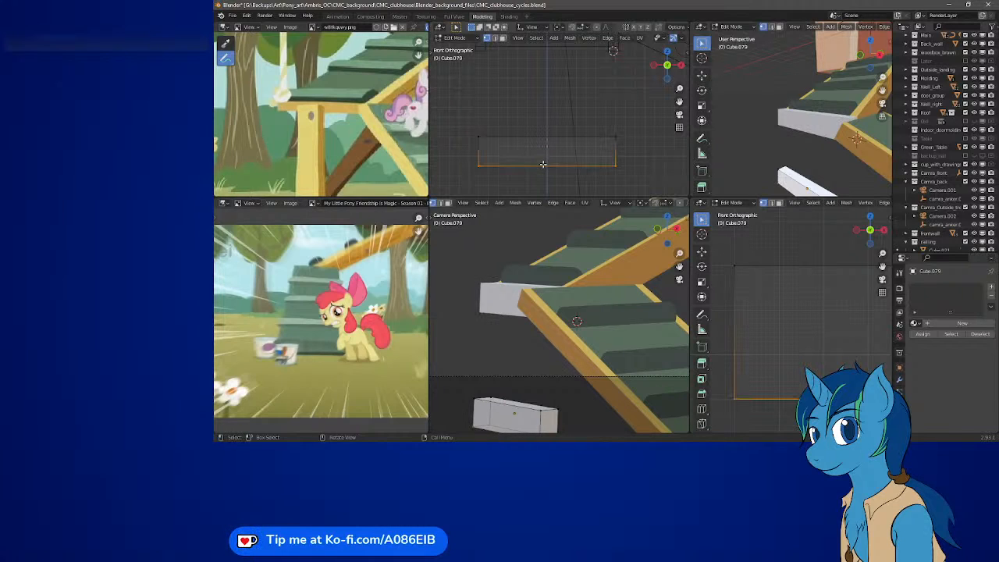
key("ctrl+z")
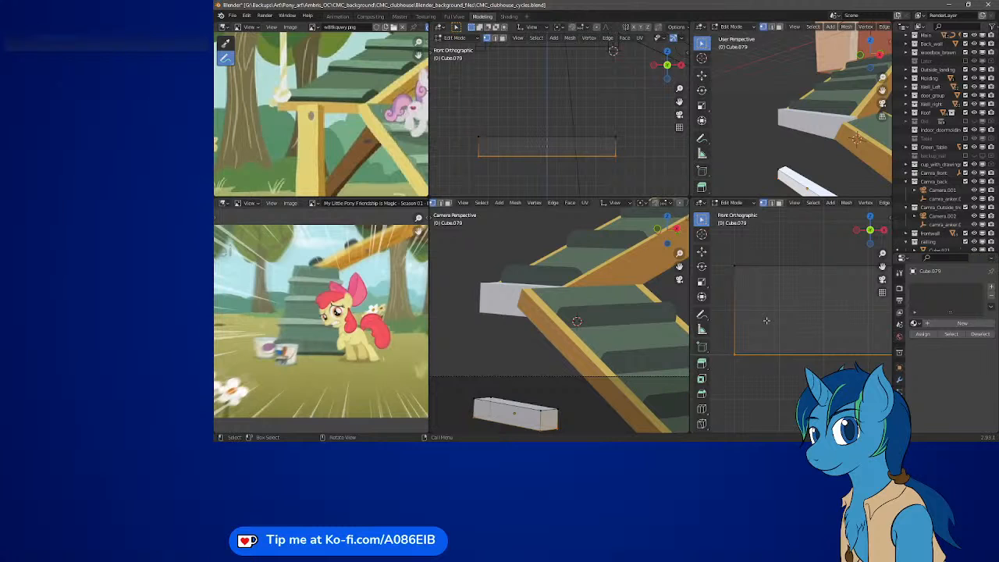
Lower the loose plank's bottom edge slightly and raise its top edge in small vertical moves in the front view.
key("g")
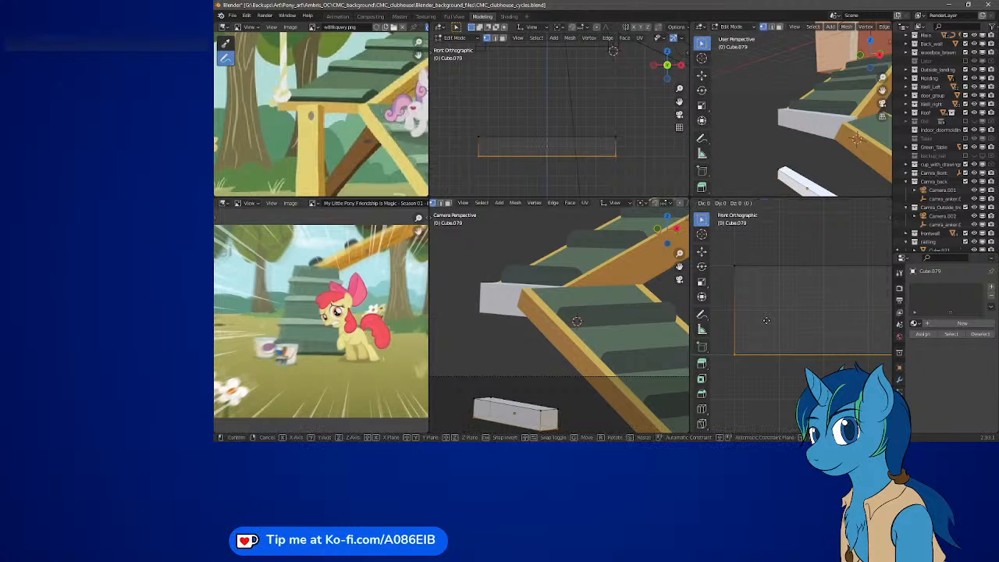
left_click(764, 326)
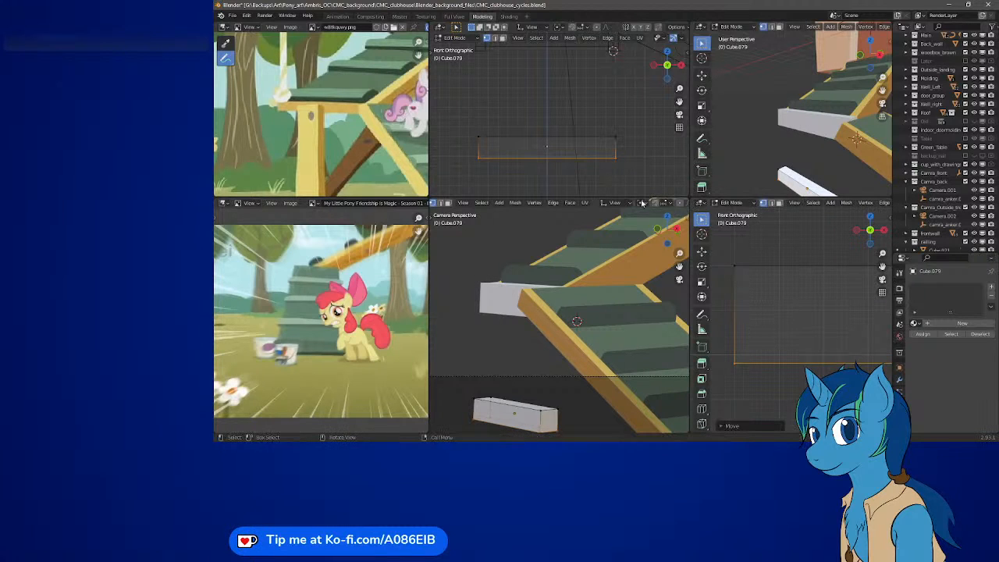
left_click_drag(465, 126, 648, 145)
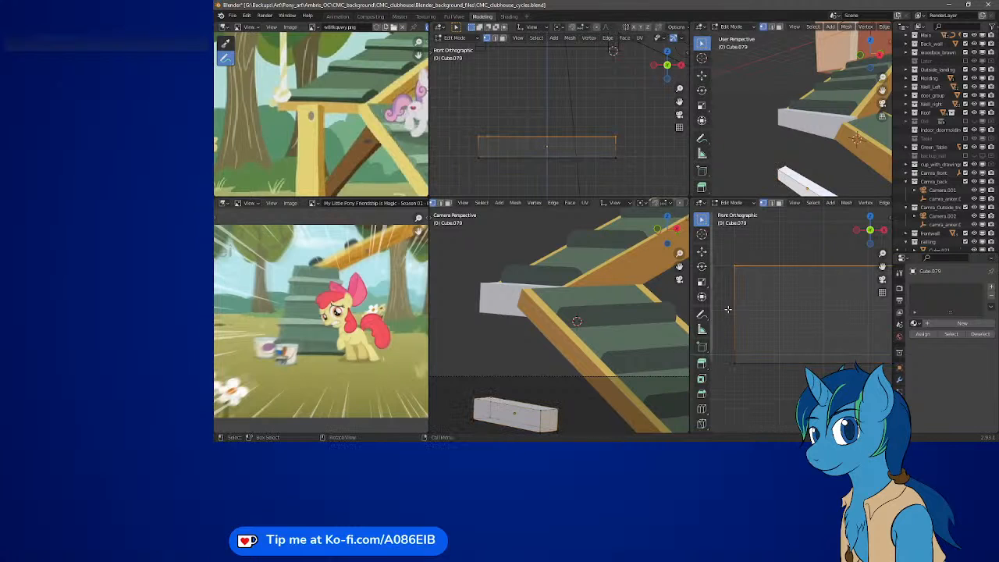
key("g")
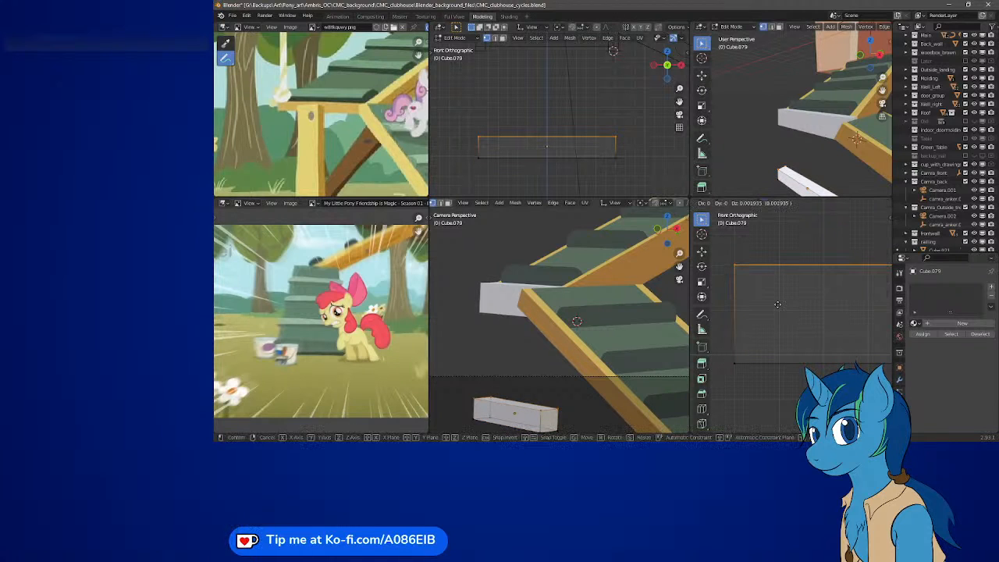
left_click(777, 294)
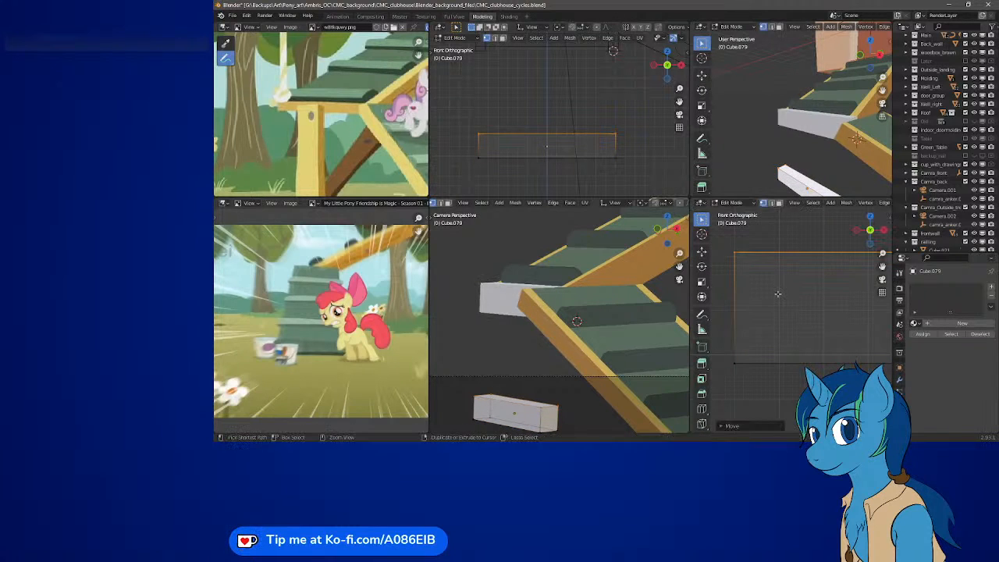
right_click(773, 275)
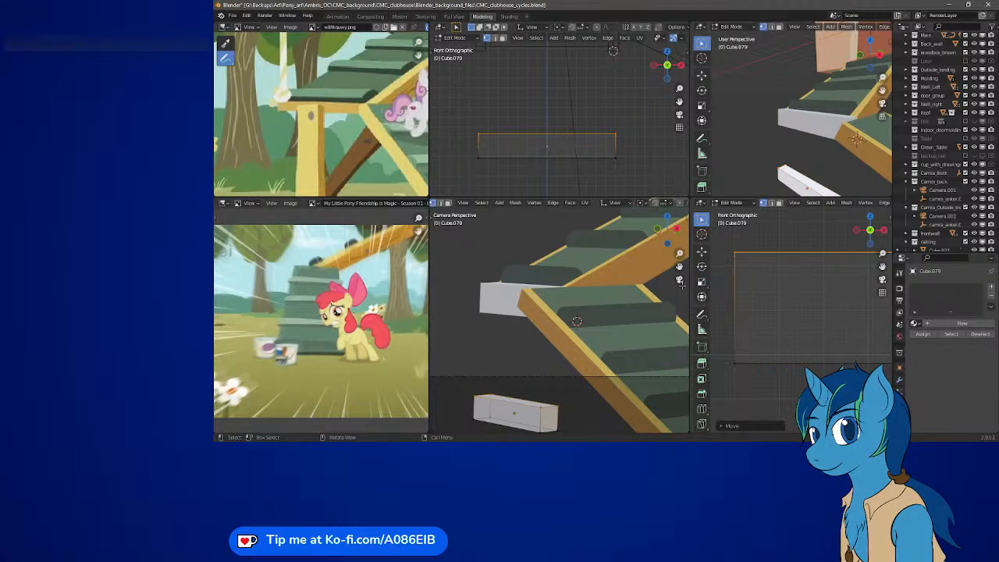
key("g")
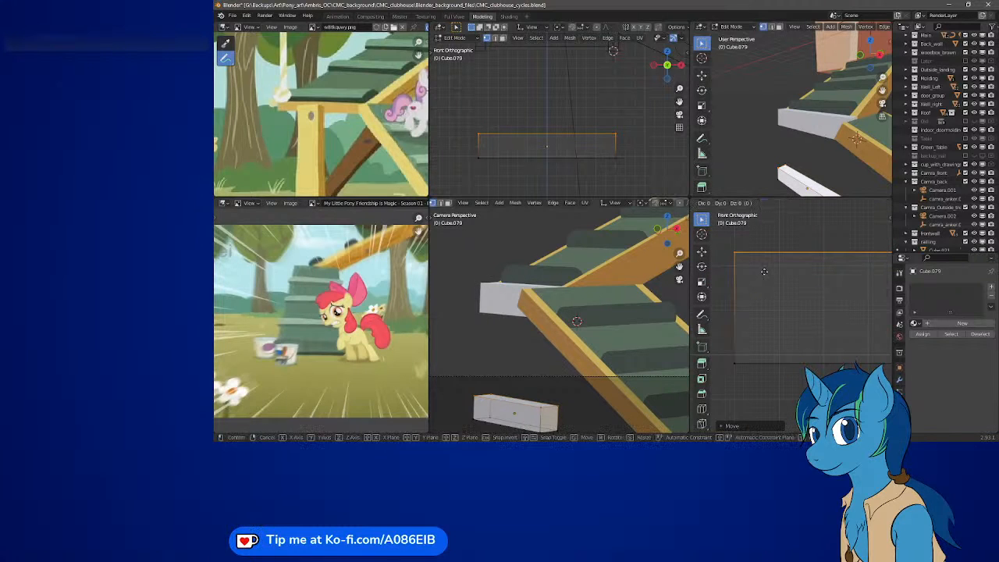
left_click(785, 292)
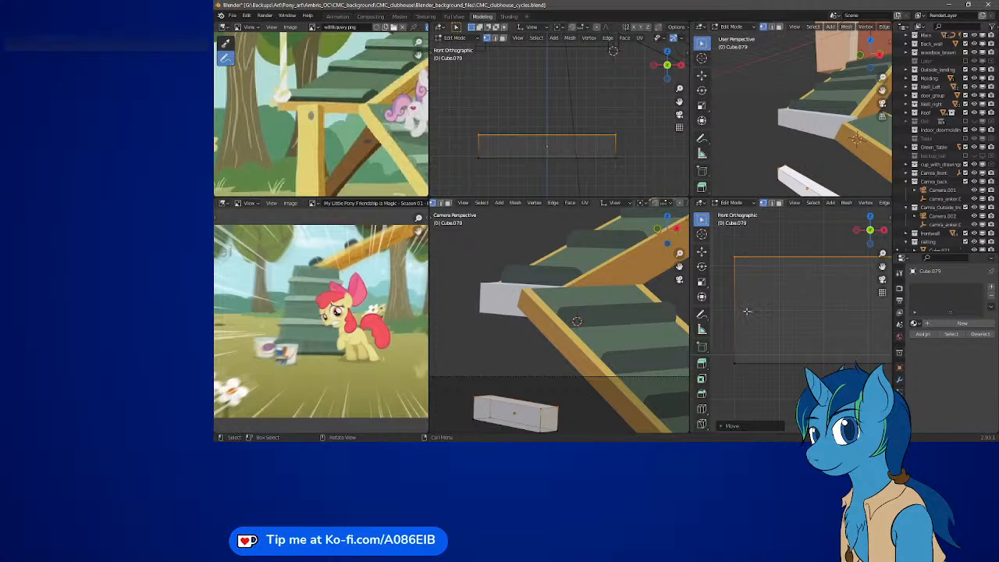
key("g")
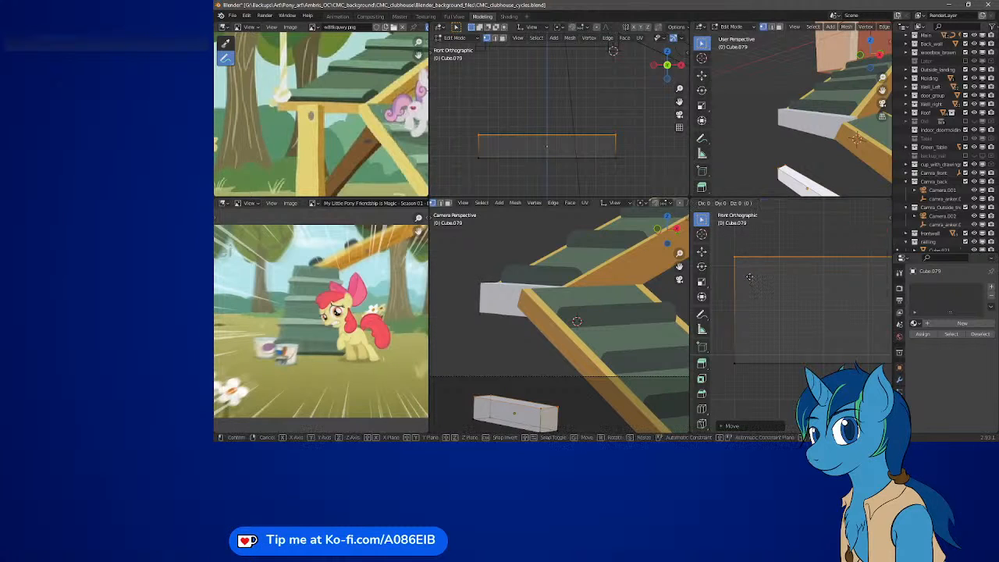
left_click(750, 268)
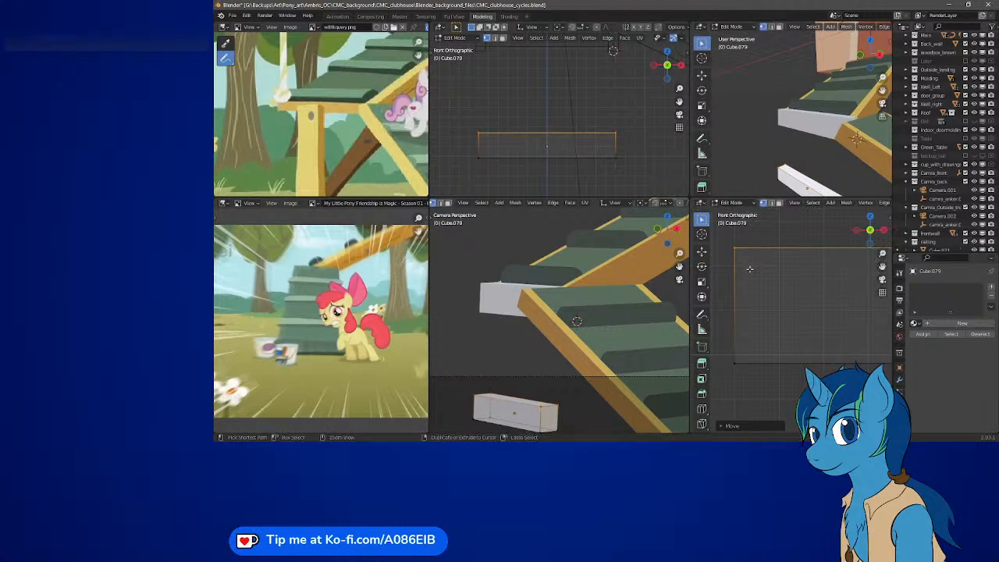
key("g")
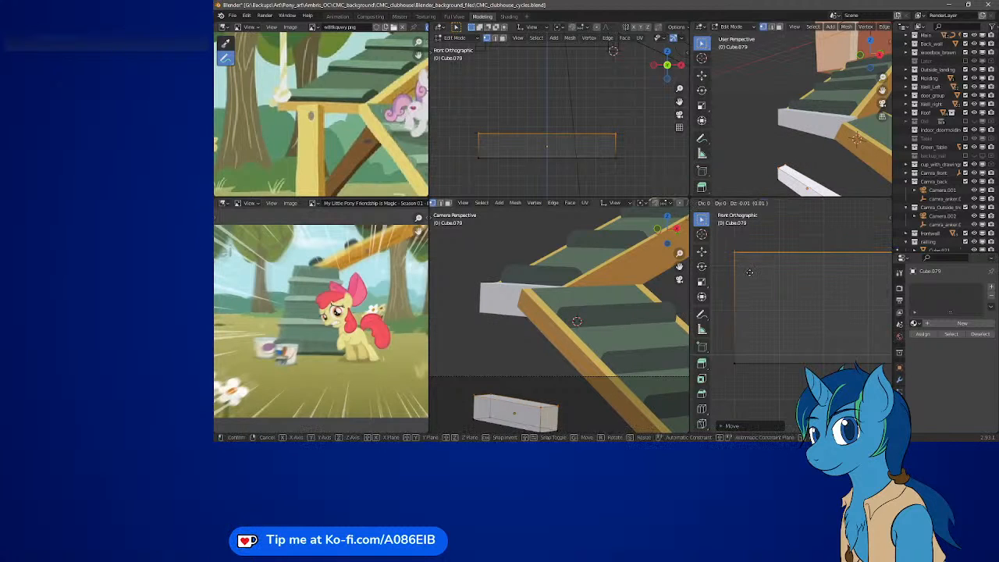
left_click(749, 273)
Select the loose plank's bottom vertices and move them down slightly more to increase its height.
left_click(741, 364)
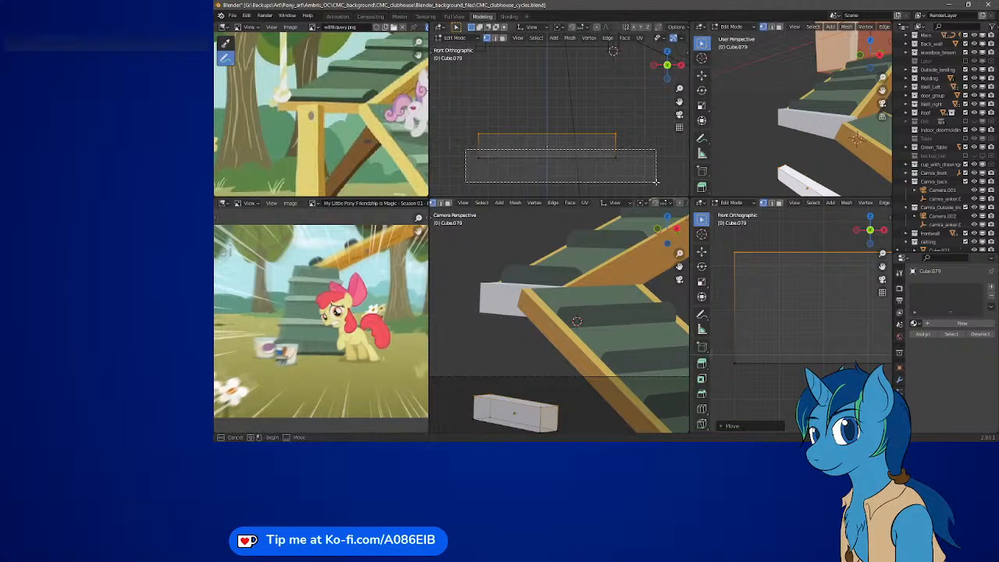
key("g")
left_click(782, 299)
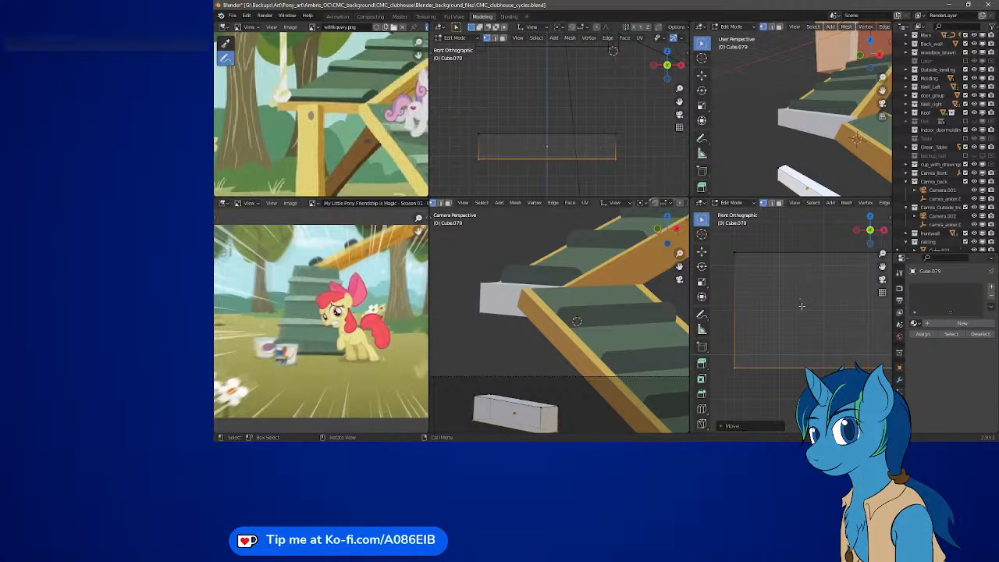
Thin the plank in the right view by moving its front face 0.05 inward along Y and its back face inward similarly, and return to Object Mode.
key("KP_3")
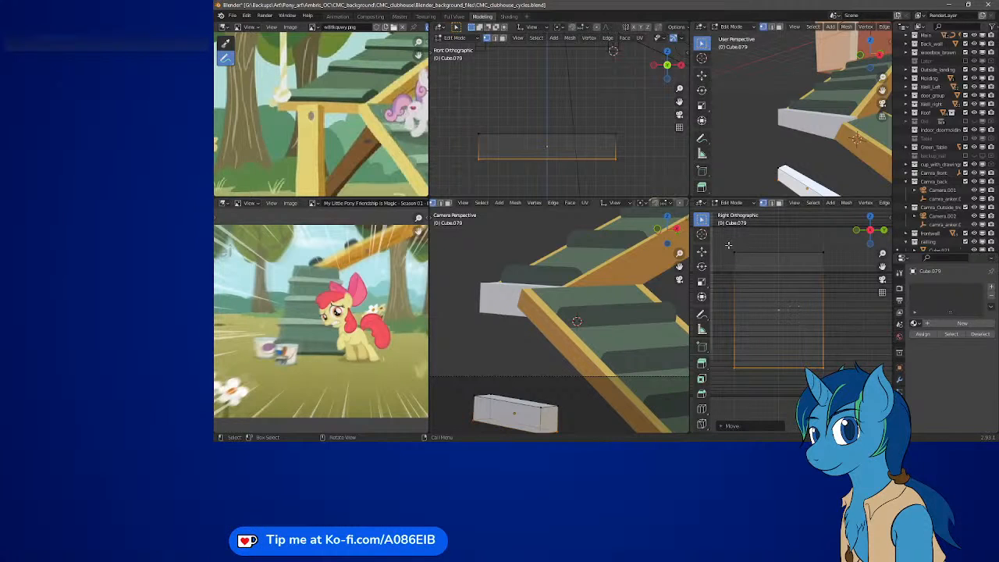
left_click_drag(729, 247, 753, 370)
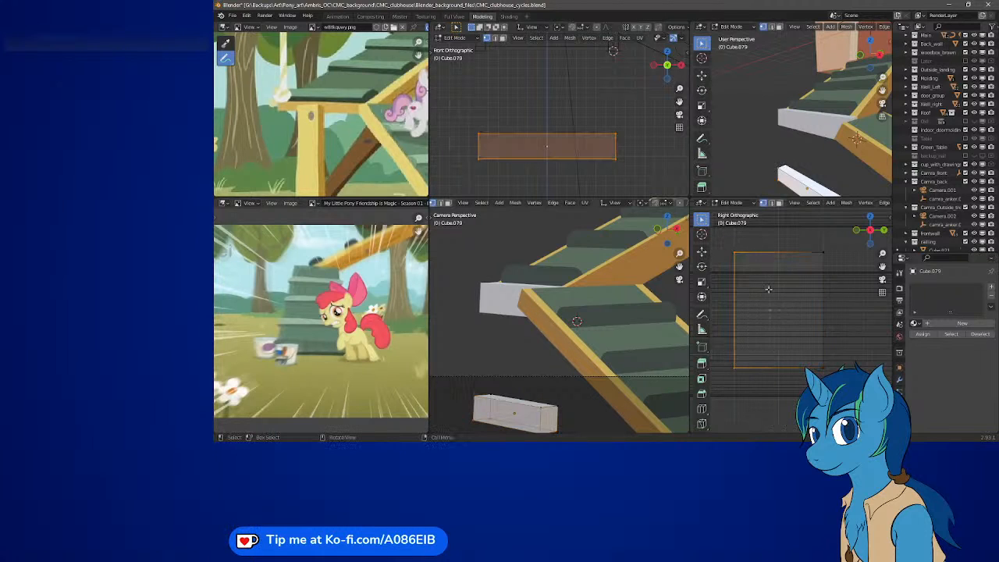
key("g")
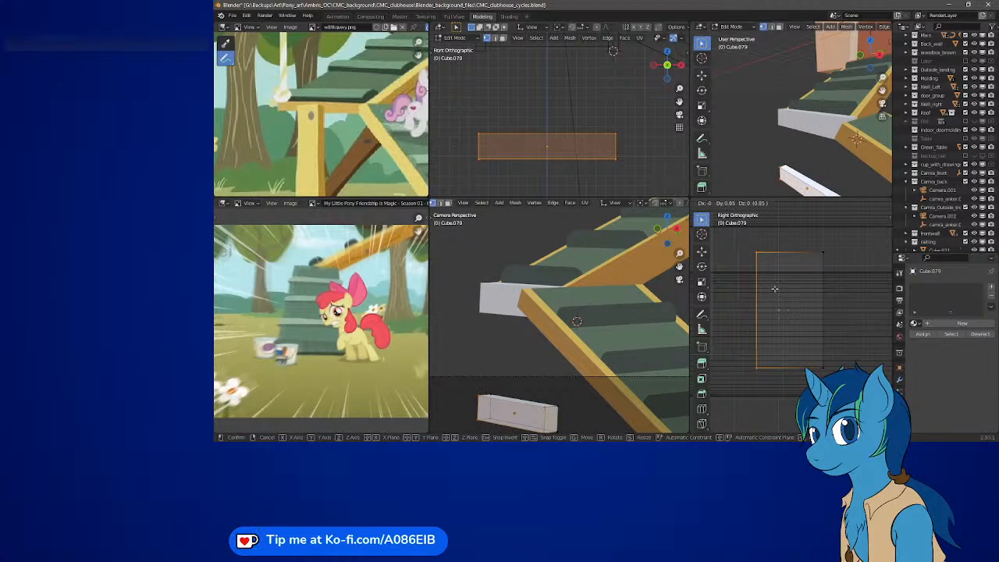
left_click(774, 288)
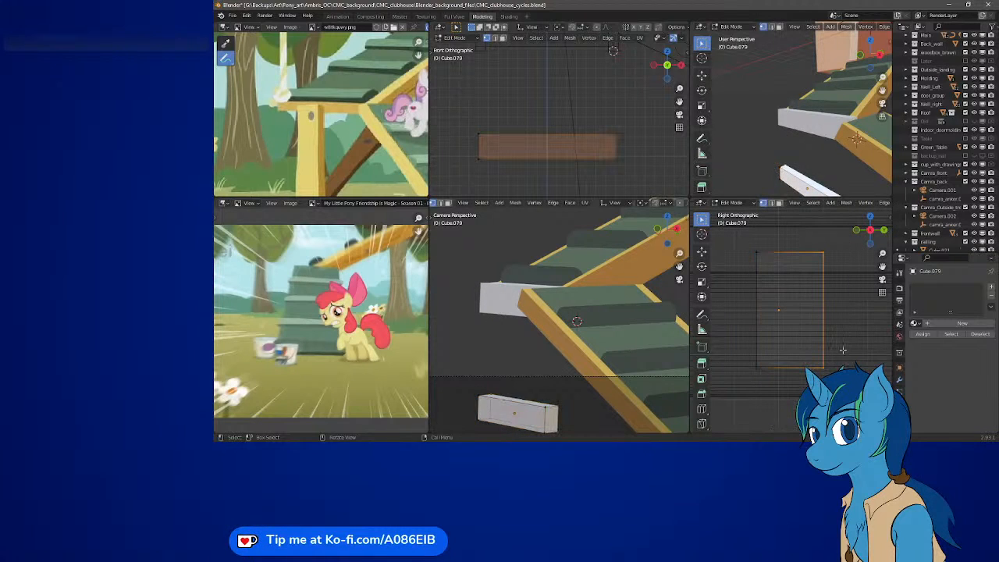
key("g")
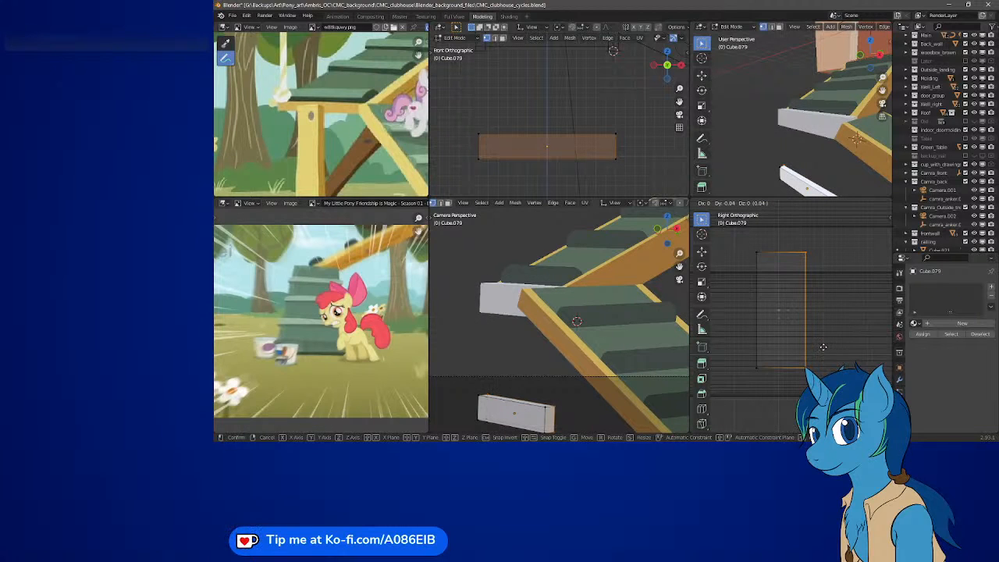
left_click(819, 347)
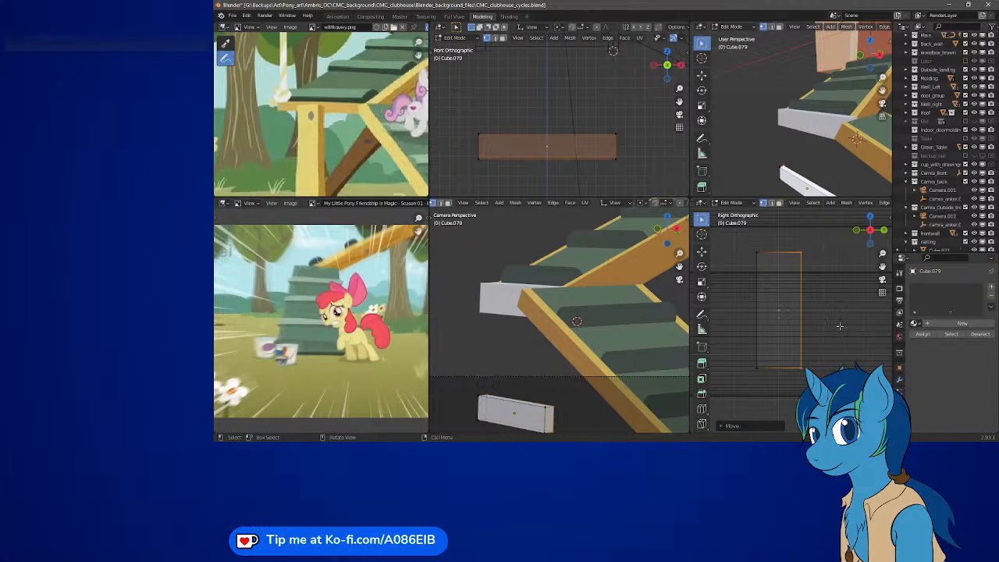
key("Tab")
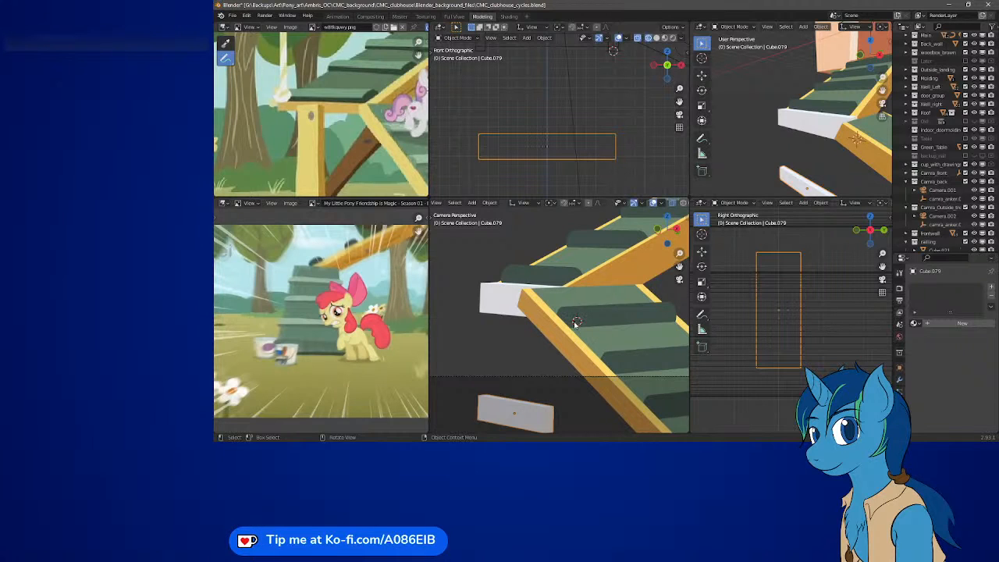
Raise the loose plank vertically in the front view until it sits just beneath the landing's white beam.
key("KP_1")
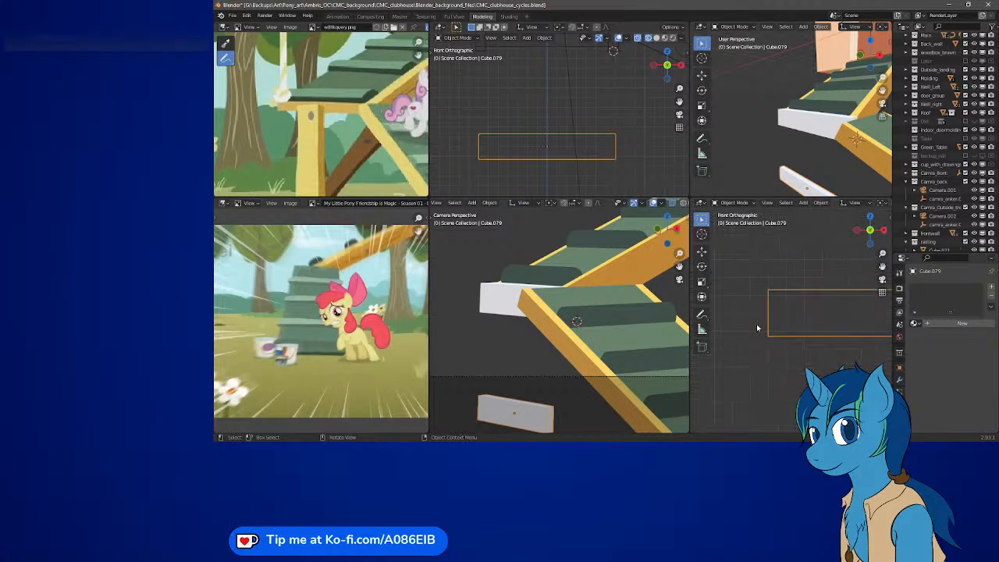
scroll(812, 312, "up", 8)
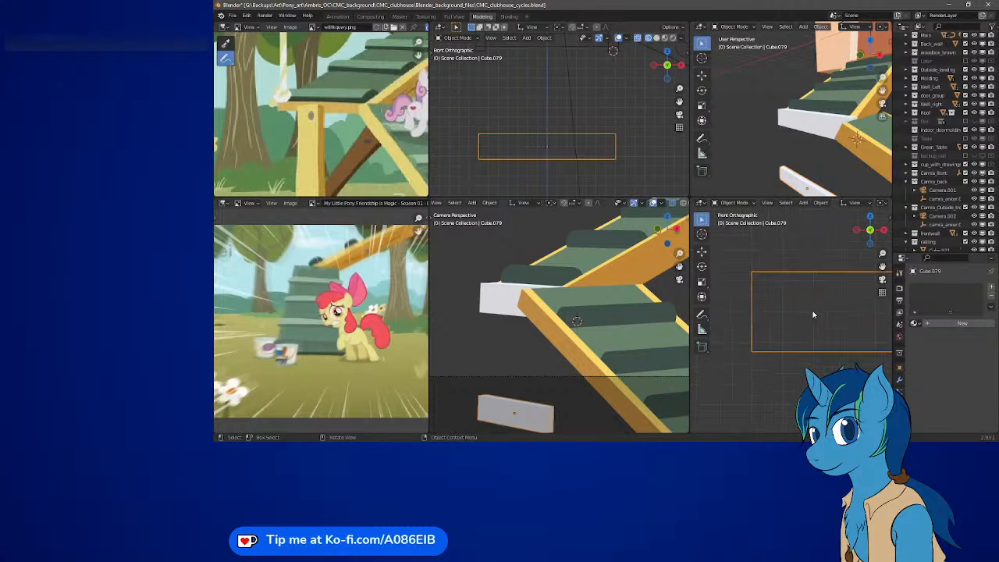
scroll(535, 130, "down", 3)
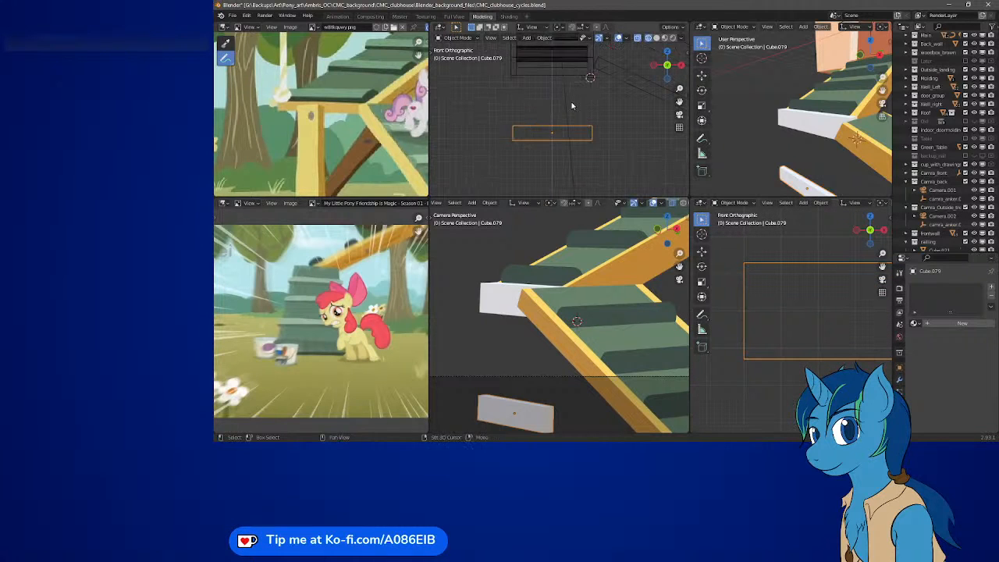
middle_click_drag(569, 106, 567, 148, "shift")
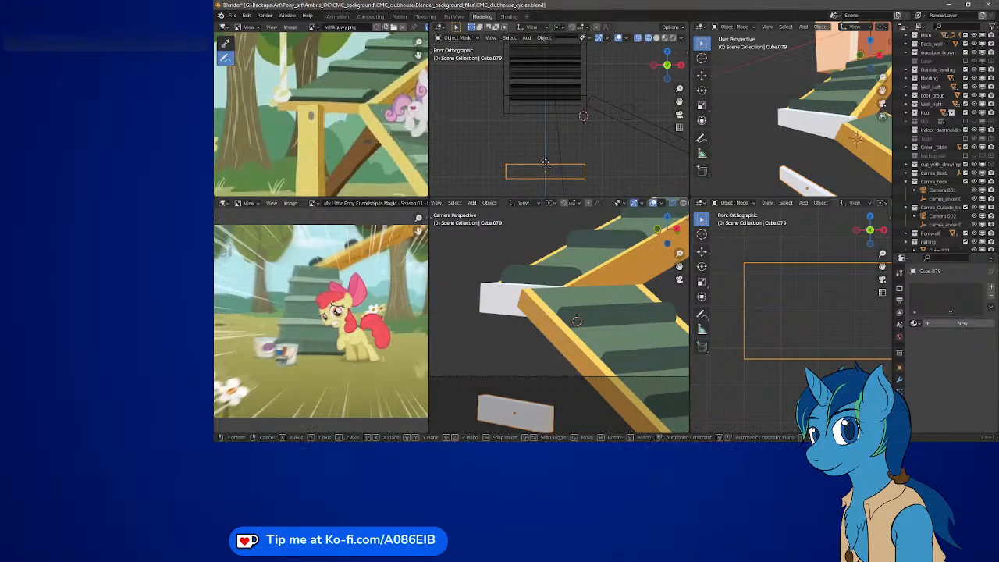
key("g")
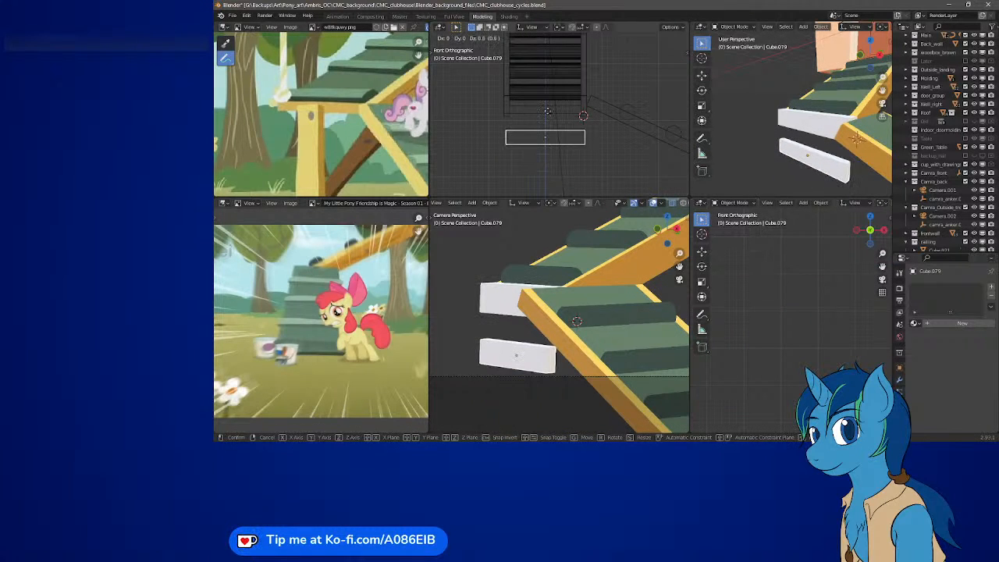
left_click(547, 98)
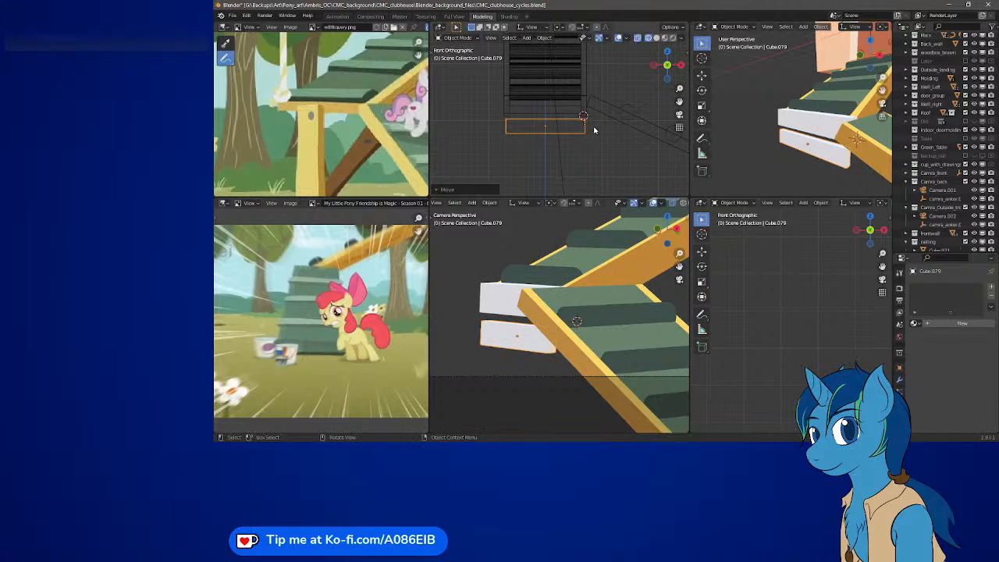
Rotate the plank to an upright position in the front view so it forms a vertical post.
key("Tab")
key("Tab")
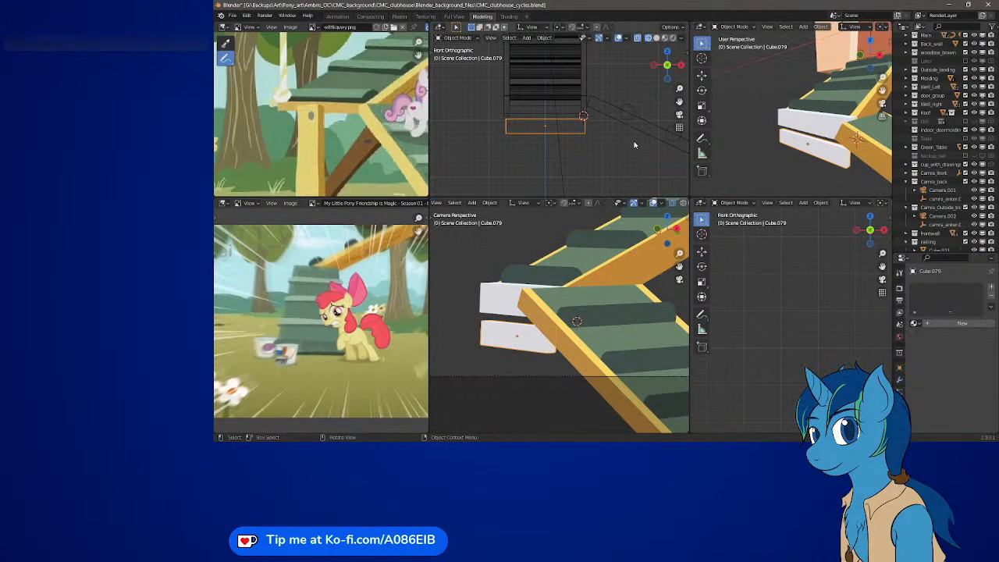
key("r")
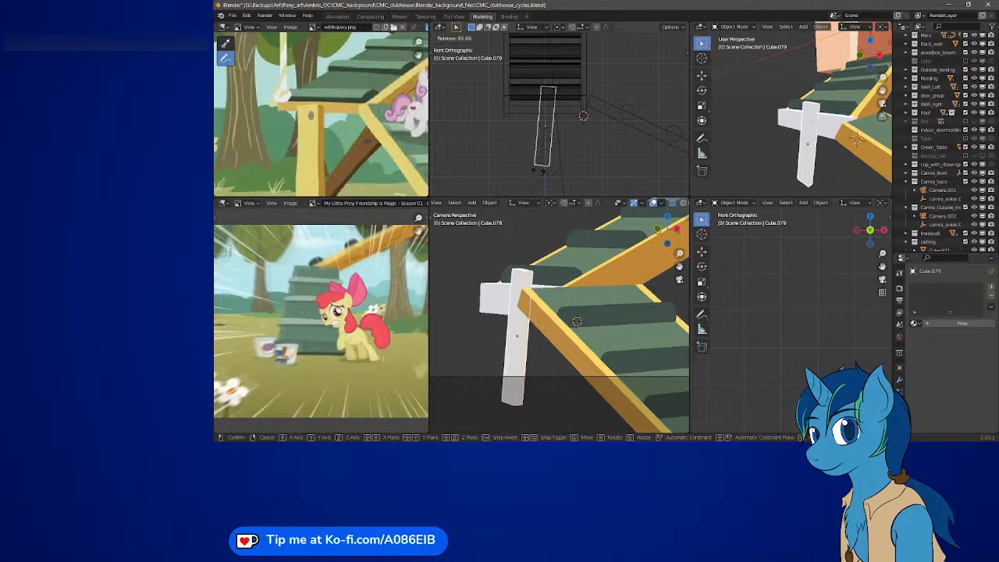
left_click(544, 173)
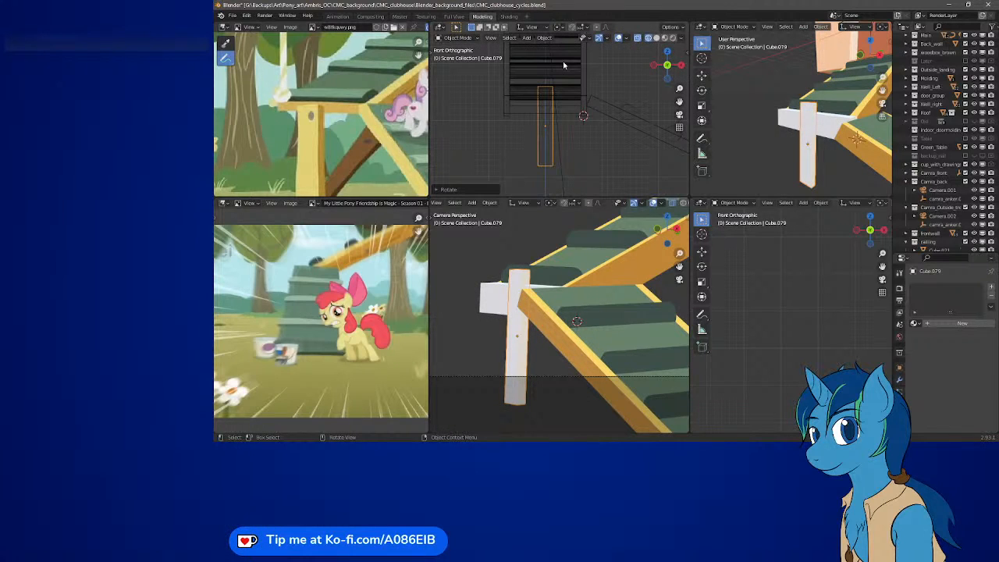
Lower the upright post until its top overlaps the landing's beam, and shift it about 0.3 along negative X.
key("Tab")
key("Tab")
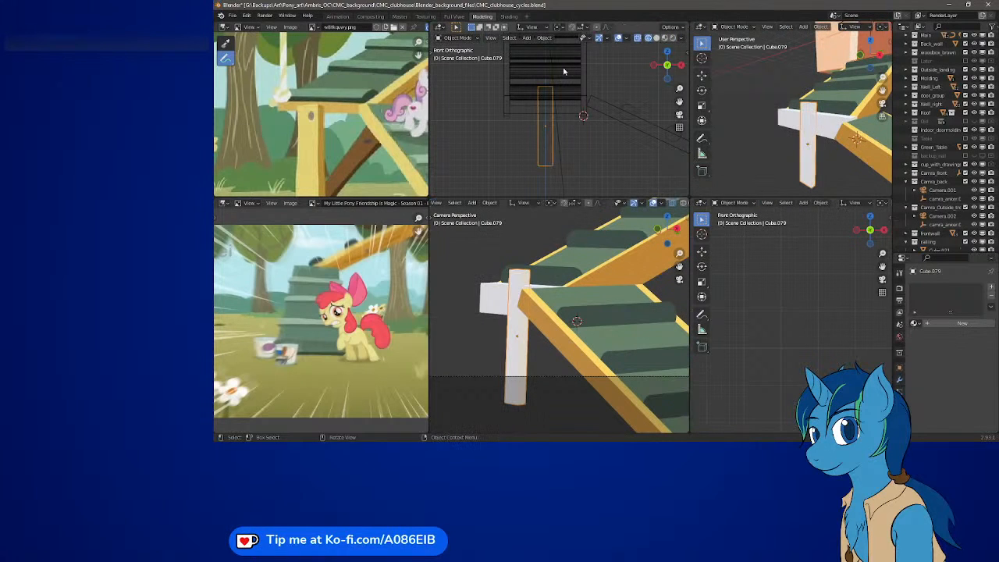
key("g")
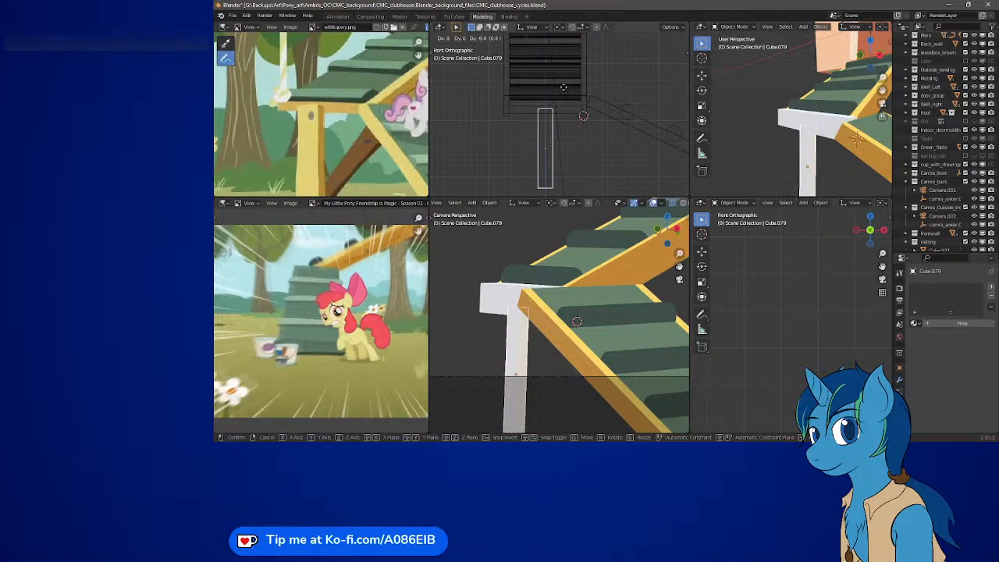
left_click(563, 81)
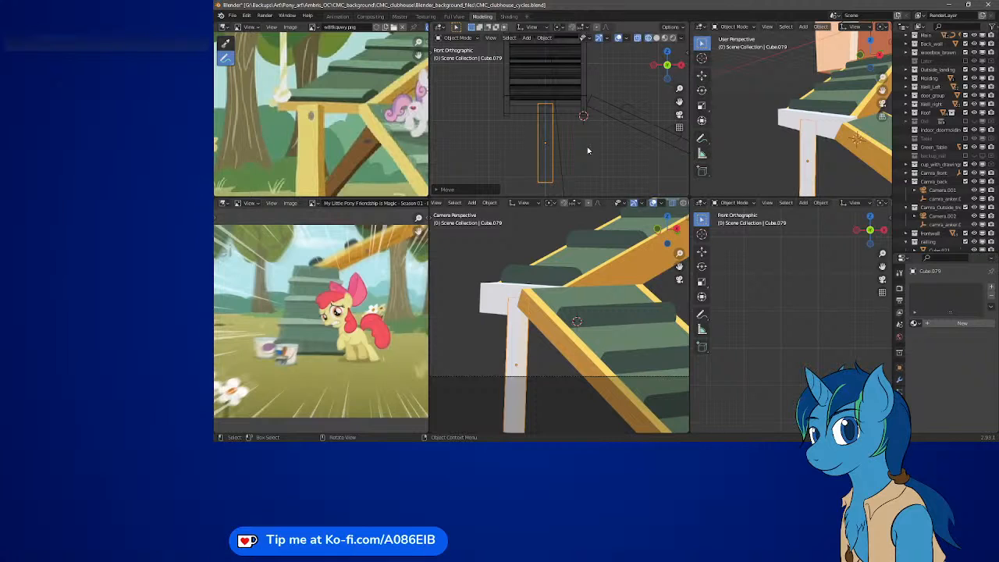
key("g")
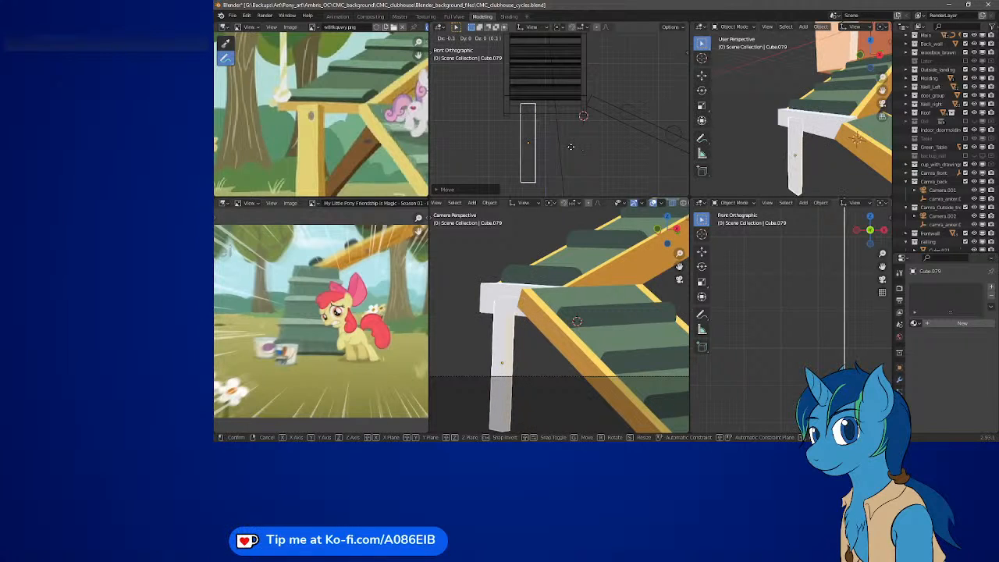
left_click(571, 150)
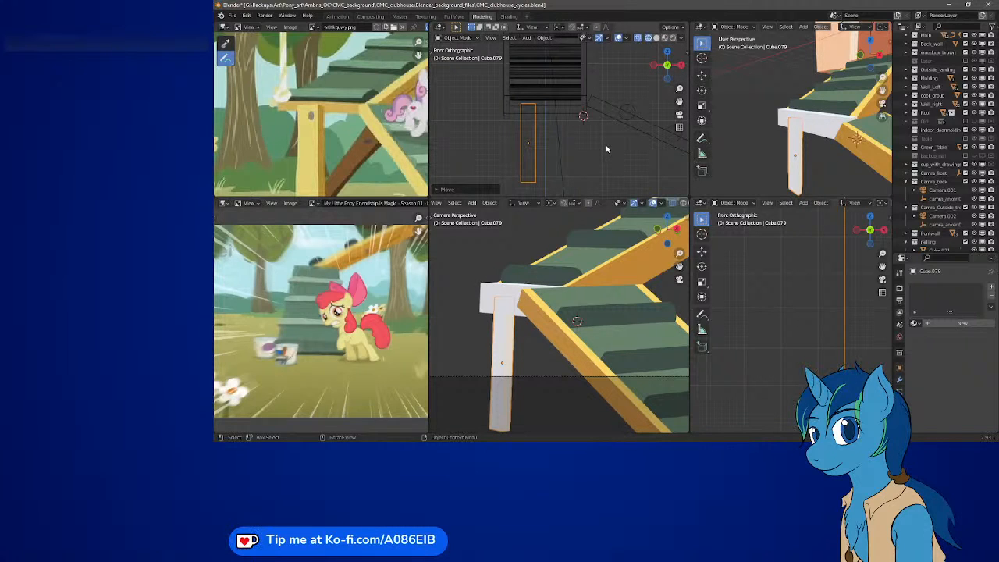
Select the post's negative-X side vertices in Edit Mode and move them about 0.02 outward along X in the front view.
middle_click_drag(828, 318, 824, 318, "shift")
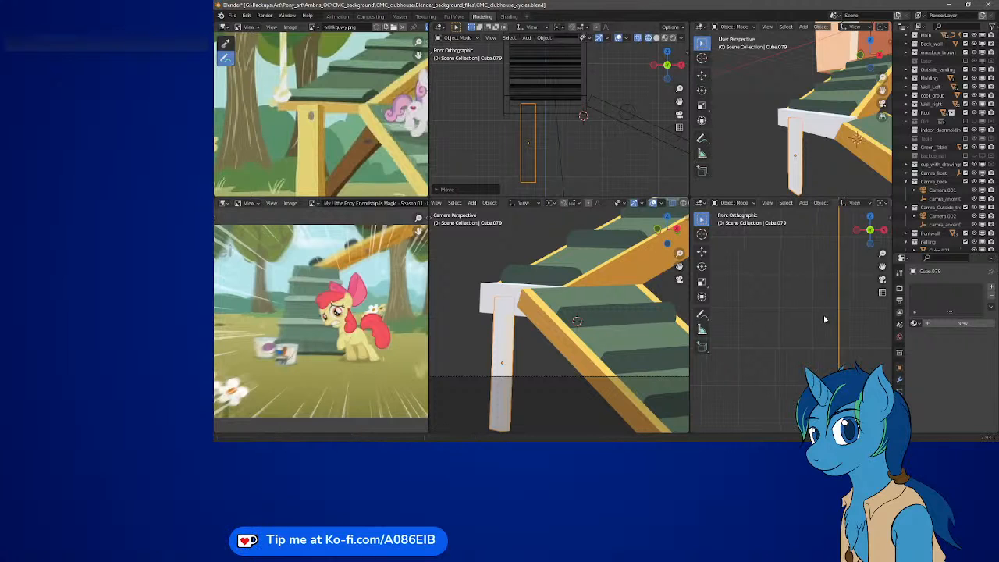
scroll(753, 311, "up", 3)
key("Tab")
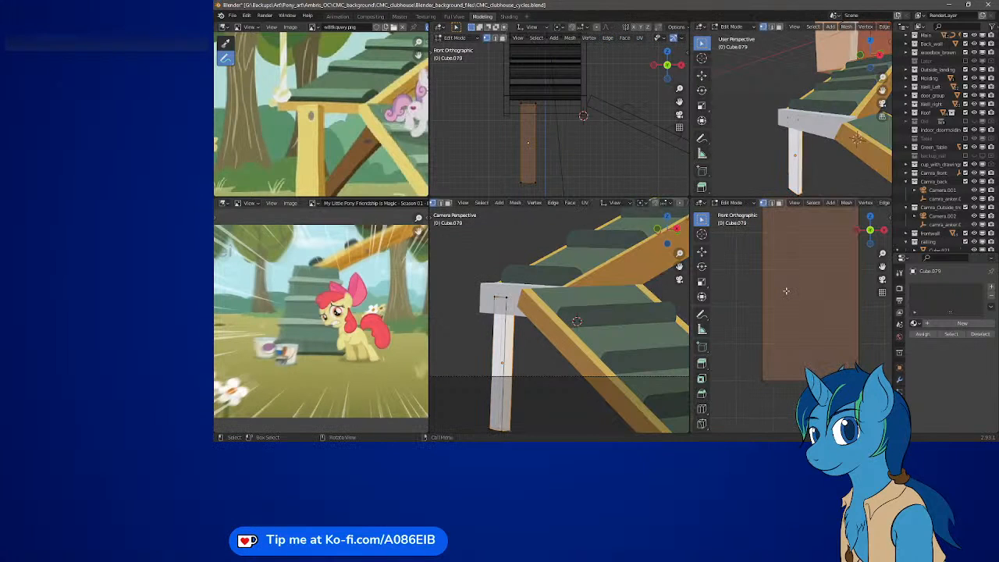
key("x")
left_click(633, 250)
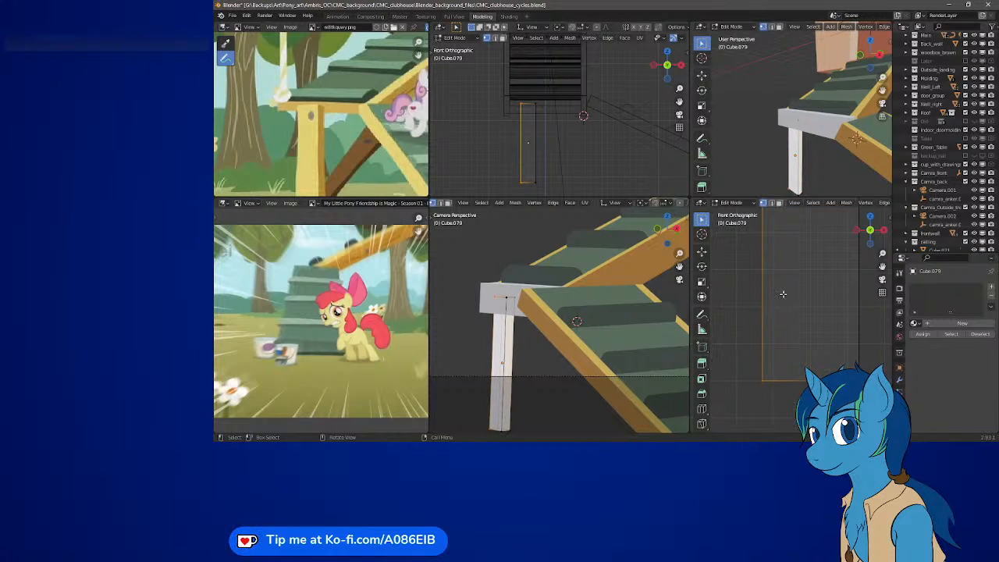
key("g")
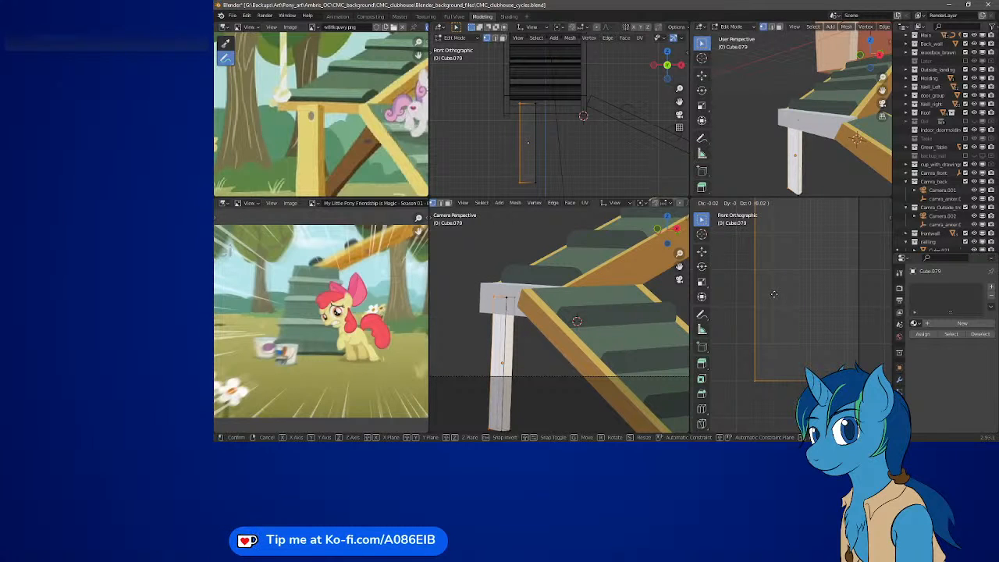
left_click(779, 295)
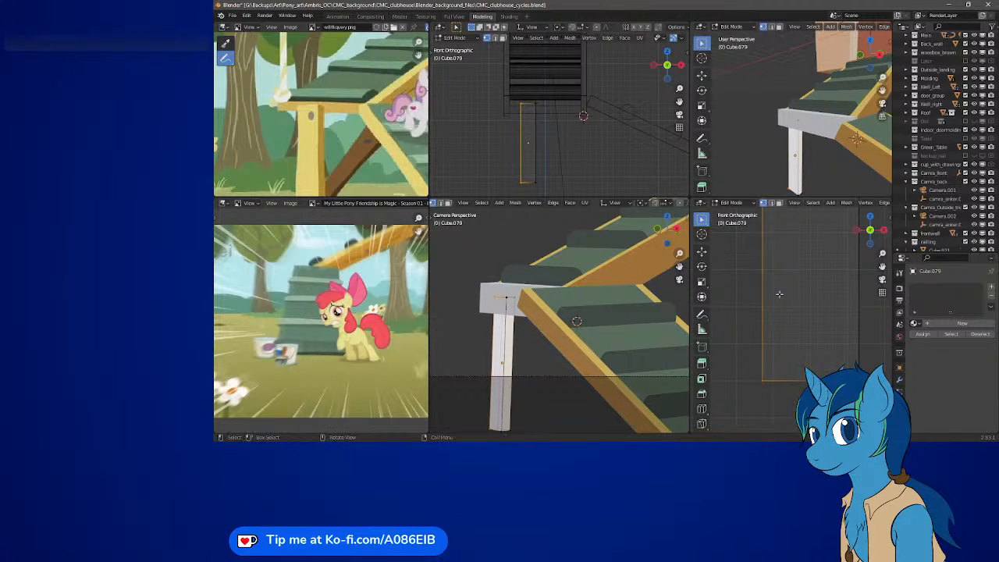
key("g")
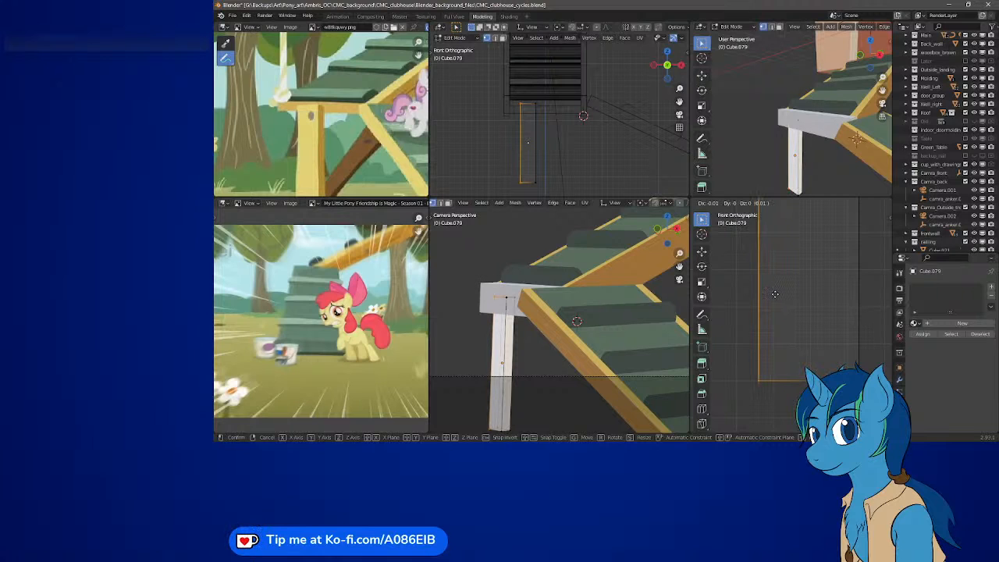
left_click(772, 297)
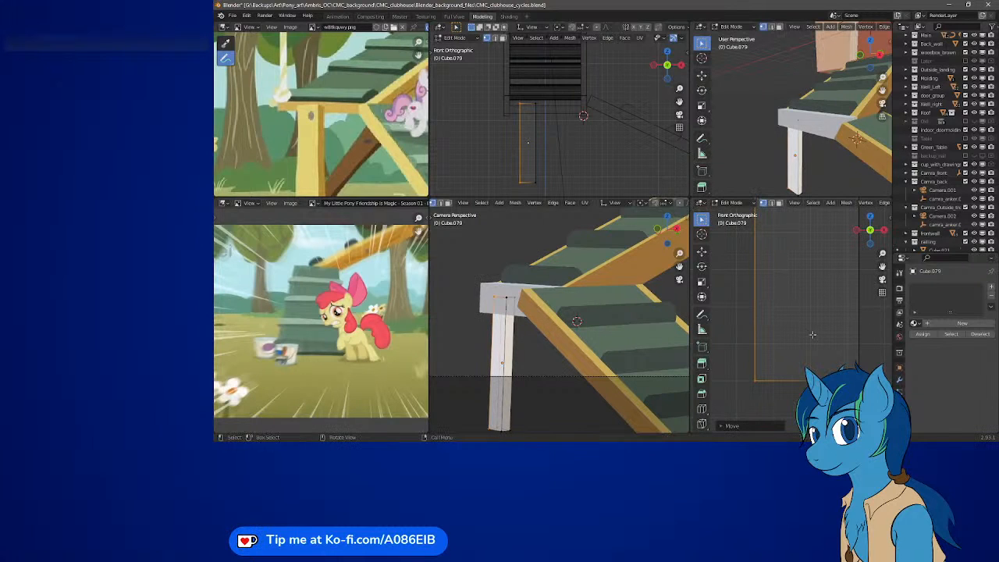
Move the post's opposite side vertices about 0.02 outward along positive X to widen it, and return to Object Mode.
left_click(532, 103)
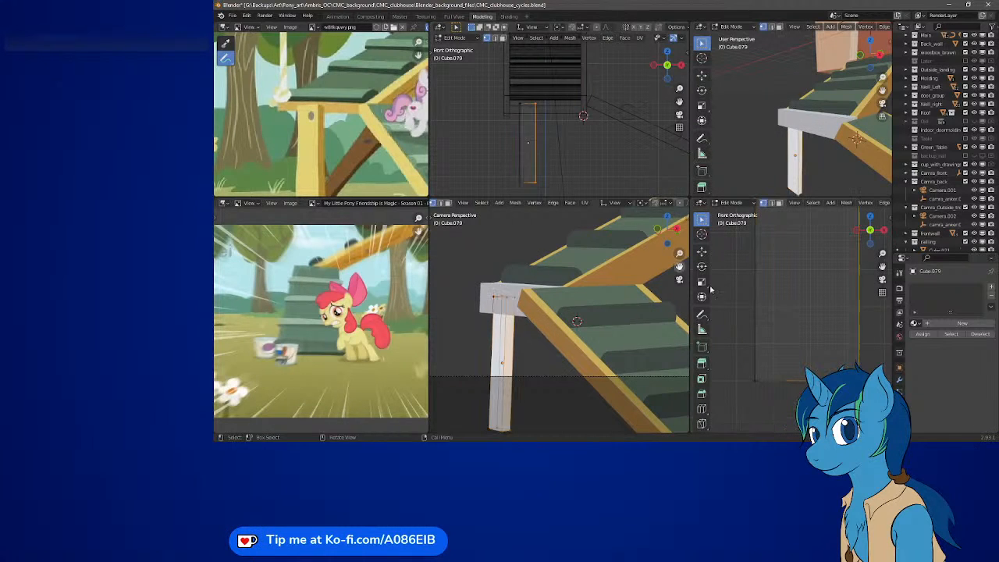
key("g")
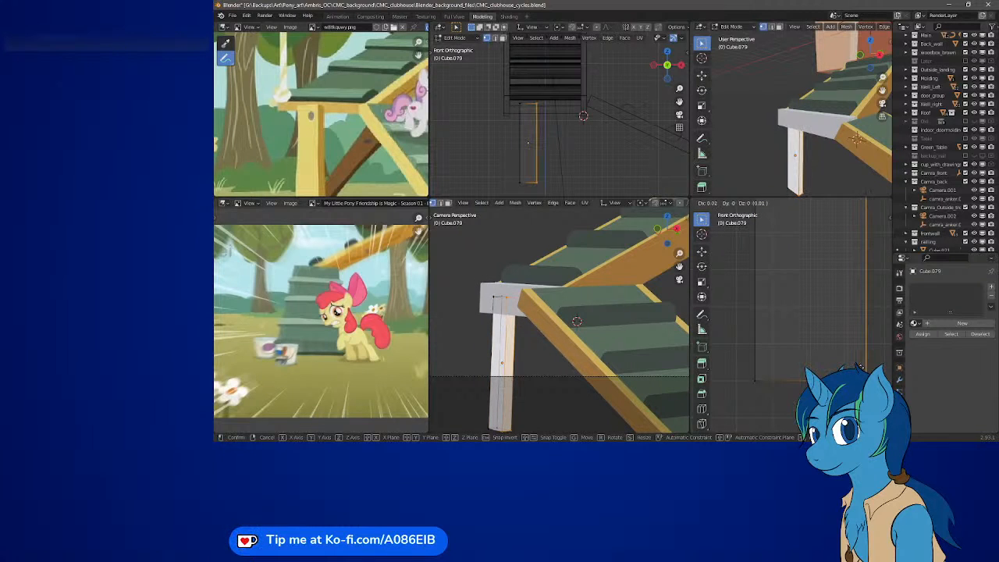
left_click(861, 367)
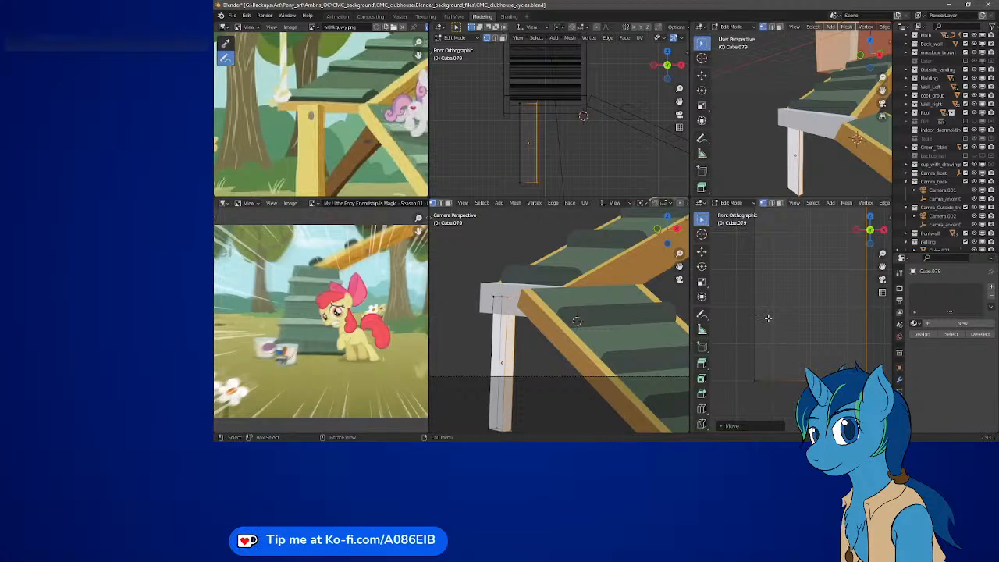
key("Tab")
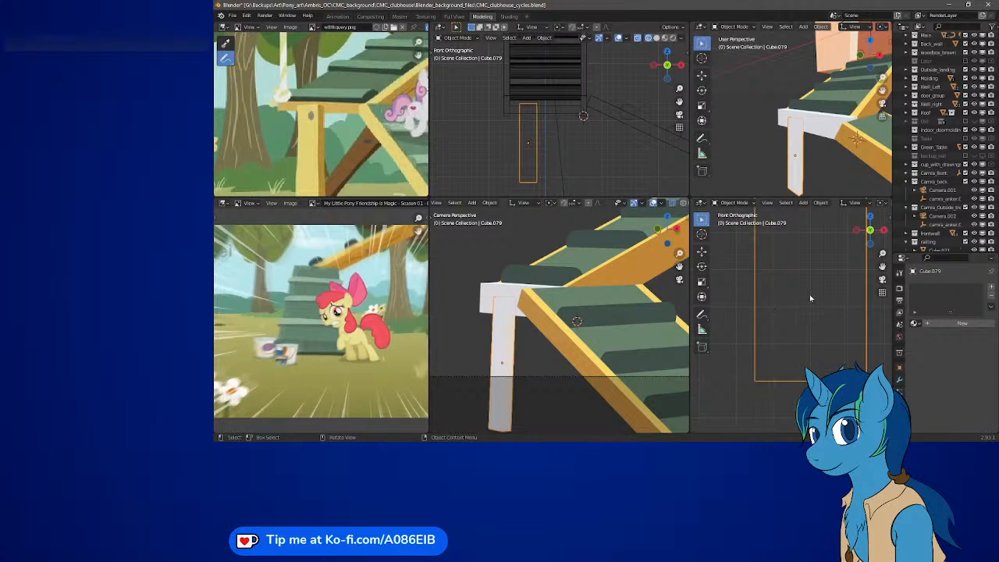
Check the lower reference image and move the post along negative Y toward the landing's outer edge in the right view.
scroll(809, 294, "down", 8)
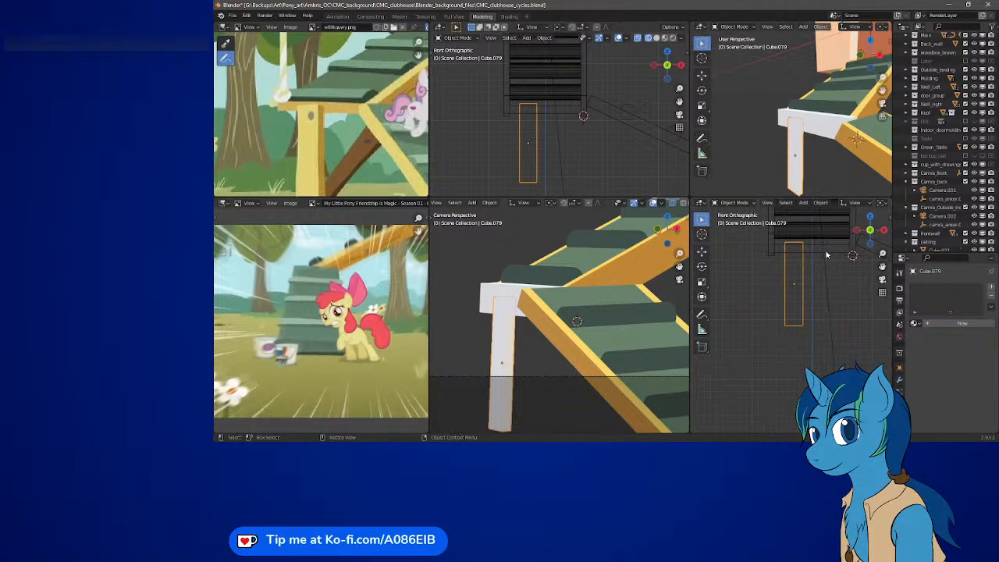
middle_click_drag(826, 250, 796, 274)
key("KP_3")
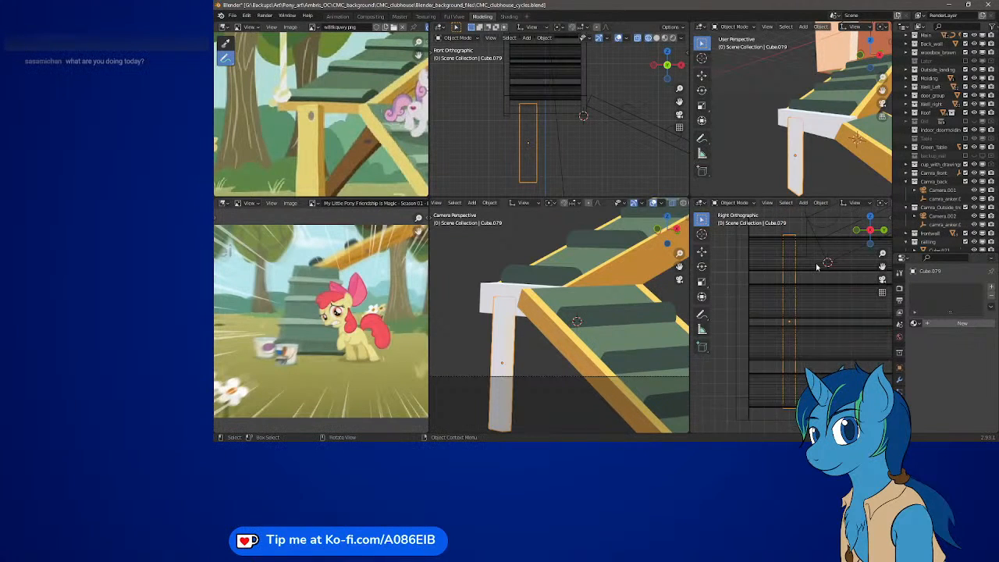
scroll(816, 265, "up", 3)
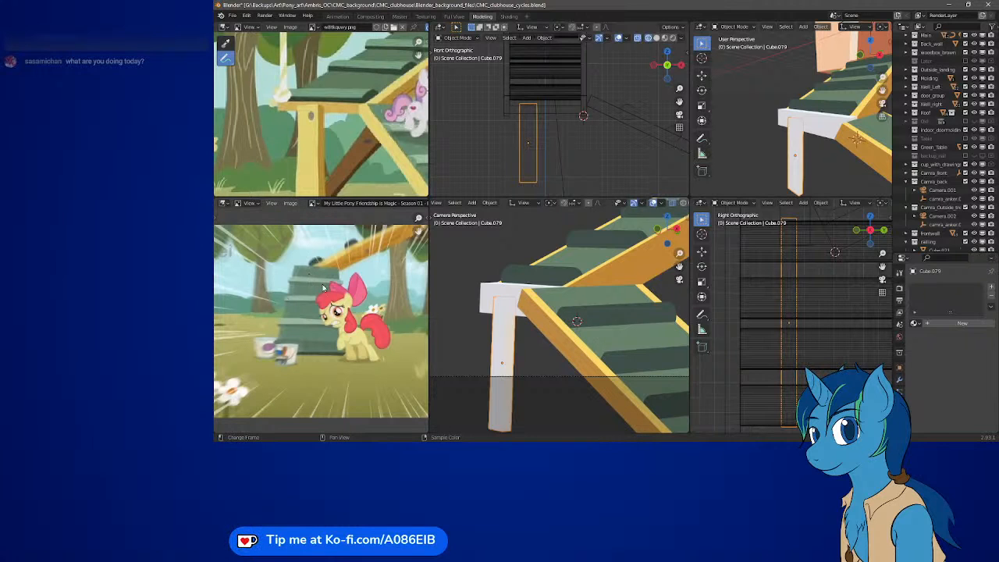
scroll(333, 306, "down", 2)
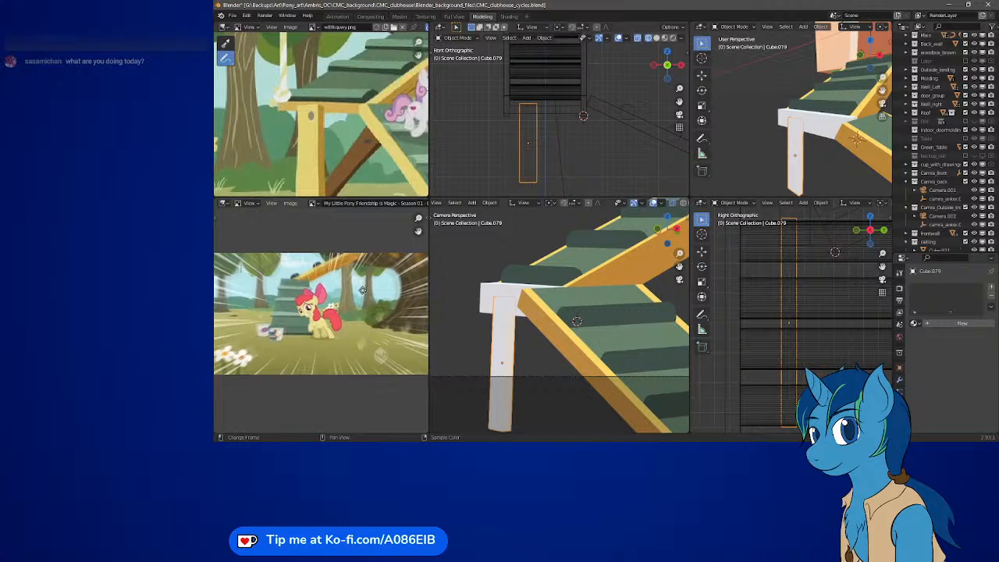
middle_click_drag(362, 290, 369, 302)
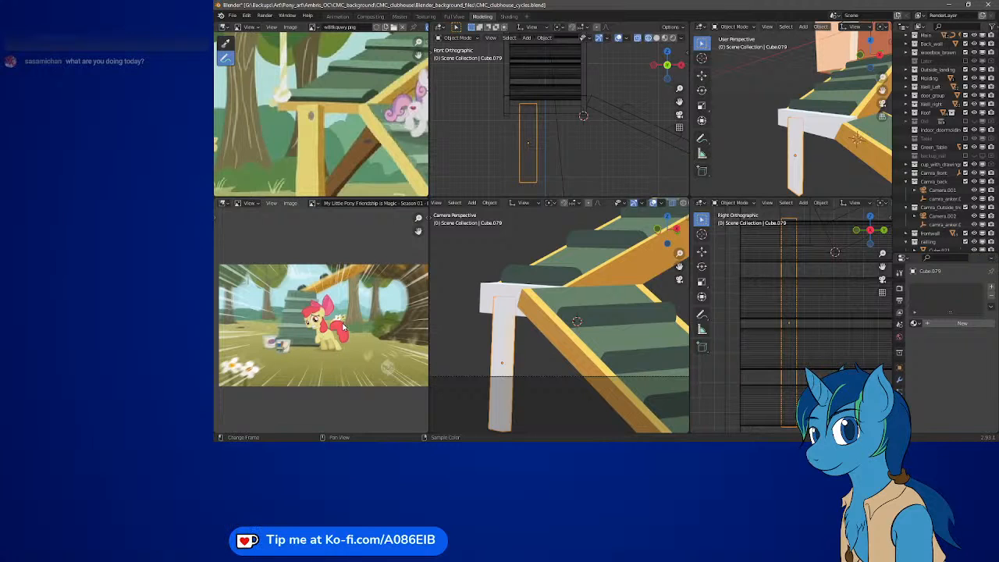
scroll(817, 322, "up", 1)
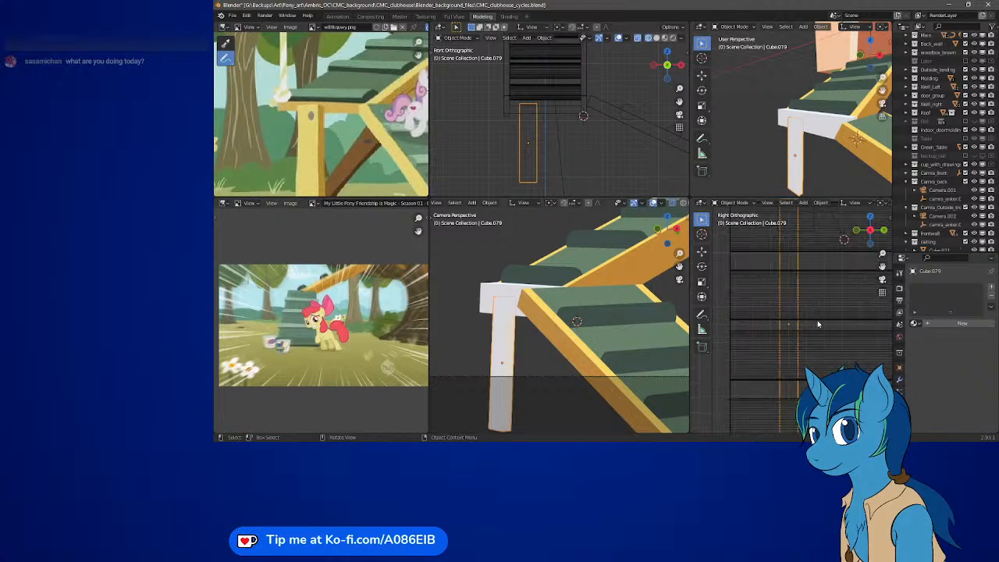
scroll(822, 318, "up", 1)
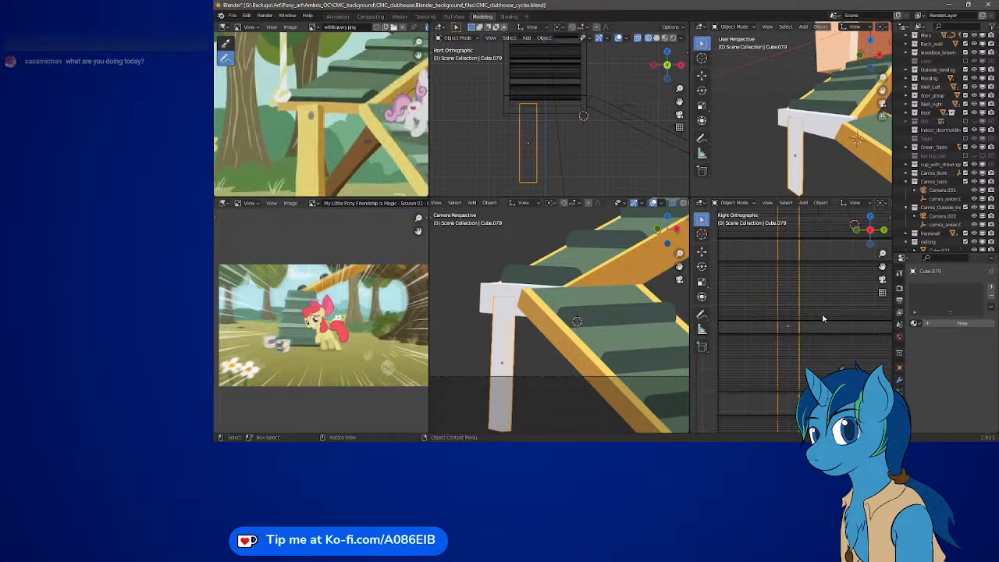
key("g")
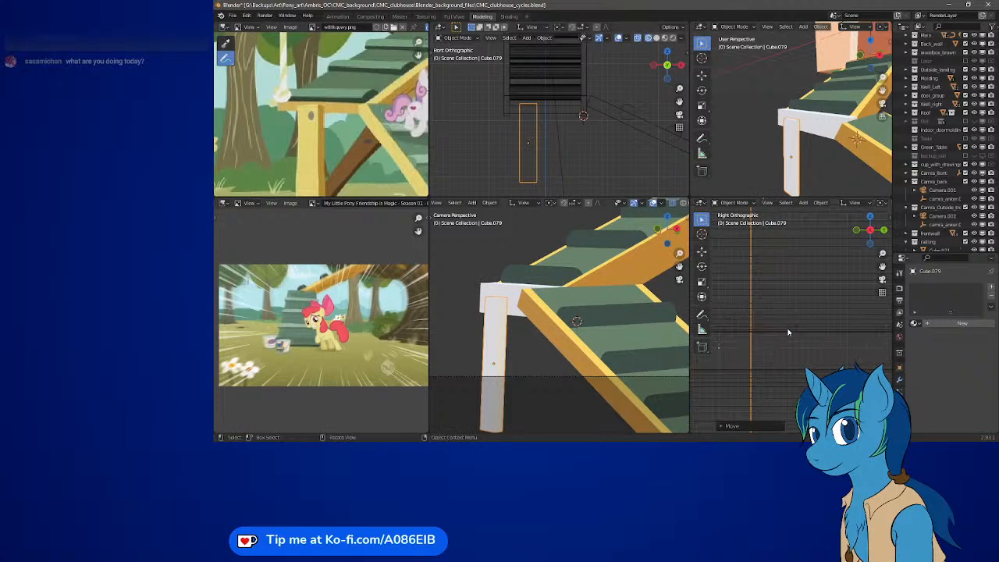
left_click(805, 335)
Nudge the upright post slightly further along negative Y in the right view.
scroll(807, 336, "up", 1)
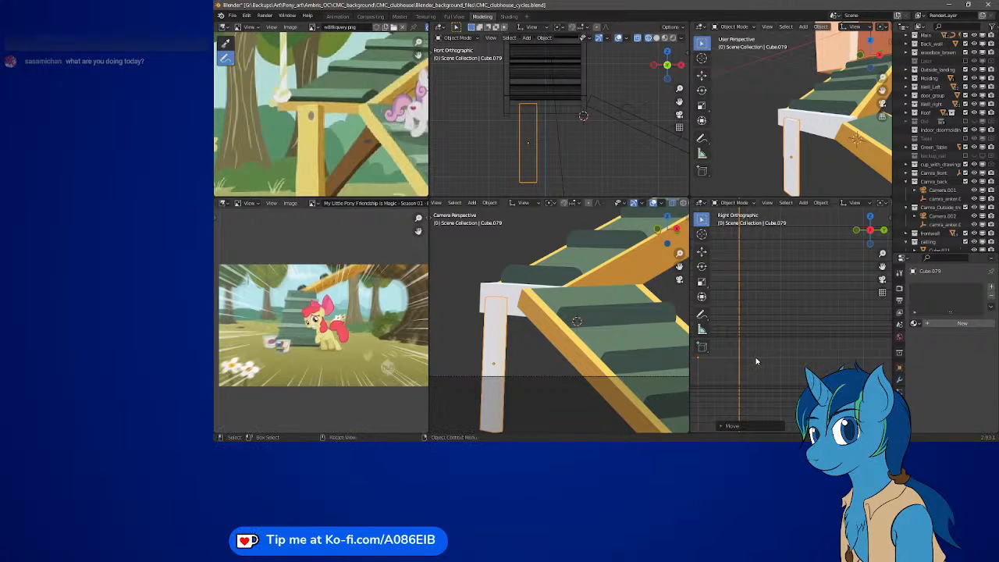
middle_click_drag(757, 360, 788, 344, "shift")
scroll(787, 344, "up", 5)
key("g")
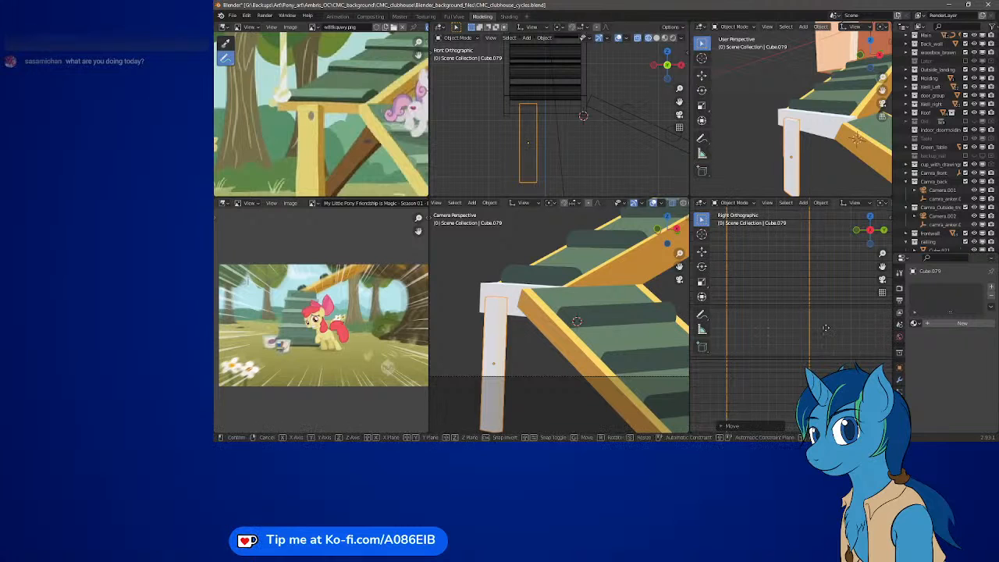
left_click(819, 333)
Examine the post's top edge and its placement beneath the stair landing in the right and perspective views.
scroll(818, 308, "down", 8)
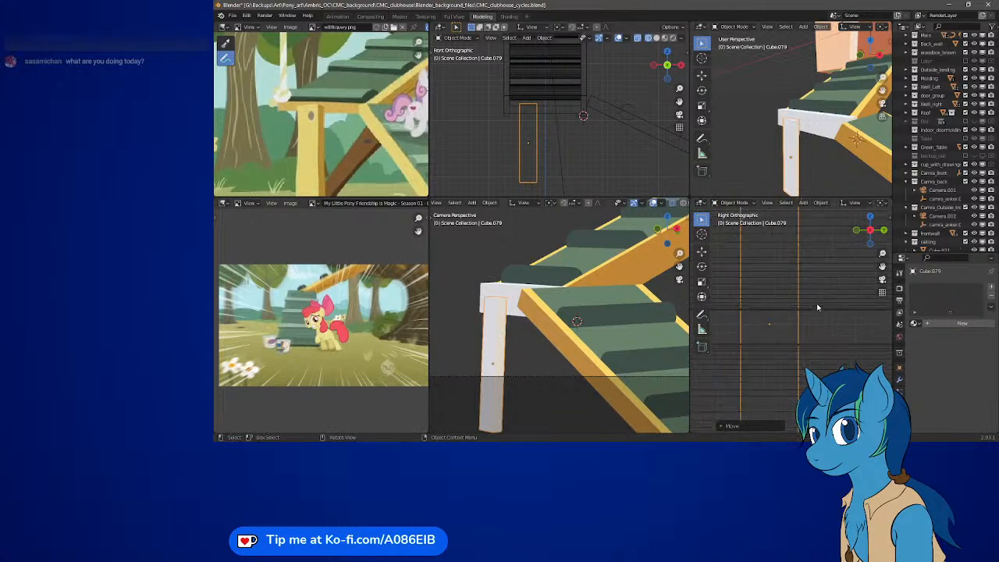
scroll(796, 306, "down", 3)
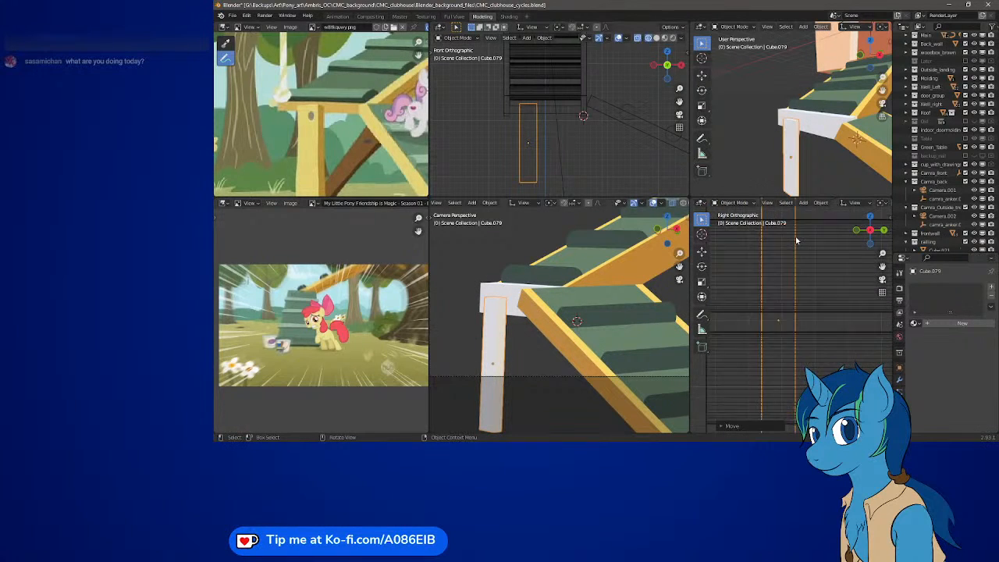
scroll(798, 304, "down", 1)
scroll(829, 249, "up", 8)
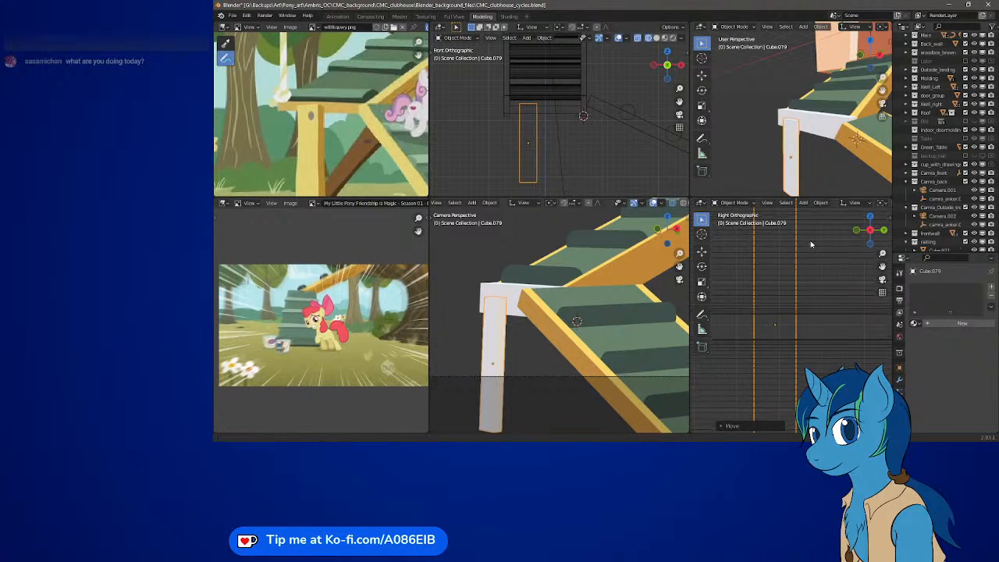
middle_click_drag(812, 245, 792, 298, "shift")
scroll(796, 296, "up", 4)
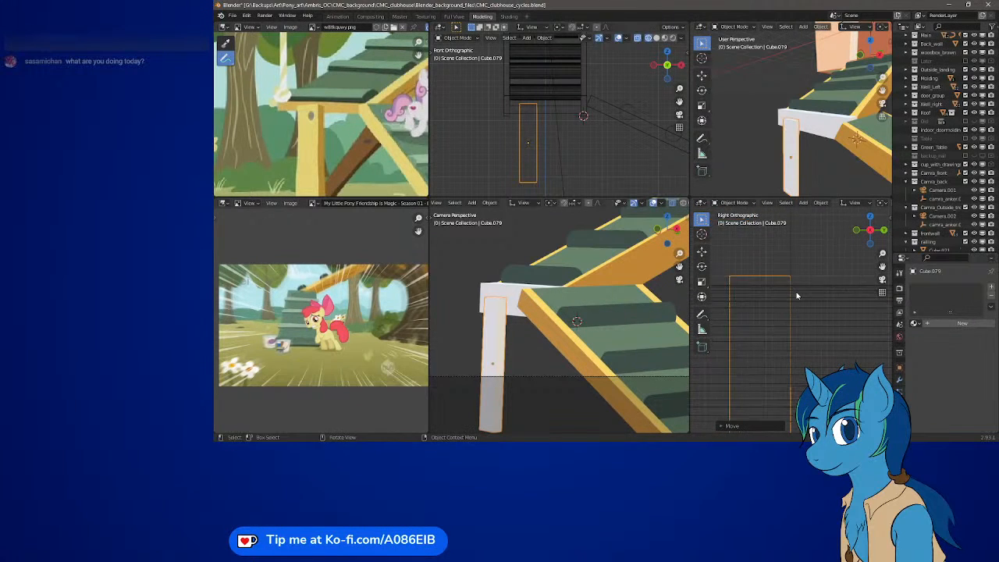
scroll(797, 296, "down", 6)
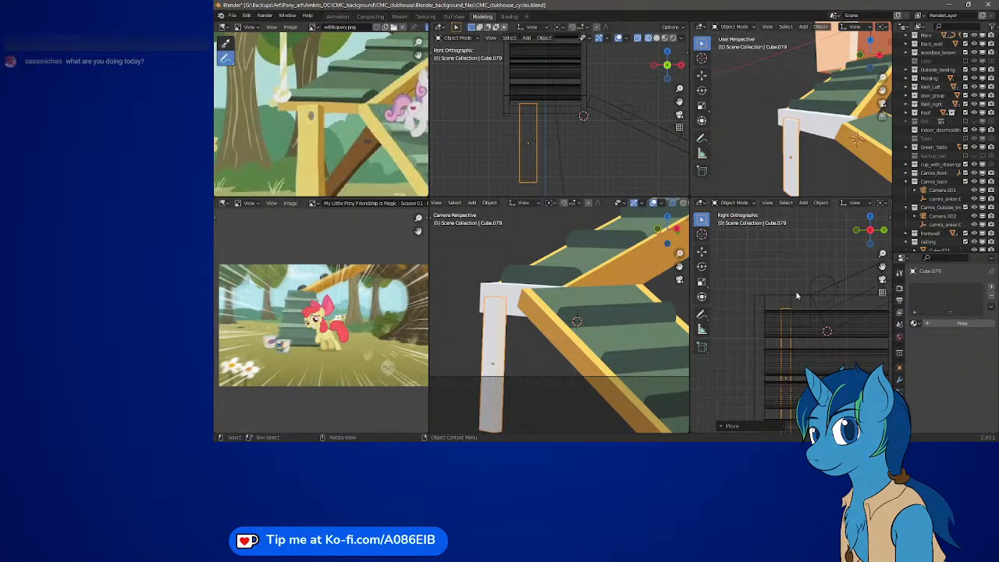
scroll(797, 297, "down", 2)
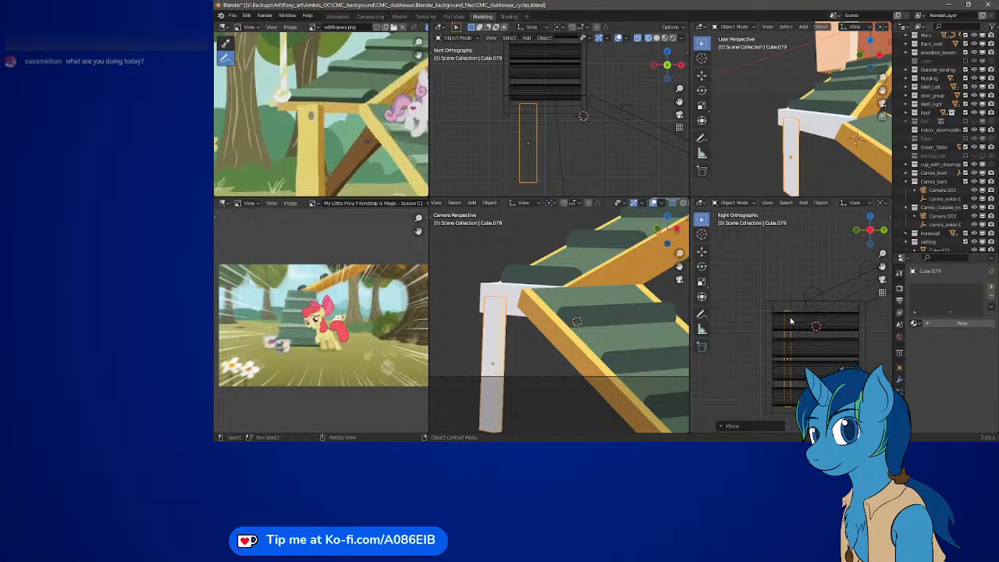
middle_click_drag(833, 127, 861, 125)
scroll(862, 125, "down", 5)
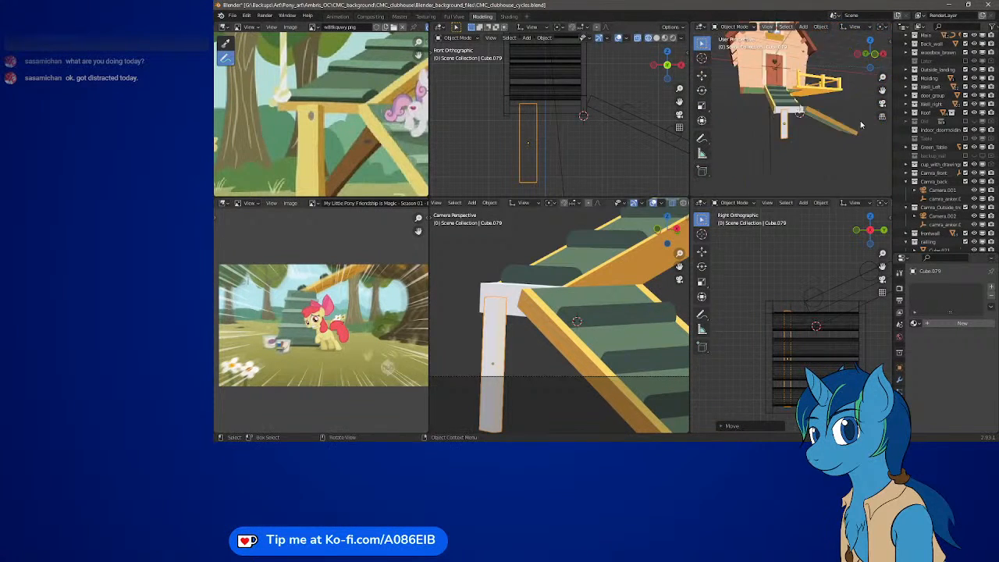
scroll(861, 125, "up", 4)
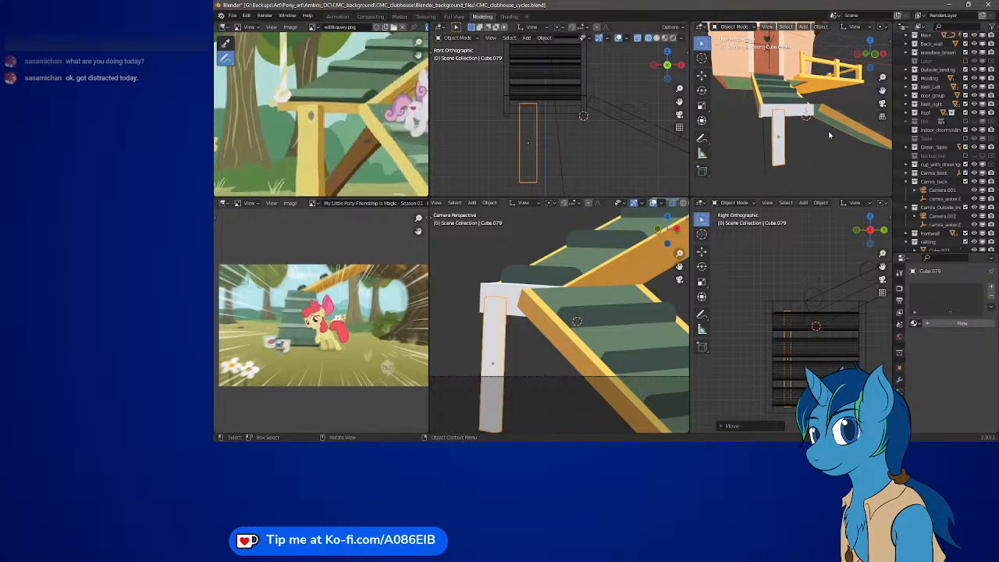
scroll(790, 400, "up", 1)
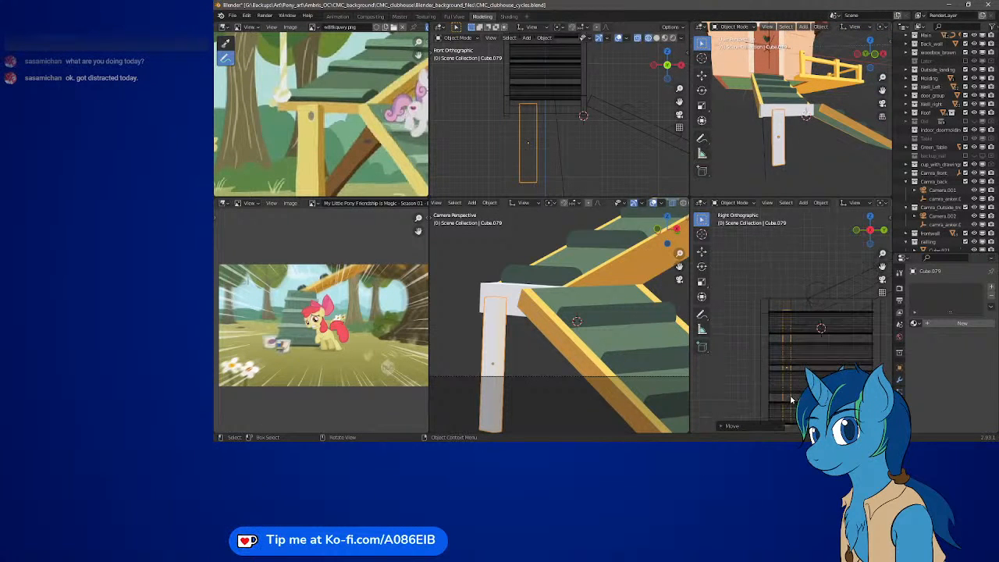
Lengthen the post by moving its bottom vertices about 0.1 down along Z in Edit Mode, and return to Object Mode.
middle_click_drag(790, 399, 785, 290, "shift")
scroll(785, 291, "up", 7)
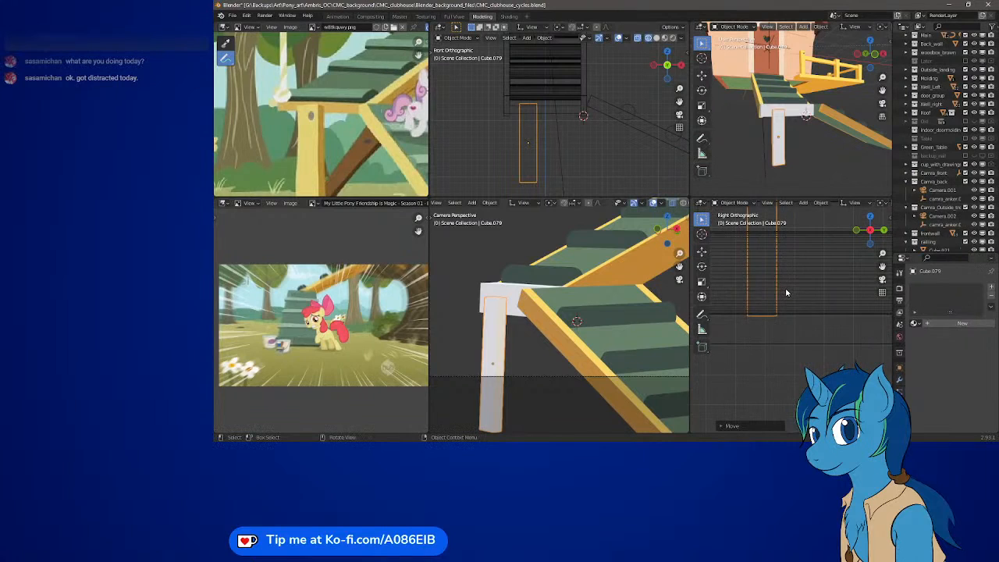
scroll(787, 293, "up", 2)
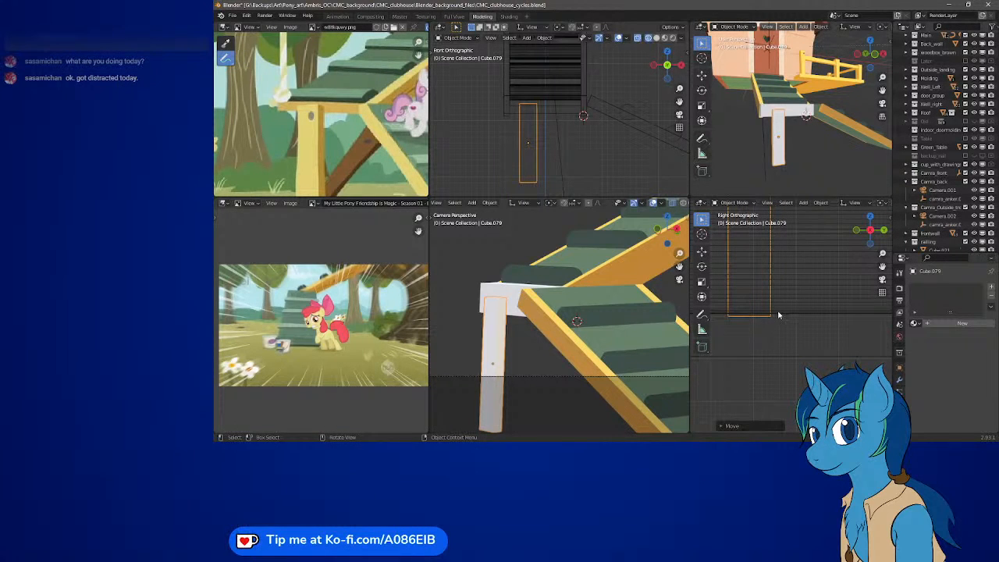
key("Tab")
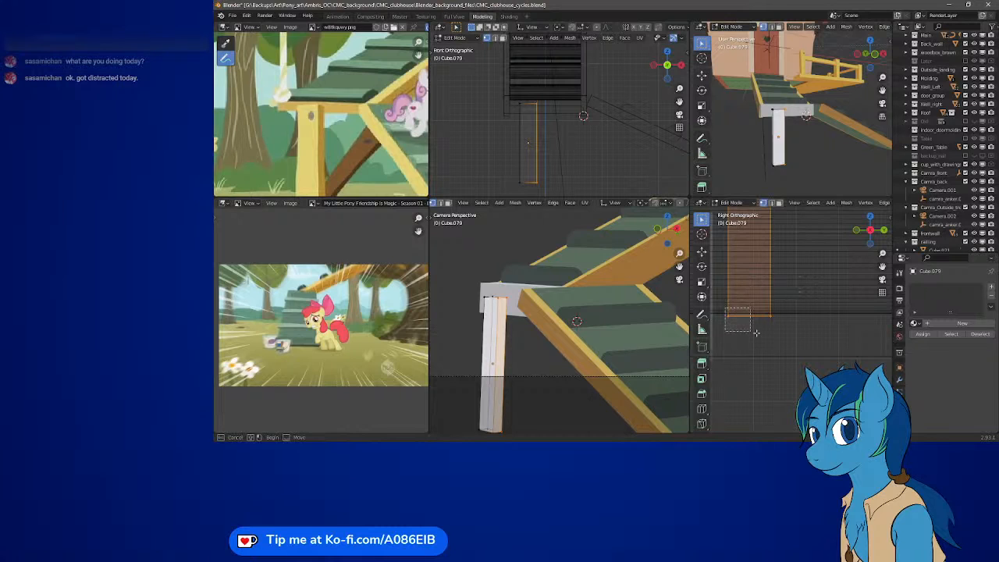
left_click(803, 329)
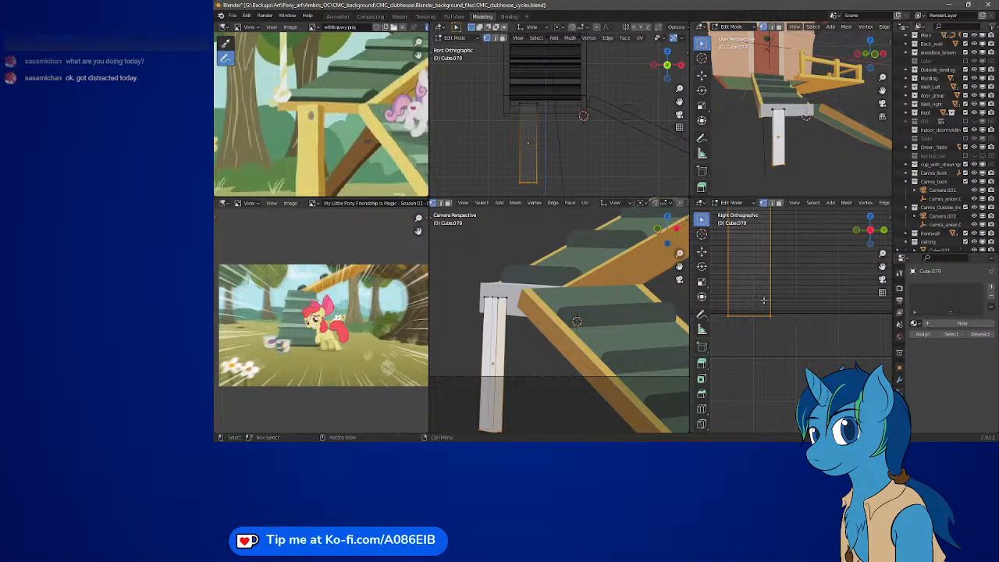
key("g")
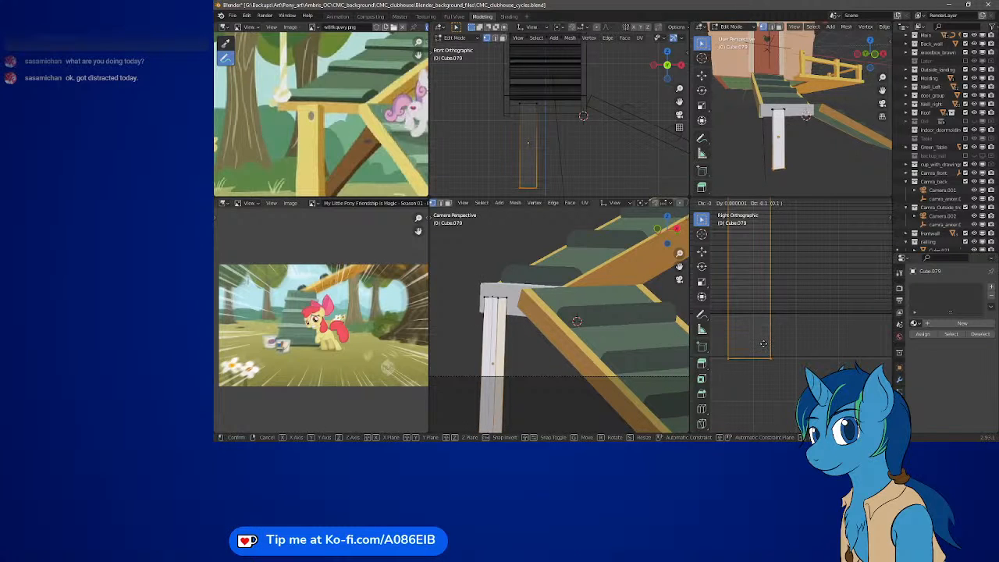
left_click(763, 343)
key("Tab")
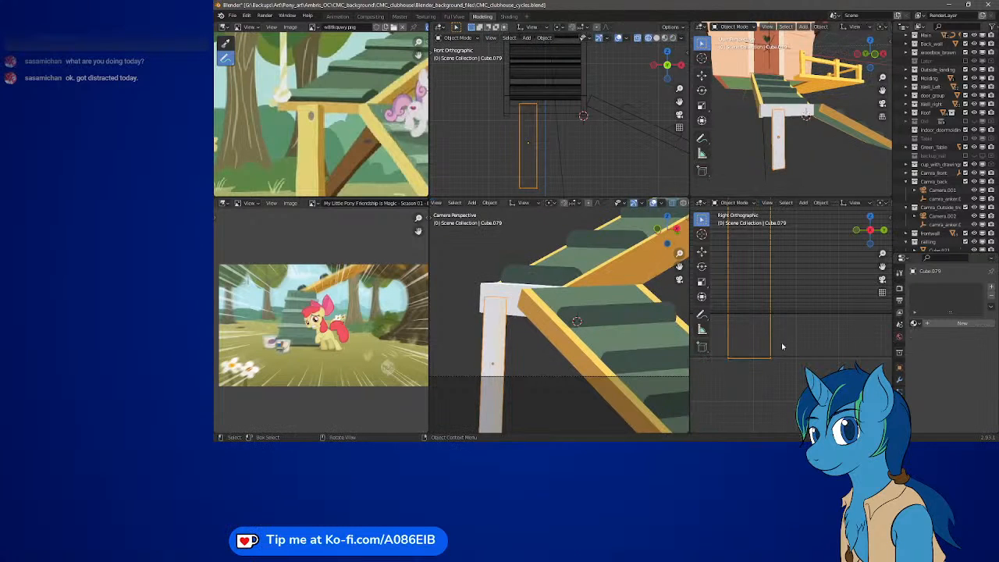
Inspect the post from a lower side angle and compare it with the supports under the stairs and deck in the upper reference image.
scroll(840, 142, "down", 3)
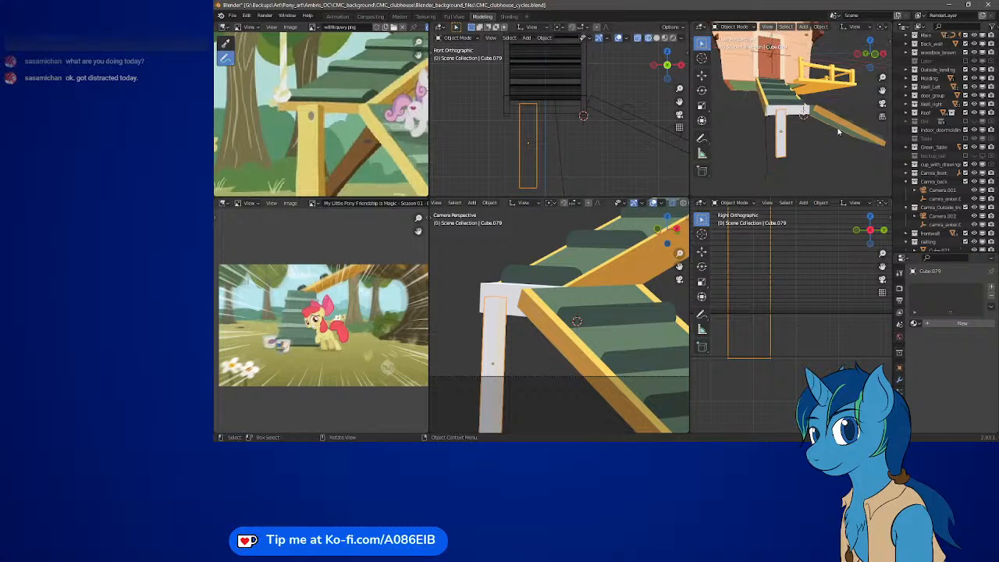
middle_click_drag(840, 142, 745, 95)
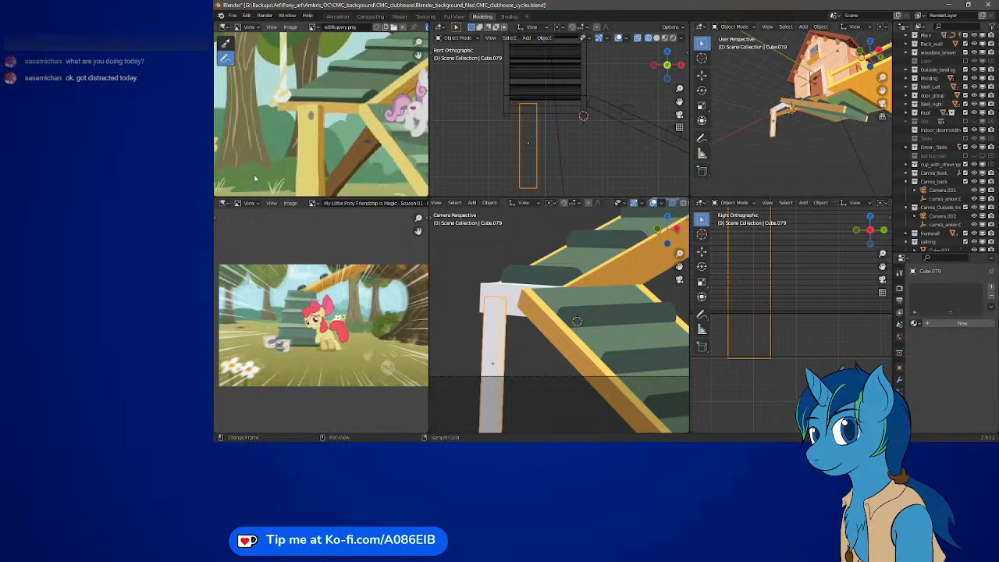
scroll(359, 162, "down", 2)
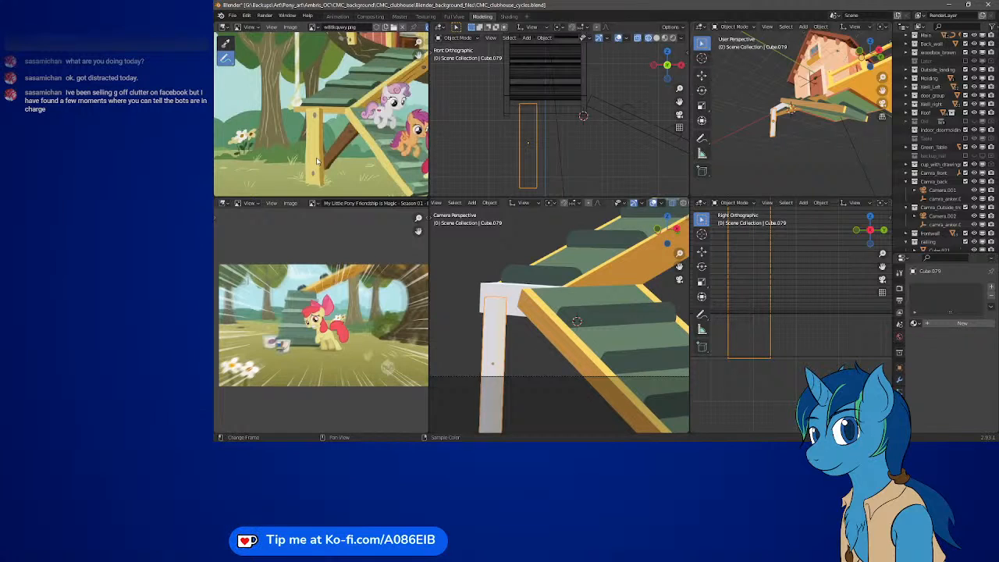
scroll(292, 129, "down", 5)
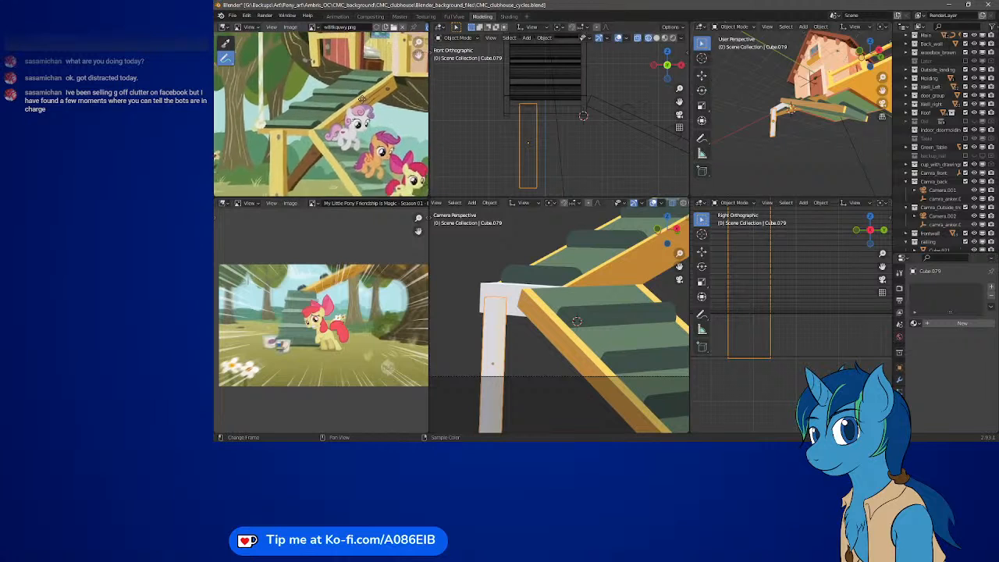
scroll(291, 129, "up", 1)
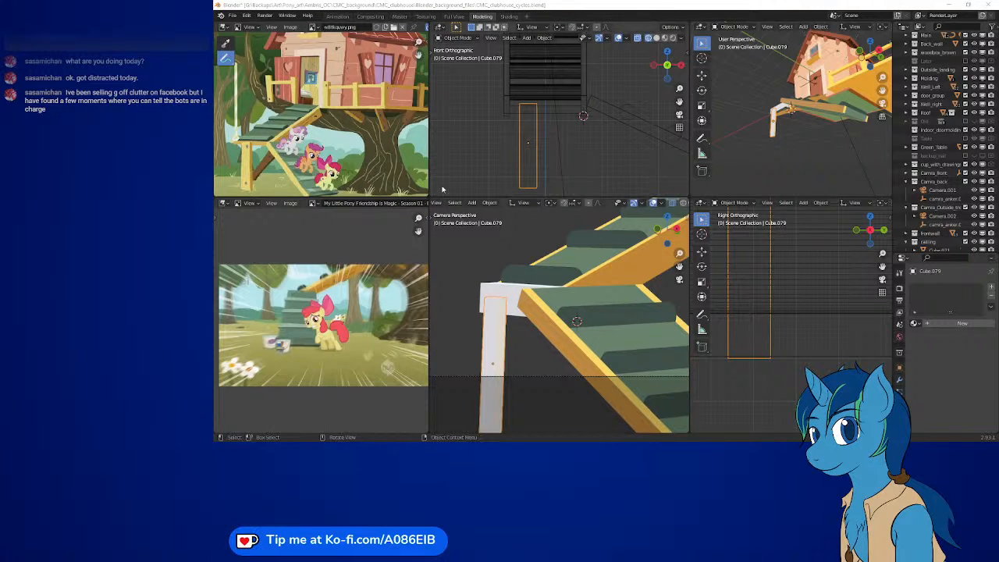
scroll(374, 132, "up", 1)
scroll(374, 132, "up", 1)
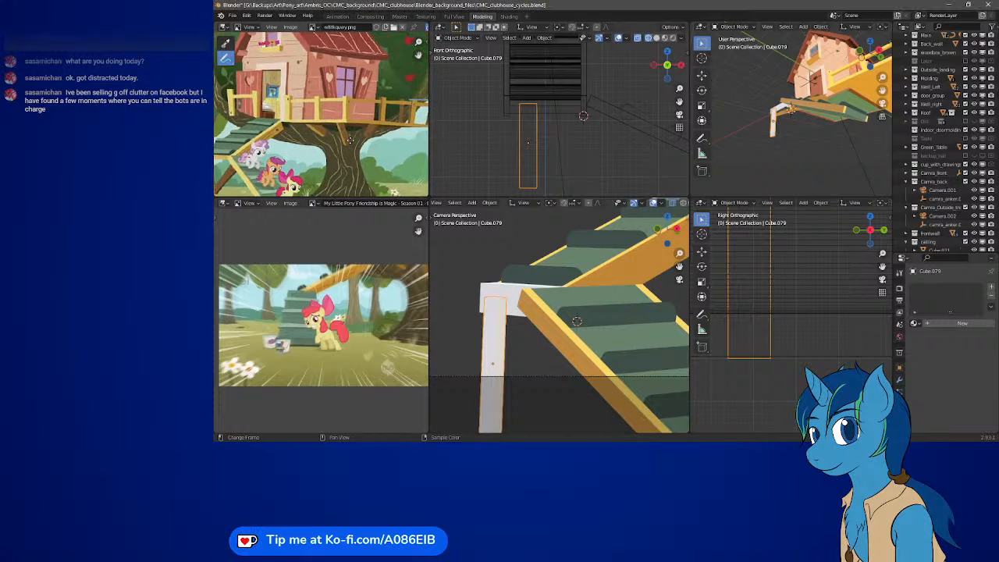
Switch the upper reference image to CMC_clubhouse_good_as_new_S01E18.png and examine the clubhouse's railing and the supports beneath the deck.
left_click(313, 29)
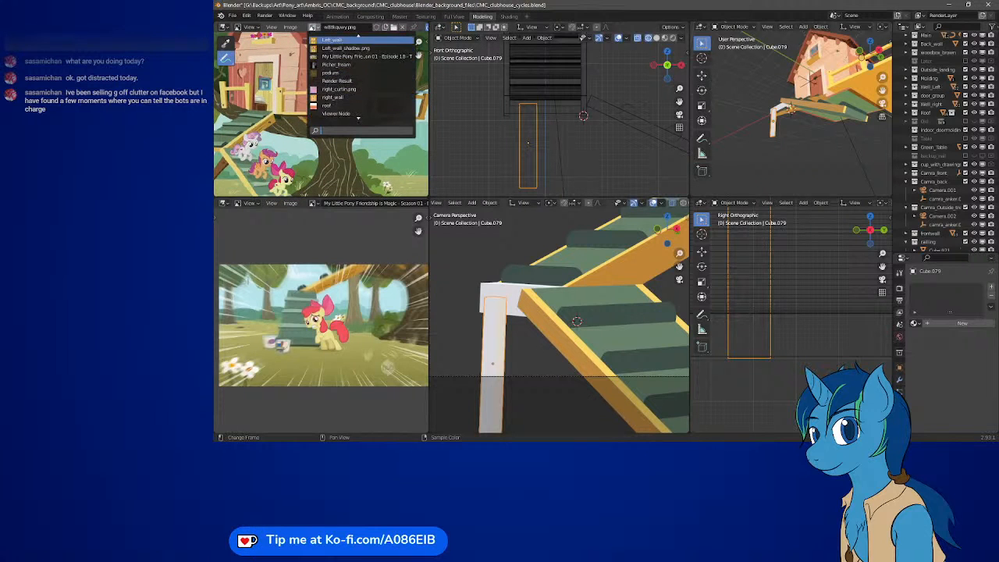
left_click(359, 81)
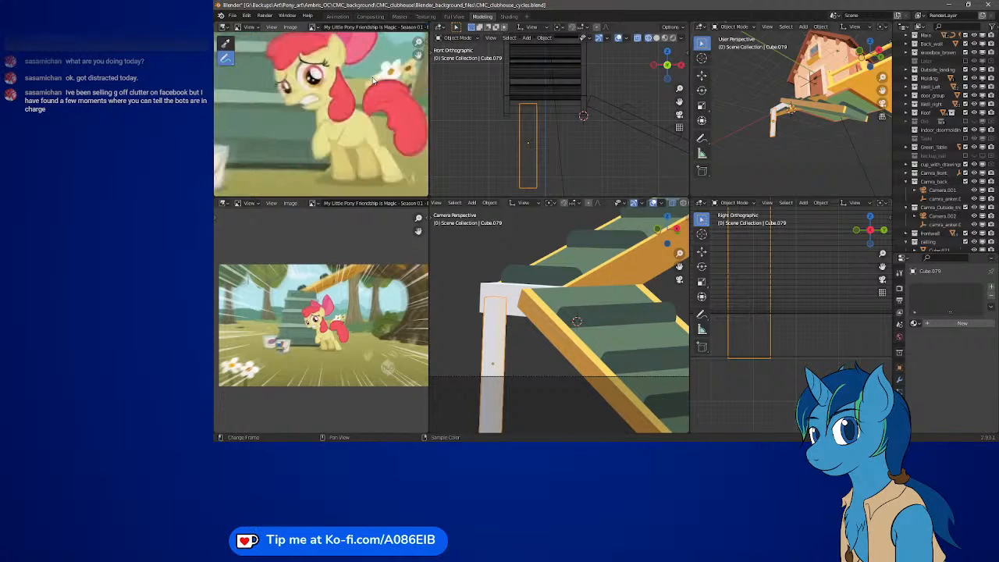
left_click(313, 27)
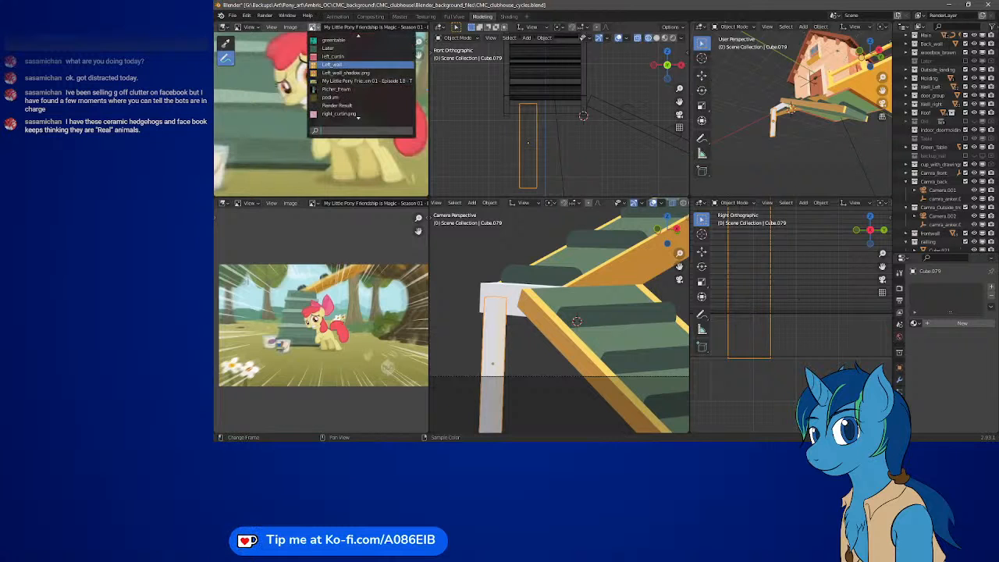
scroll(357, 70, "down", 3)
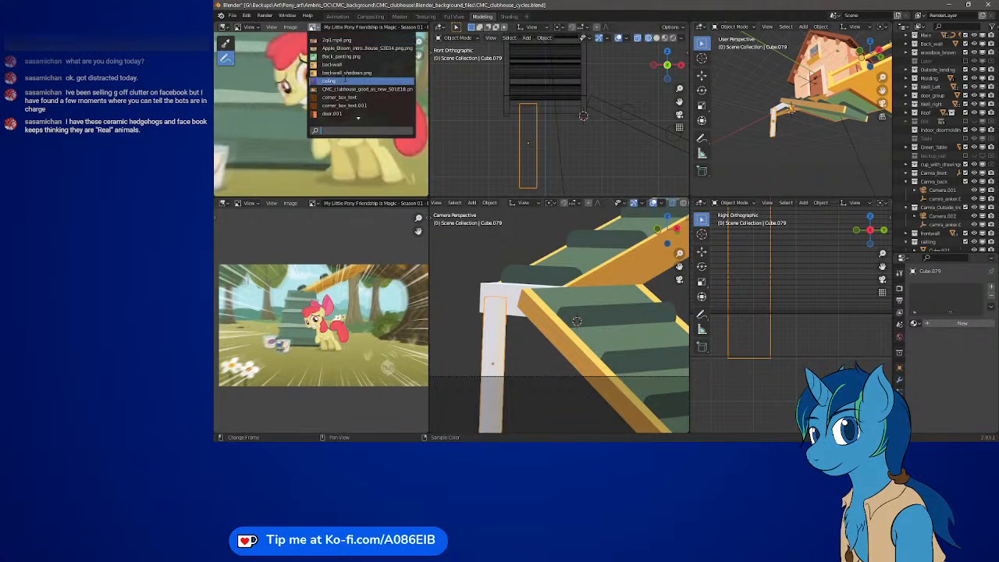
left_click(349, 94)
scroll(368, 136, "down", 3)
middle_click_drag(362, 144, 377, 102)
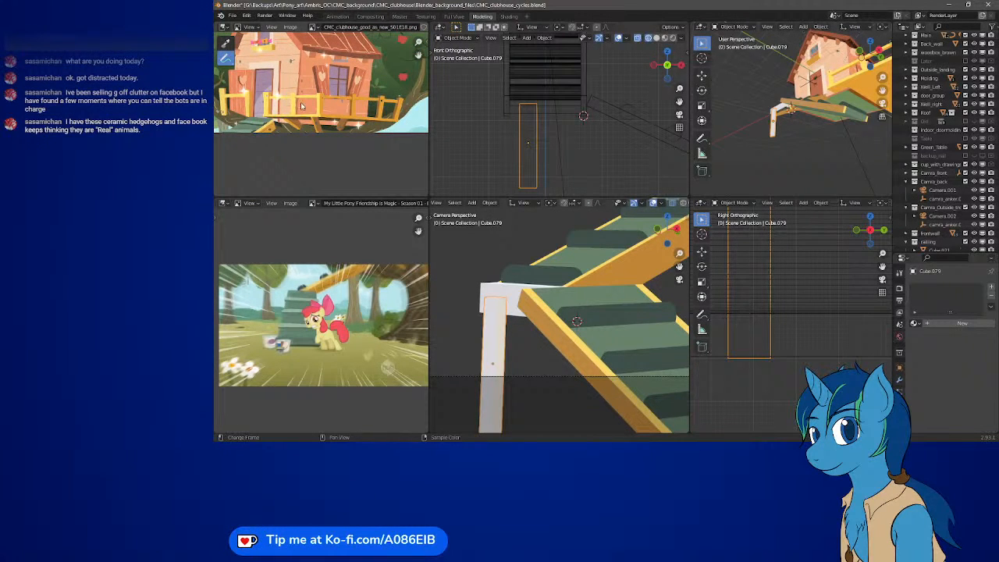
scroll(317, 103, "up", 3)
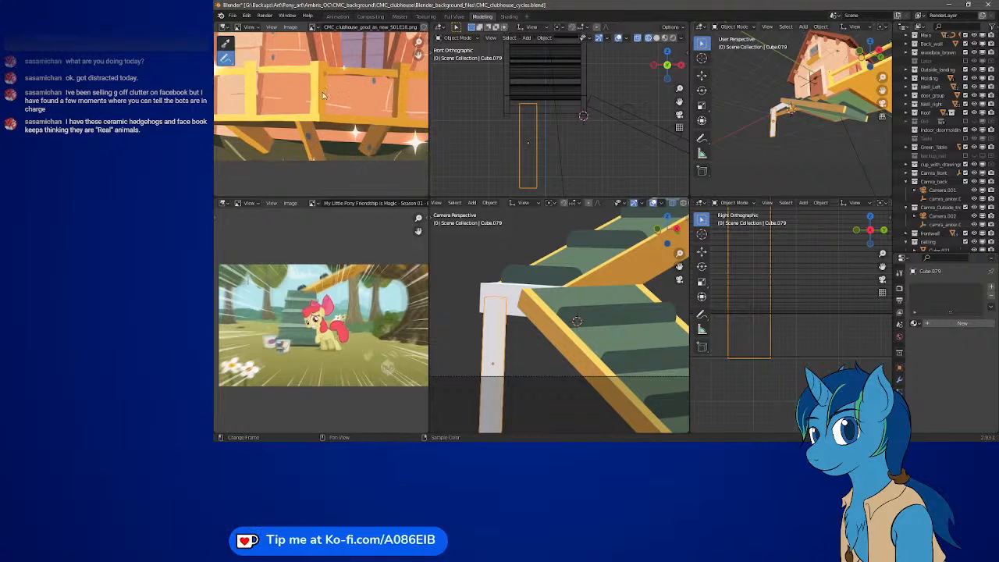
scroll(328, 106, "down", 2)
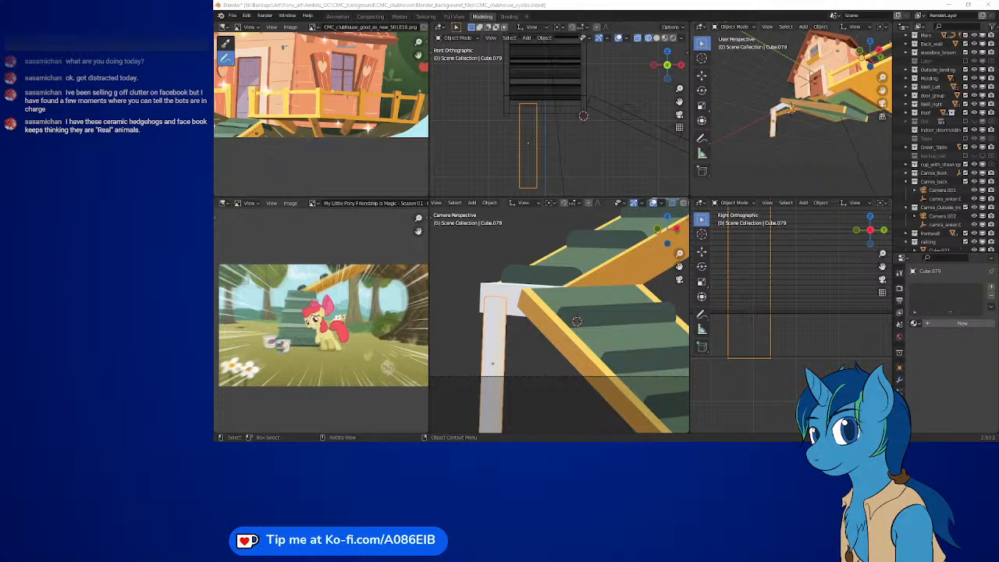
Switch to the video player, play the episode up to the clubhouse close-up, pause it to study the deck, and return to Blender.
left_click_drag(677, 440, 668, 9)
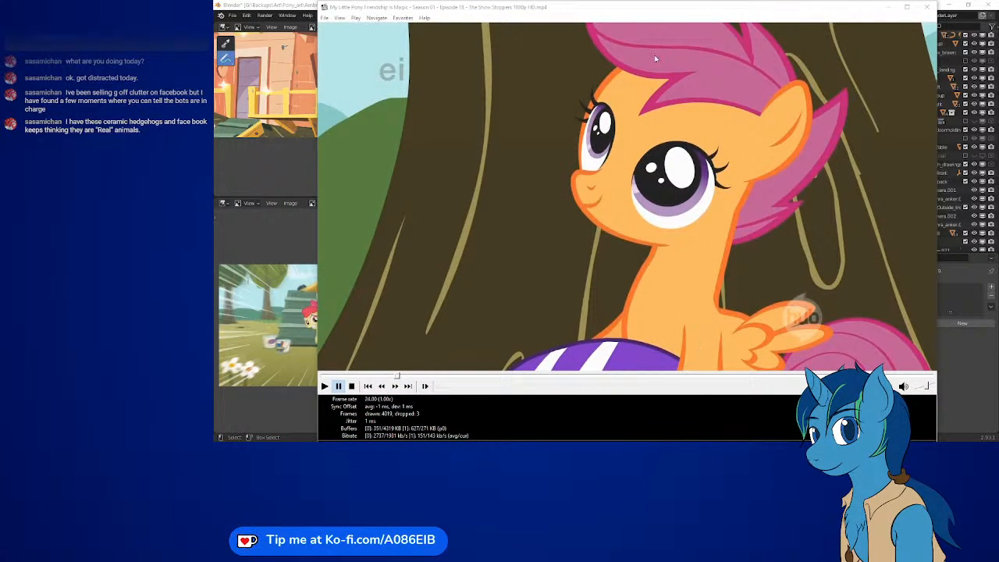
left_click(659, 12)
key("space")
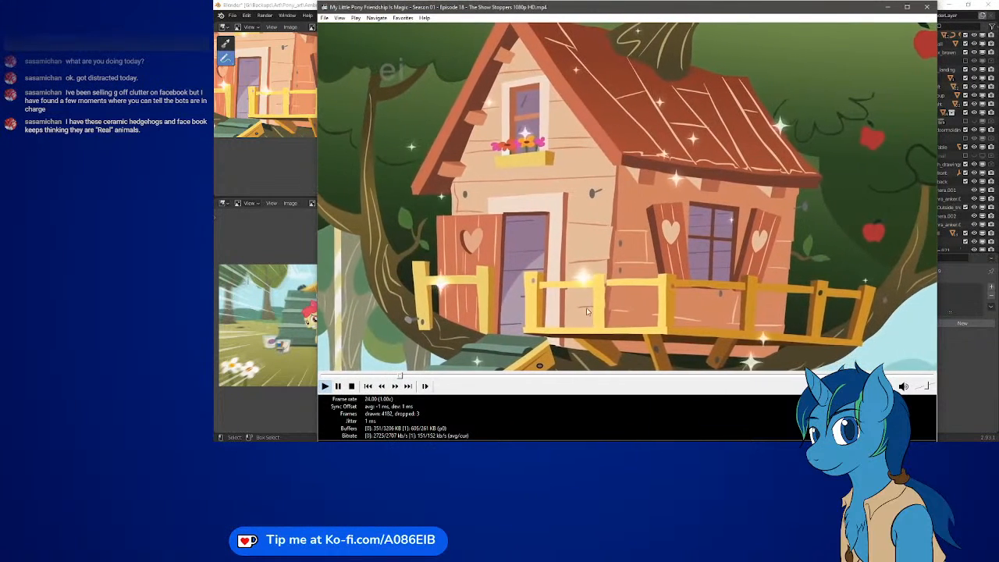
key("space")
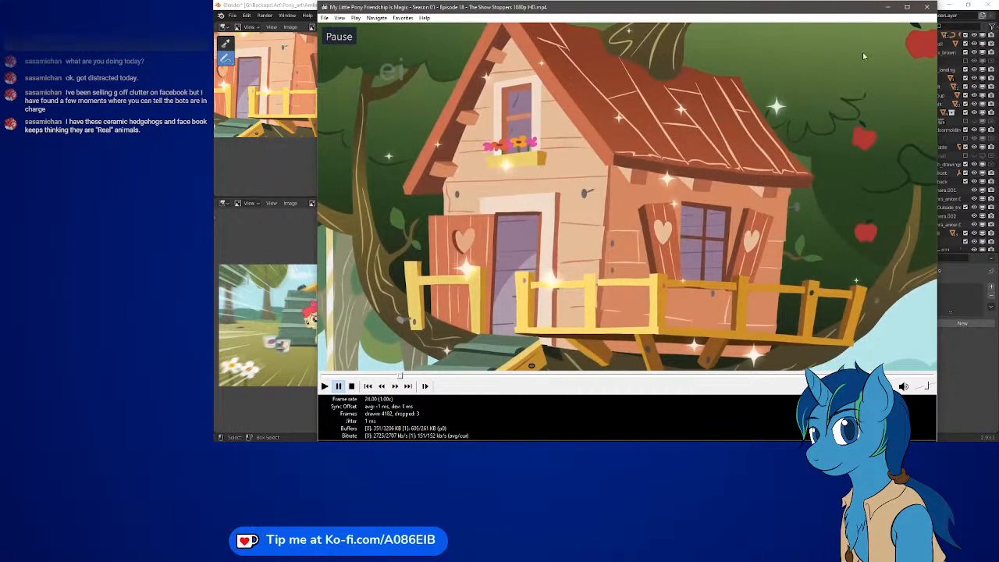
left_click_drag(839, 8, 840, 442)
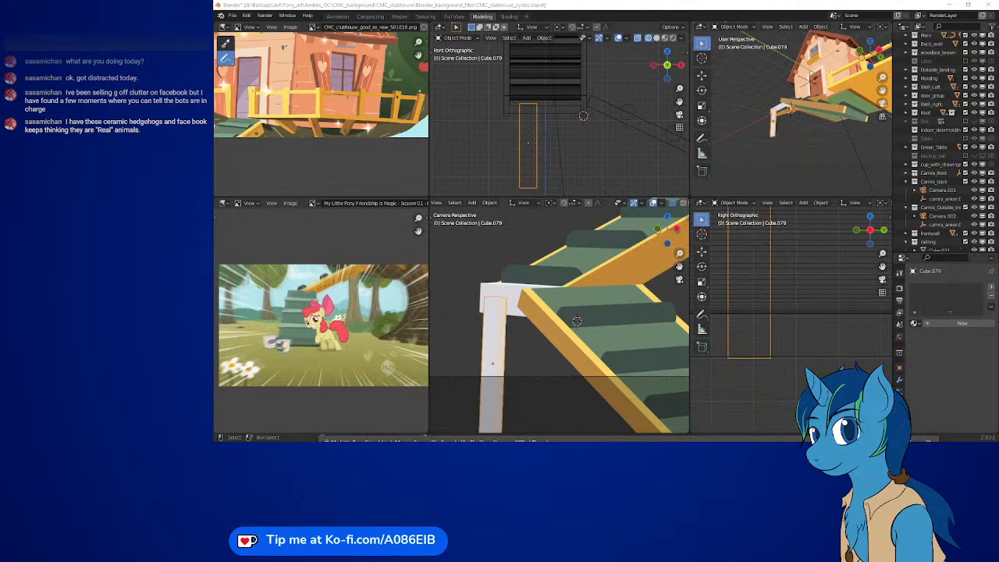
left_click(841, 422)
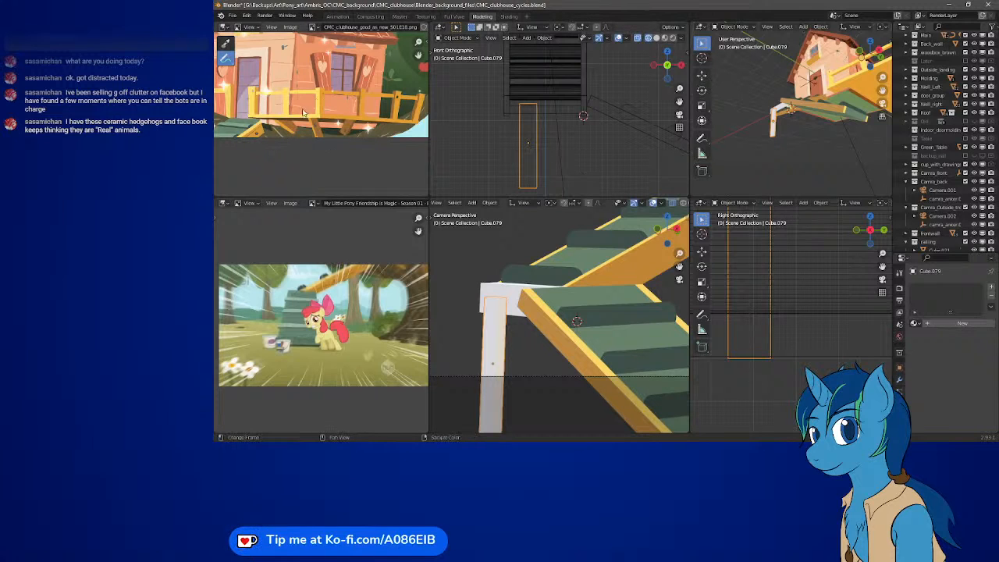
Check the Apple Bloom intro picture and the stored My Little Pony Season 01 Episode 18 still as upper reference images.
left_click(316, 27)
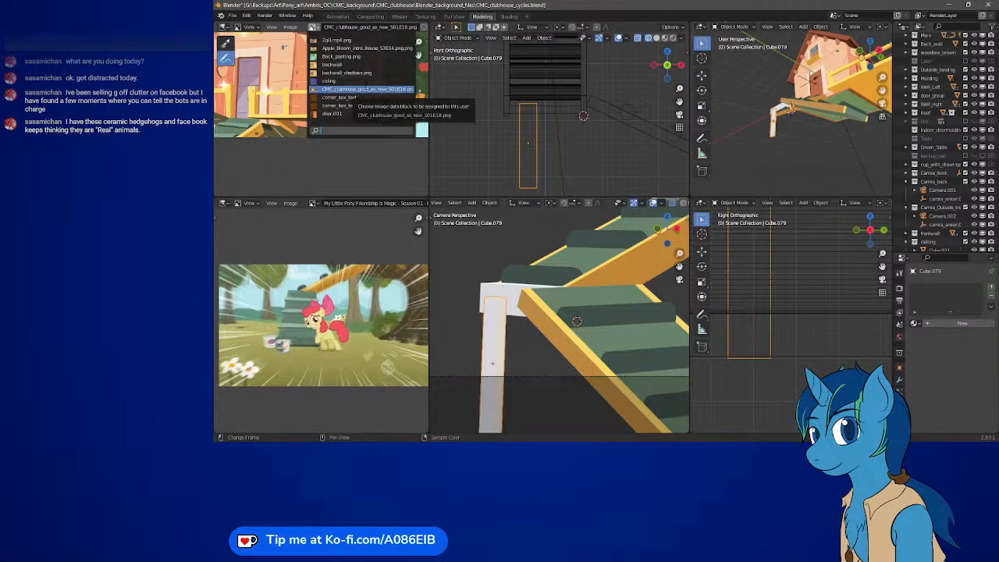
left_click(366, 47)
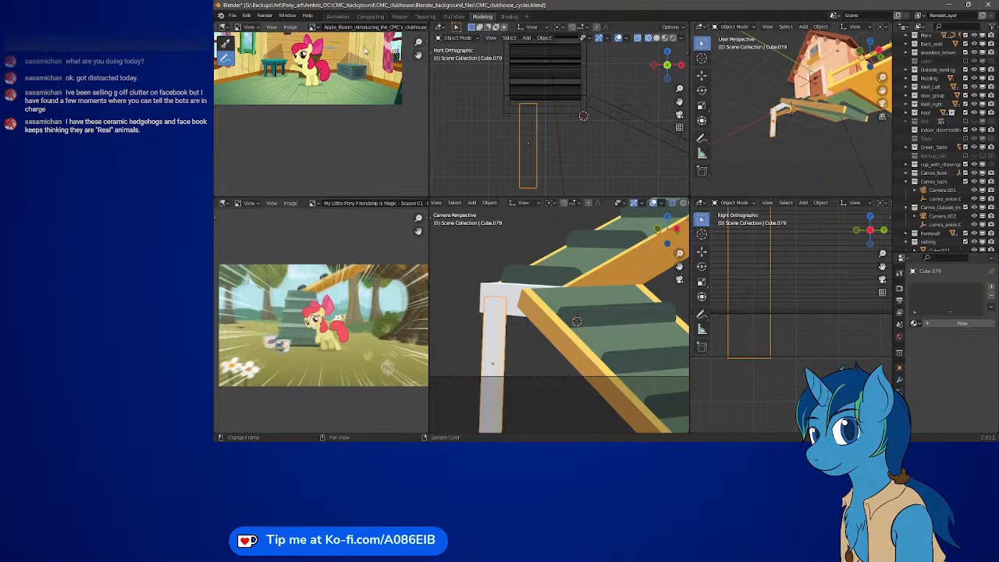
left_click(315, 29)
scroll(359, 115, "down", 4)
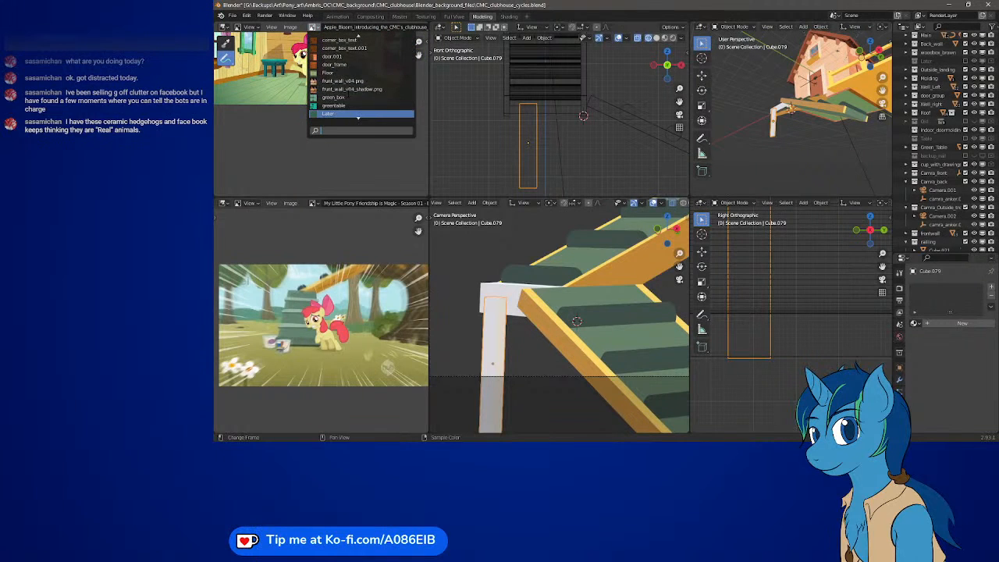
scroll(359, 115, "down", 6)
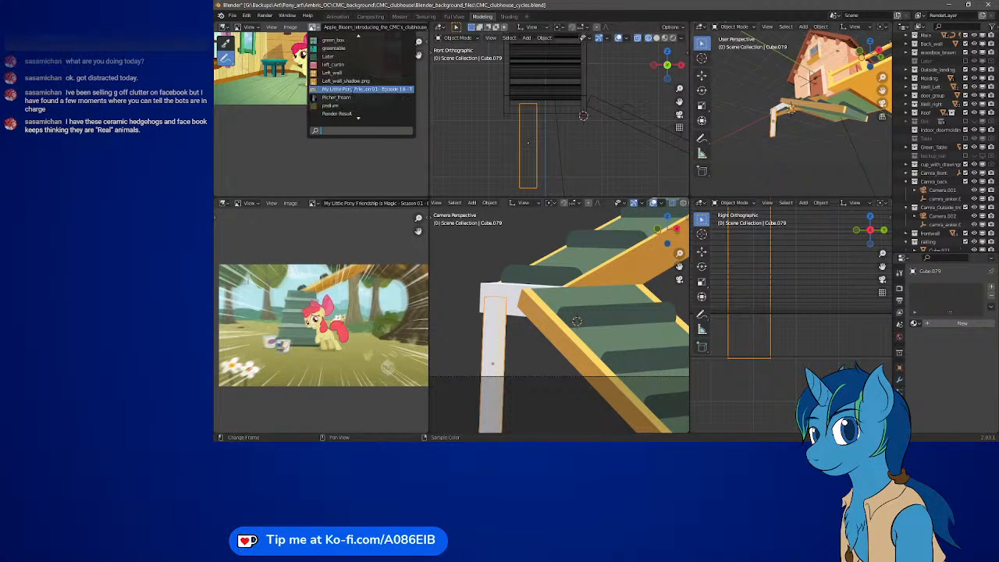
left_click(365, 89)
Switch the upper reference image to the picture of the full clubhouse with three ponies on the stairs and examine it.
left_click(315, 29)
scroll(344, 89, "down", 1)
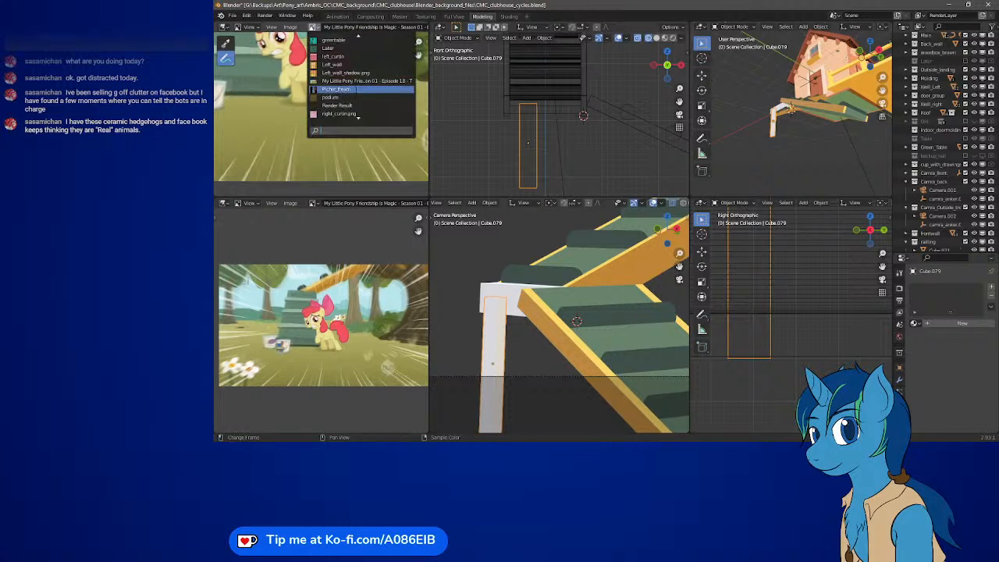
scroll(359, 89, "down", 4)
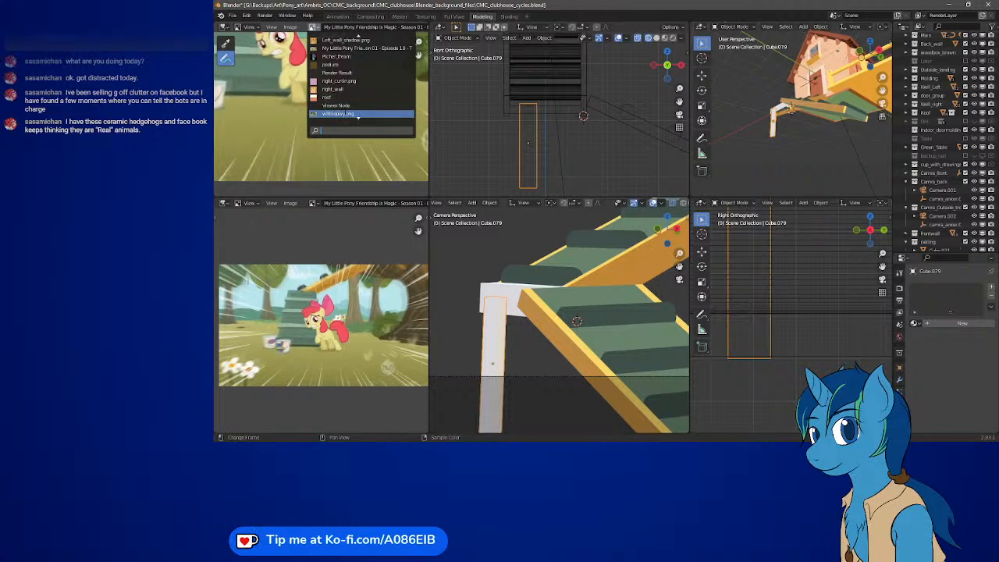
left_click(360, 114)
middle_click_drag(303, 105, 352, 166)
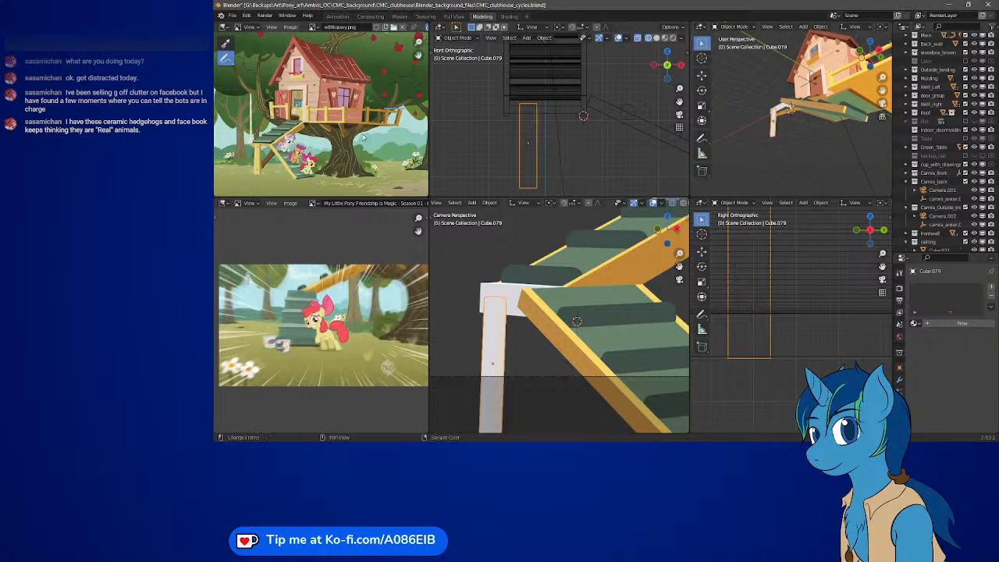
Load another My Little Pony Season 01 clubhouse still as the upper reference image and examine the post and brace under the stairs.
left_click(290, 27)
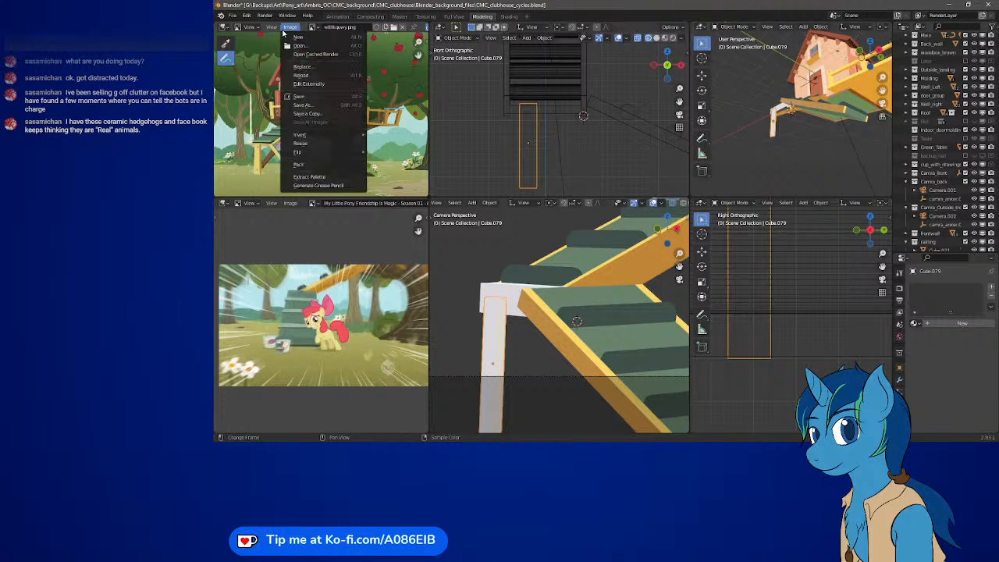
left_click(299, 45)
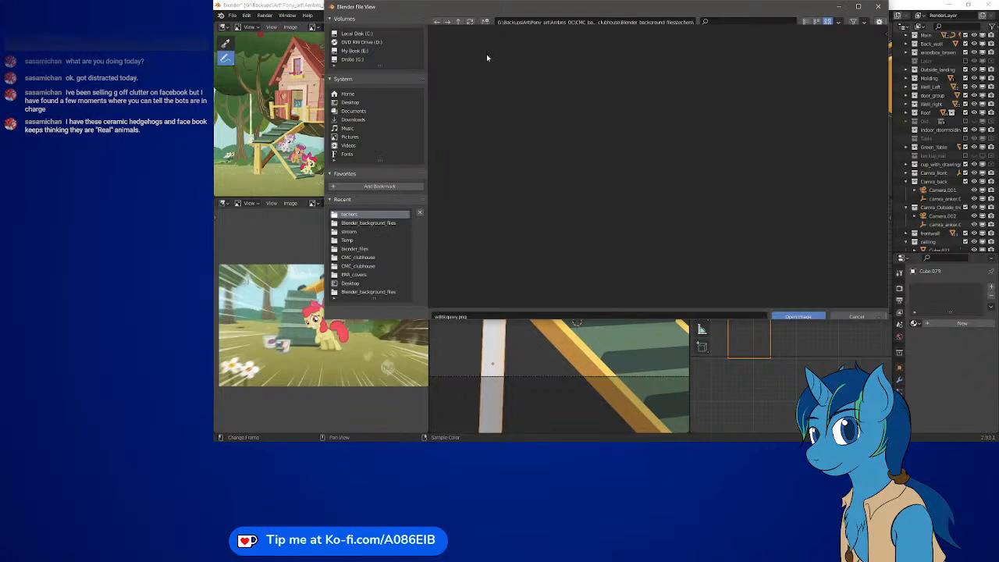
left_click(527, 67)
left_click(798, 310)
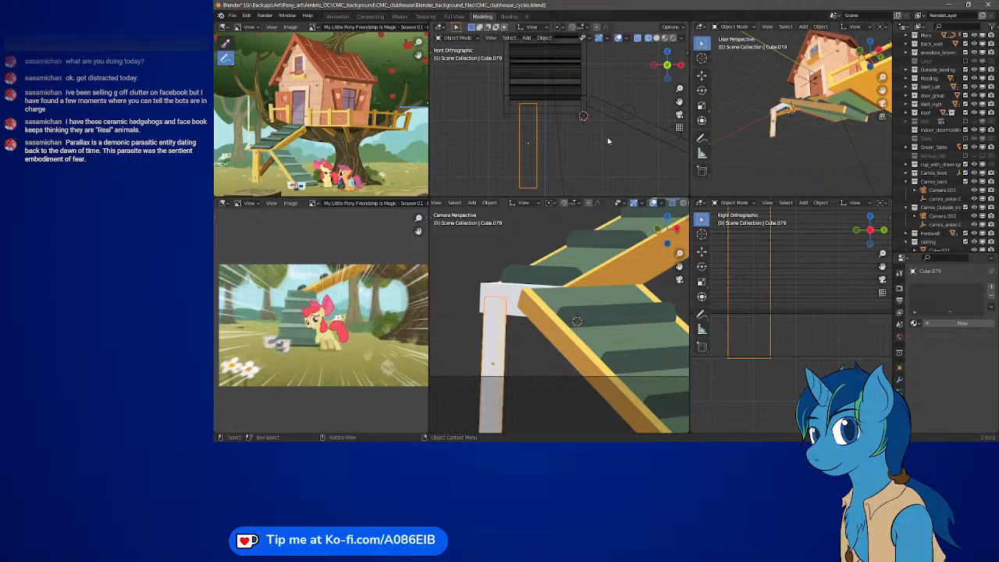
scroll(266, 170, "up", 4)
middle_click_drag(265, 169, 426, 48)
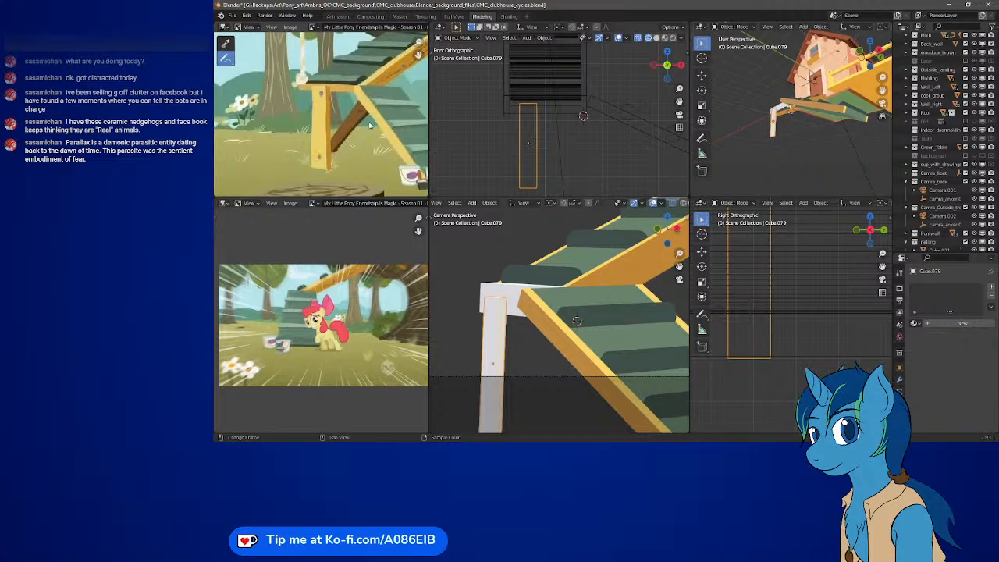
middle_click_drag(370, 125, 309, 145)
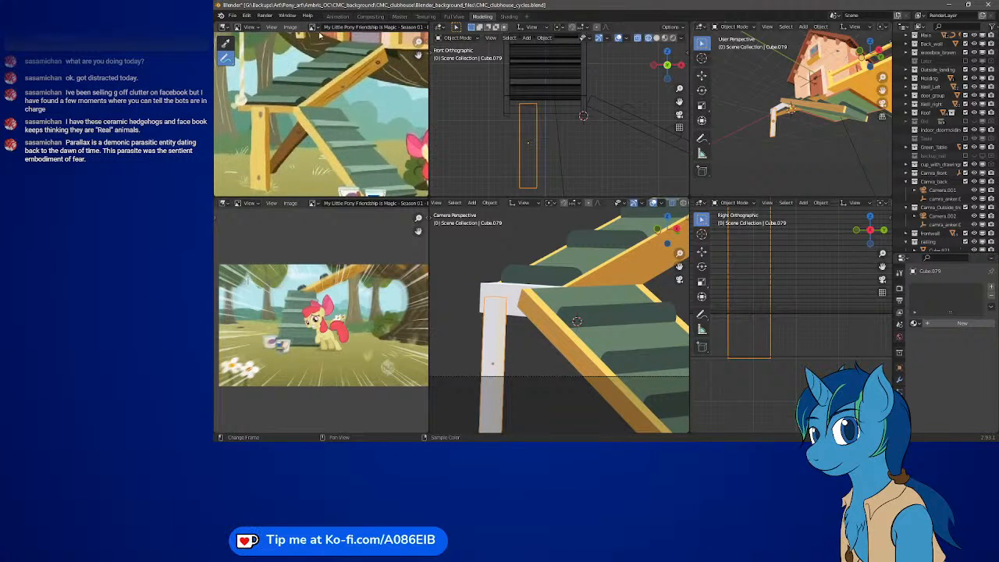
Switch the upper reference image back to the clubhouse picture with three ponies running down the stairs.
left_click(313, 28)
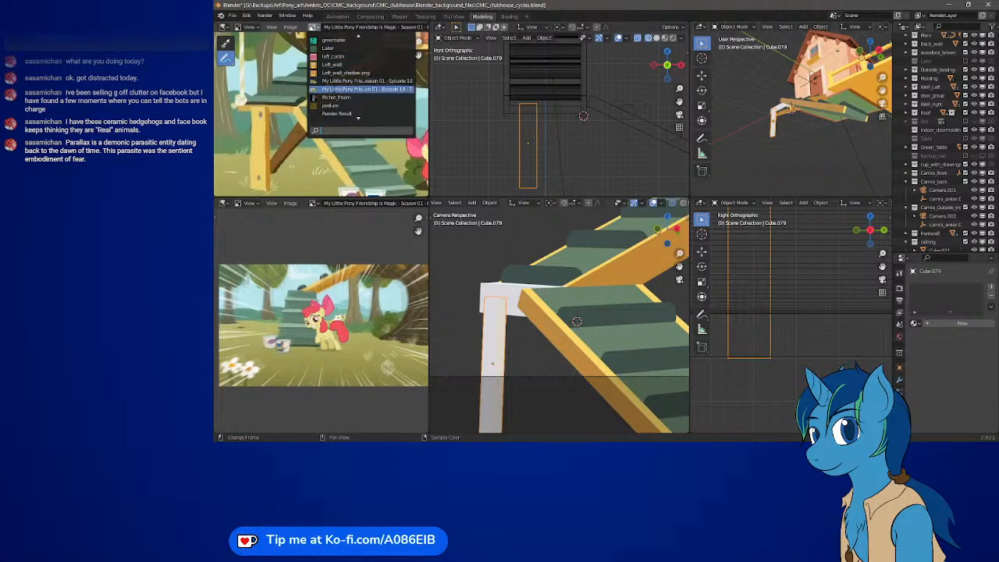
scroll(359, 78, "up", 10)
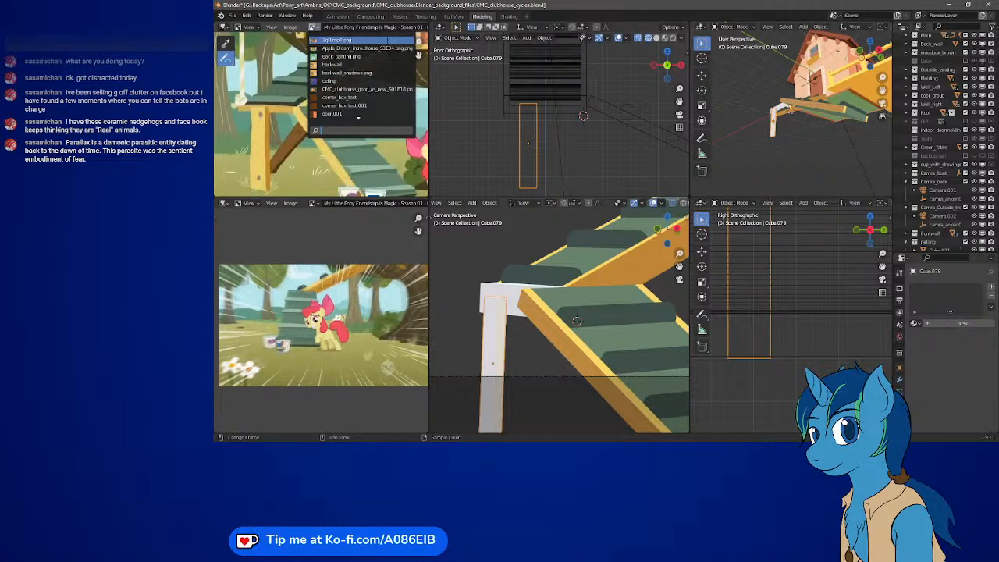
left_click(387, 40)
left_click(313, 27)
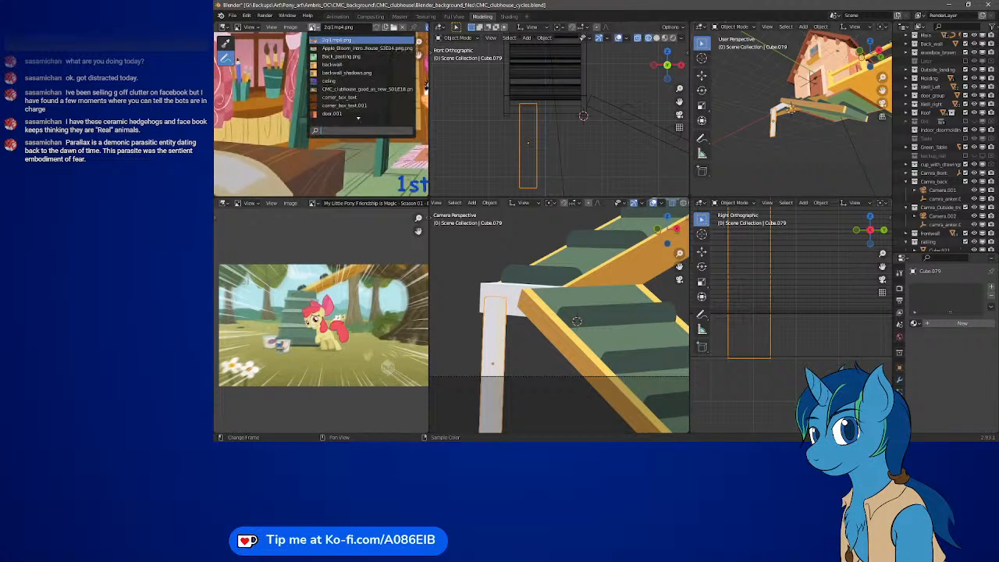
scroll(345, 79, "down", 6)
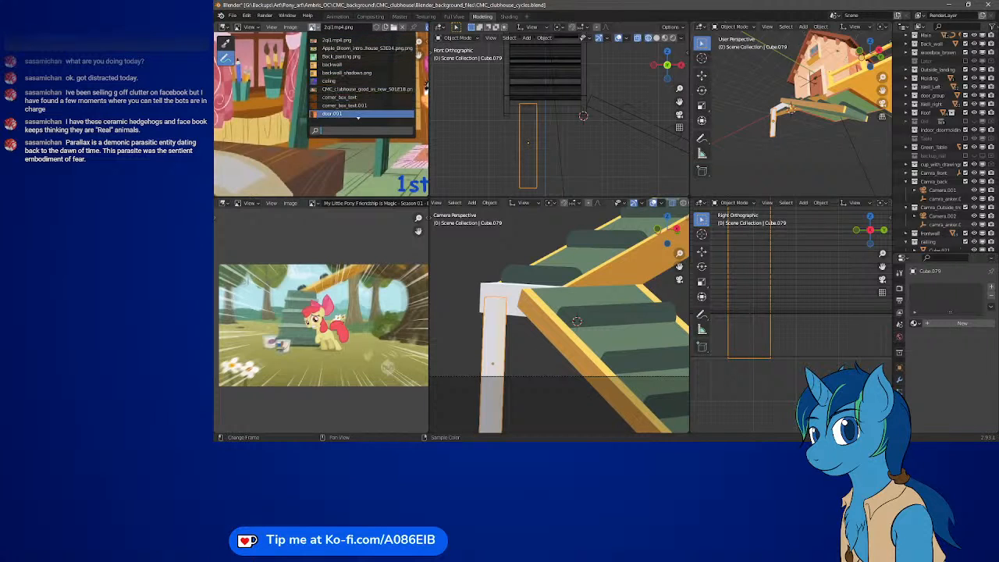
scroll(362, 78, "down", 12)
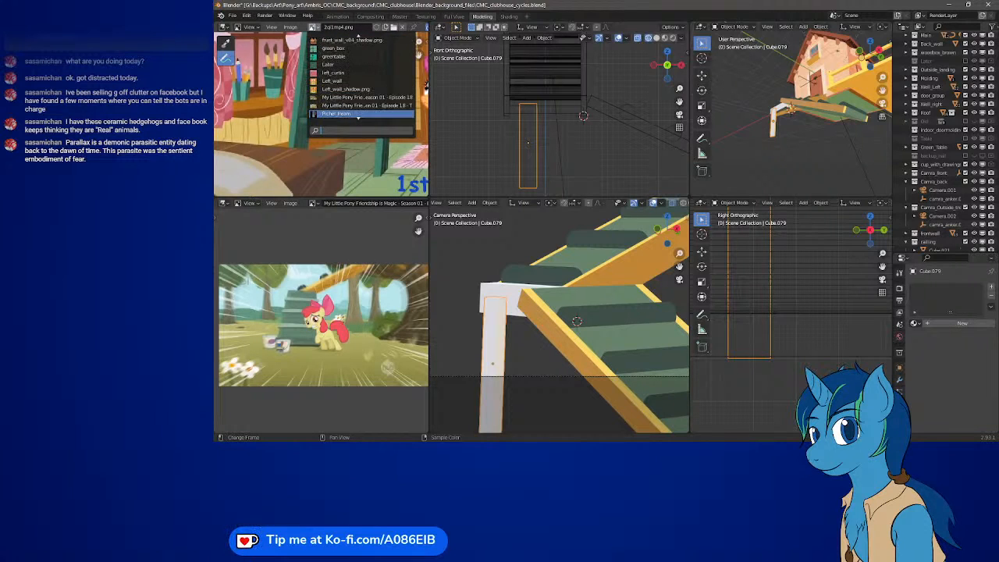
scroll(363, 78, "down", 7)
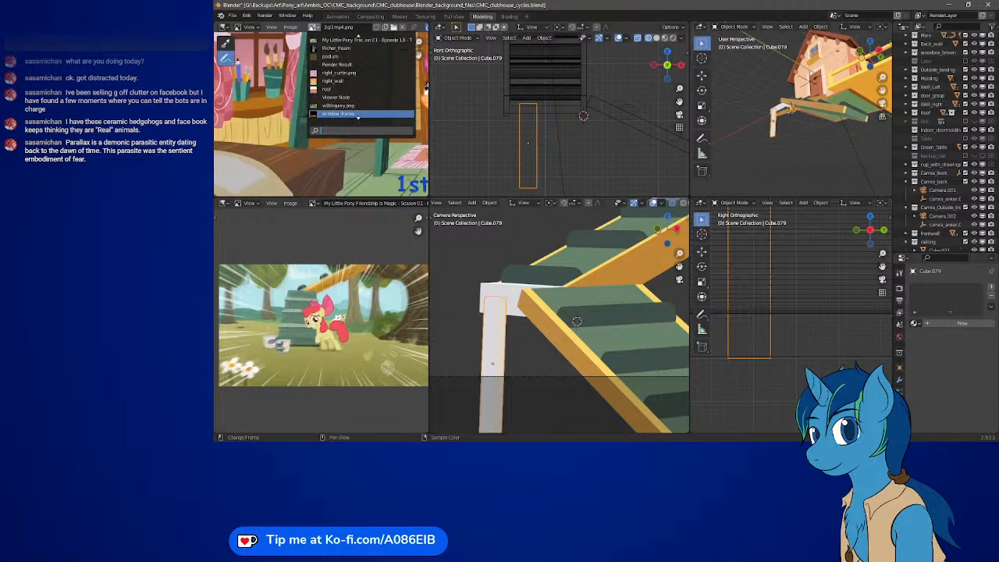
left_click(377, 106)
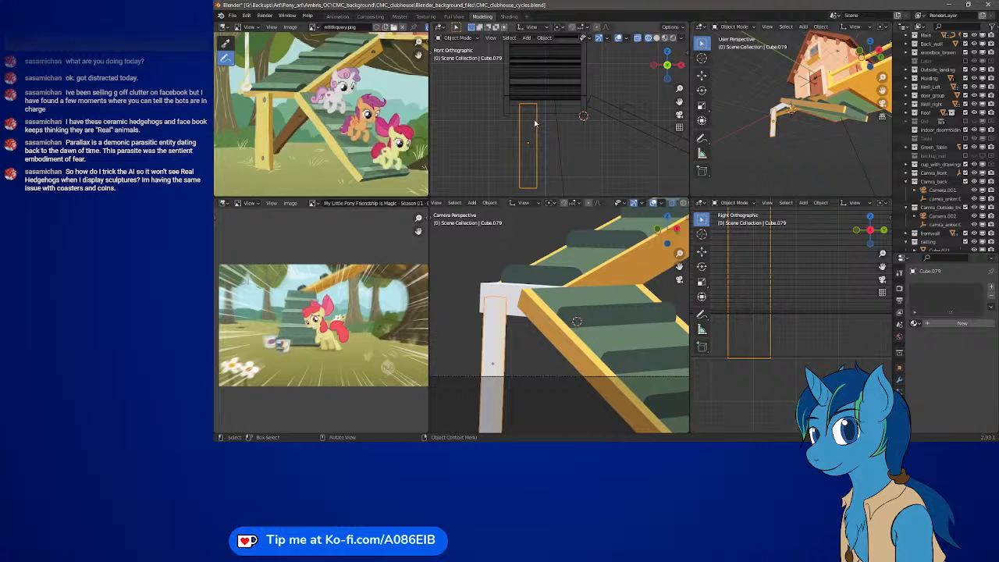
Duplicate the support post in place and rotate the copy 55 degrees in the front view for a diagonal brace.
key("shift+d")
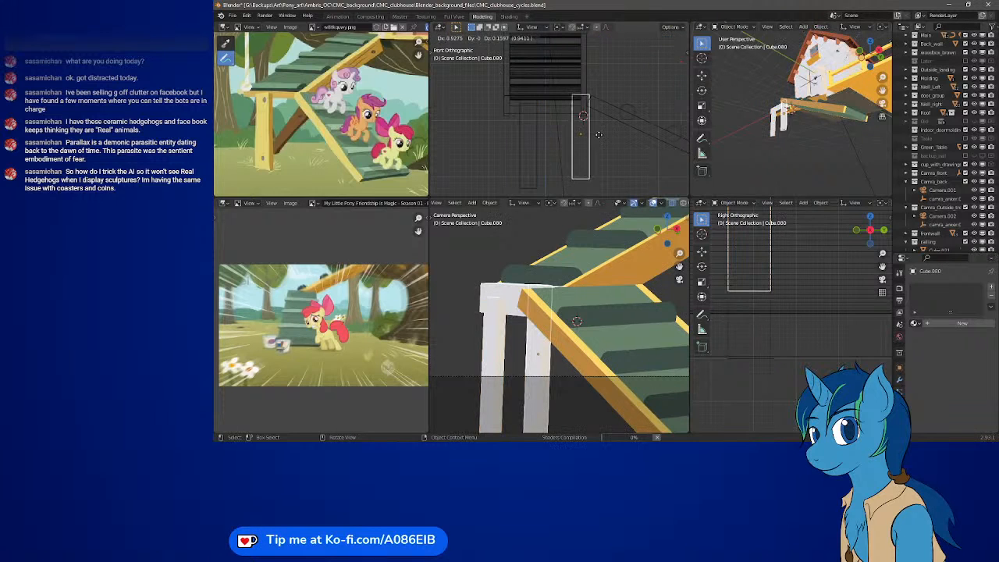
right_click(605, 137)
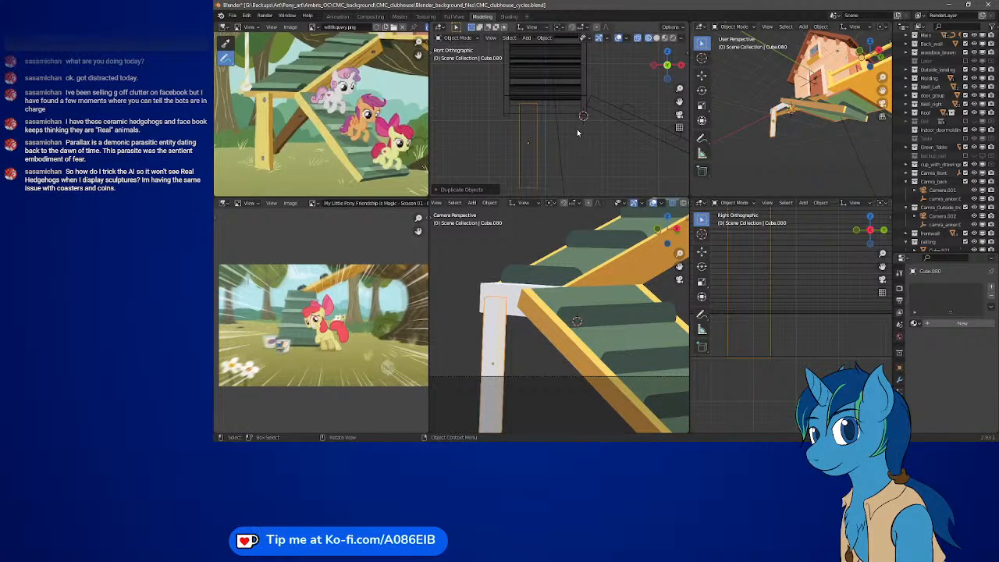
key("r")
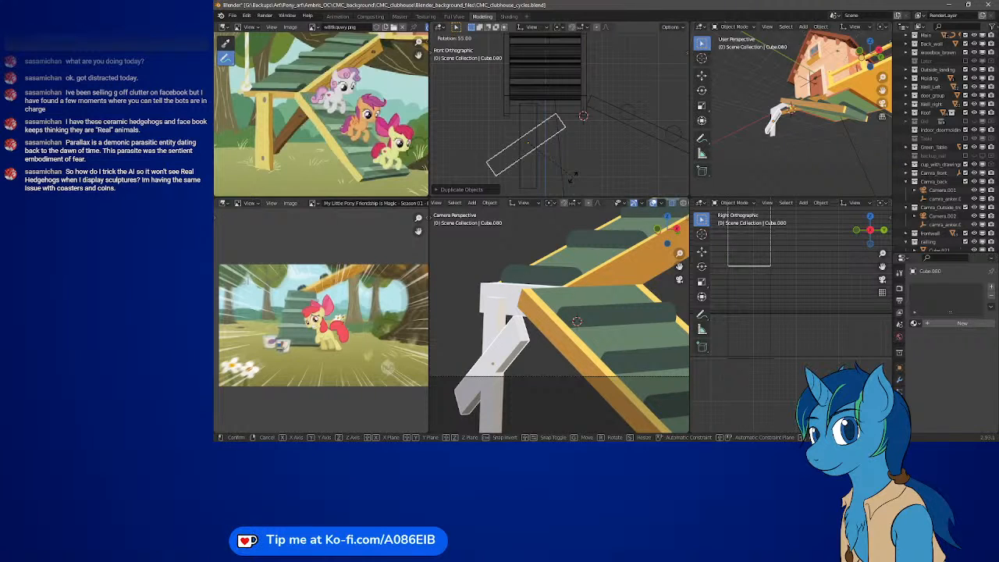
left_click(571, 176)
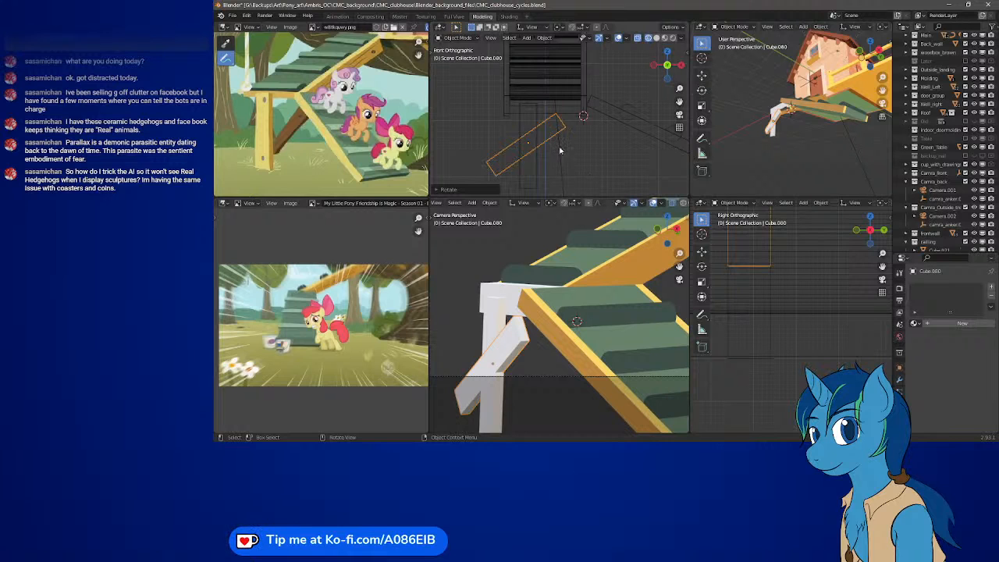
Move the diagonal brace about 0.8 along X toward the stairs and about 0.09 along Y.
key("g")
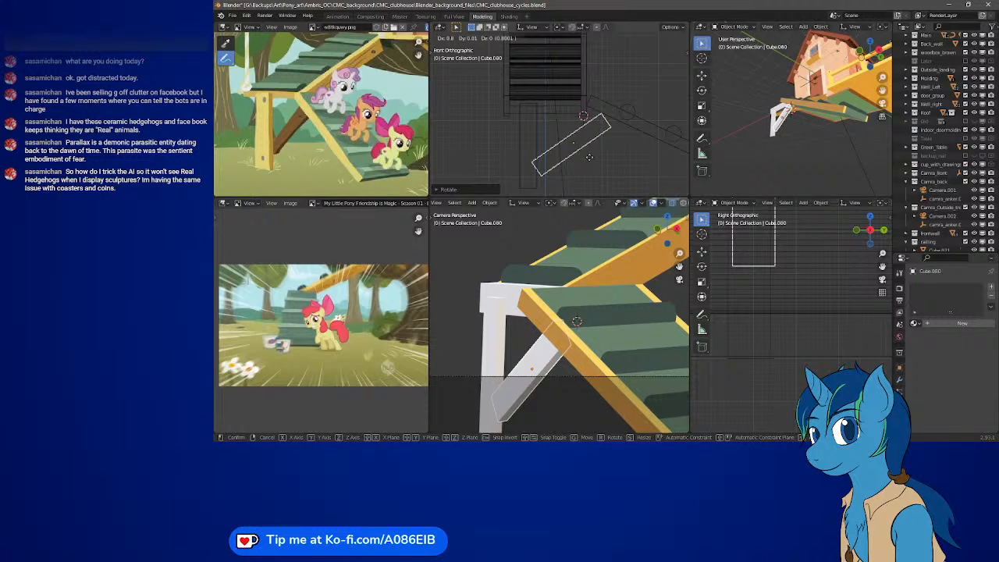
left_click(590, 157)
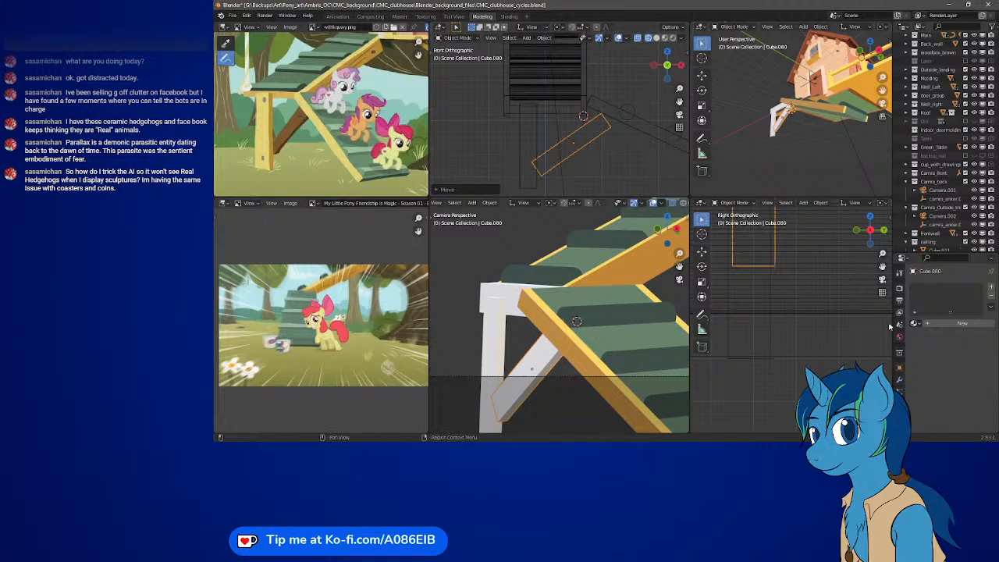
key("g")
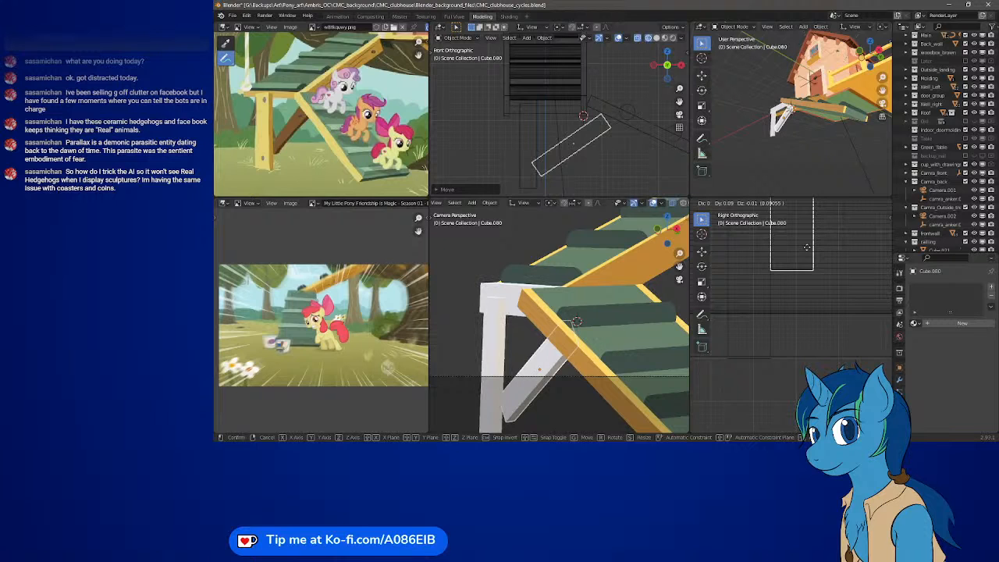
left_click(808, 246)
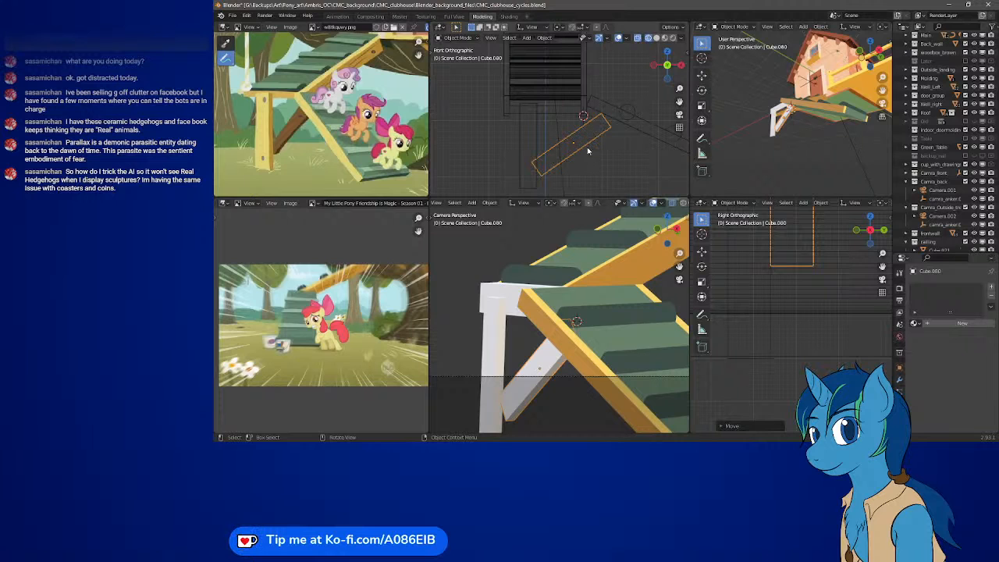
In Edit Mode, move the brace's lower-end vertices about 0.13 diagonally down into the post and scale that end down.
key("Tab")
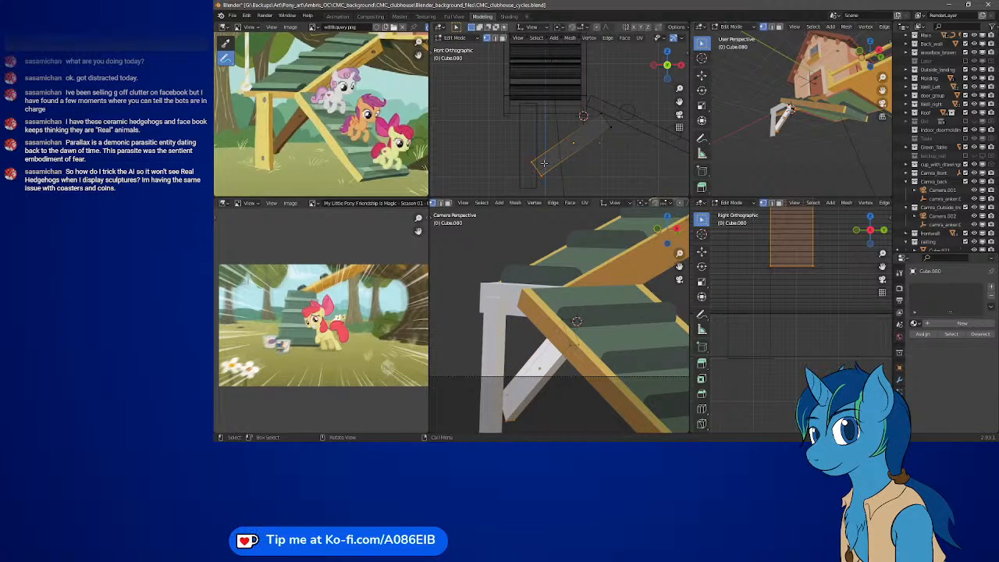
key("KP_1")
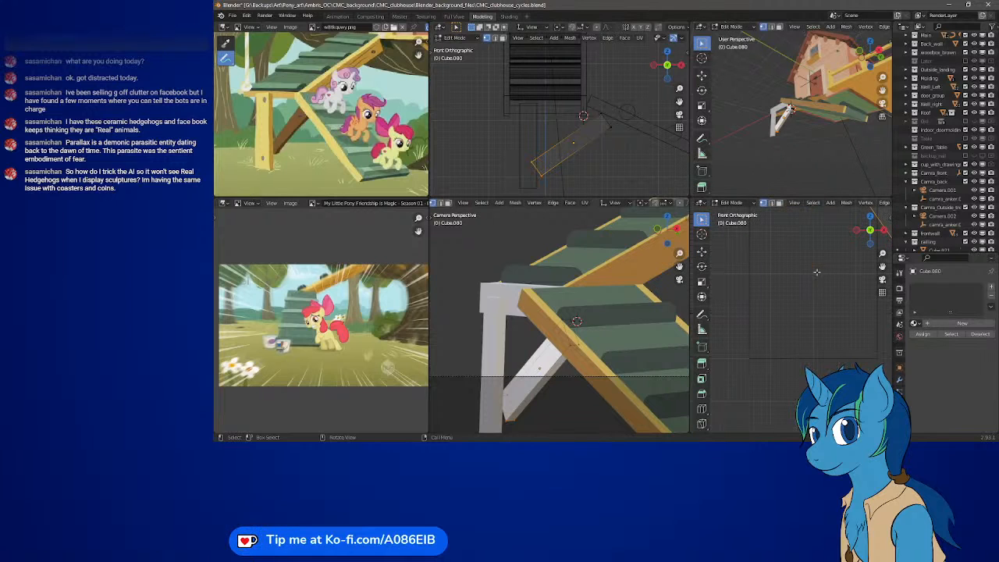
middle_click_drag(820, 284, 702, 373, "shift")
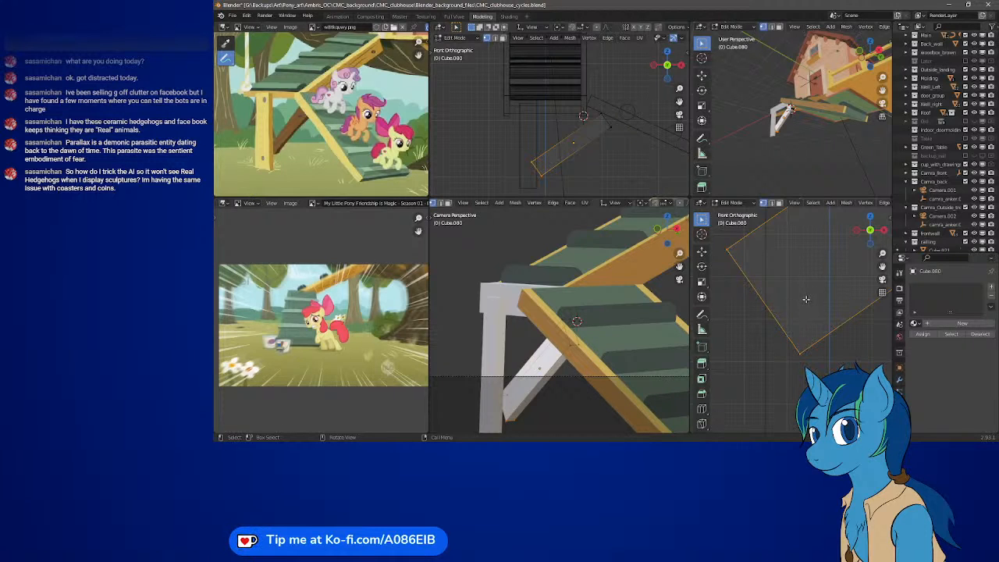
key("g")
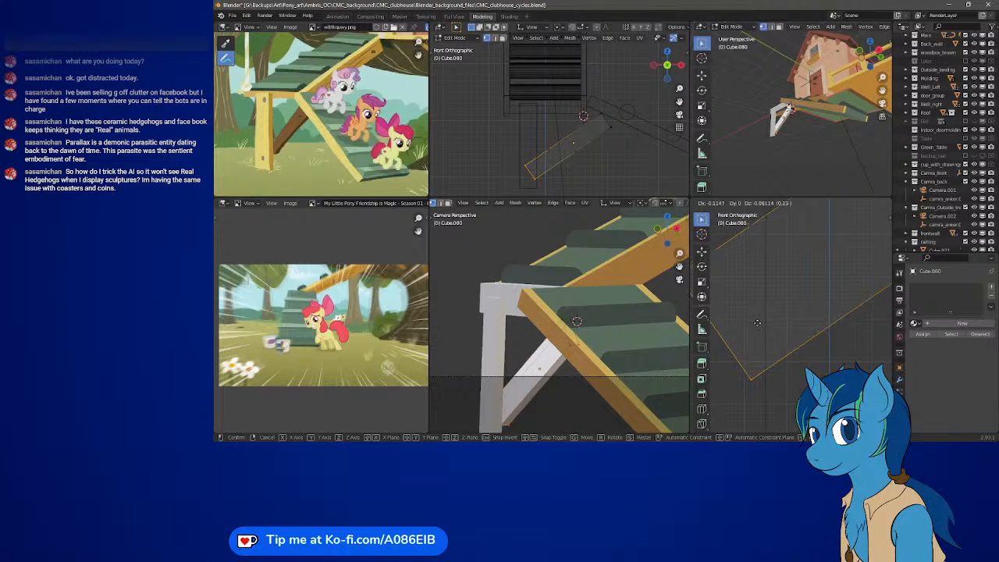
left_click(758, 323)
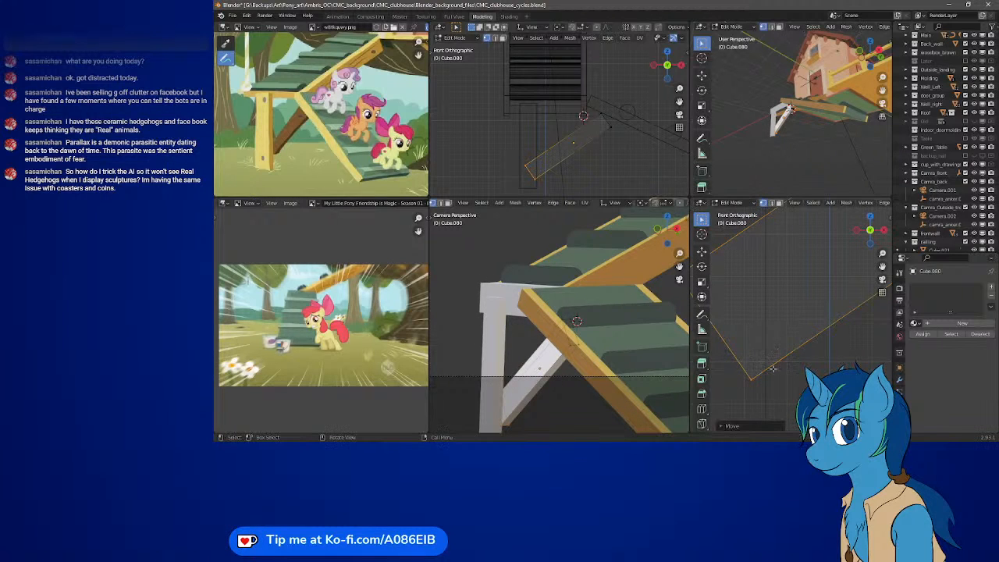
key("s")
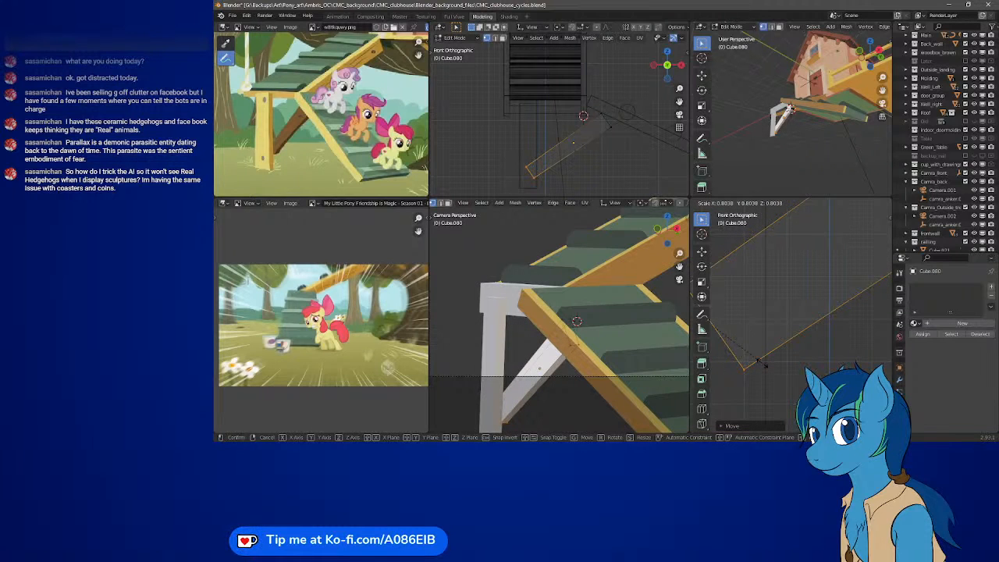
left_click(764, 359)
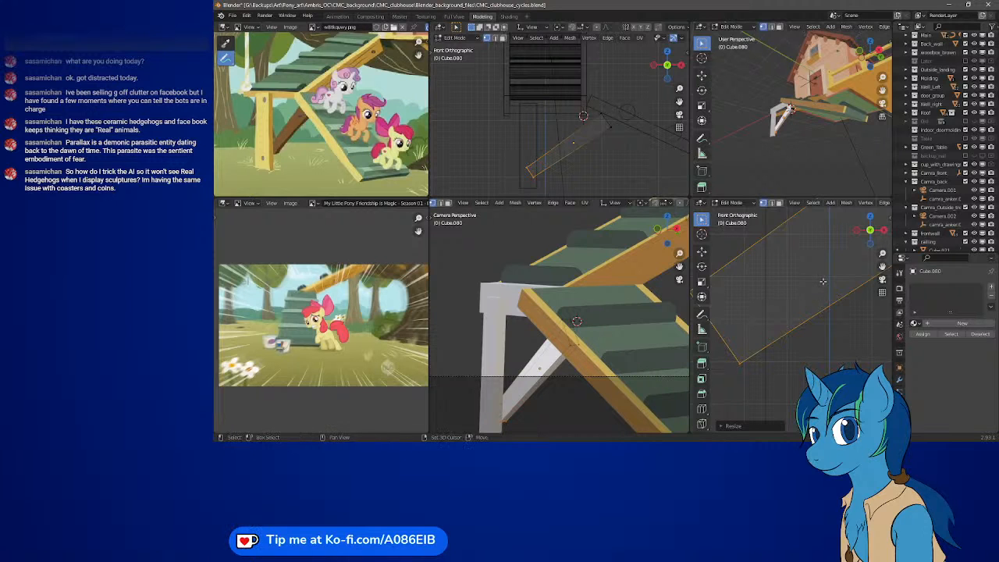
middle_click_drag(824, 281, 857, 333, "shift")
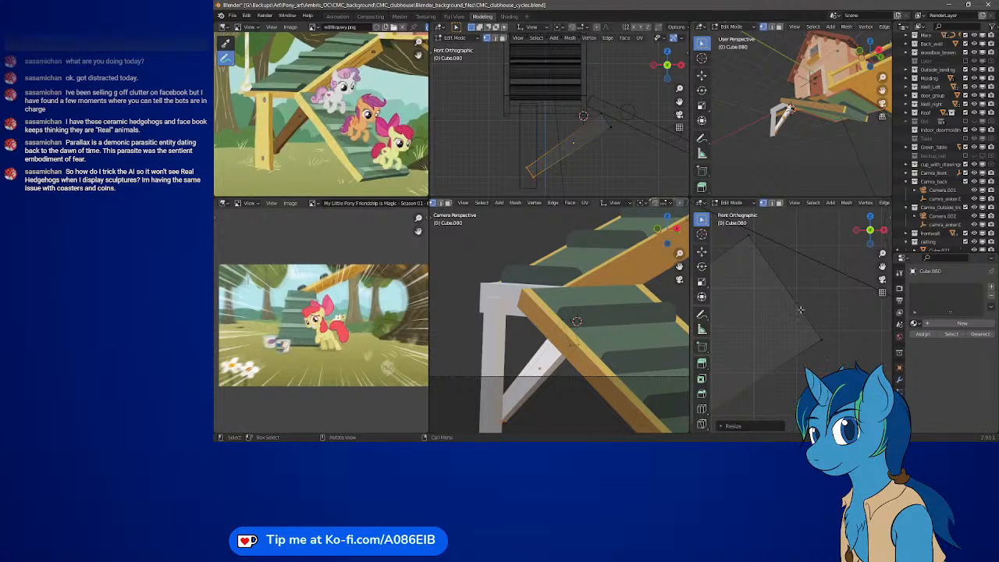
Extend the brace's lower corner at the stair end about 0.17 diagonally up toward the stairs and lower its upper corner about 0.01.
key("g")
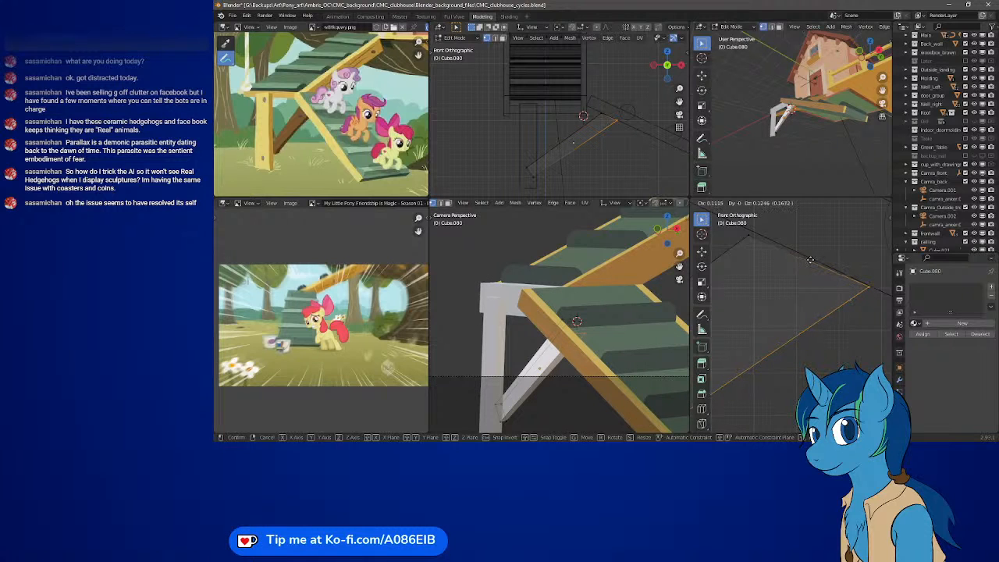
left_click(809, 260)
left_click_drag(741, 227, 769, 250)
key("g")
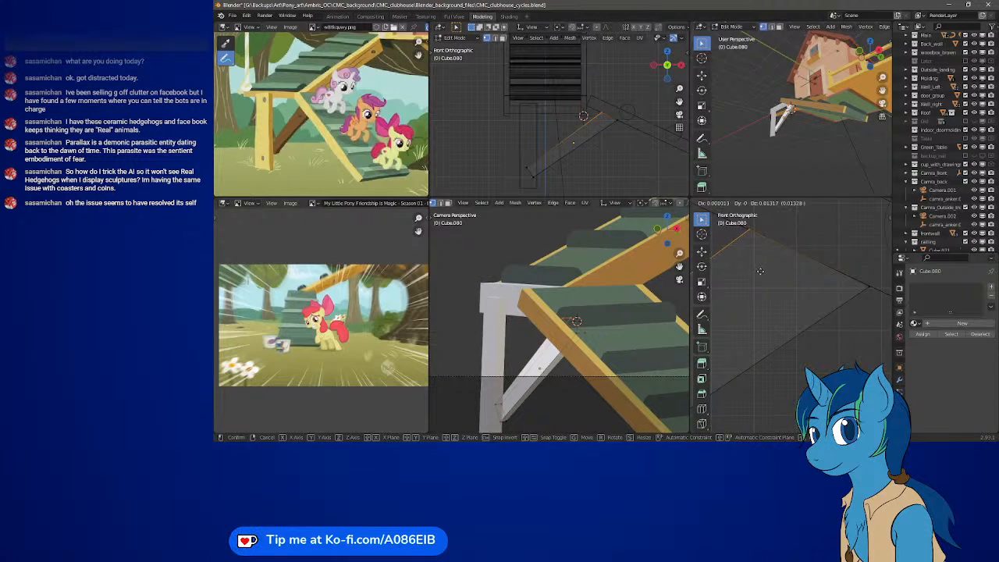
left_click(759, 271)
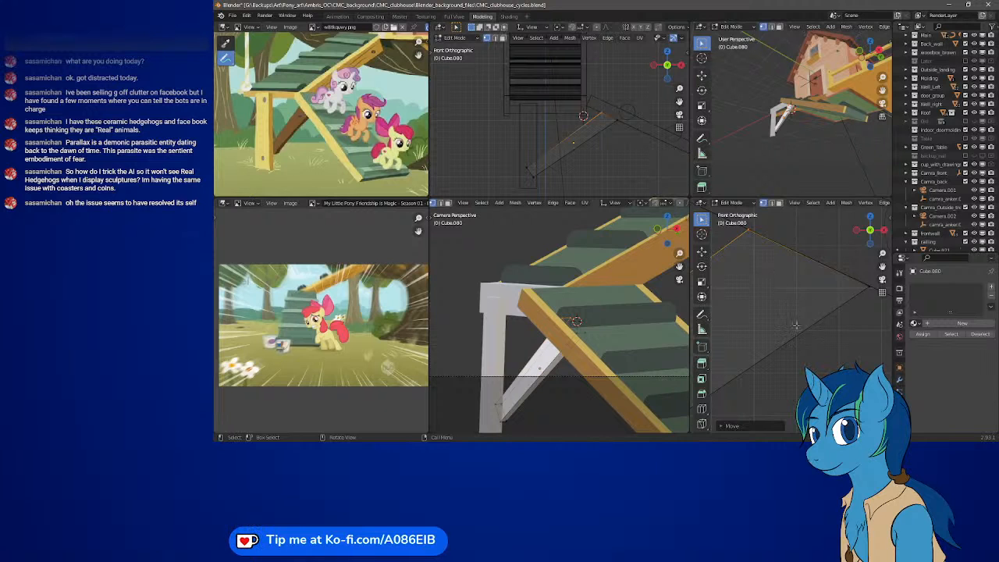
key("Tab")
Examine the joint between the brace and the post from several angles in Rendered shading, returning the view to Material Preview.
scroll(795, 125, "up", 1)
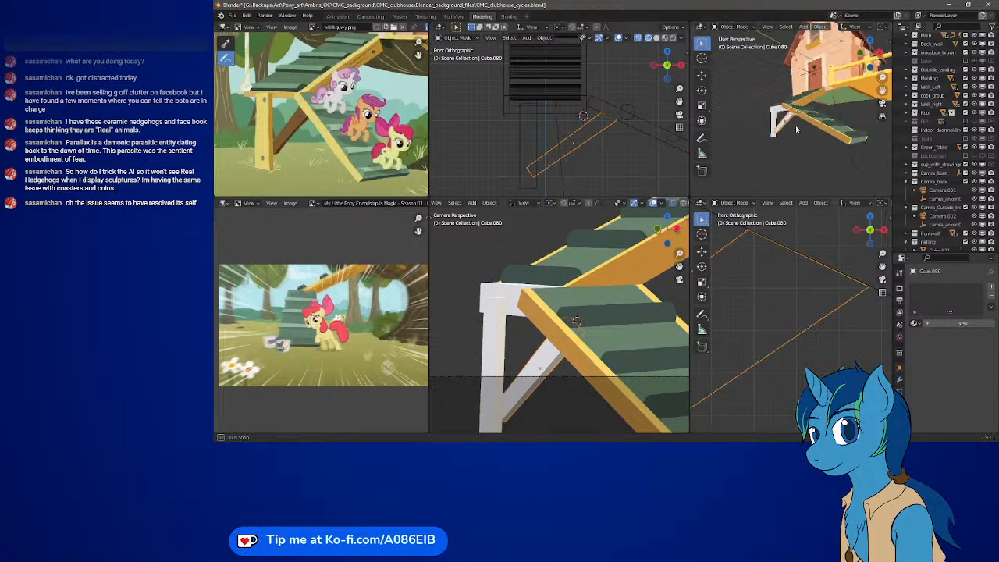
middle_click_drag(796, 129, 697, 144)
middle_click_drag(745, 121, 838, 141)
scroll(771, 131, "up", 6)
key("z")
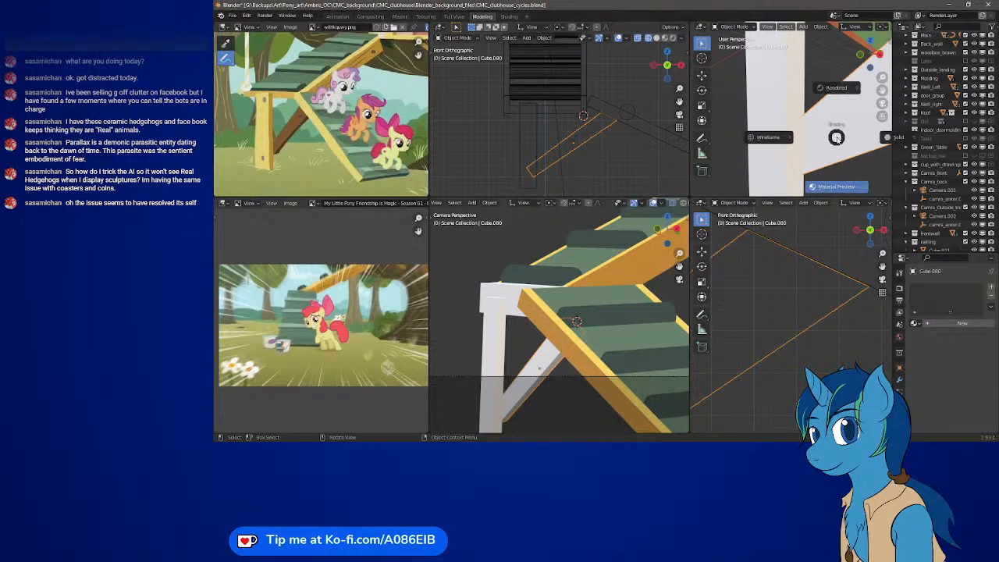
left_click(840, 92)
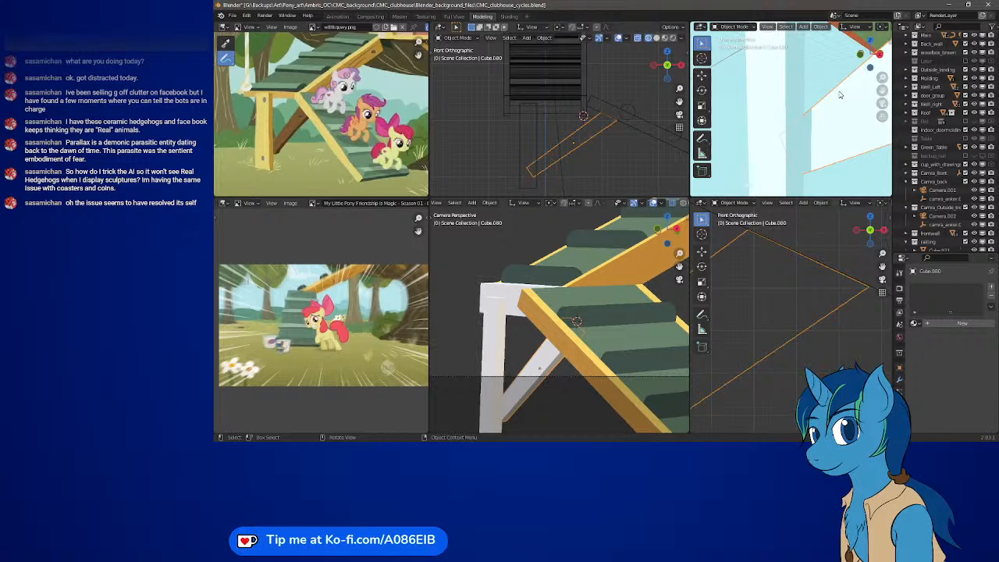
middle_click_drag(790, 144, 829, 76)
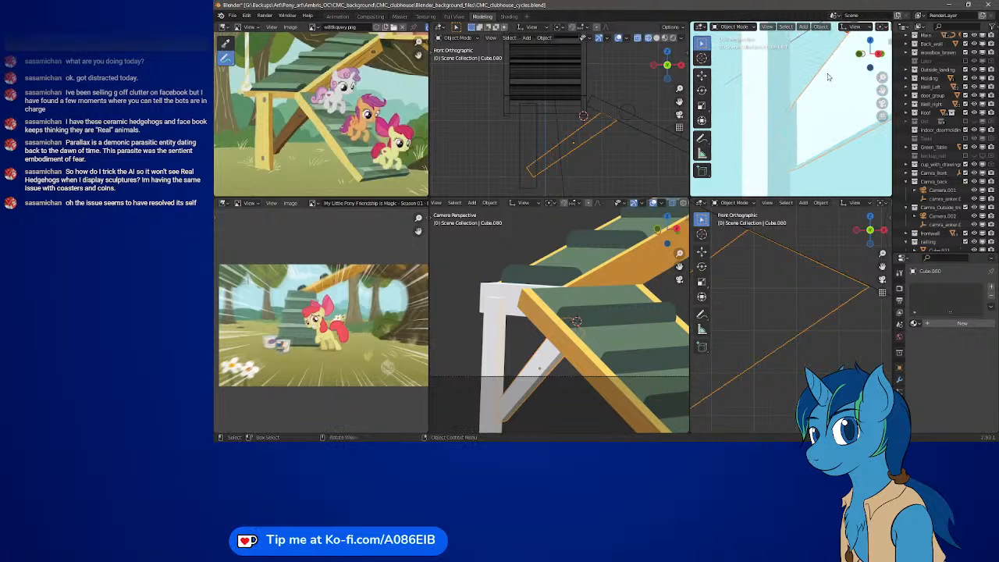
scroll(854, 28, "down", 6)
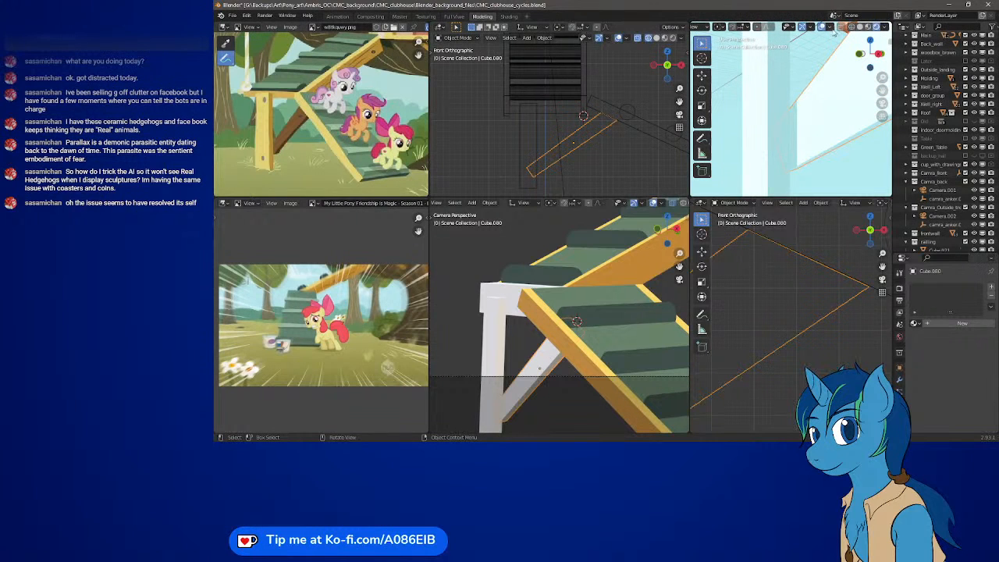
left_click(842, 27)
left_click(827, 183)
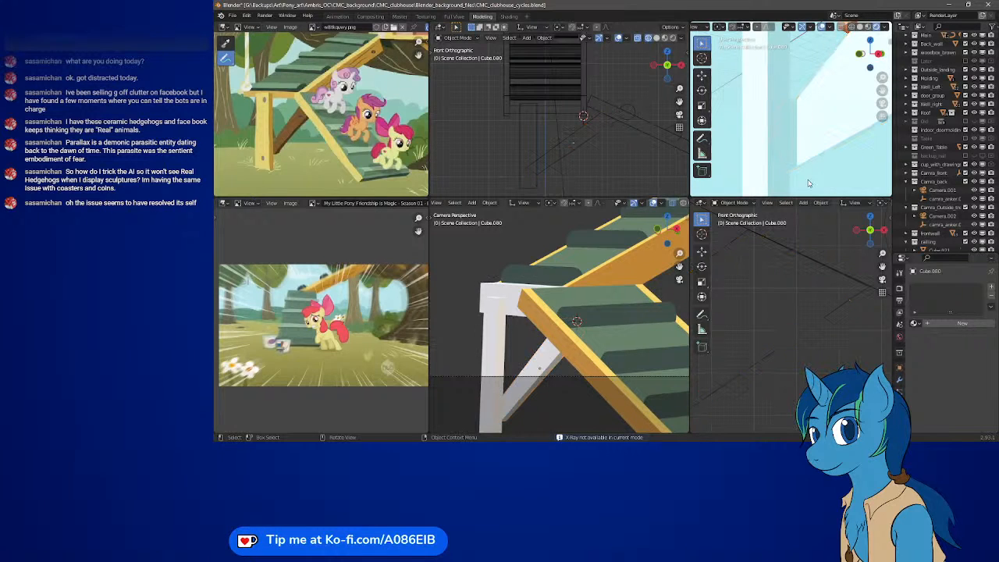
middle_click_drag(808, 183, 778, 174)
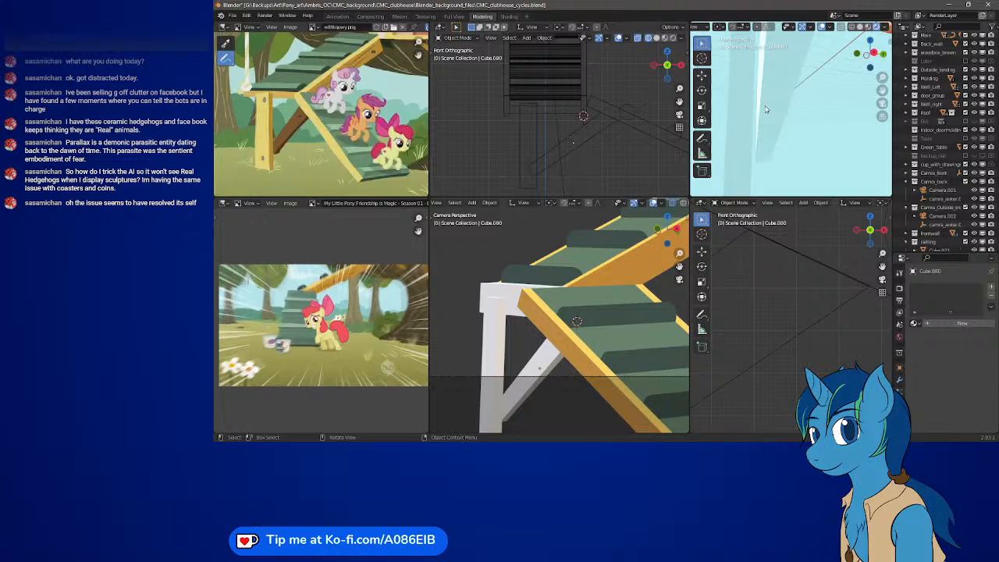
scroll(766, 109, "down", 1)
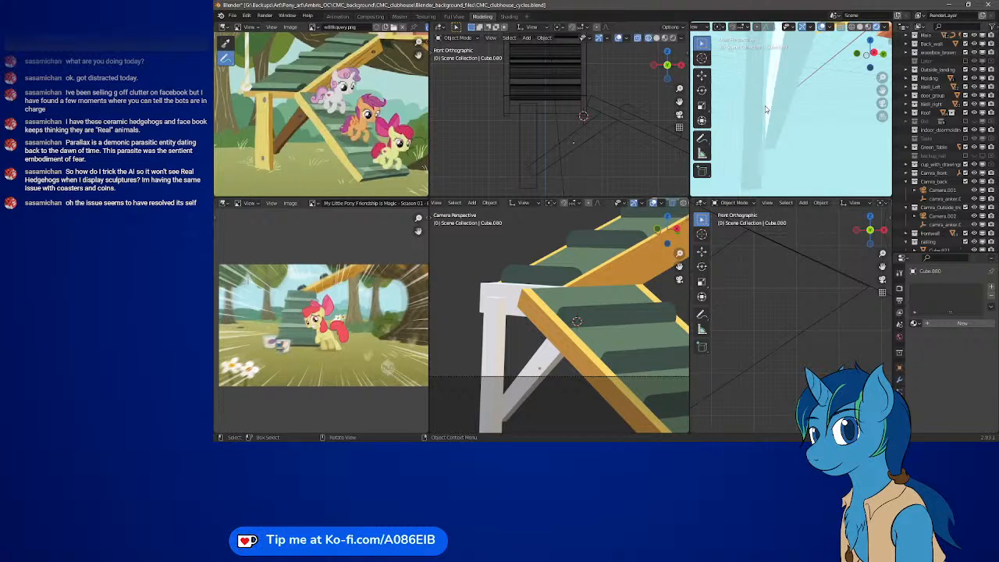
key("z")
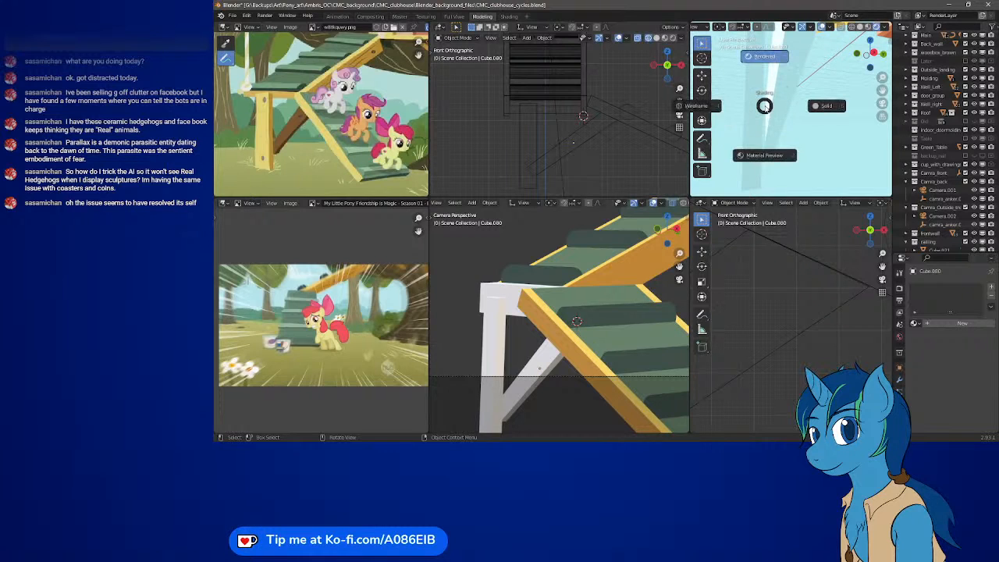
left_click(759, 153)
middle_click_drag(751, 129, 804, 152)
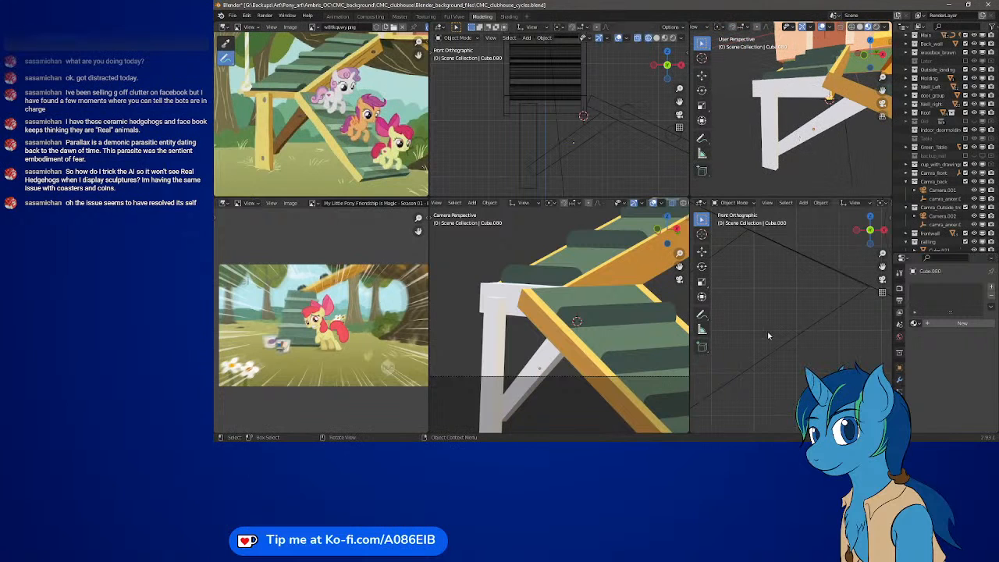
In the right side view, shift the vertices of the brace's lower end about 0.017 along negative Y in Edit Mode.
scroll(788, 356, "down", 2)
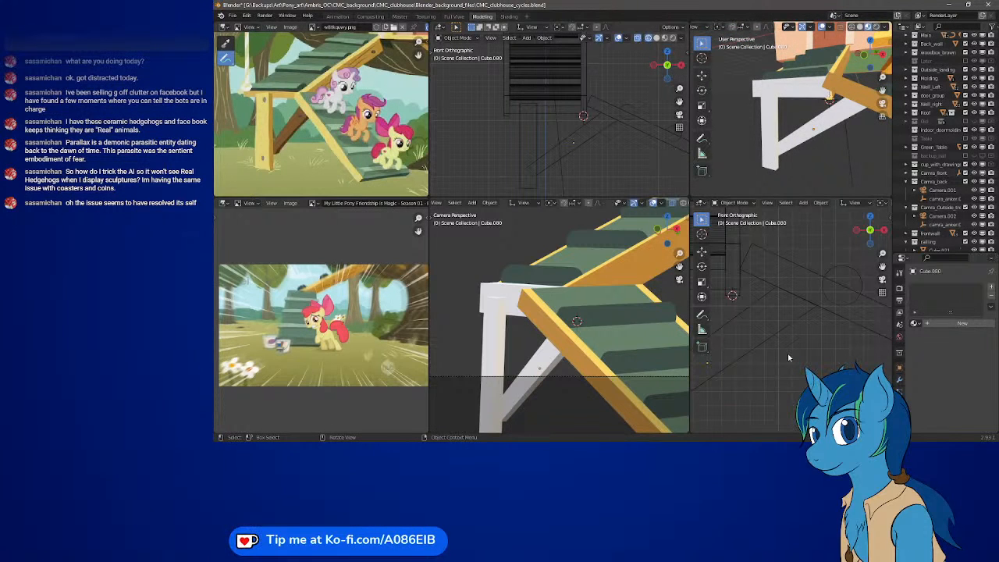
left_click(771, 345)
key("KP_3")
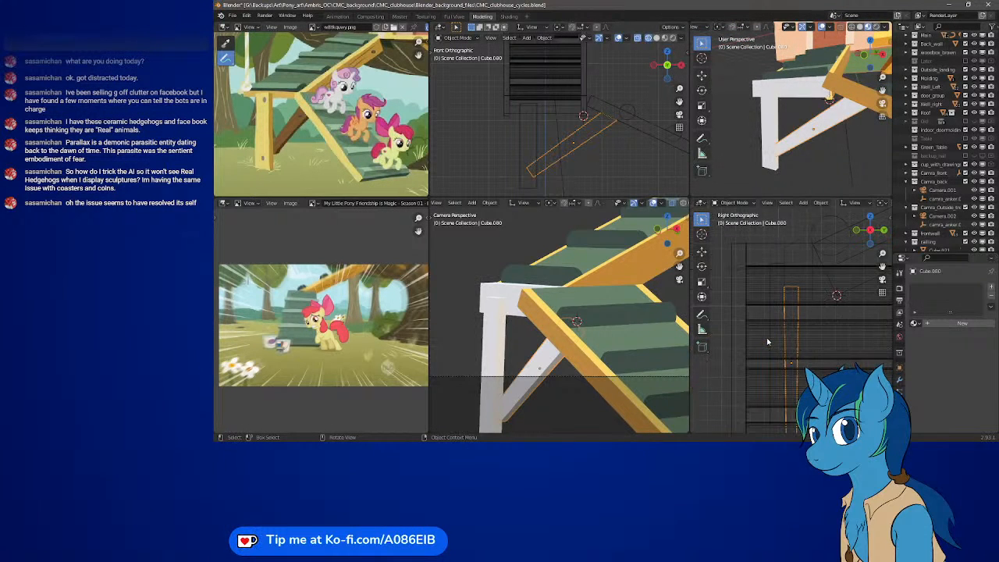
scroll(764, 367, "up", 4)
scroll(780, 397, "down", 2)
middle_click_drag(781, 397, 752, 317, "shift")
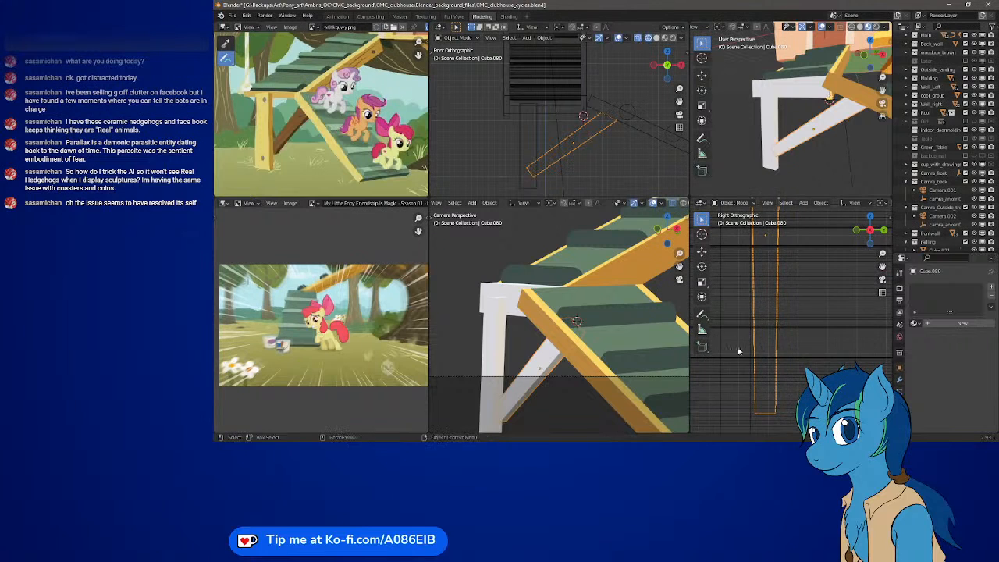
middle_click_drag(741, 352, 742, 248, "shift")
scroll(783, 294, "up", 5)
middle_click_drag(765, 308, 870, 341, "shift")
scroll(832, 315, "up", 2)
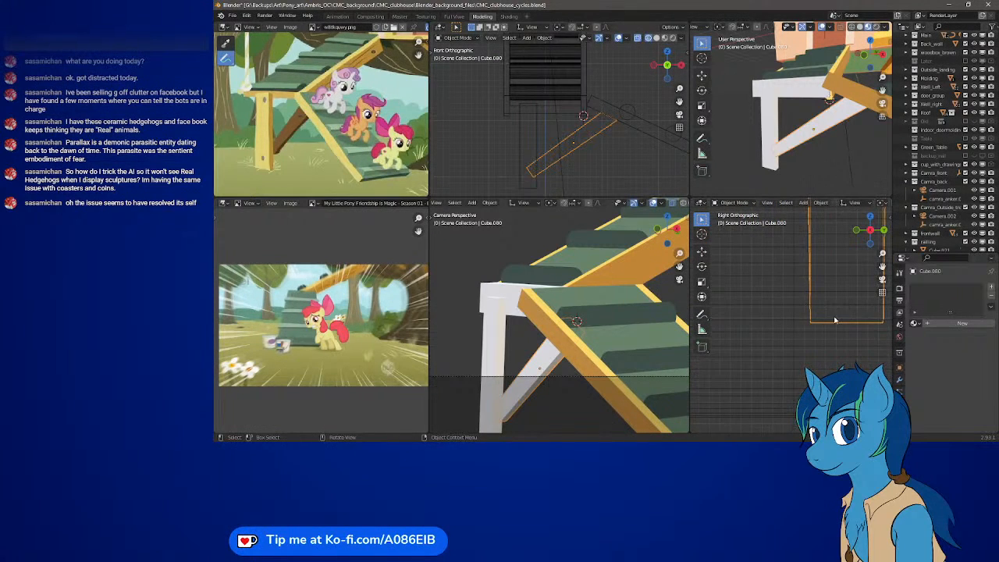
key("Tab")
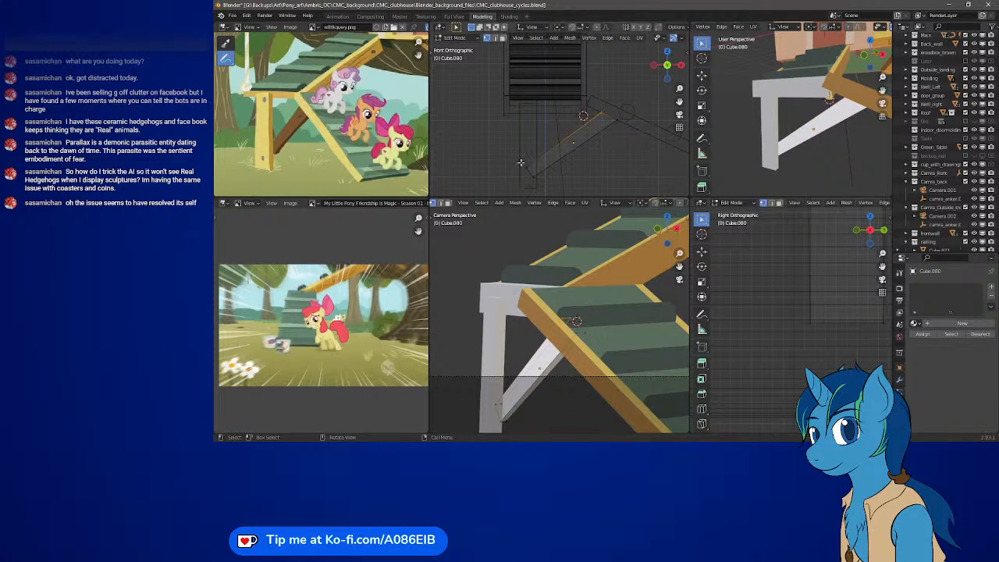
left_click_drag(786, 298, 889, 367)
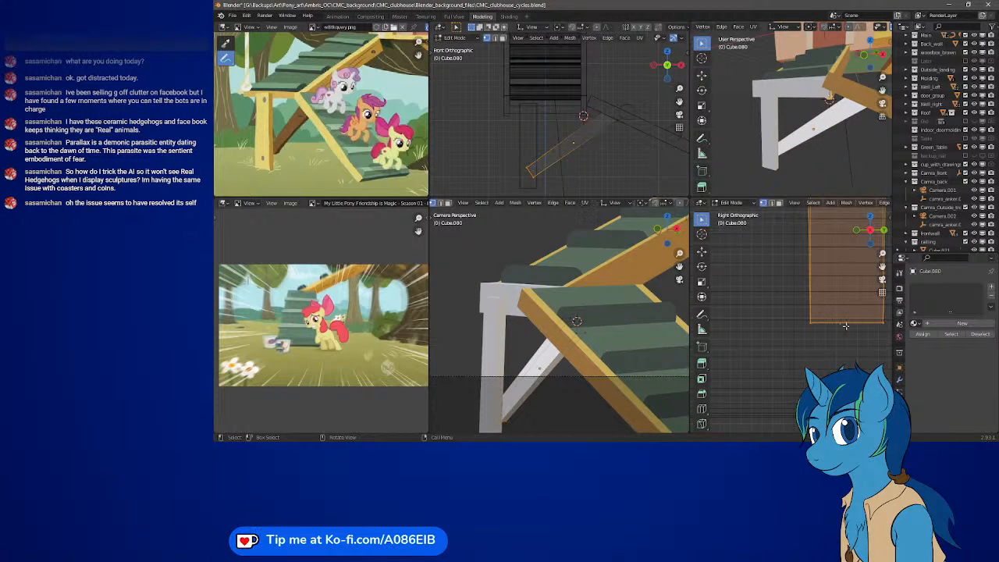
key("g")
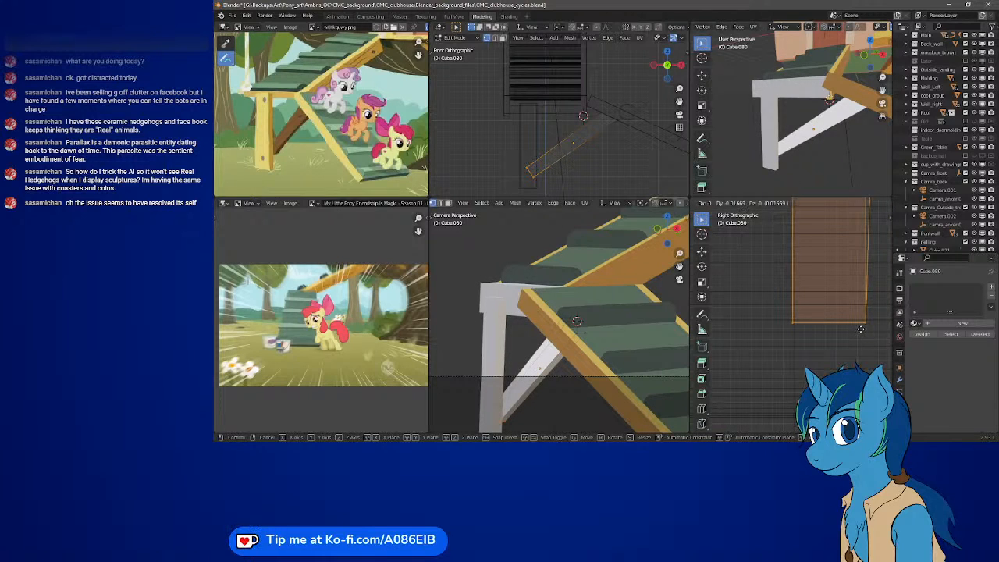
left_click(862, 329)
scroll(822, 323, "down", 5)
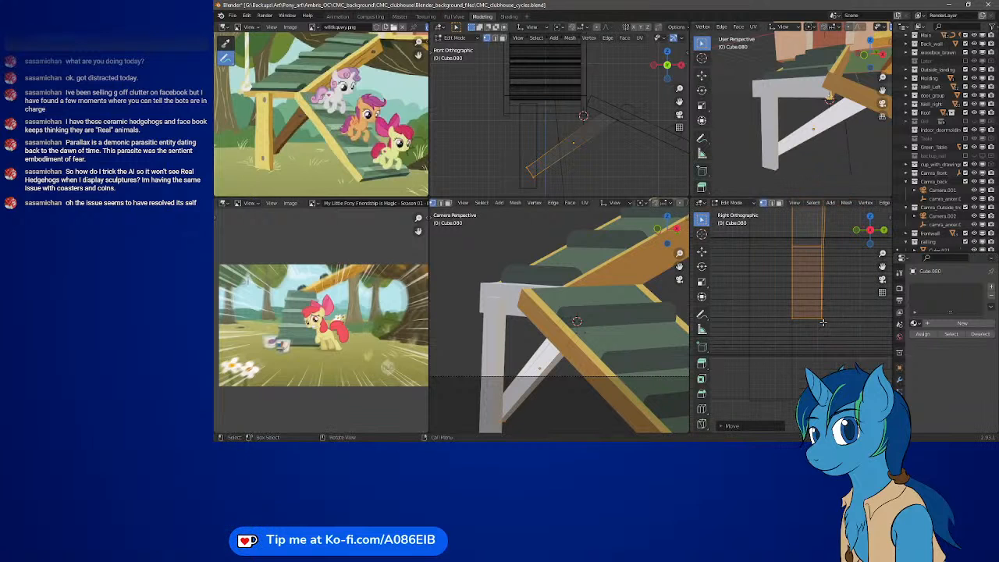
Check the brace from an angle, restore the wireframe view to front, and save the file.
middle_click_drag(761, 258, 775, 300)
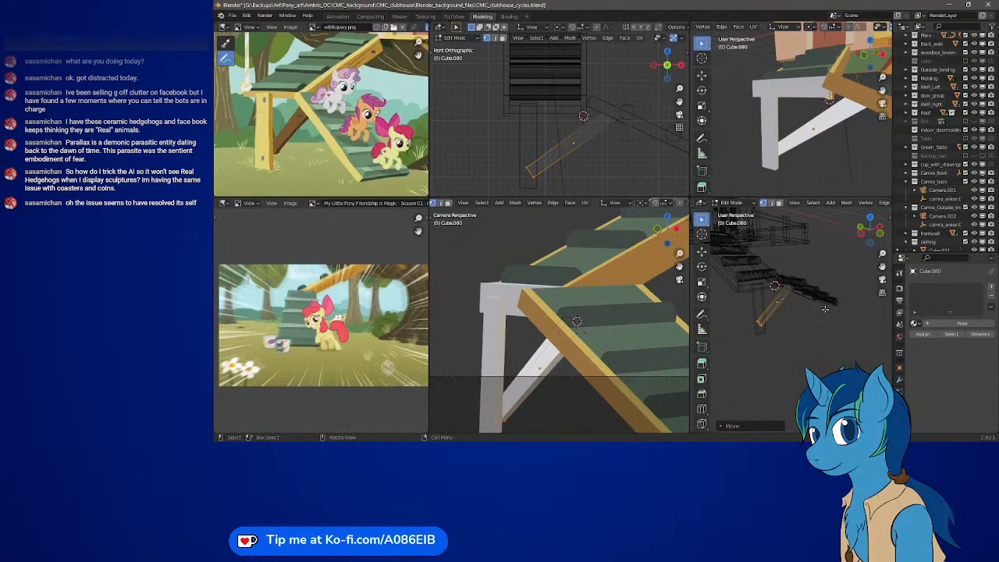
mouse_move(836, 100)
middle_mouse_down()
mouse_move(795, 156)
mouse_move(812, 123)
mouse_move(854, 105)
middle_mouse_up()
key("KP_1")
key("ctrl+s")
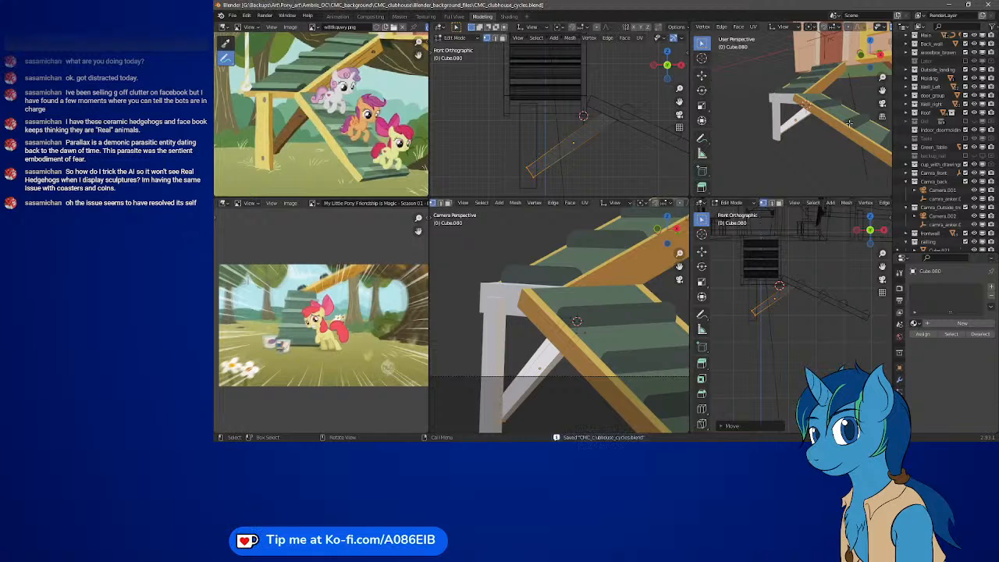
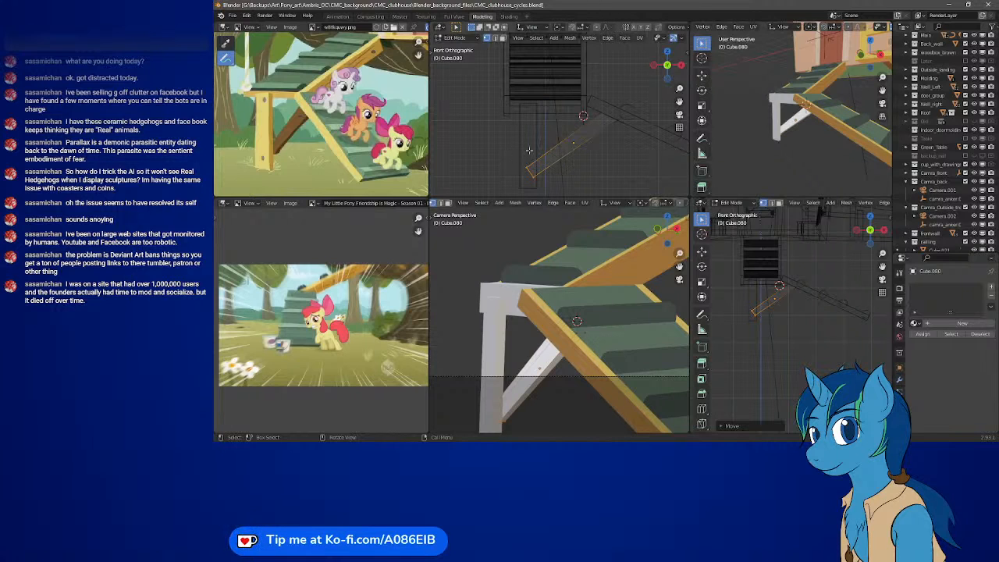
Deselect the brace's geometry and switch to the upright post beneath the stair landing in Edit Mode.
scroll(585, 140, "down", 3)
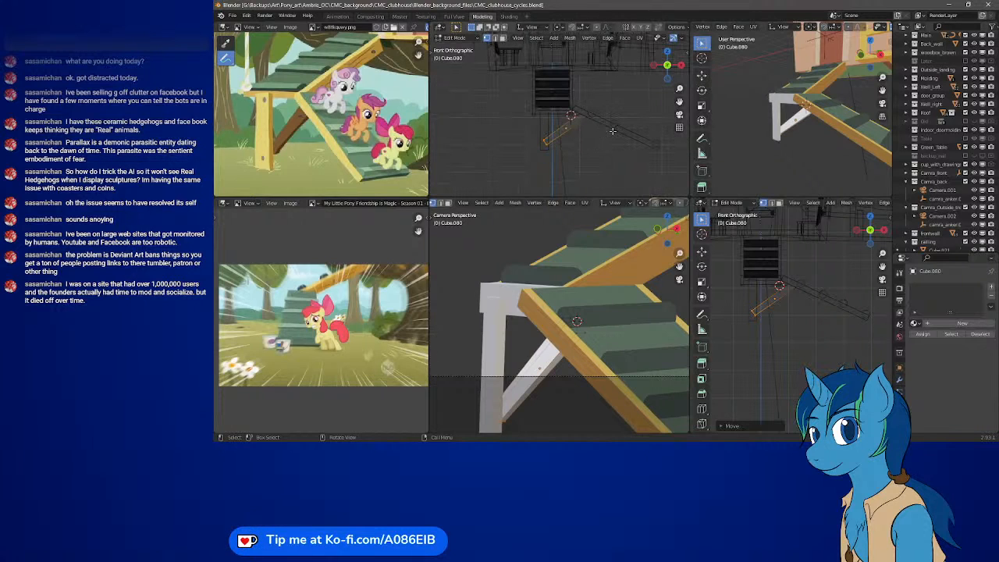
middle_click_drag(801, 124, 786, 142)
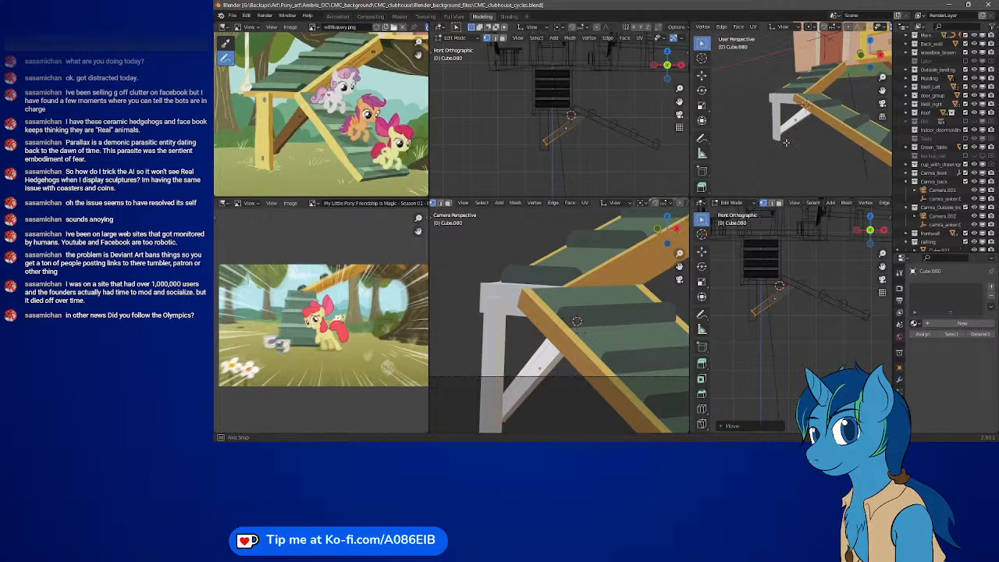
middle_click_drag(841, 121, 820, 126)
middle_click_drag(889, 155, 825, 146)
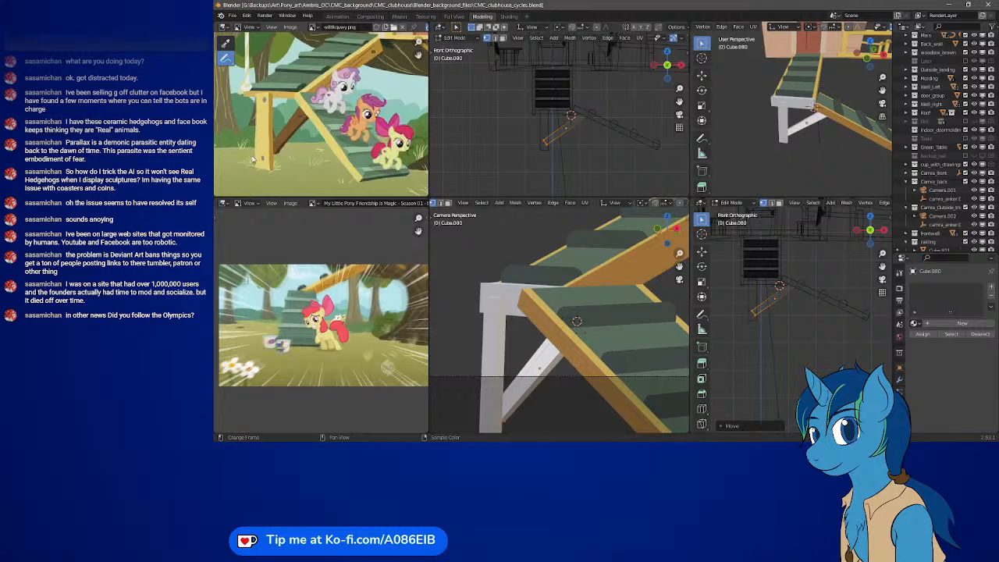
middle_click_drag(804, 145, 849, 119)
scroll(773, 93, "up", 8)
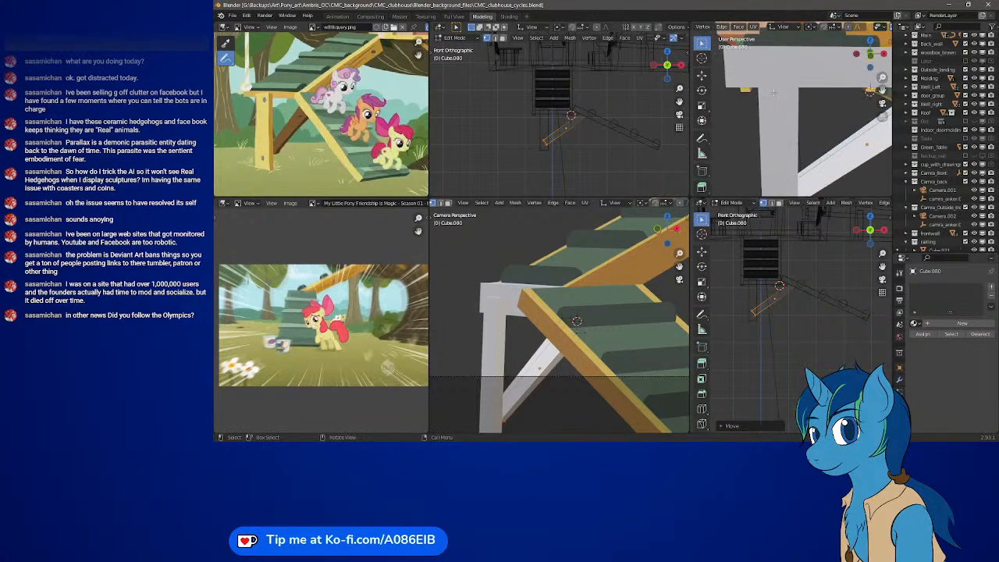
key("alt+a")
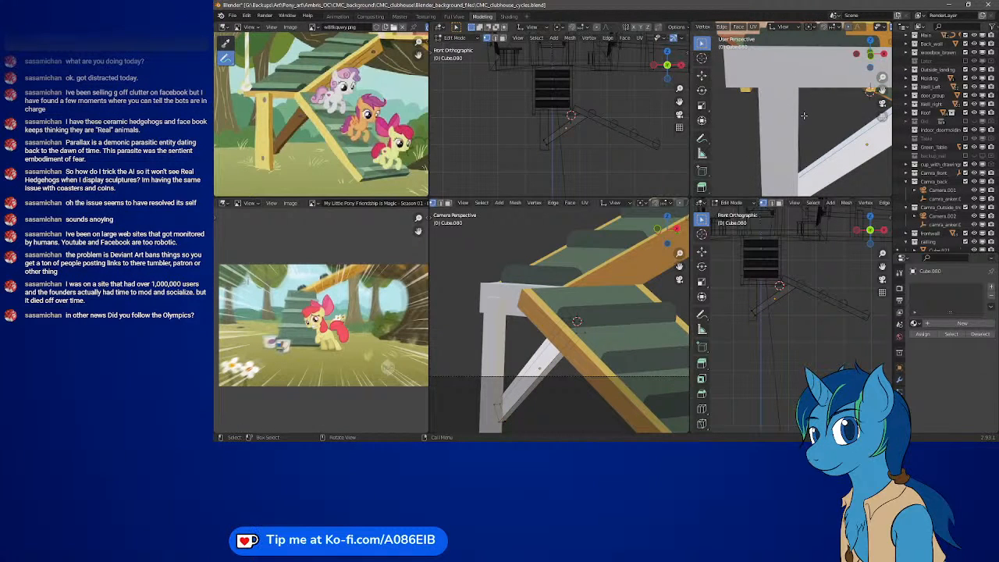
key("Tab")
left_click(791, 117)
middle_click_drag(814, 122, 768, 122)
key("Tab")
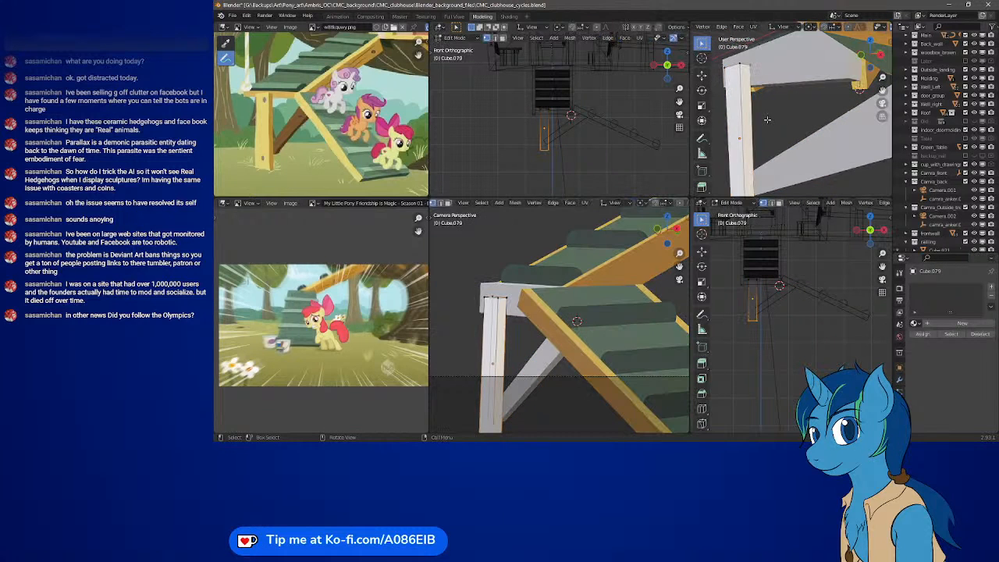
Select the upright post's top vertices in the front wireframe view.
scroll(751, 225, "up", 5)
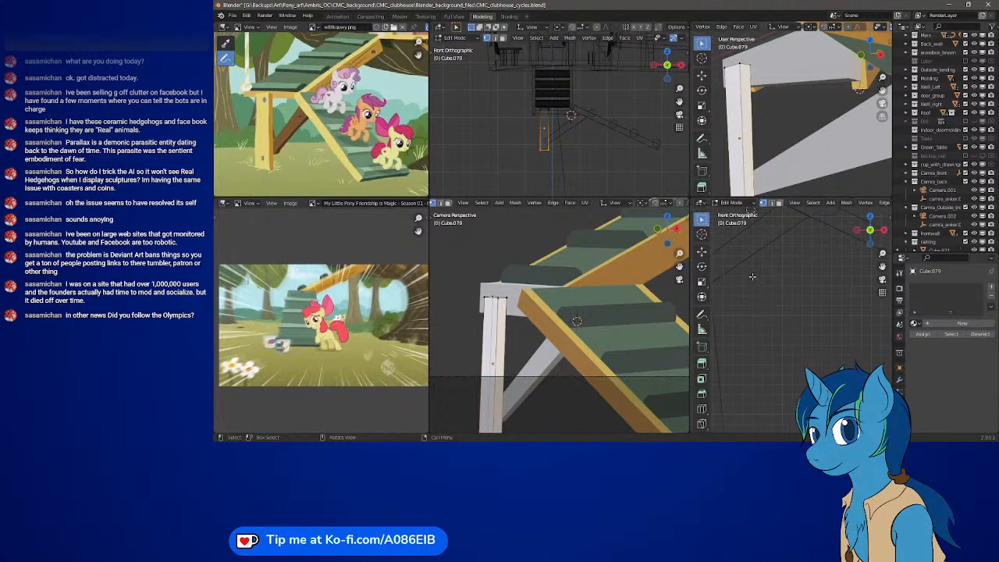
scroll(781, 337, "up", 5)
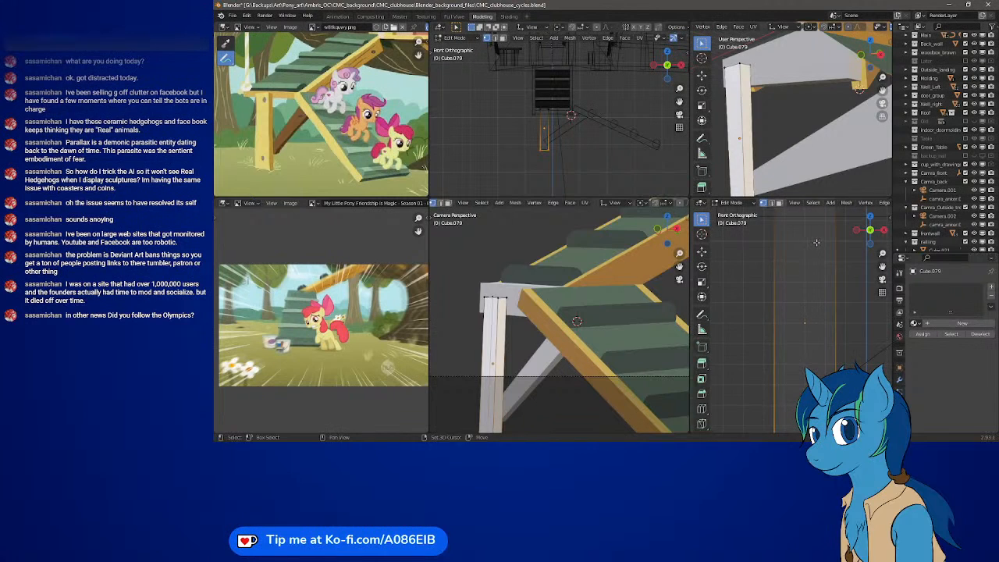
scroll(780, 337, "up", 4)
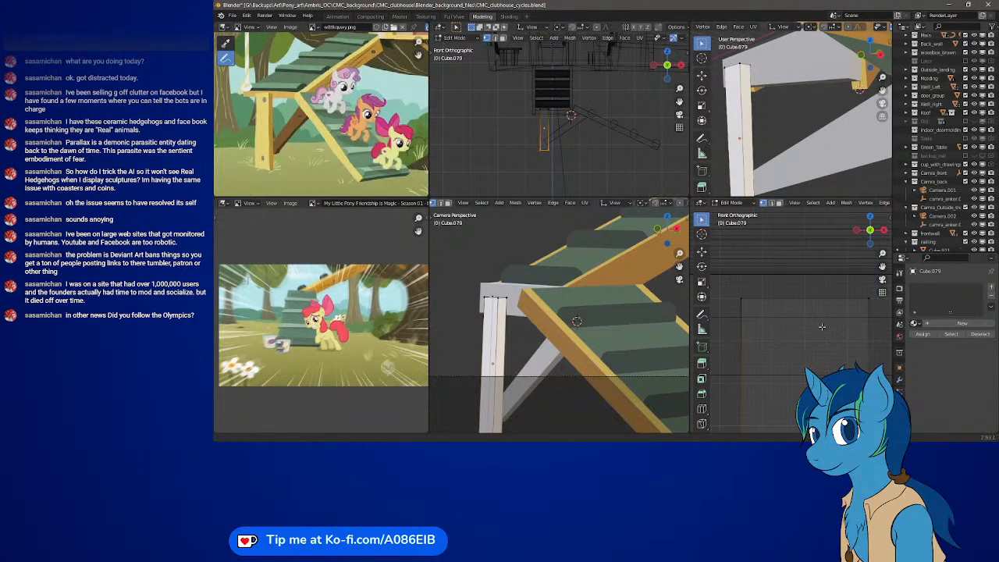
scroll(612, 146, "up", 5)
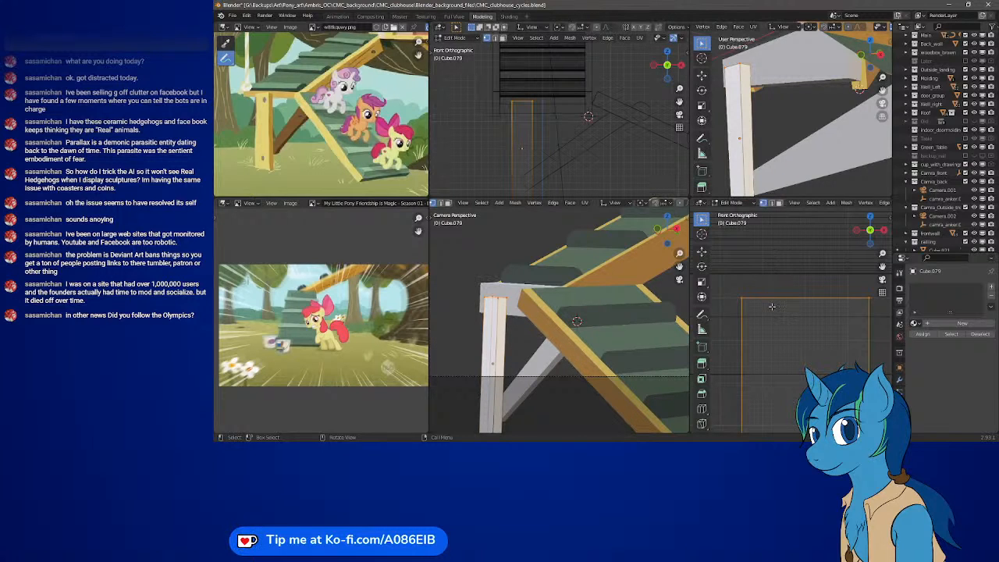
Try to raise the post's top vertices about 0.10 along Y.
key("g")
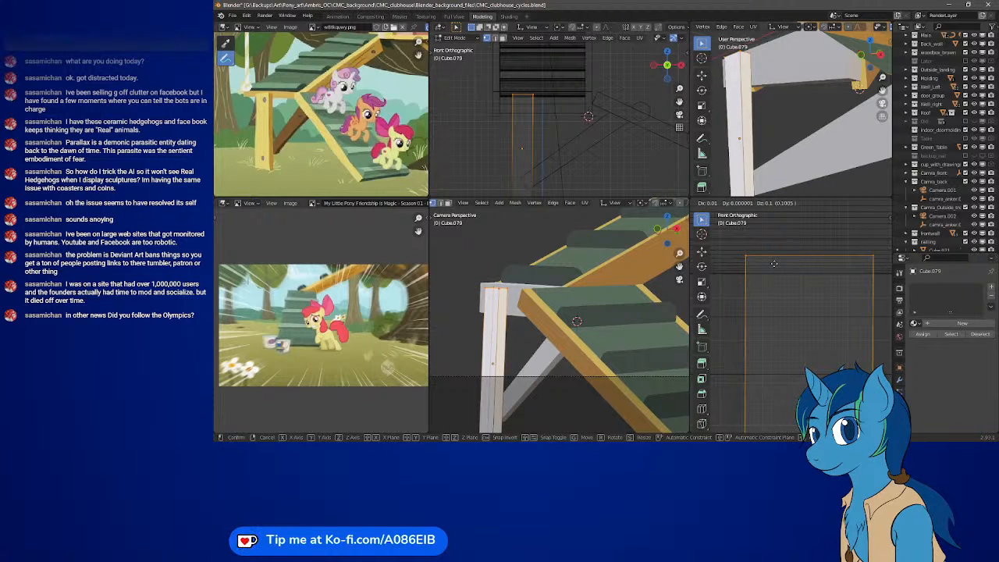
key("z")
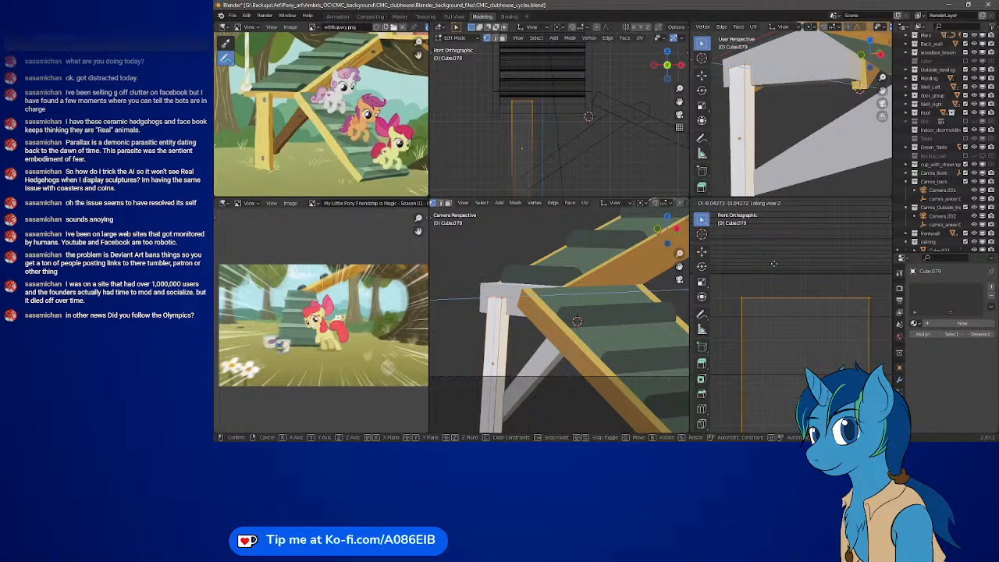
key("y")
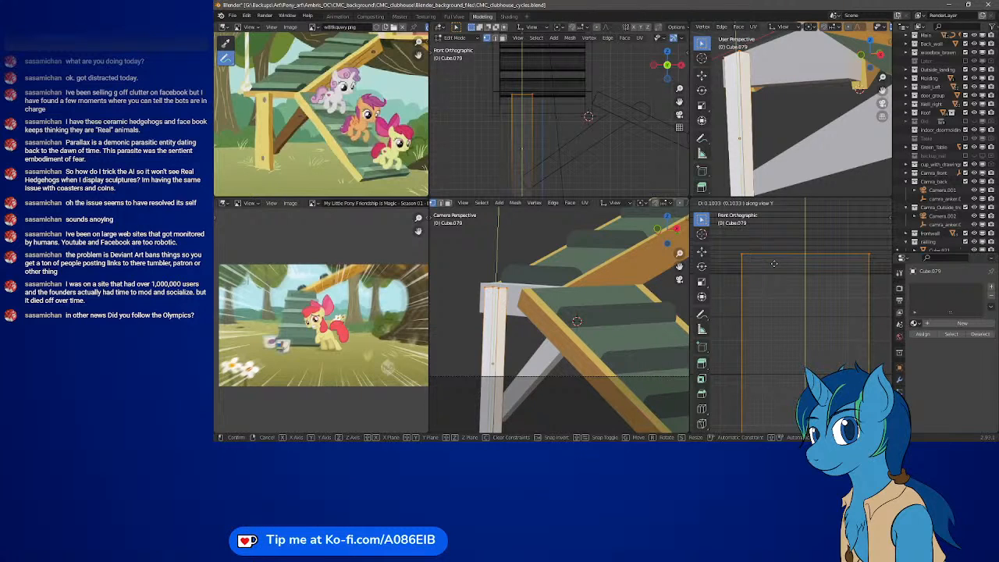
left_click(774, 263)
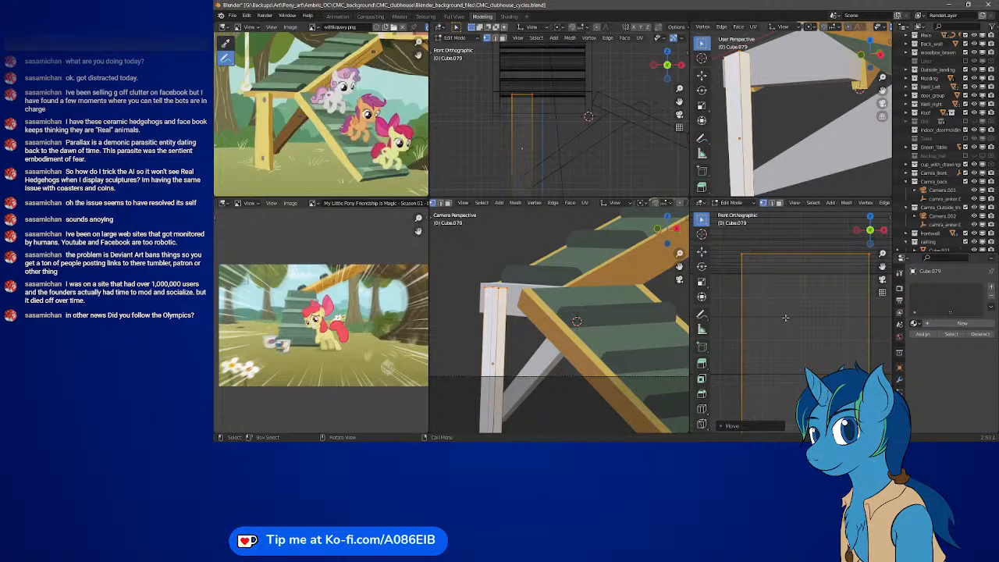
key("ctrl+z")
Raise the post's top vertices 0.11 along Y in the front view and return to Object Mode.
key("g")
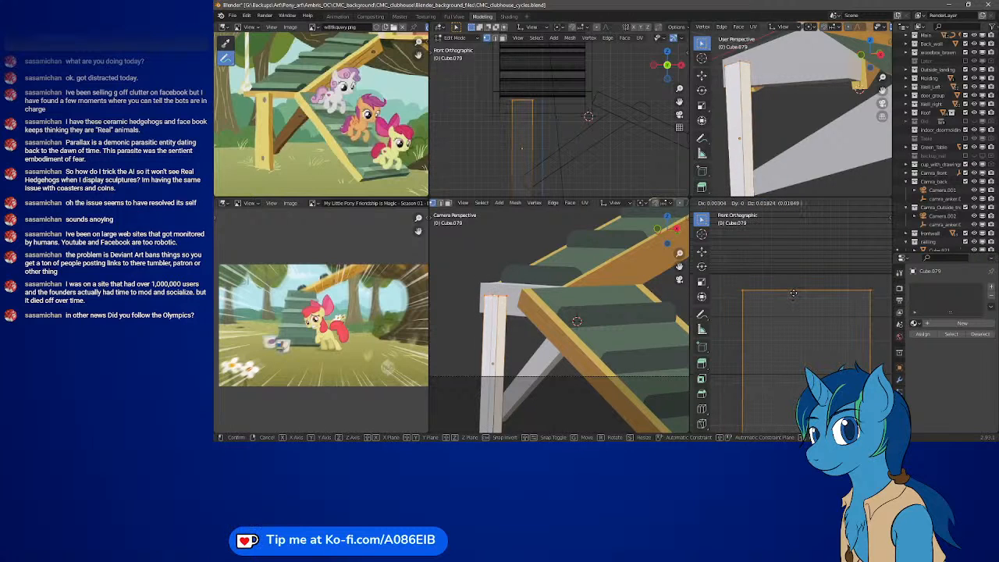
key("y")
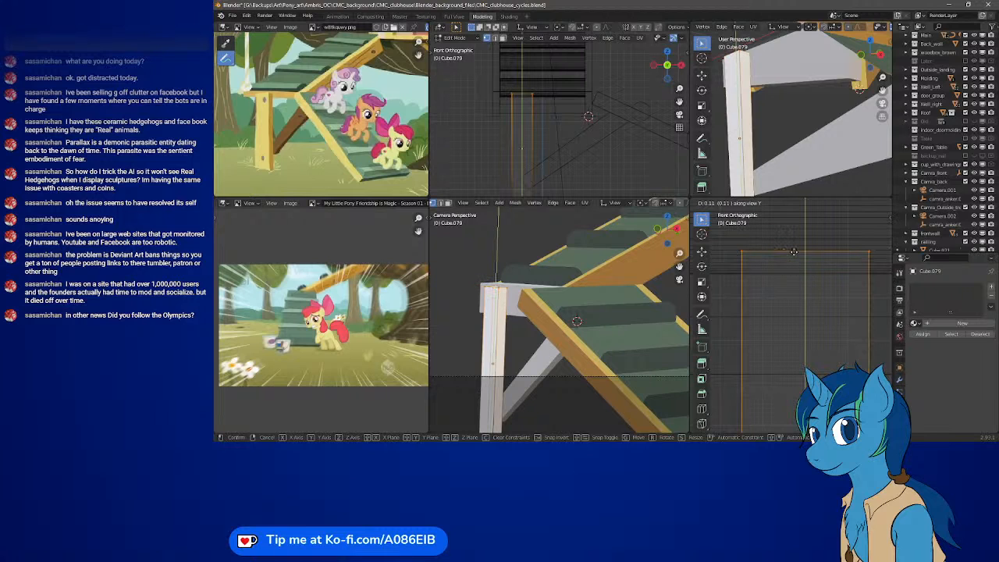
left_click(794, 252)
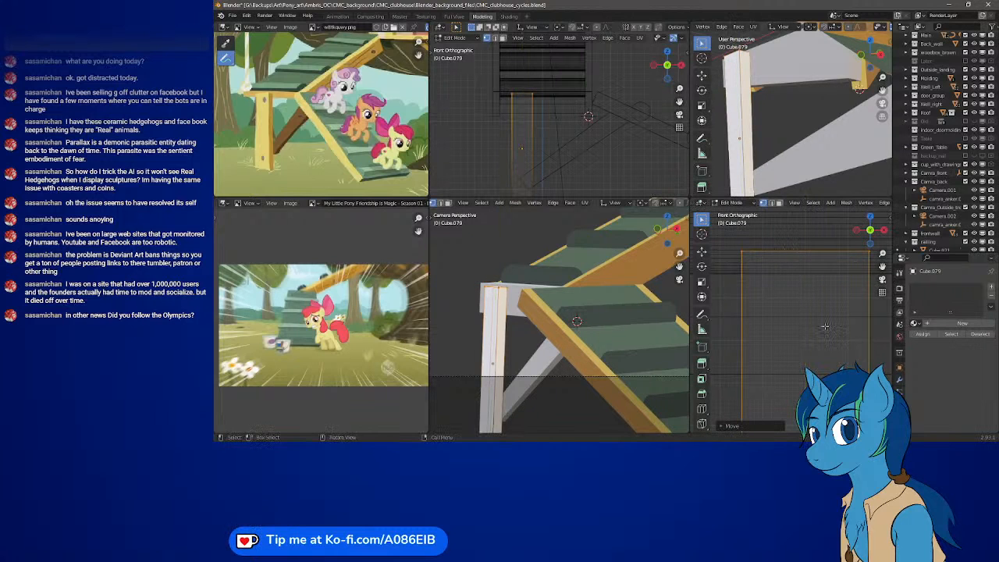
key("Tab")
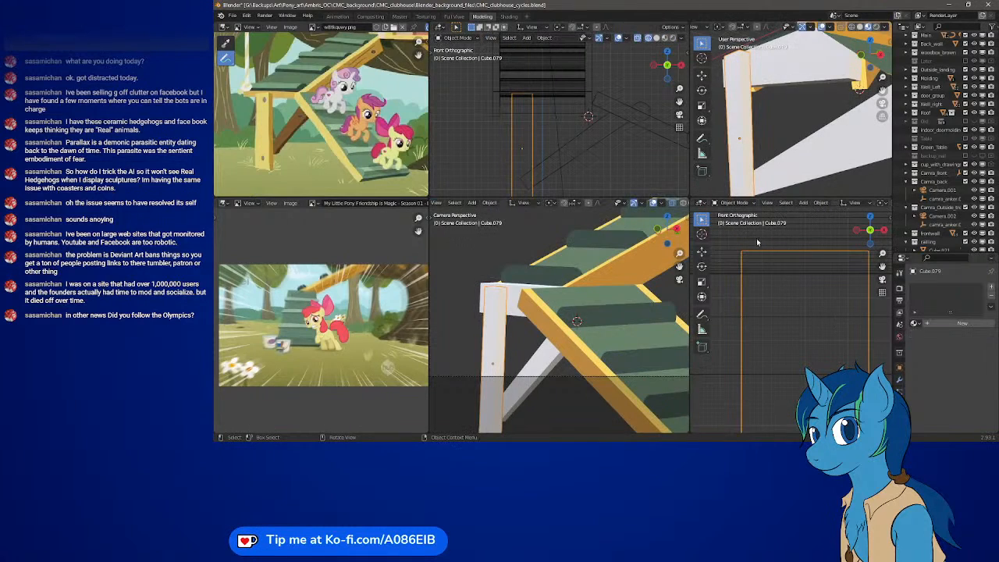
Examine the landing's post and brace in the camera view with Rendered shading, with nothing selected.
scroll(599, 287, "down", 5)
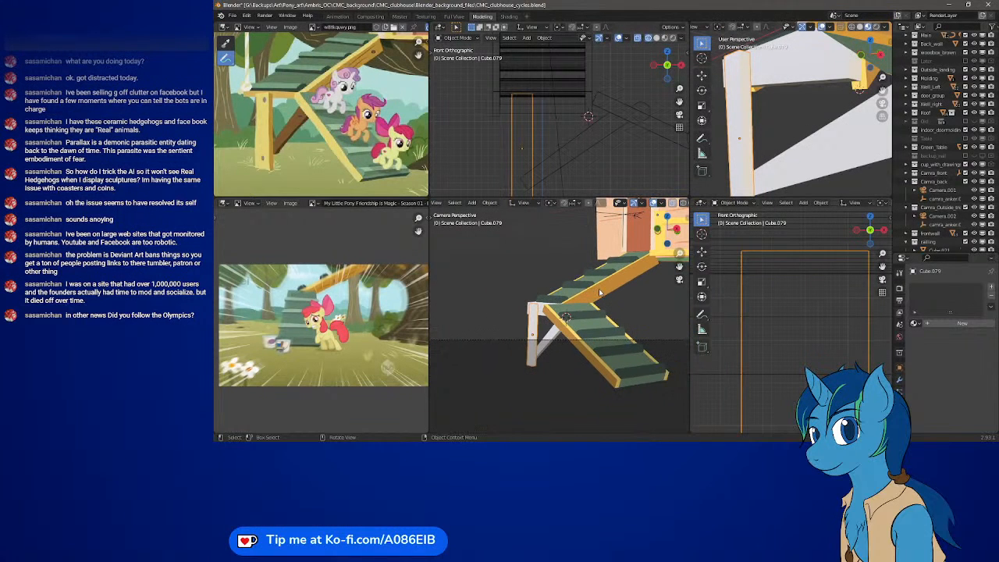
middle_click_drag(624, 285, 584, 326, "shift")
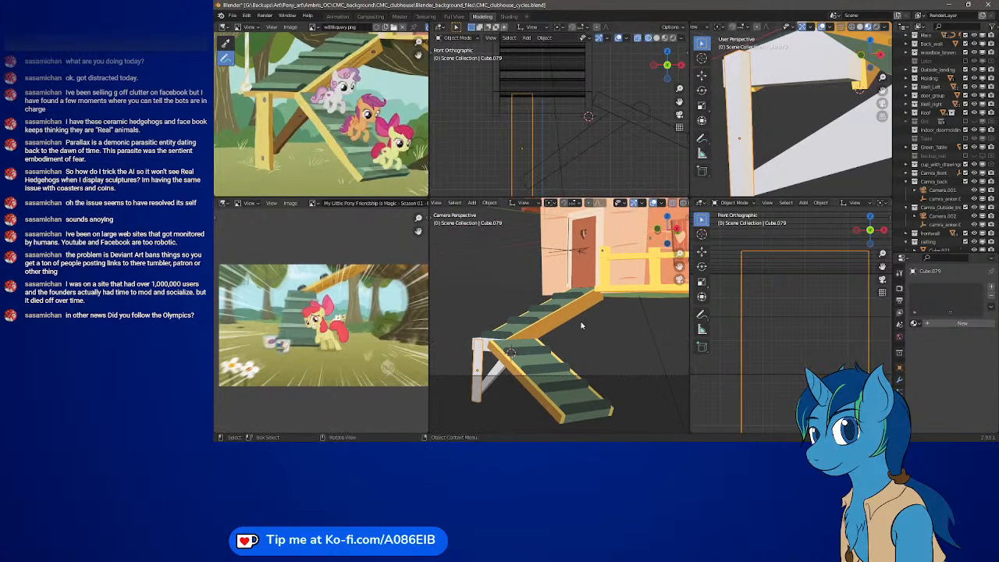
key("z")
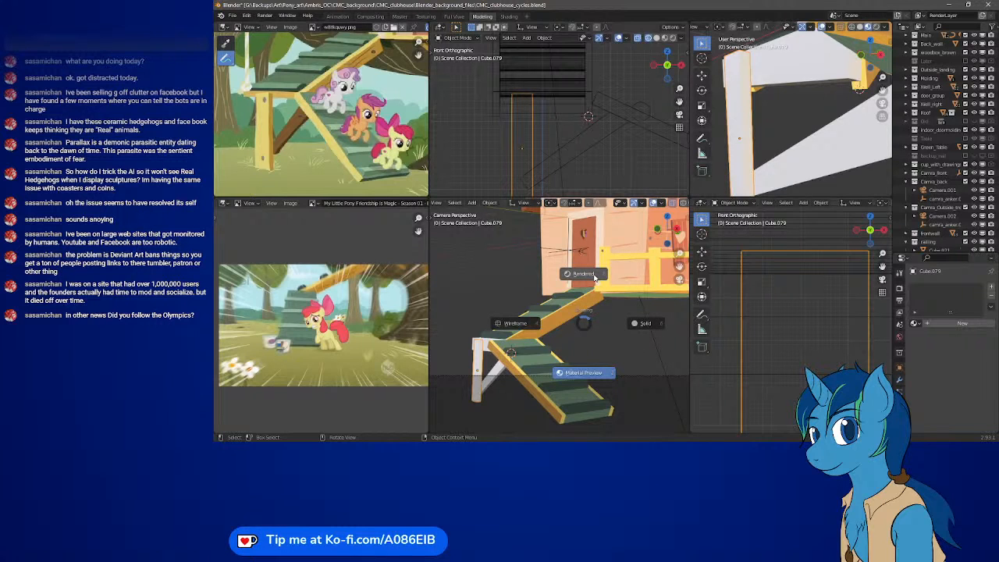
left_click(593, 275)
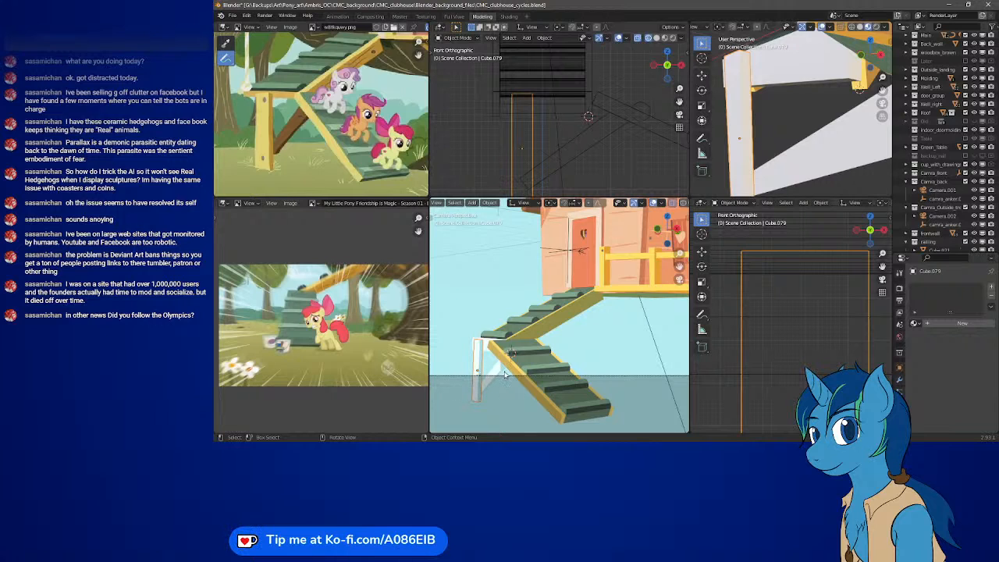
left_click(625, 321)
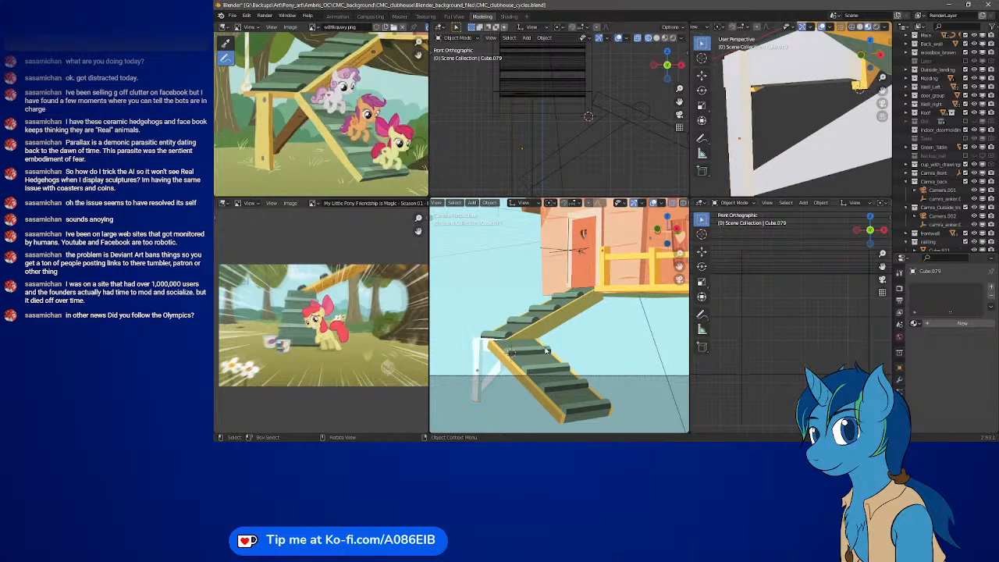
scroll(479, 373, "up", 10)
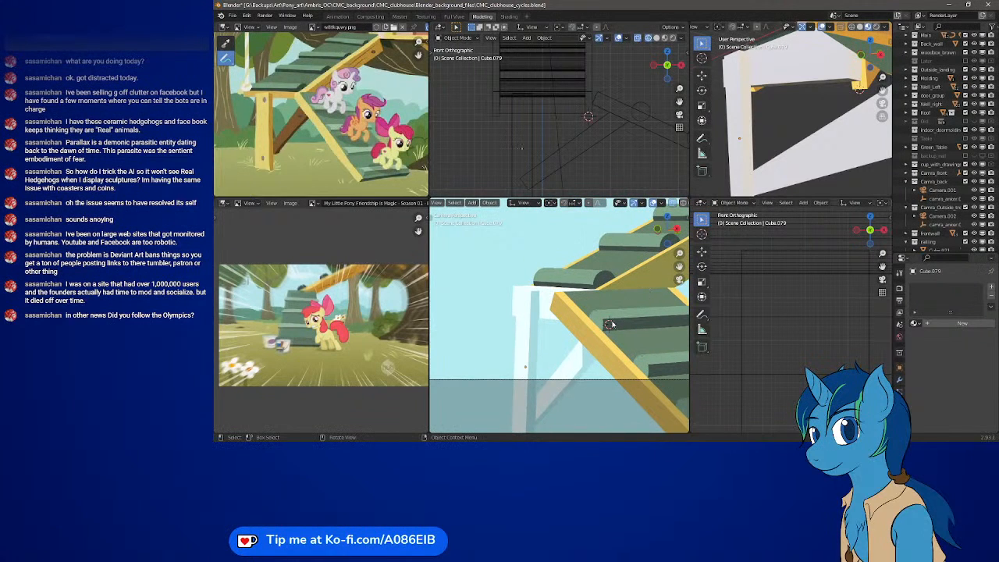
scroll(591, 333, "up", 4)
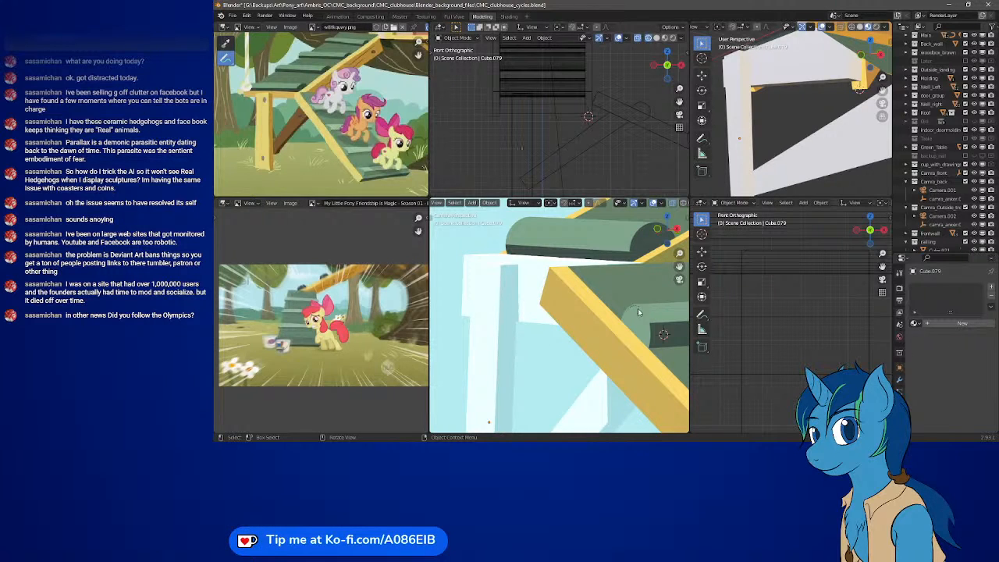
Try to move the edge at the rounded end of the lower walkway's top tread in Edit Mode.
left_click(643, 343)
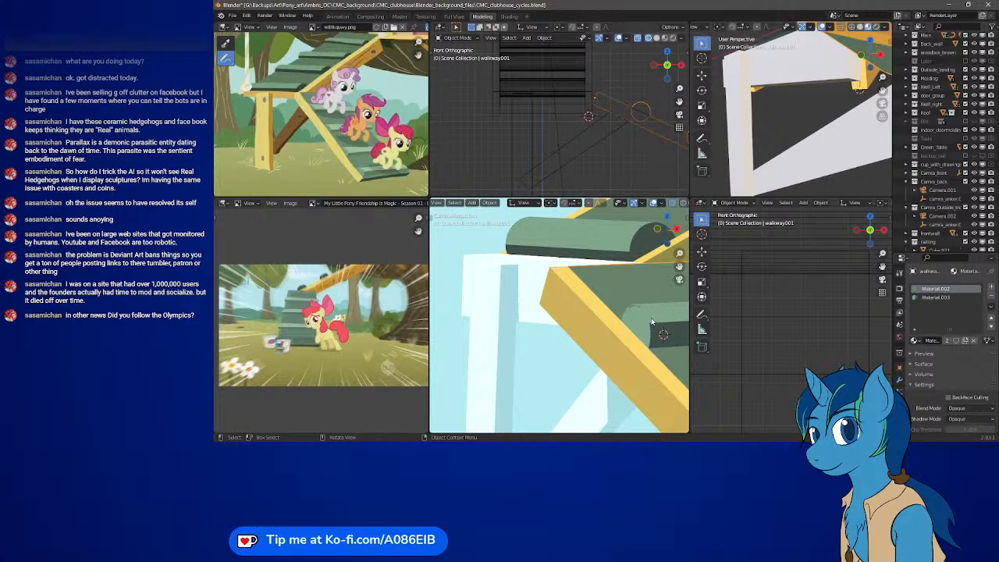
key("Tab")
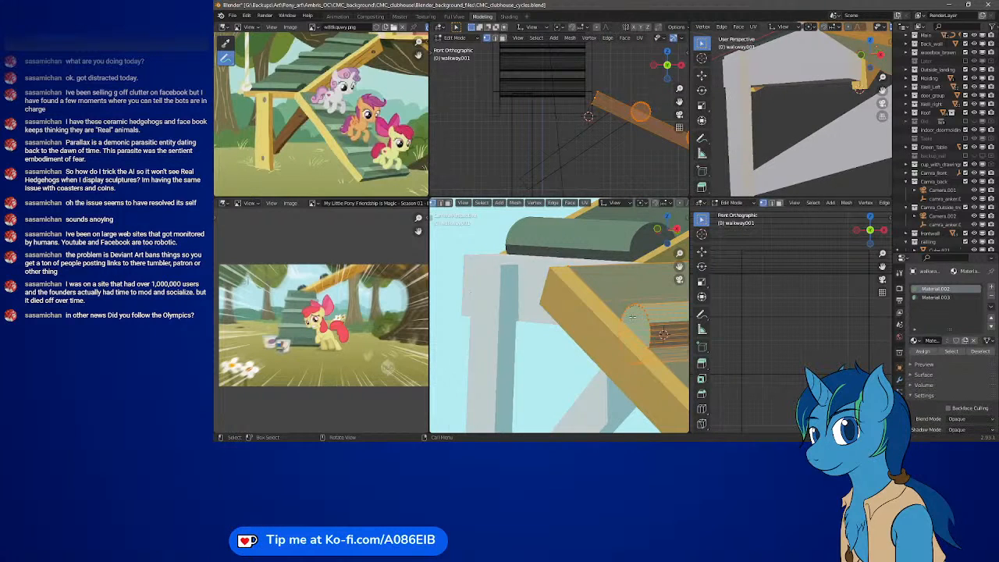
scroll(633, 316, "up", 4)
middle_click_drag(635, 317, 558, 313, "shift")
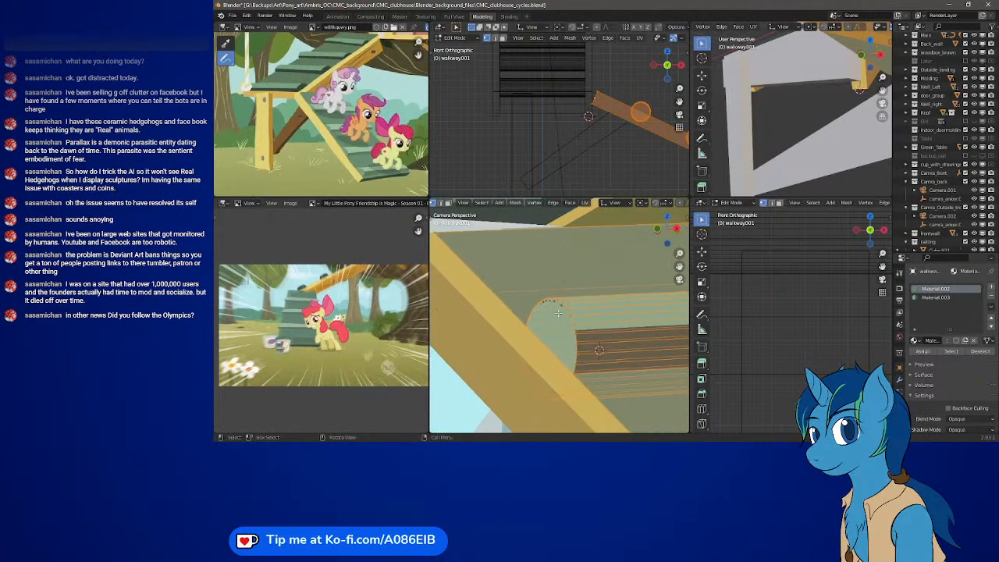
scroll(558, 313, "up", 3)
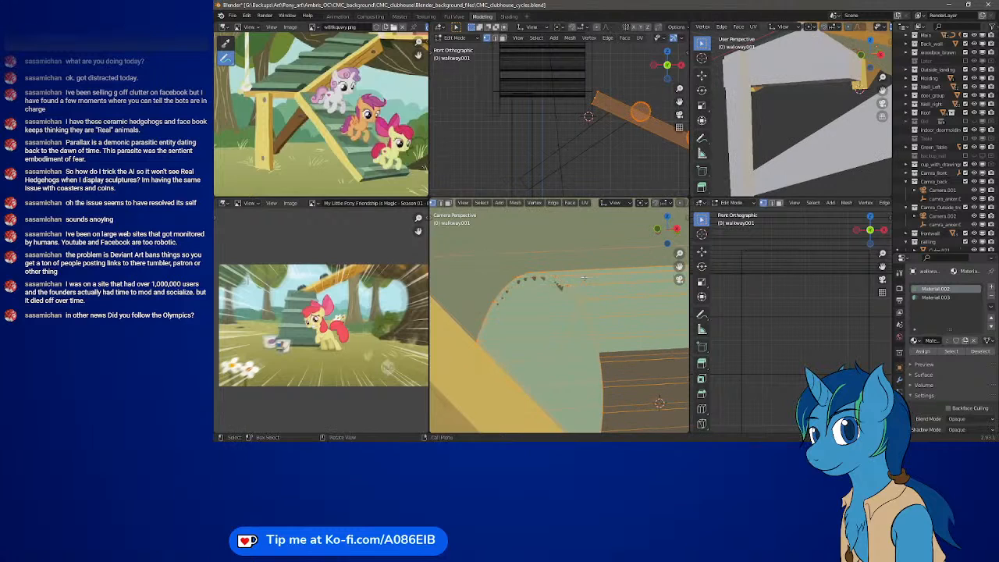
left_click(570, 284)
key("g")
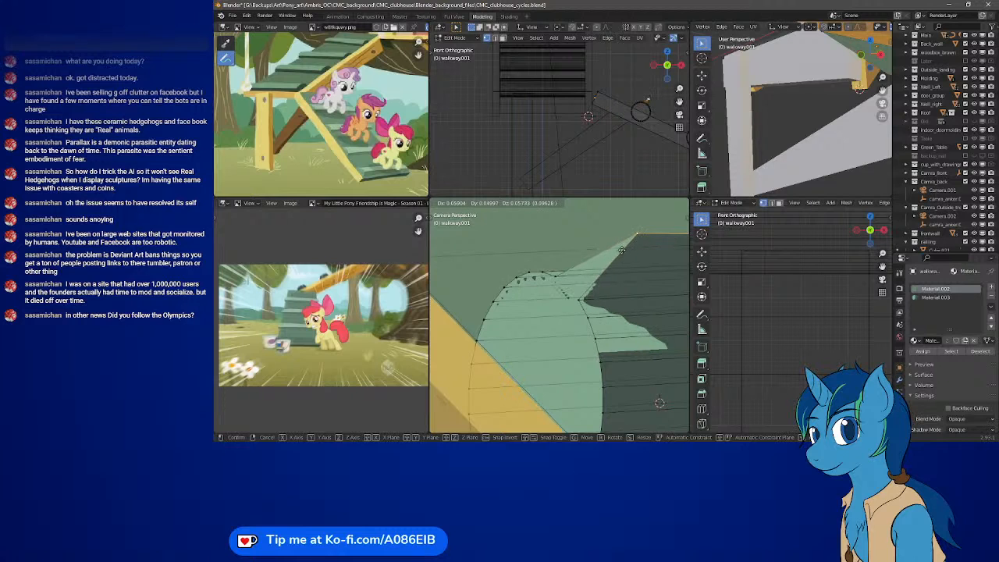
key("Escape")
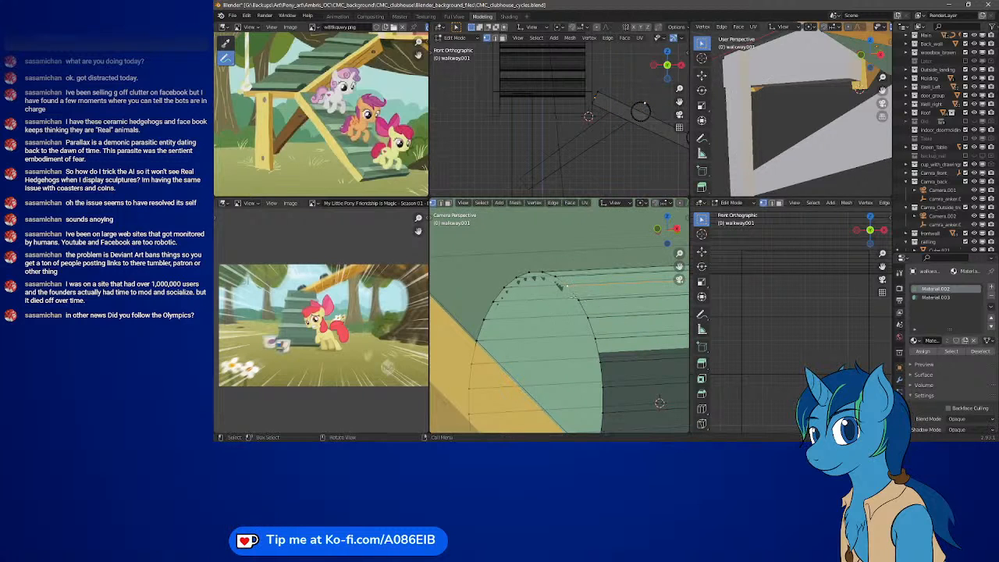
key("Tab")
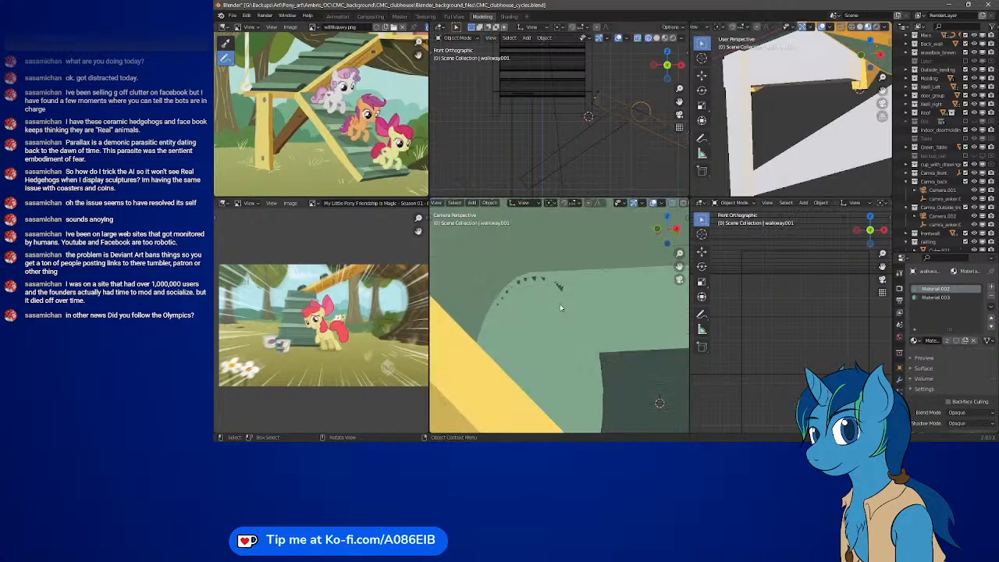
scroll(557, 306, "down", 10)
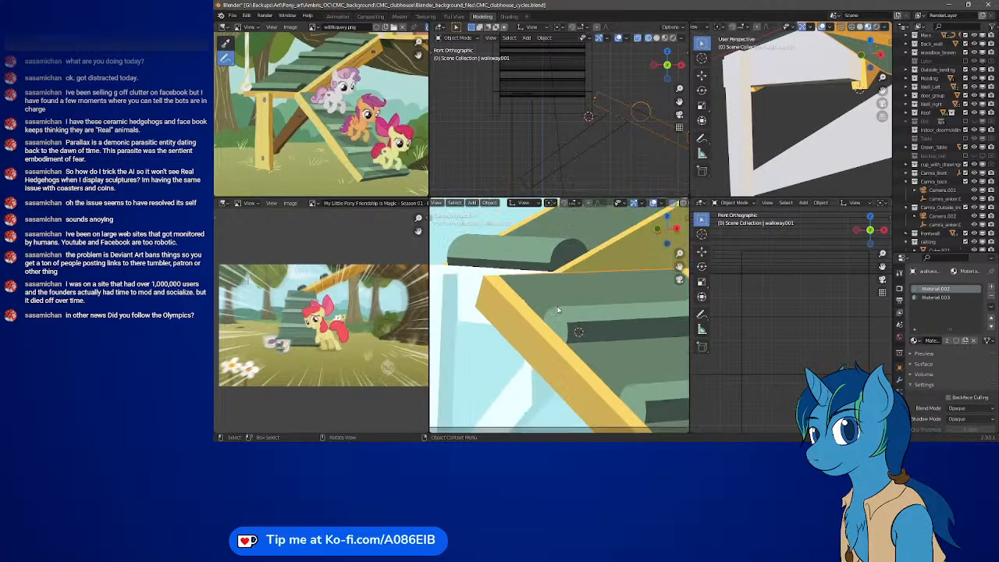
scroll(557, 310, "down", 3)
scroll(578, 312, "up", 5)
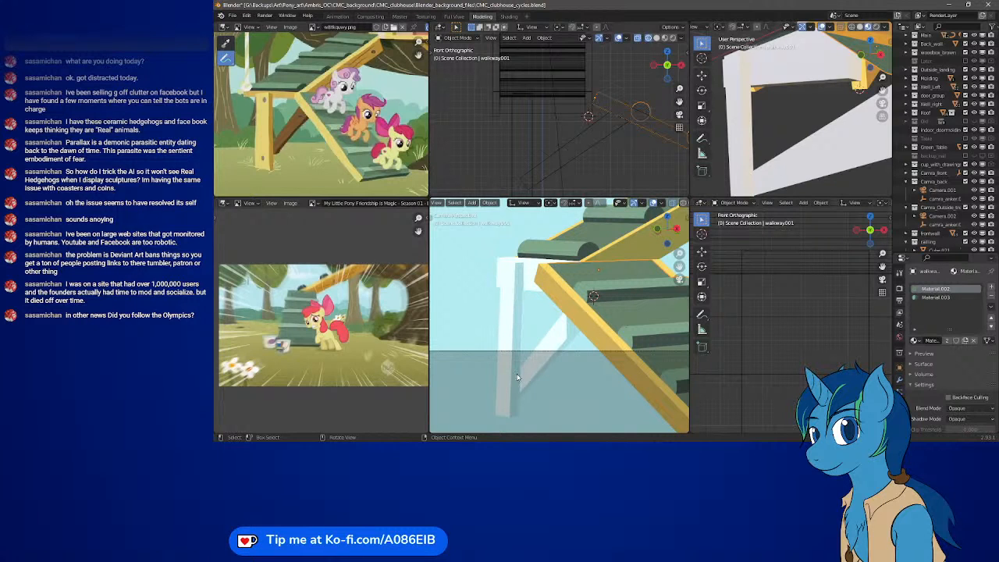
scroll(509, 272, "down", 5)
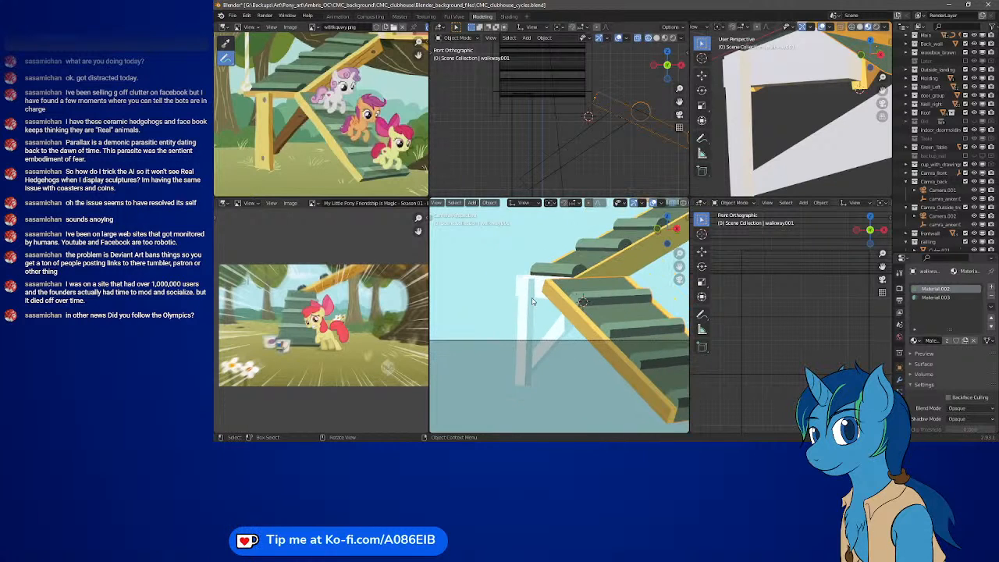
Switch the user perspective viewport to Rendered shading with the clubhouse and its stairs in view.
scroll(532, 301, "down", 5)
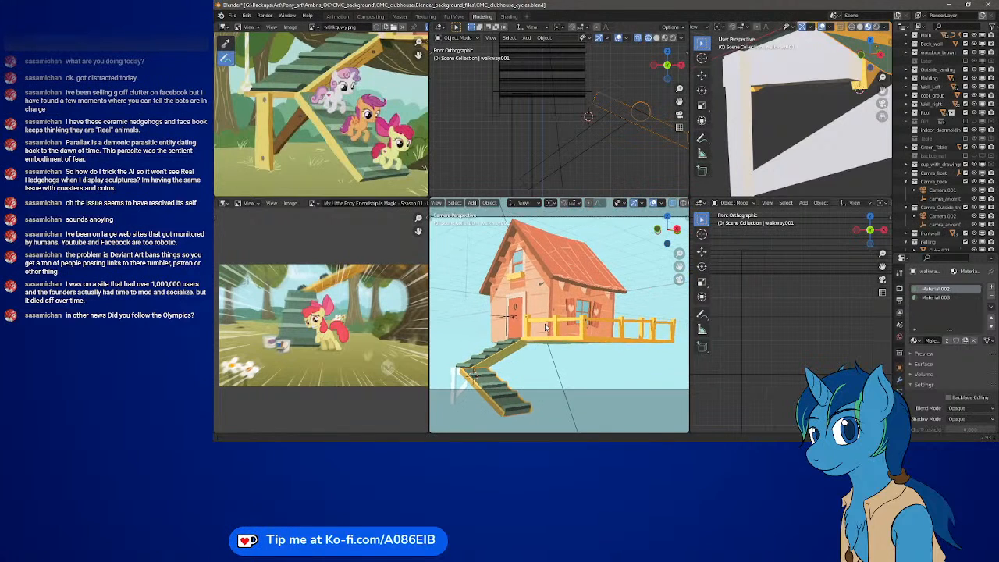
scroll(545, 319, "down", 2)
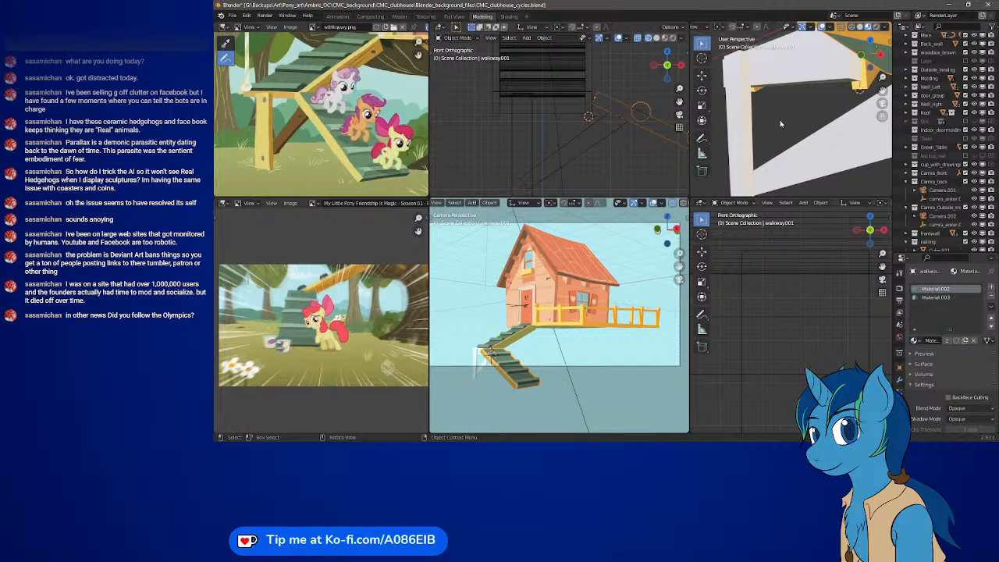
middle_click_drag(781, 123, 831, 129)
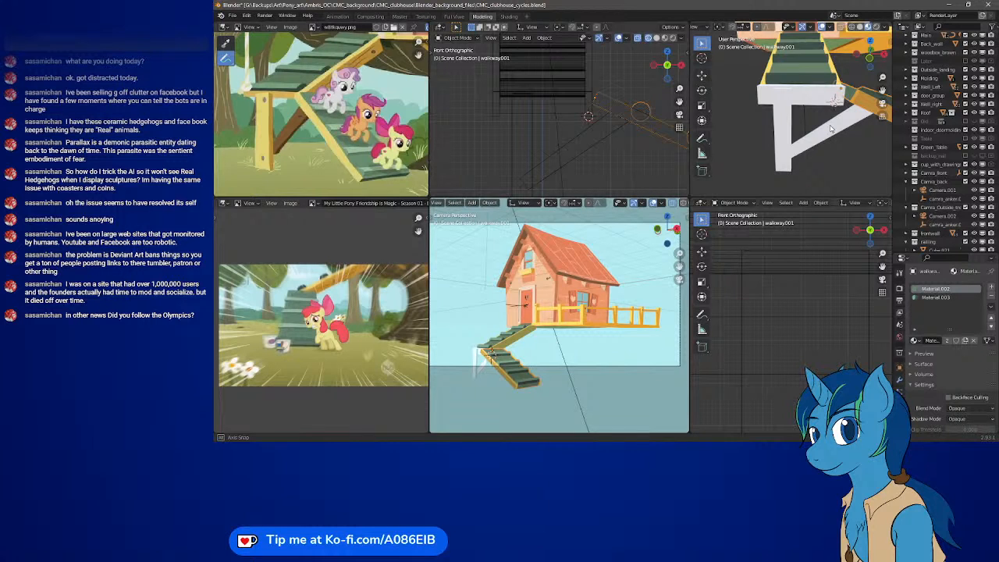
mouse_move(832, 129)
middle_mouse_down()
mouse_move(747, 109)
mouse_move(731, 122)
mouse_move(753, 142)
mouse_move(821, 125)
mouse_move(839, 106)
mouse_move(747, 129)
mouse_move(809, 141)
mouse_move(820, 131)
middle_mouse_up()
scroll(729, 123, "down", 7)
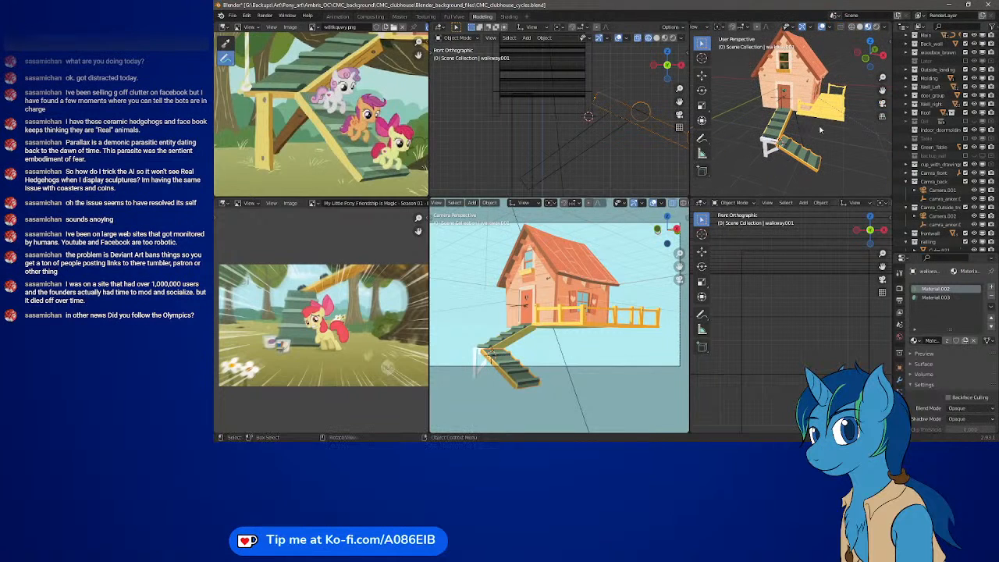
key("z")
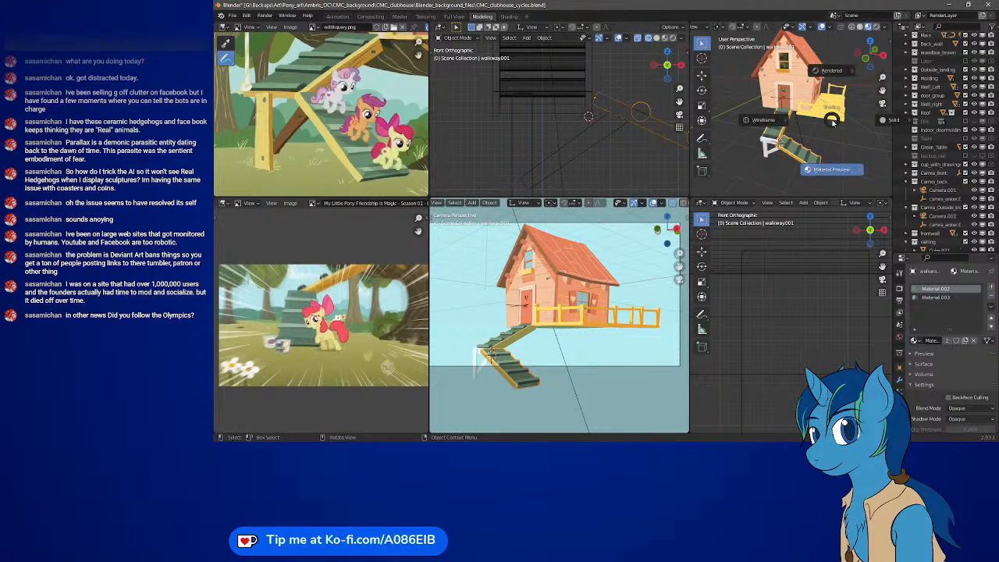
left_click(837, 82)
Examine the clubhouse, railing and stairs from several angles in the rendered perspective view.
mouse_move(840, 94)
middle_mouse_down()
mouse_move(768, 94)
mouse_move(729, 110)
mouse_move(788, 154)
mouse_move(729, 137)
mouse_move(707, 88)
mouse_move(781, 160)
middle_mouse_up()
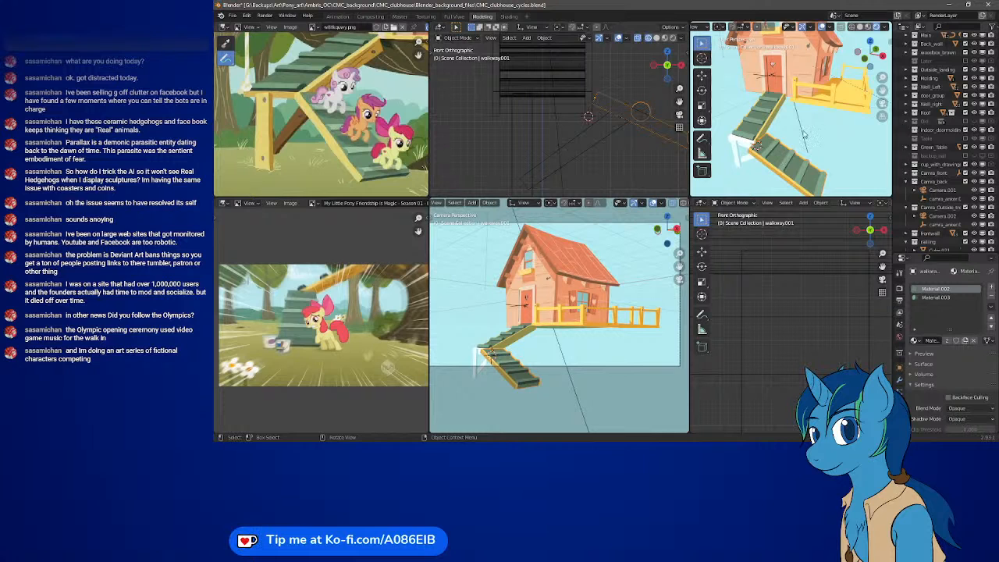
middle_click_drag(804, 135, 827, 117)
scroll(804, 113, "down", 5)
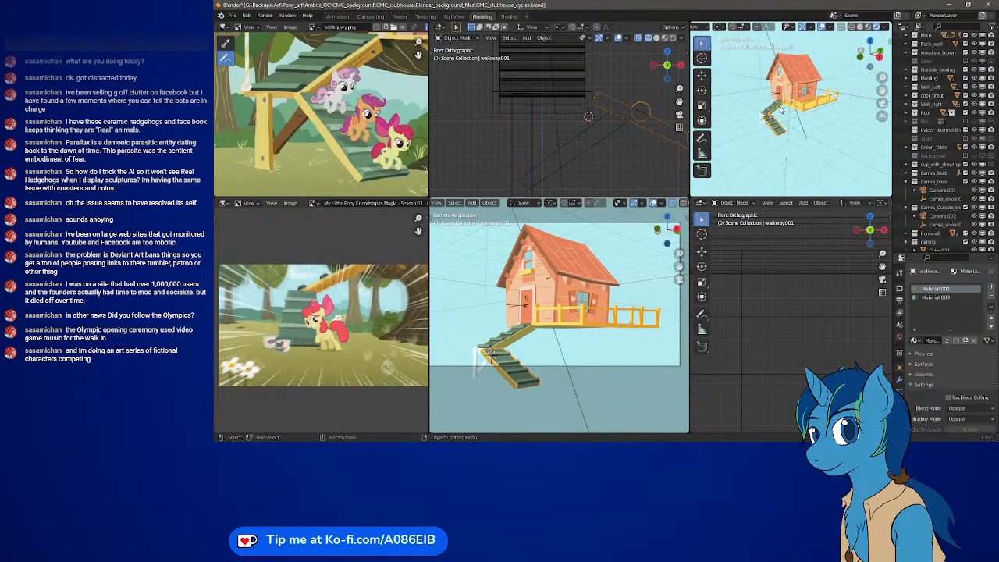
scroll(780, 111, "up", 6)
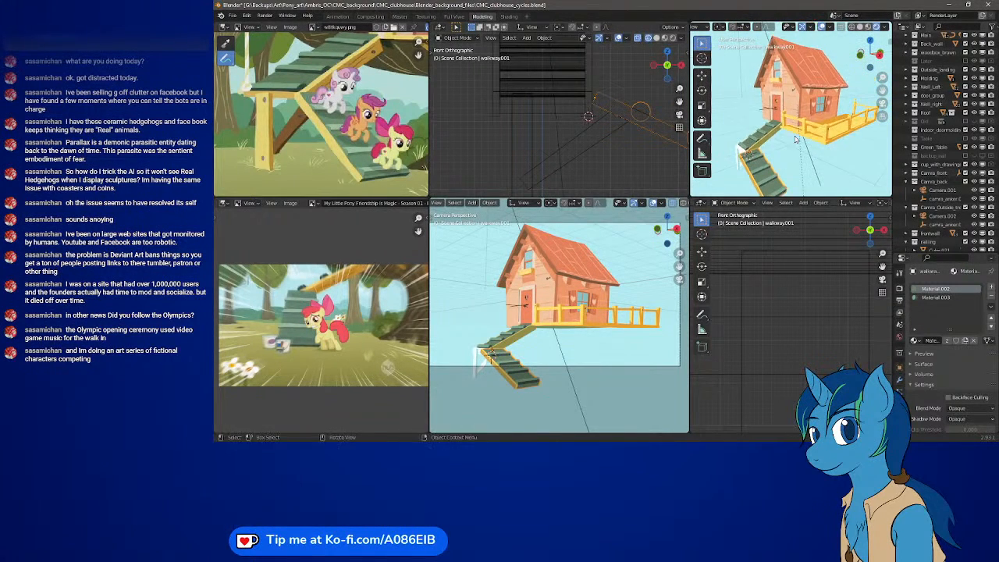
middle_click_drag(795, 139, 783, 130)
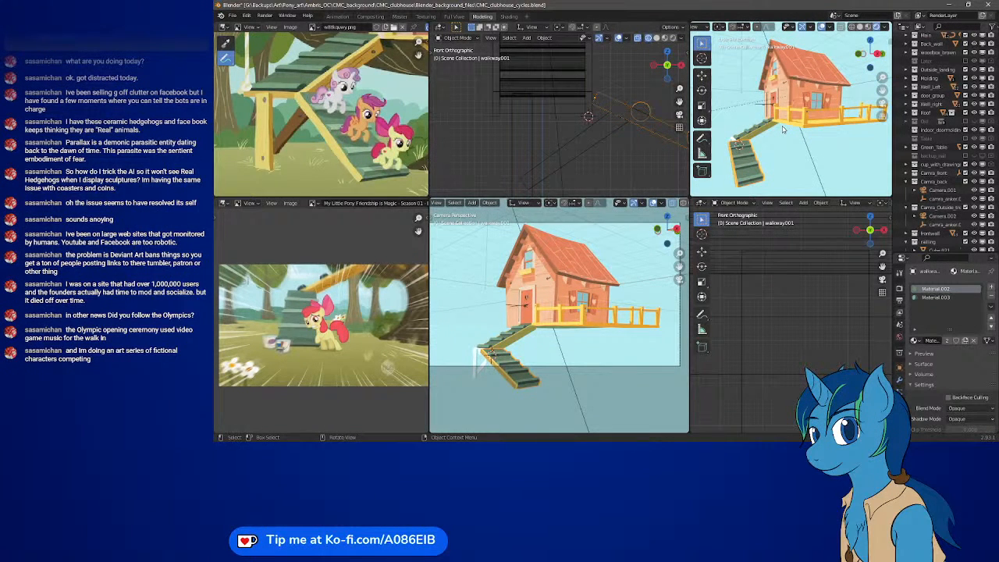
middle_click_drag(784, 129, 757, 48)
scroll(812, 130, "down", 2)
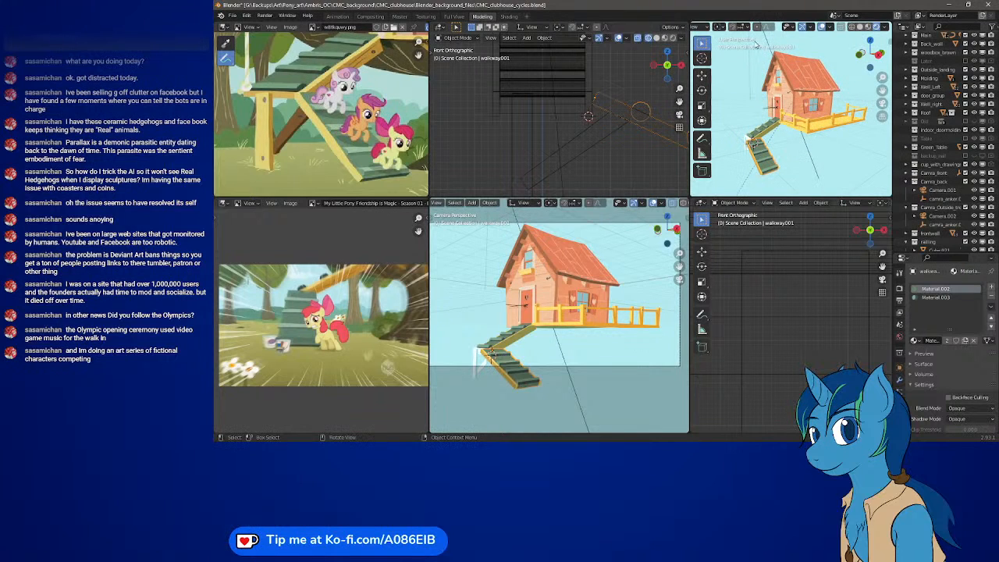
Select the Sun light and reveal its Shadow and Cascaded Shadow Map settings.
left_click(821, 177)
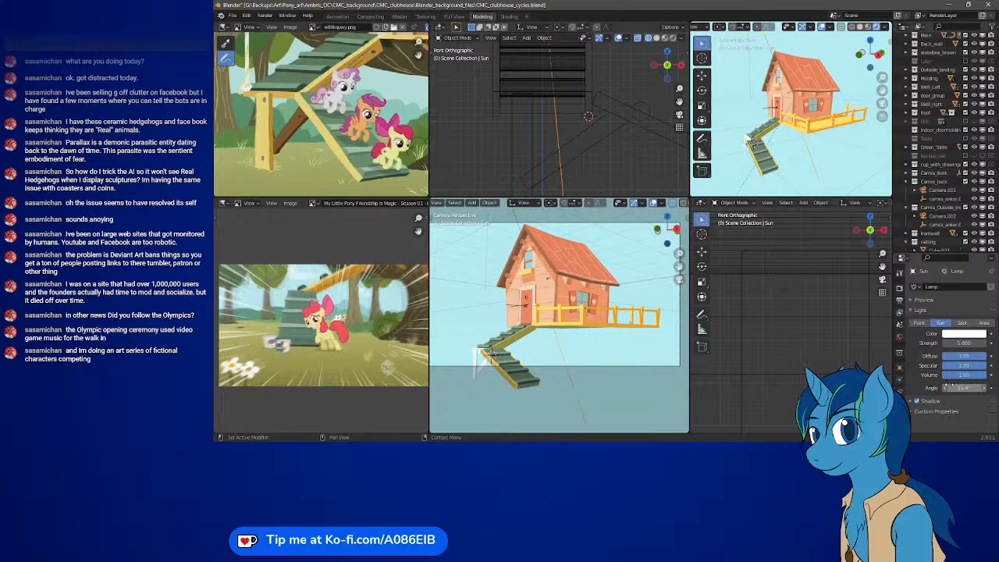
left_click(912, 401)
scroll(918, 377, "down", 2)
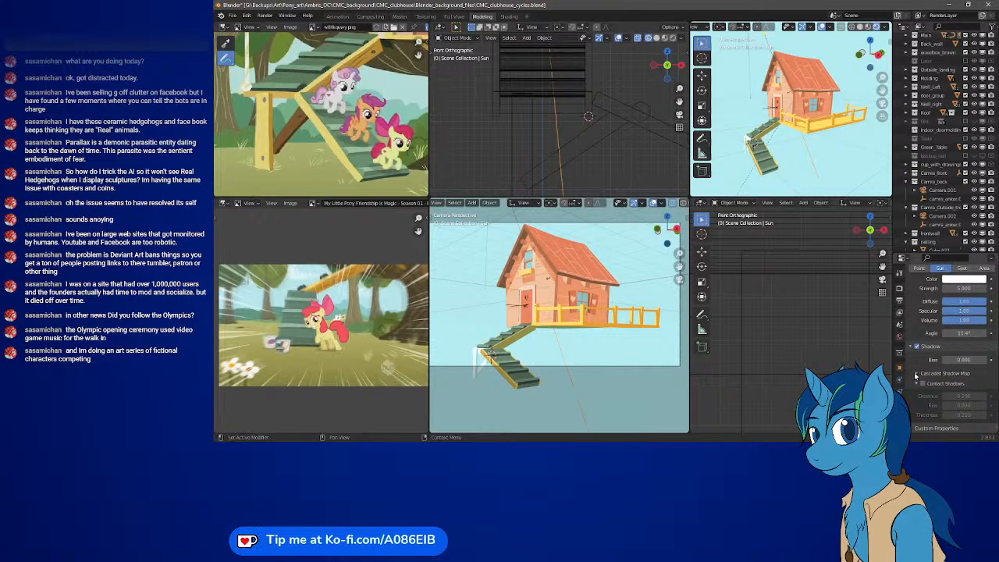
left_click(915, 374)
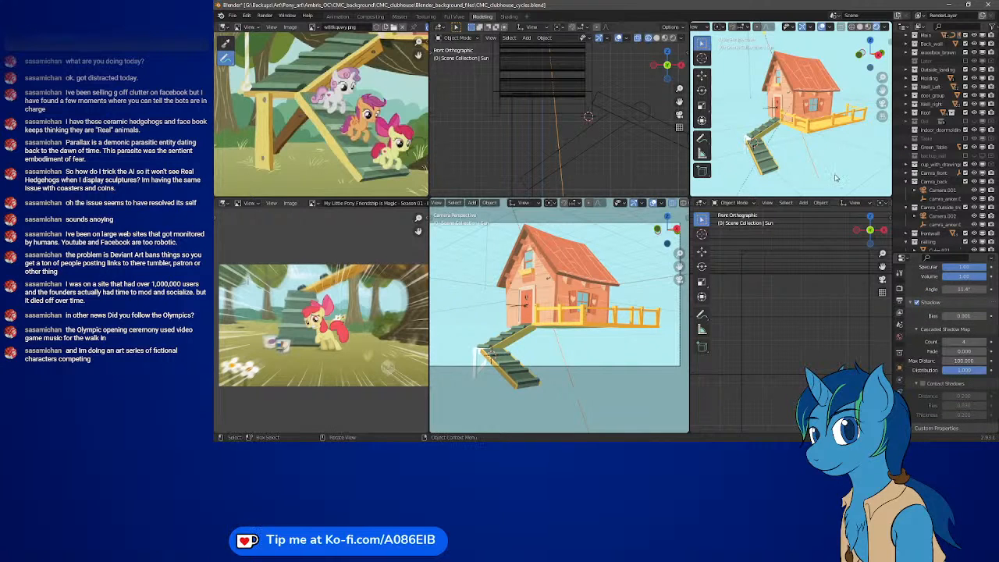
Examine the shadows on the front wall around the upper window's yellow ledge.
scroll(797, 114, "up", 3)
scroll(798, 114, "up", 3)
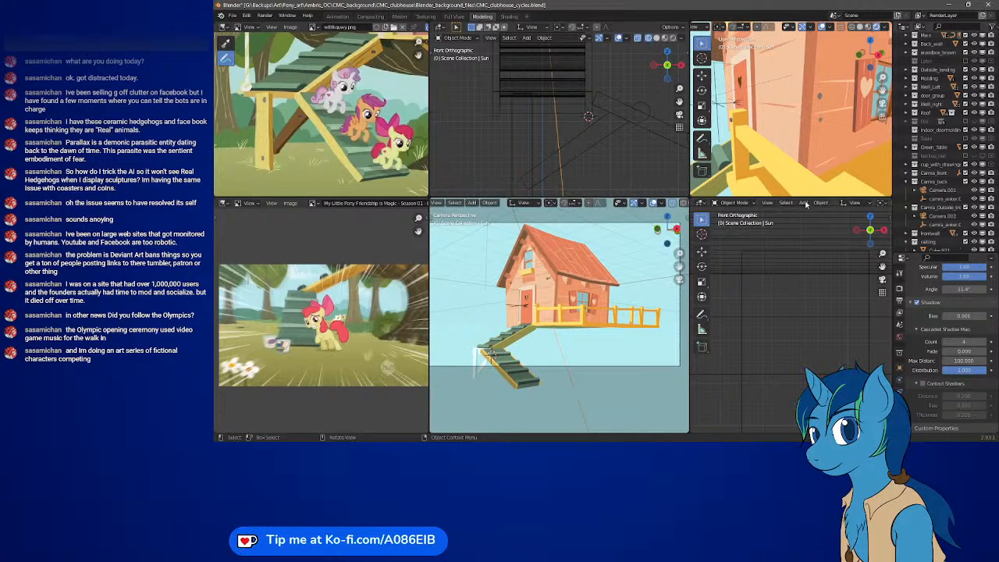
middle_click_drag(769, 120, 815, 118)
middle_click_drag(816, 62, 814, 135, "shift")
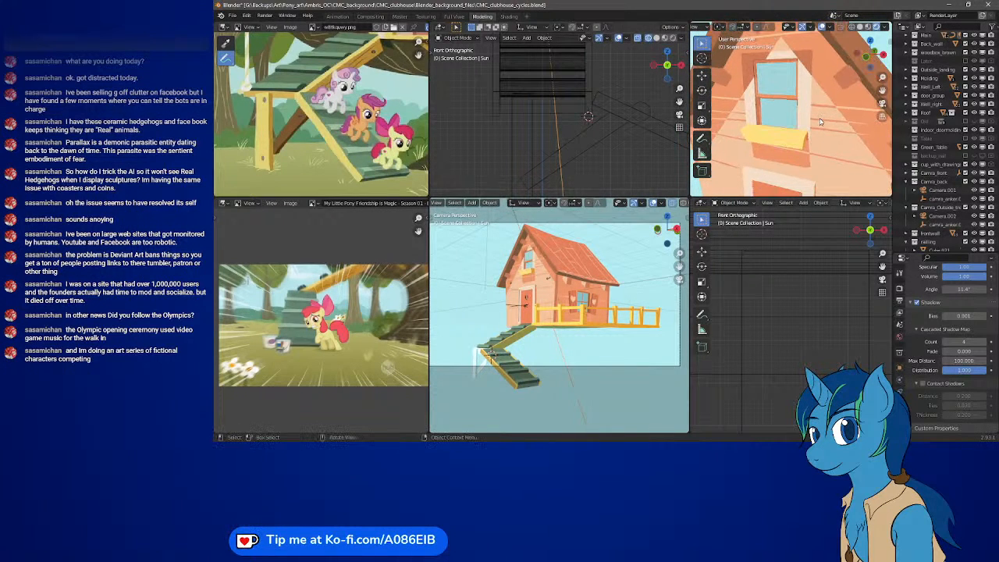
scroll(824, 127, "up", 4)
scroll(825, 129, "down", 4)
middle_click_drag(825, 130, 817, 129)
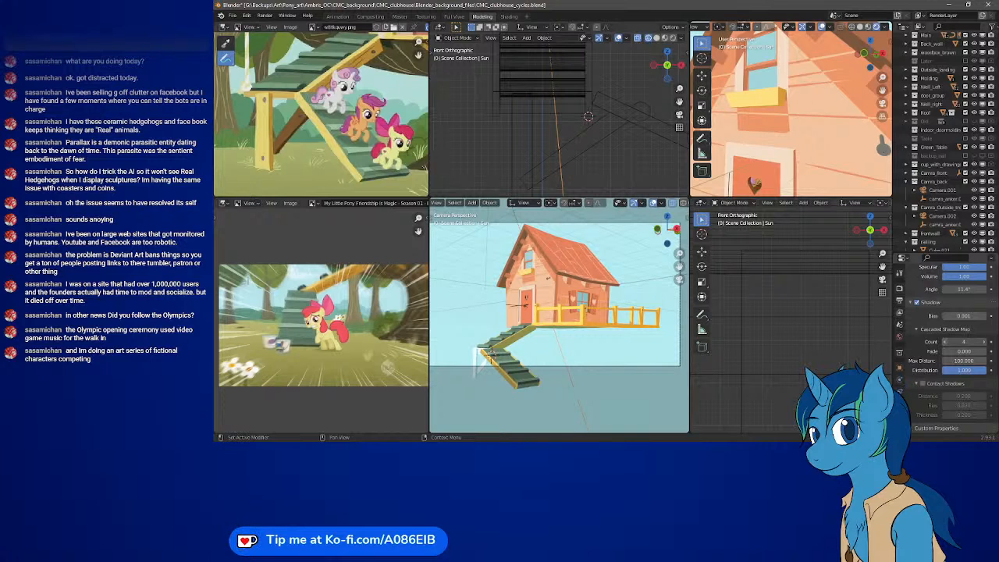
Try cascade counts of 3 and 2 for the Sun's cascaded shadow map and restore the count to 4.
left_click(945, 344)
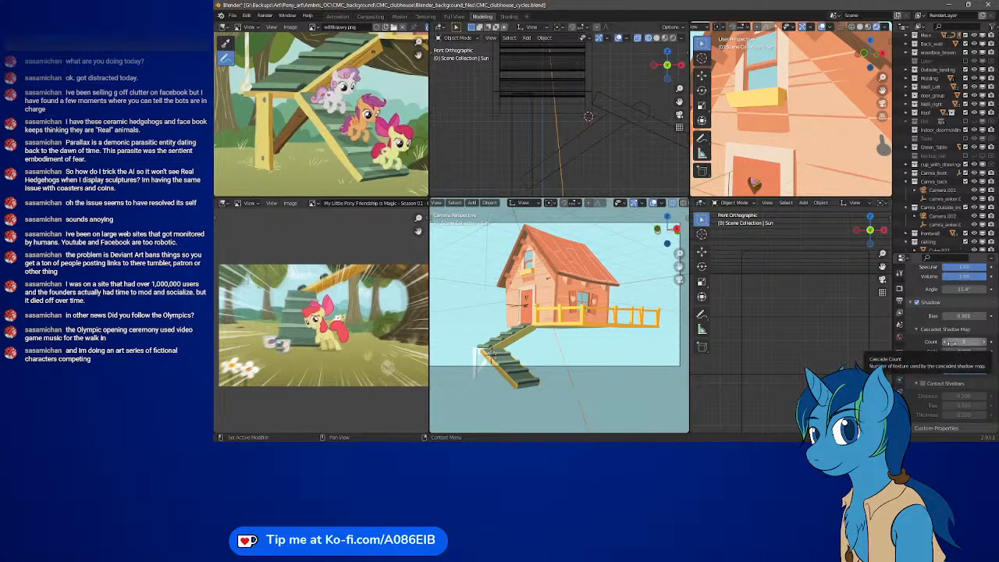
middle_click_drag(829, 145, 850, 150)
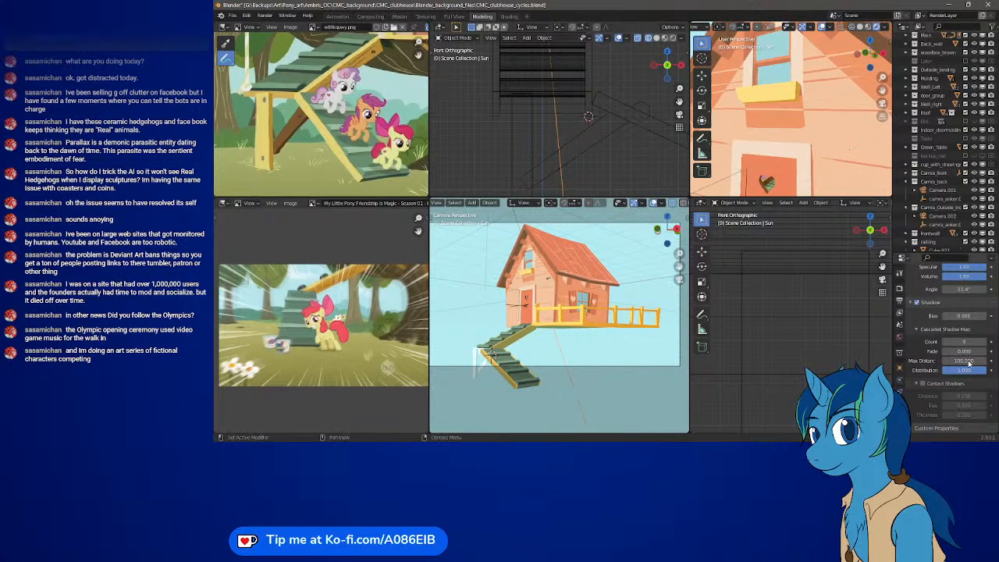
left_click(985, 342)
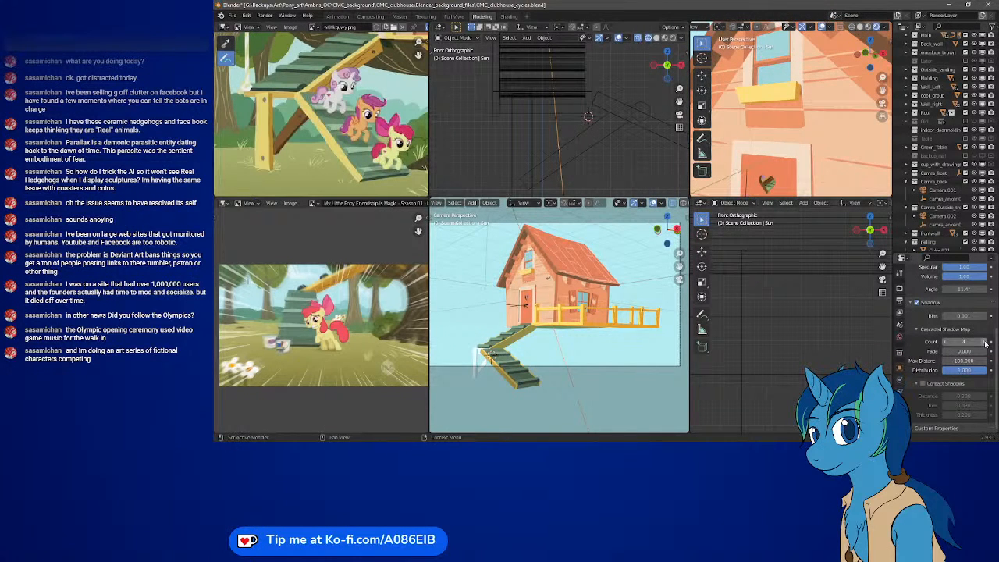
left_click(944, 345)
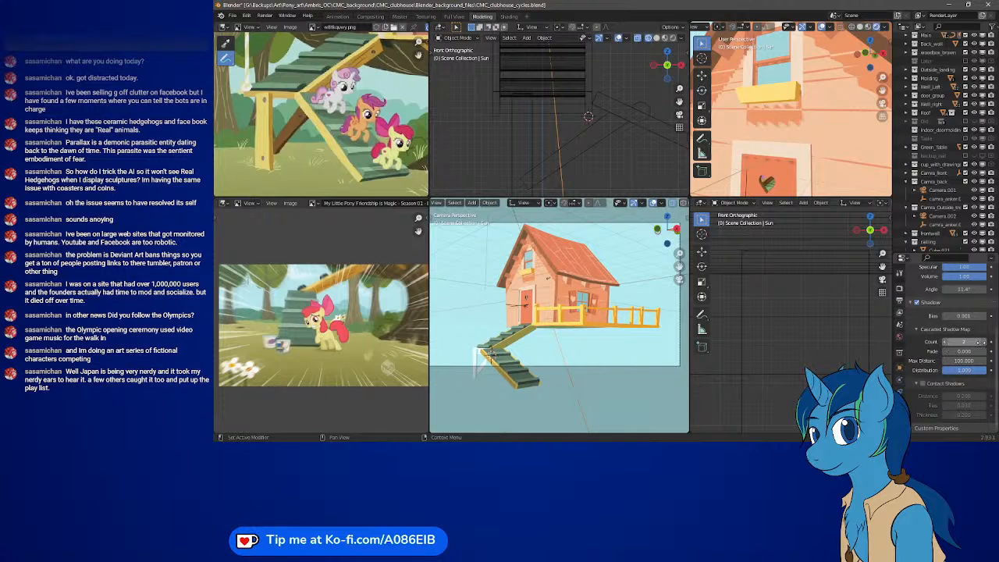
left_click(983, 345)
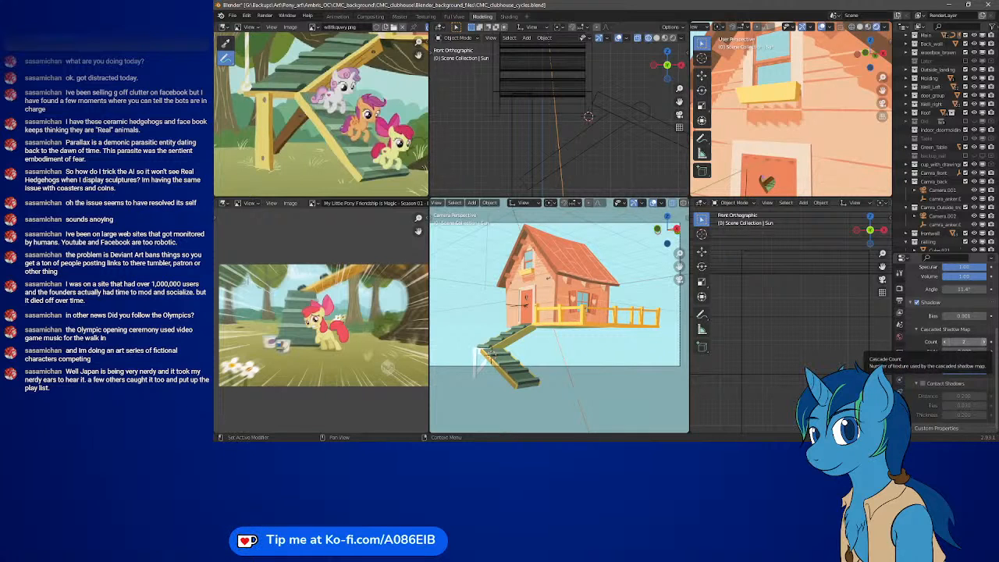
left_click(984, 345)
Compare the ledge's shadow close up and from afar with the Sun's cascade count at 3 and 4, ending at 4.
scroll(803, 132, "up", 5)
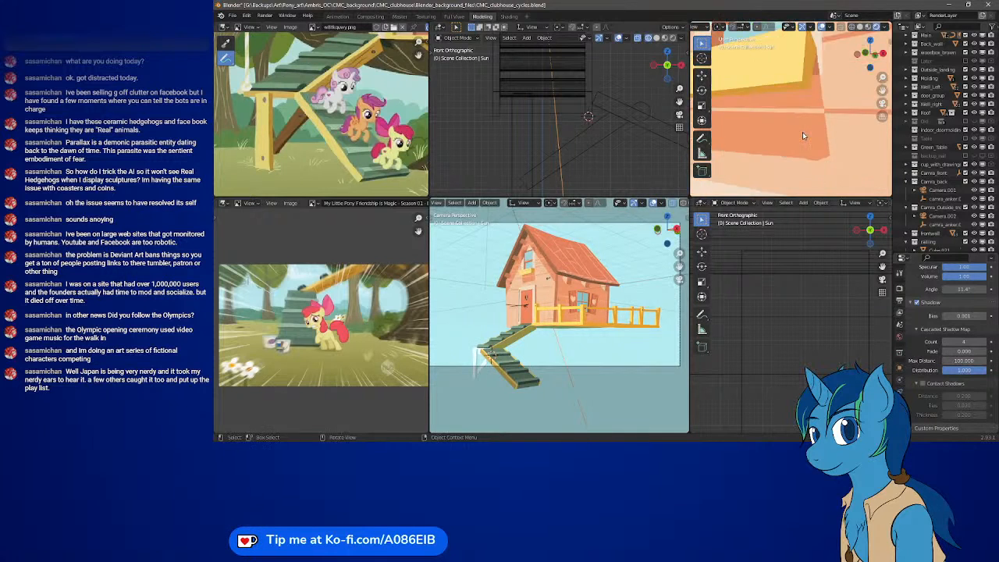
scroll(802, 132, "down", 2)
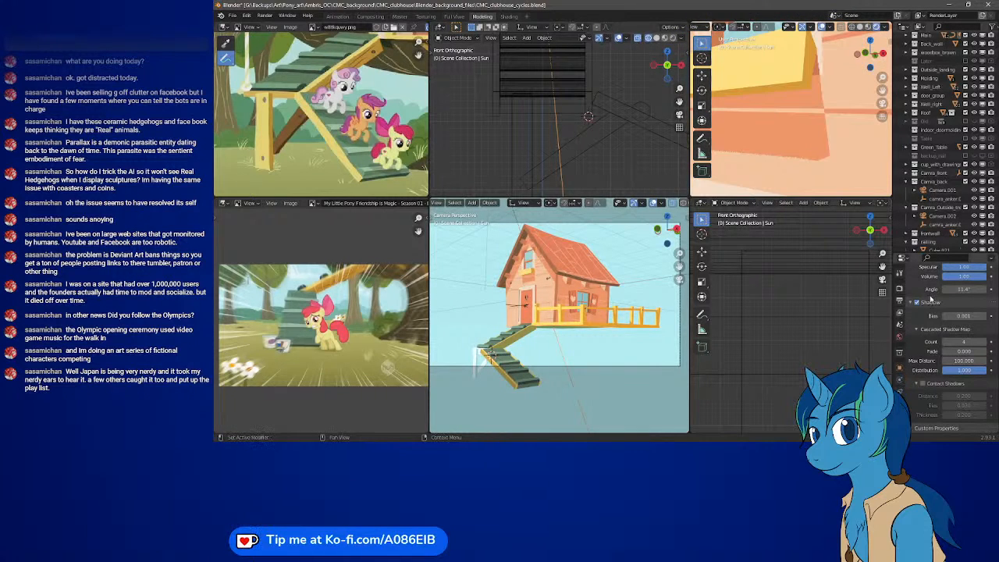
left_click(945, 345)
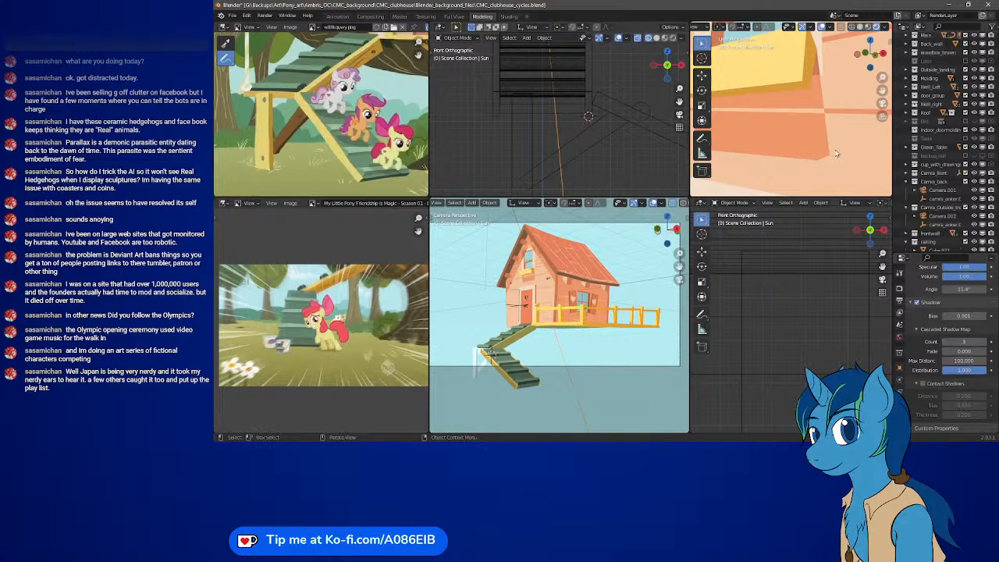
scroll(831, 130, "down", 10)
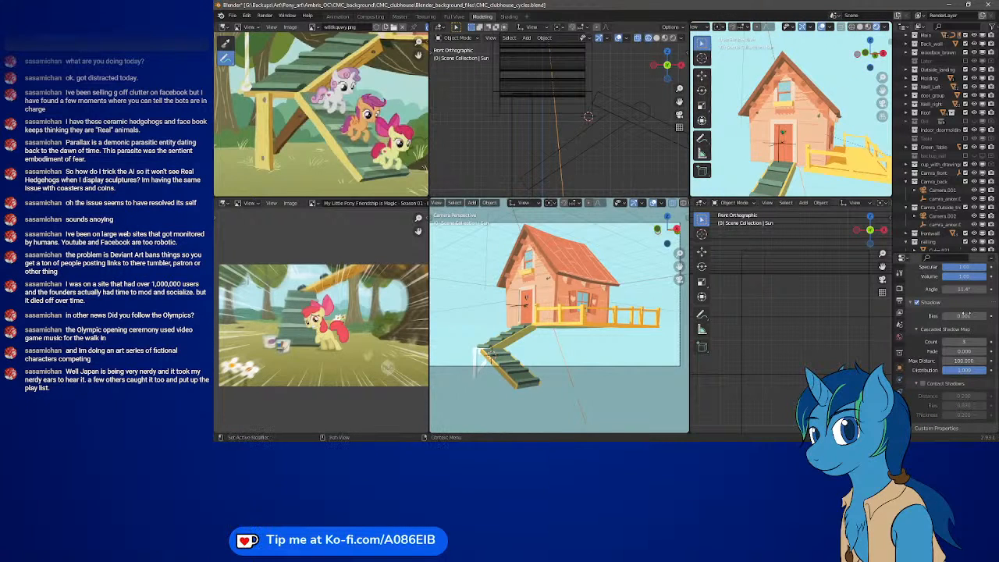
left_click(986, 344)
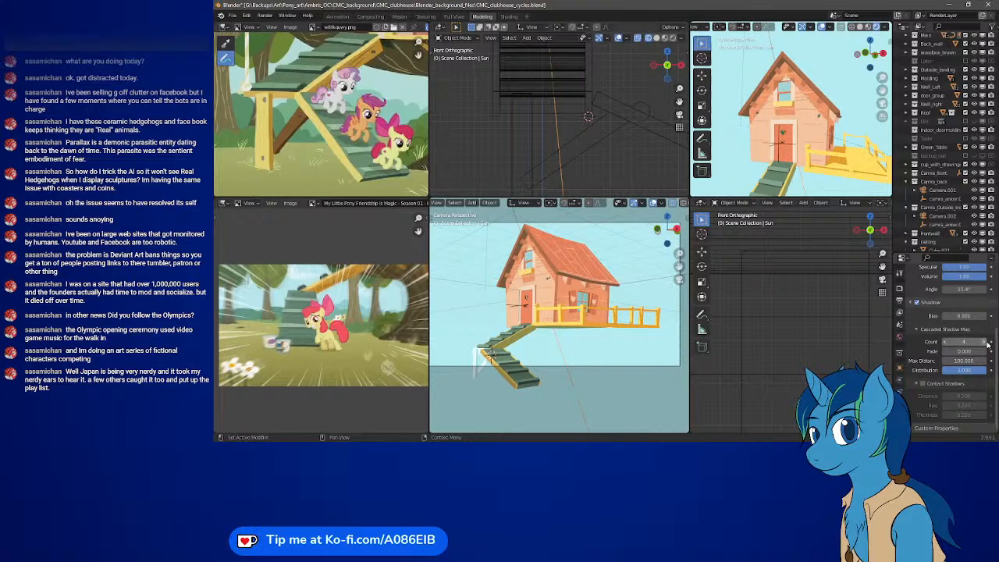
left_click(945, 342)
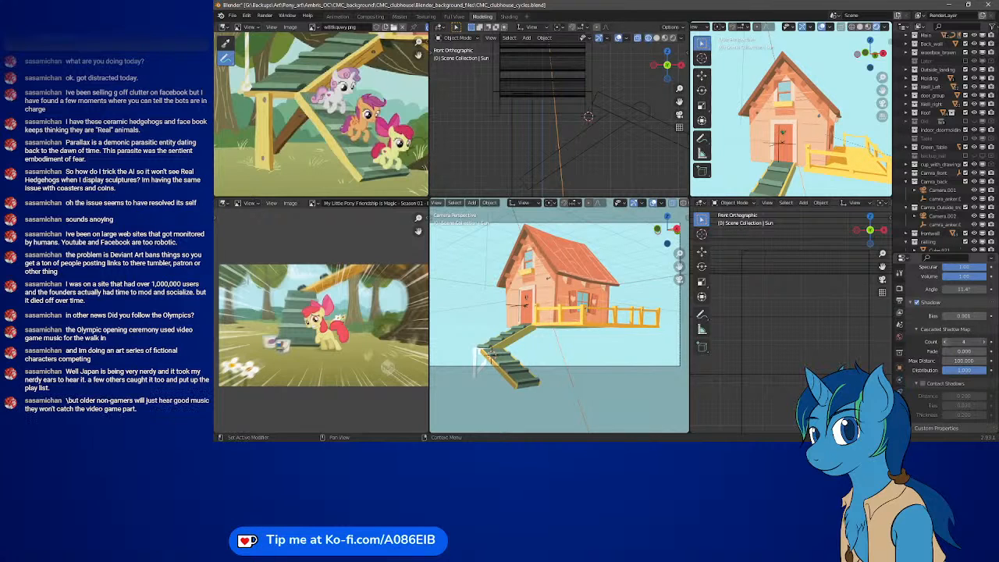
left_click(986, 343)
Enable Contact Shadows for the Sun light and inspect the shadows at the window ledge, door and stair landing.
left_click(922, 383)
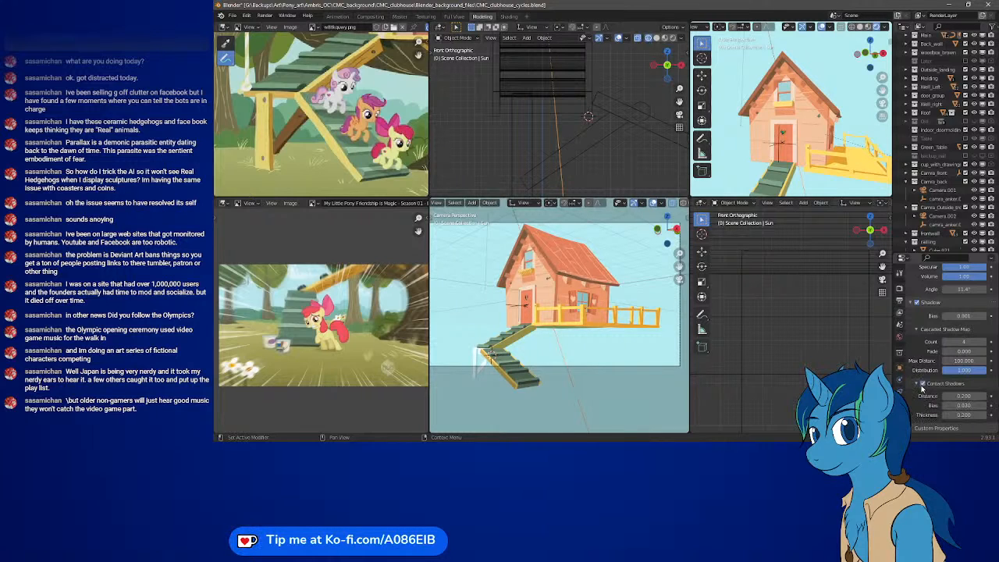
left_click(921, 385)
left_click(923, 384)
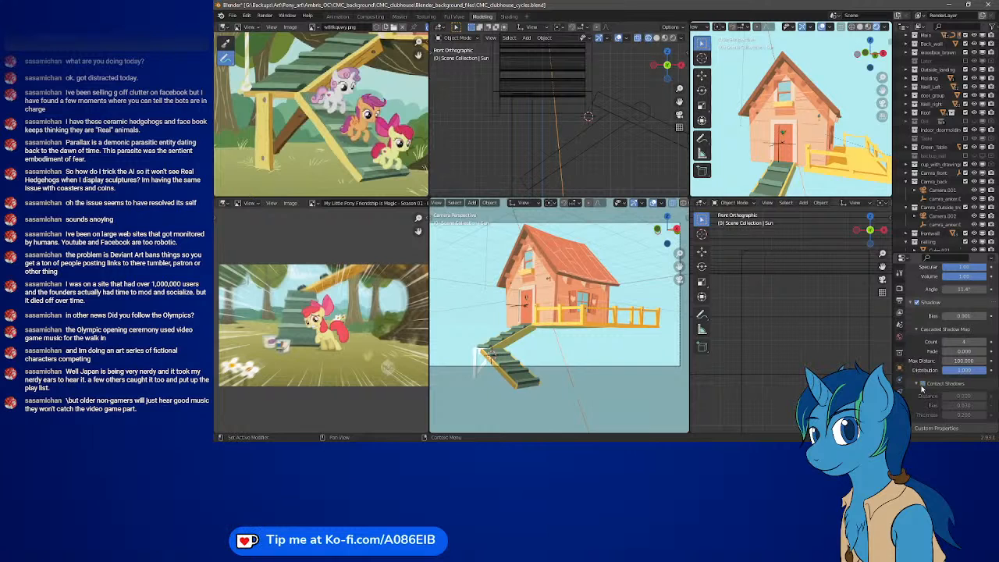
scroll(797, 115, "up", 5)
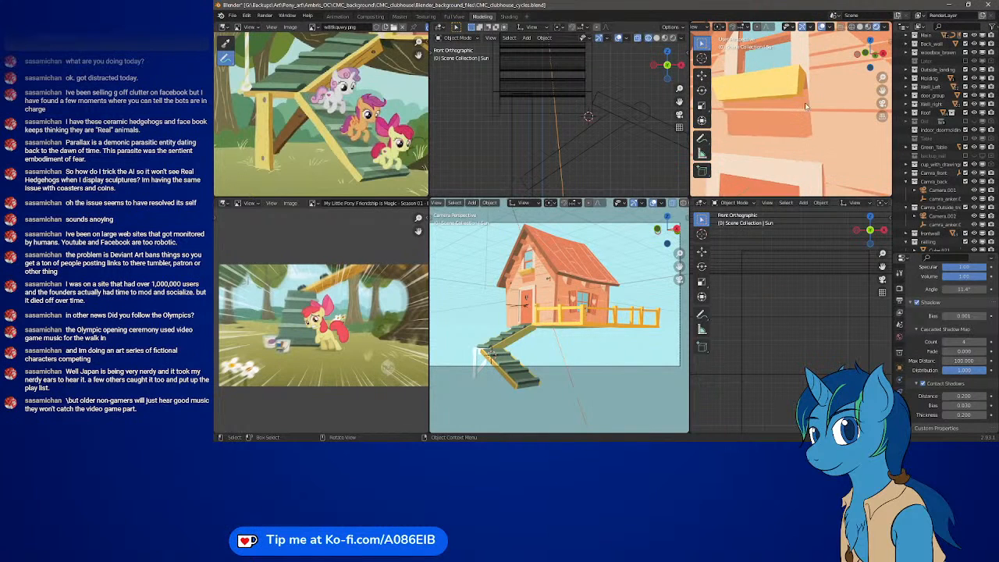
middle_click_drag(805, 103, 794, 123)
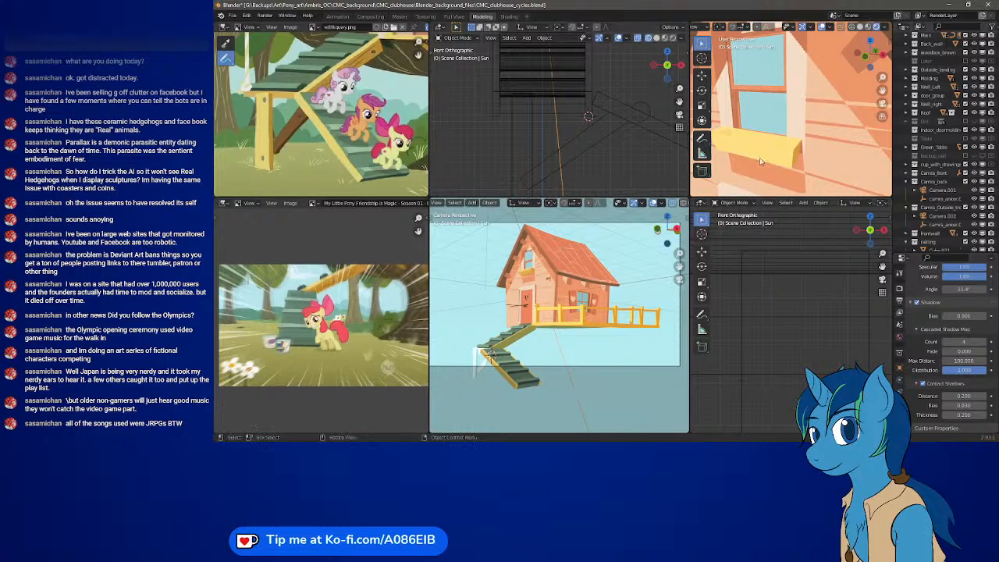
middle_click_drag(759, 157, 796, 135)
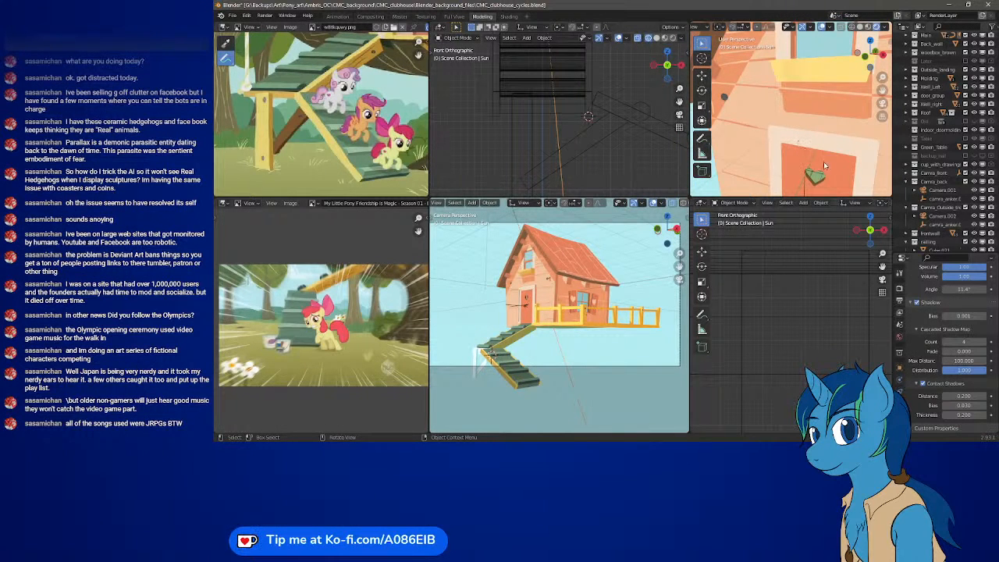
middle_click_drag(837, 163, 807, 148)
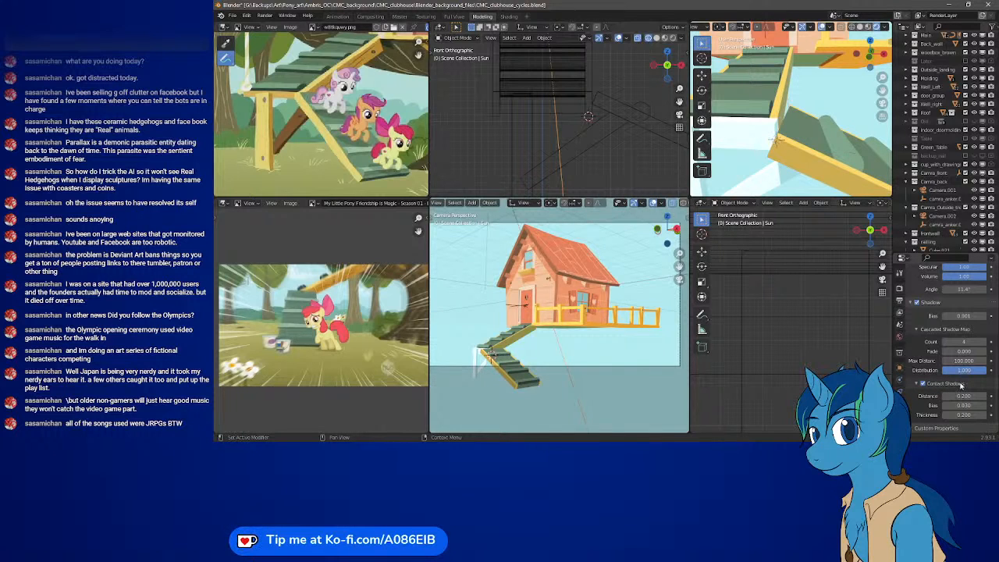
Raise the Sun's contact shadow thickness to 0.457 and inspect the front wall's shadows in the camera view.
left_click_drag(965, 415, 969, 415)
left_click_drag(965, 415, 967, 415)
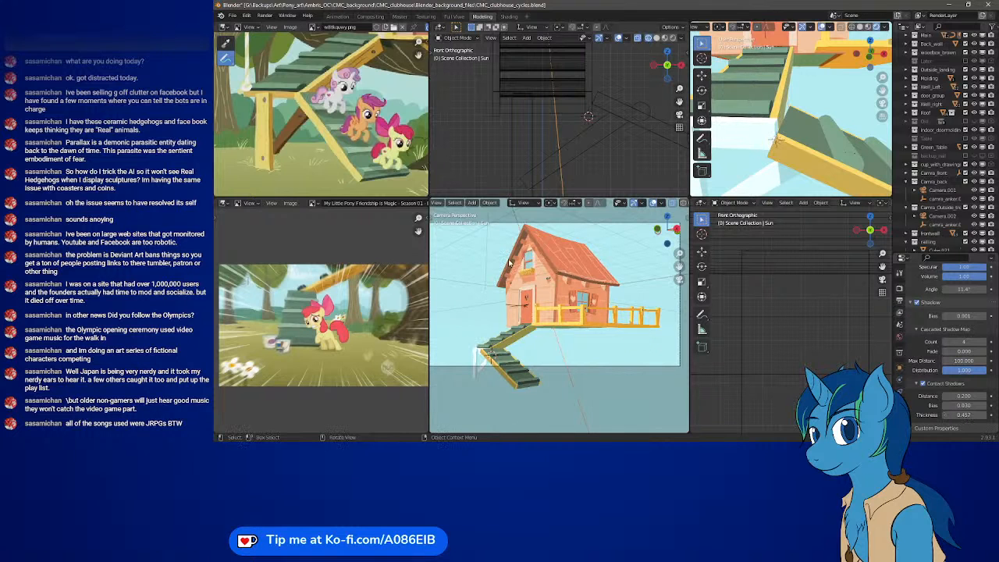
scroll(544, 279, "up", 7)
middle_click_drag(547, 280, 595, 339, "shift")
scroll(593, 339, "up", 2)
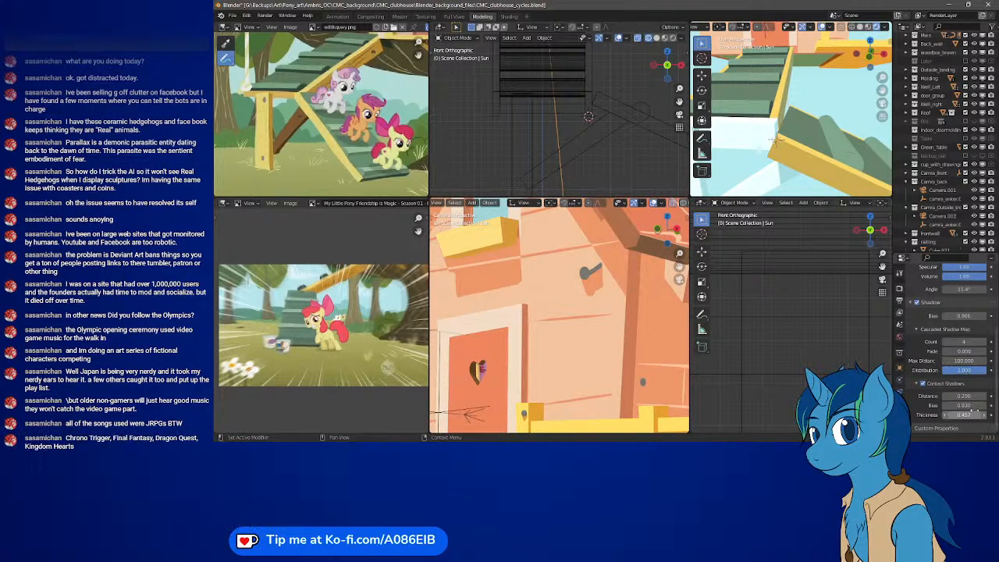
Raise the Sun's contact shadow thickness to about 0.88 and toggle Contact Shadows off and on to compare the front wall's shadows.
left_click_drag(972, 413, 936, 412)
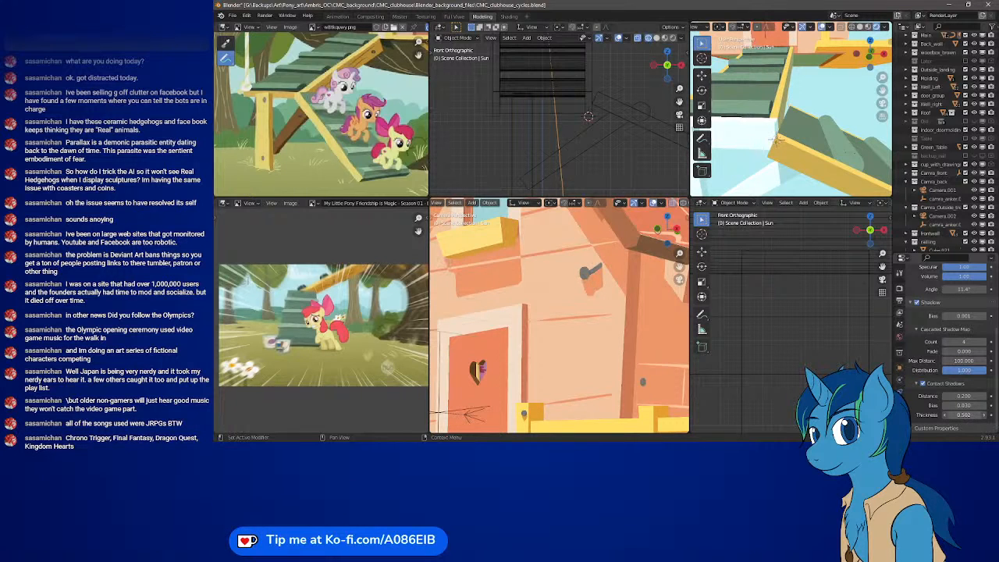
left_click_drag(944, 415, 979, 414)
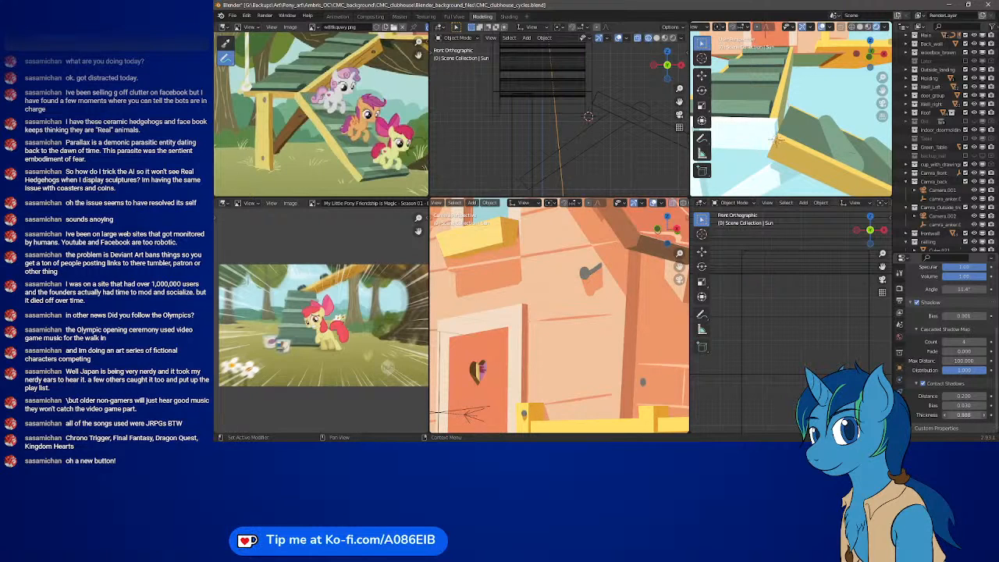
left_click(923, 384)
left_click(923, 384)
left_click(923, 384)
left_click(923, 384)
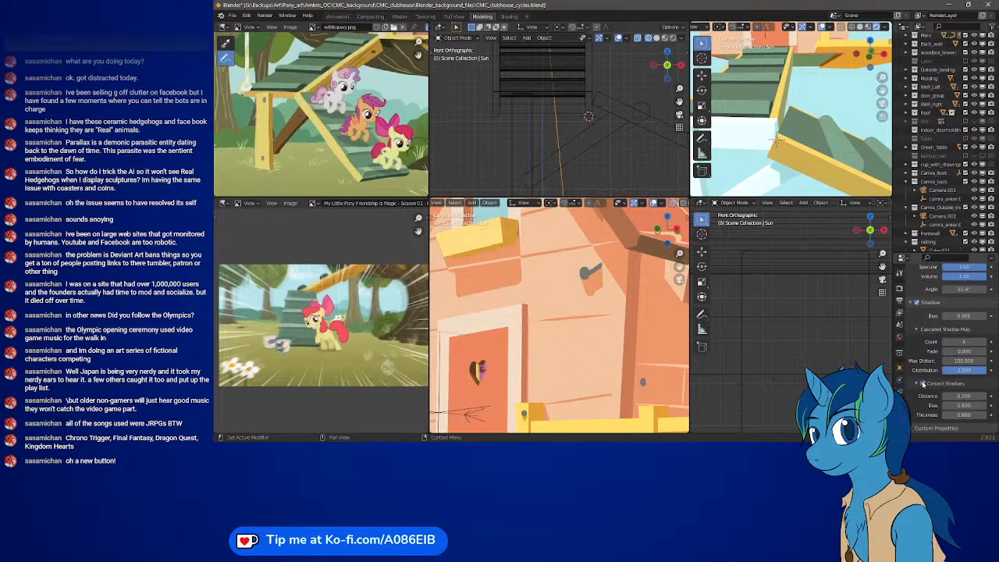
left_click(923, 384)
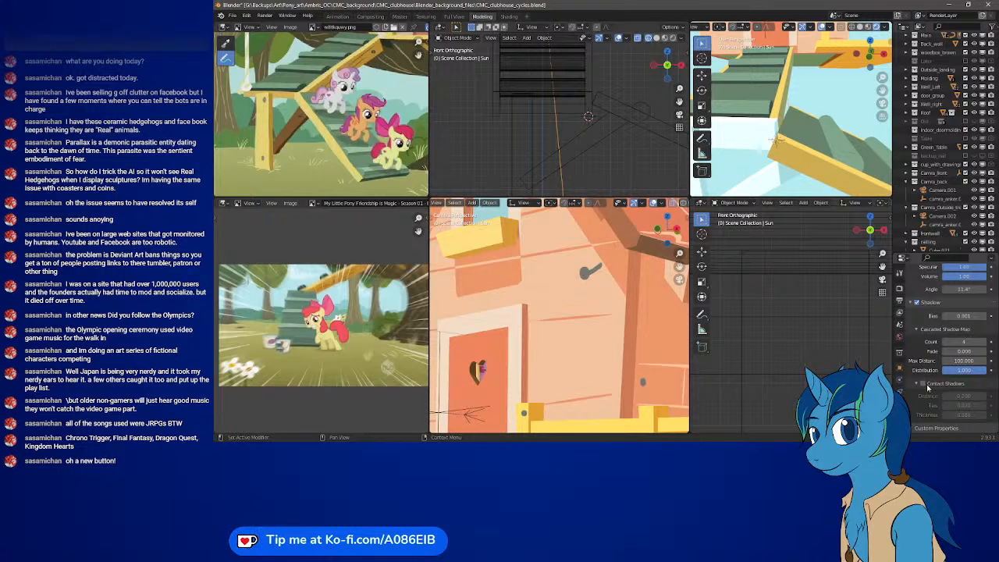
left_click(924, 384)
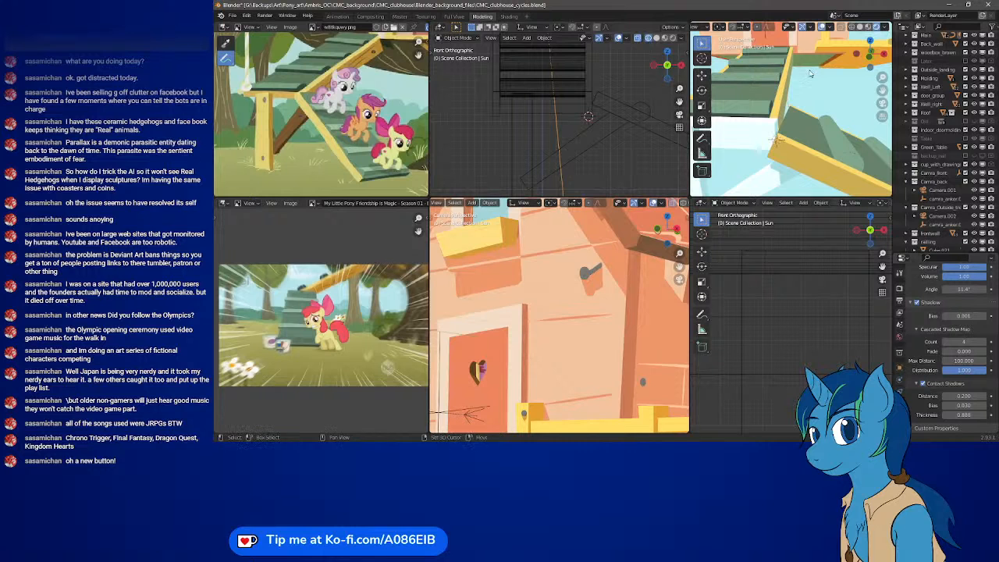
Try the Sun's contact shadows at thickness 1.857 and distance 0.600 on the yellow railing and front wall, ending with Contact Shadows disabled.
middle_click_drag(781, 65, 811, 132, "shift")
middle_click_drag(821, 137, 796, 129)
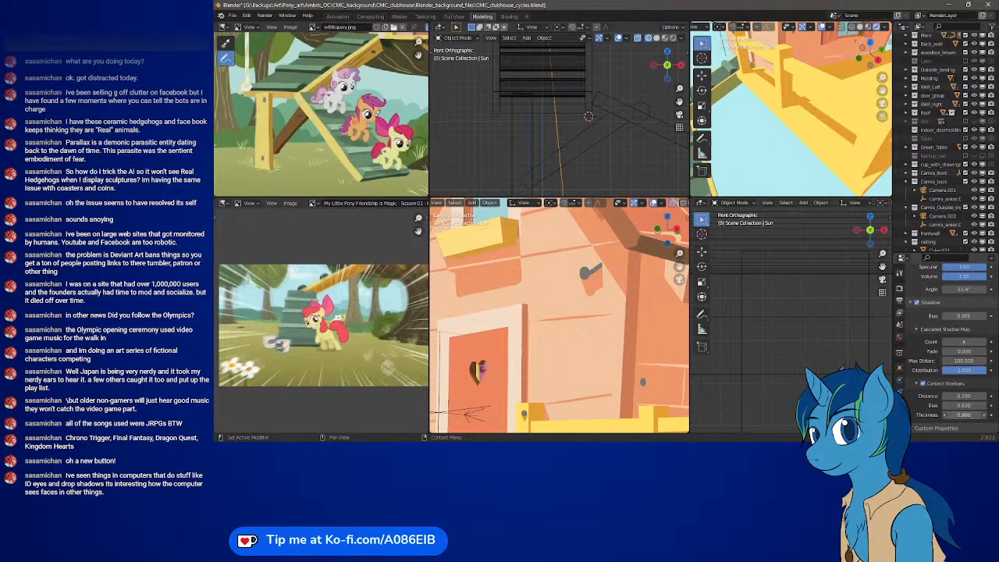
left_click_drag(963, 415, 984, 396)
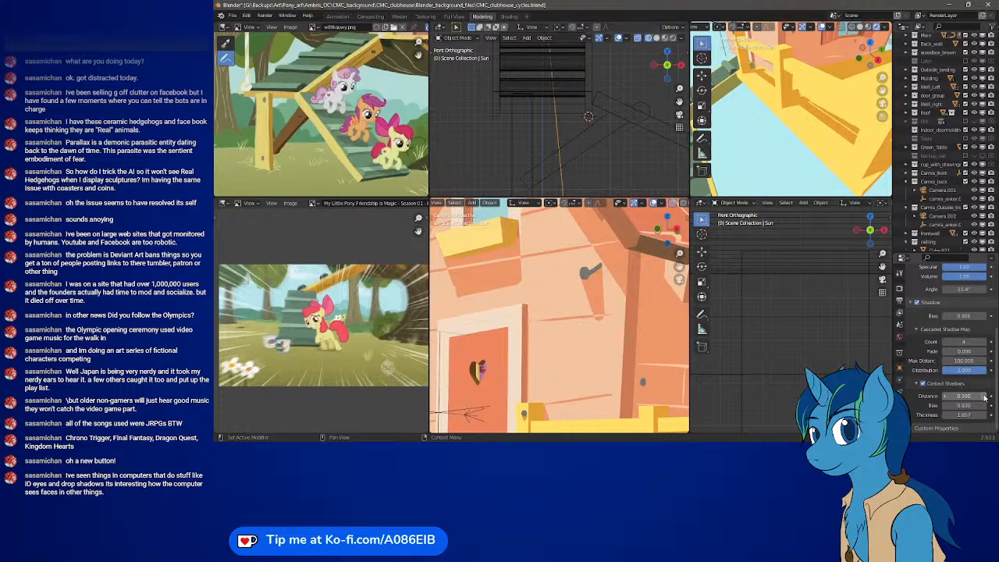
left_click(984, 397)
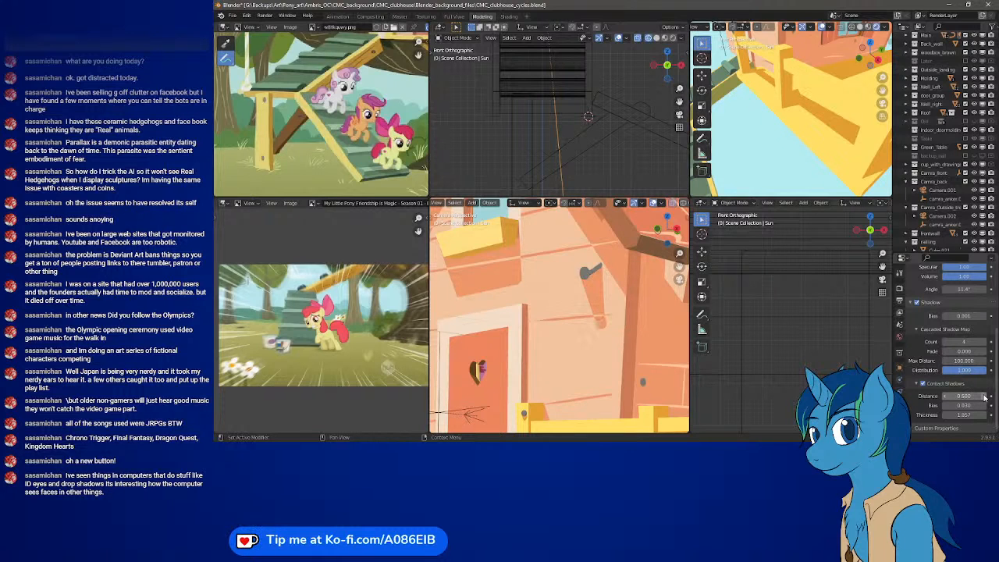
mouse_move(784, 125)
middle_mouse_down()
mouse_move(775, 136)
mouse_move(779, 117)
middle_mouse_up()
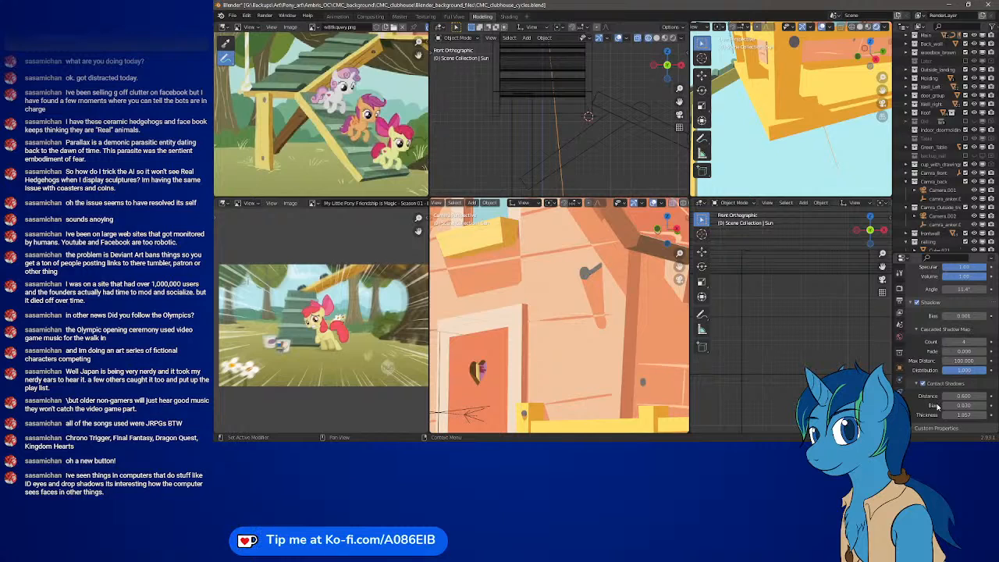
left_click(923, 384)
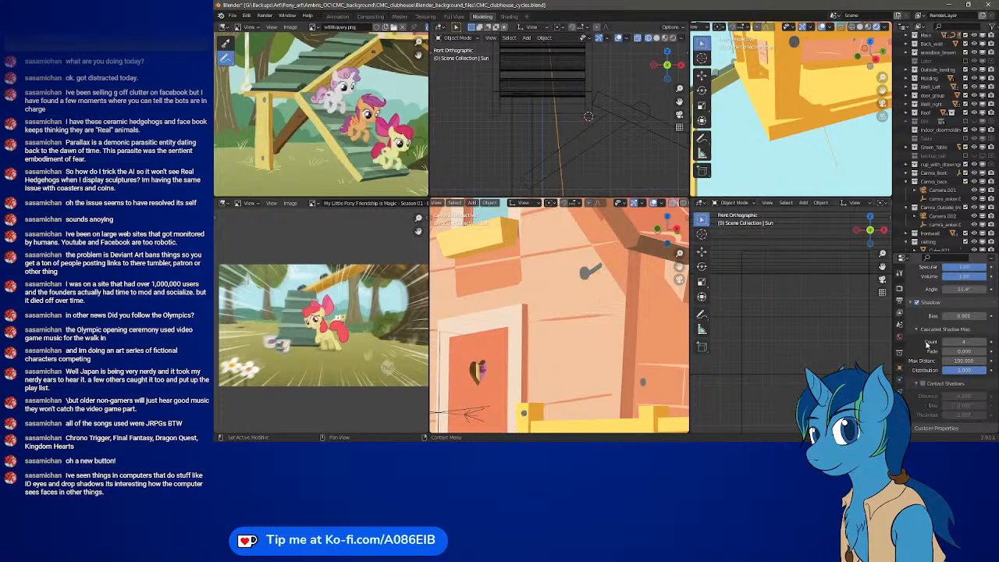